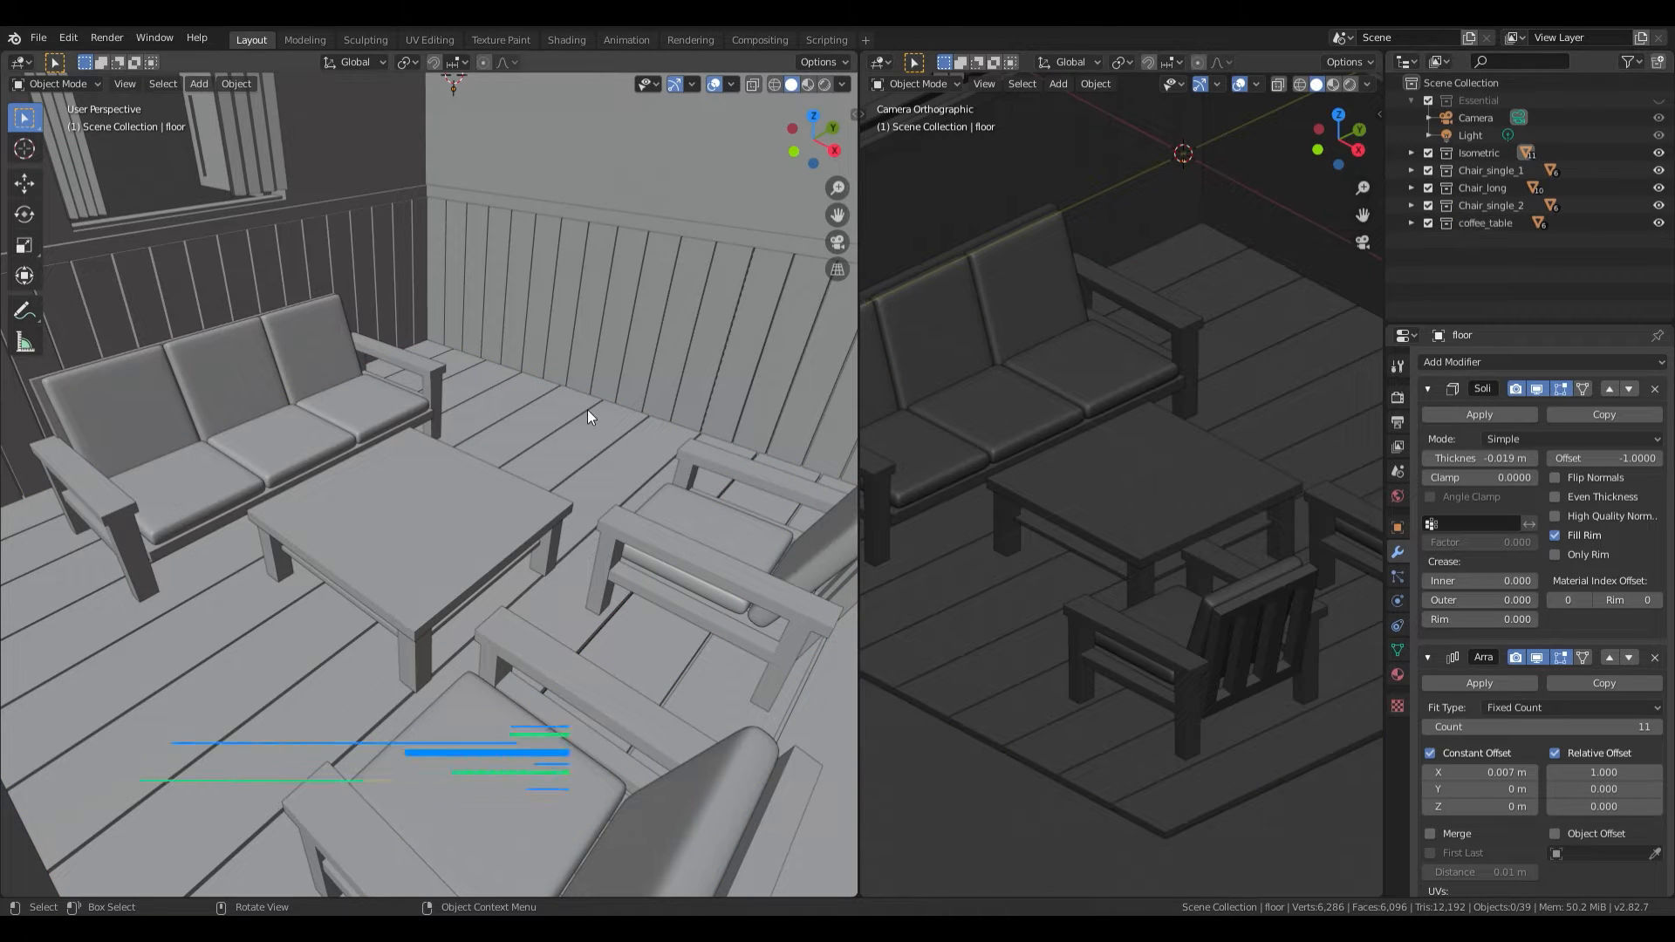
Step: Add a cube mesh to the room scene and scale it down uniformly to about a third of its size
{"action": "key", "text": "shift+a"}
{"action": "mouse_move", "coordinate": [588, 410]}
{"action": "left_click", "coordinate": [672, 428]}
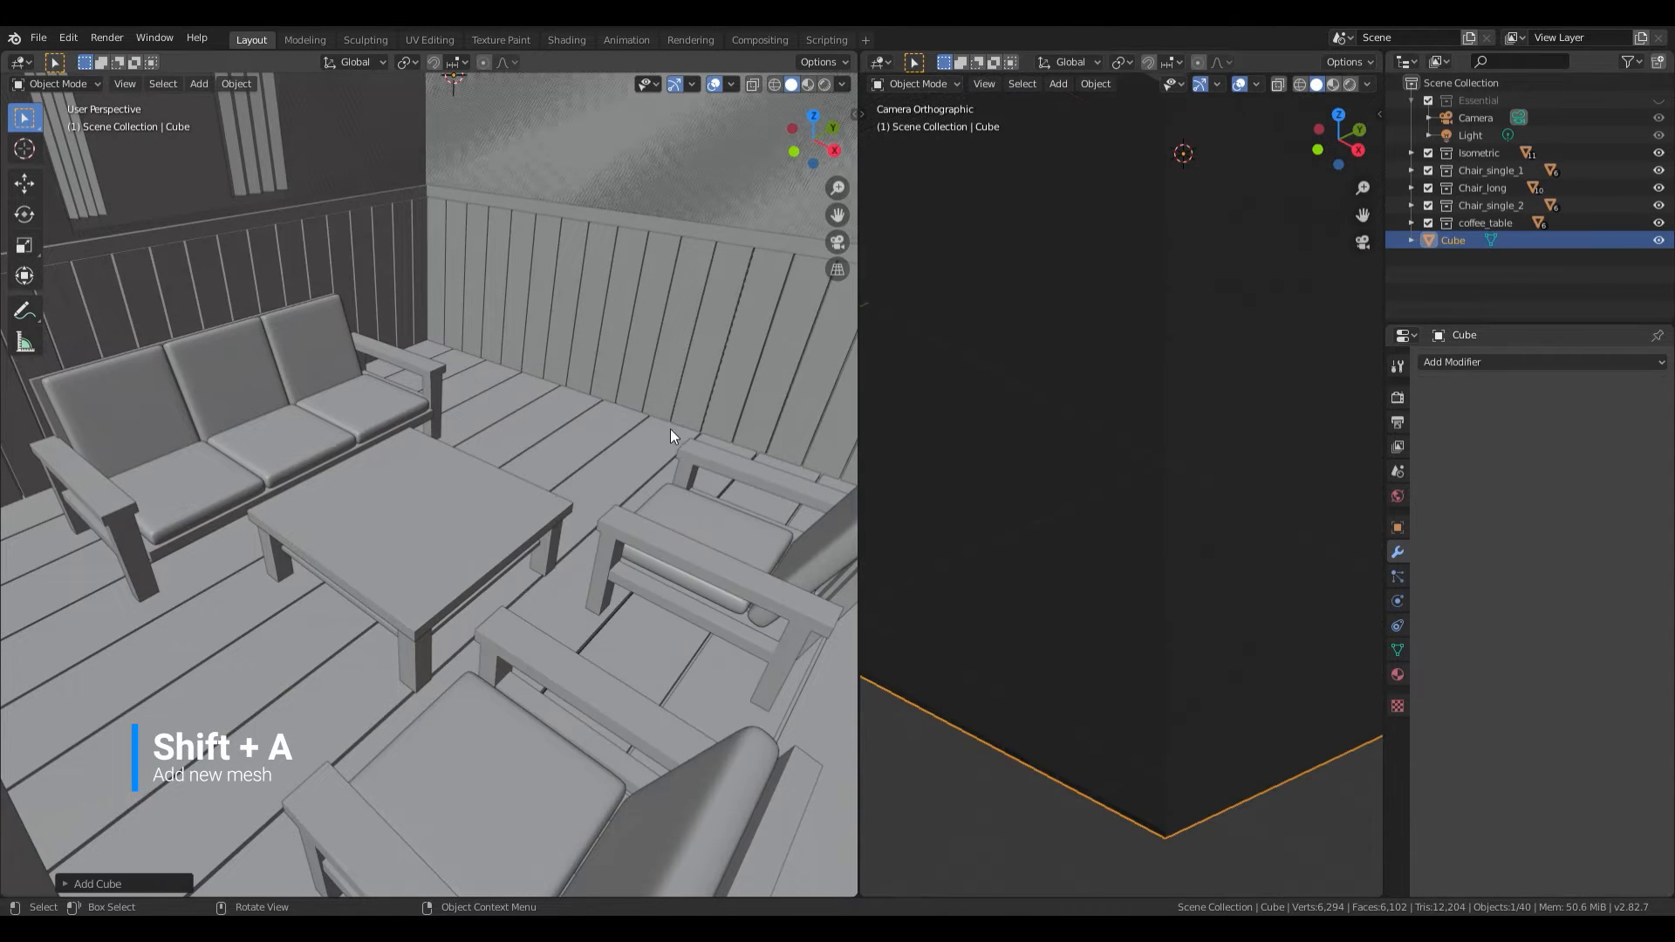
{"action": "key", "text": "KP_Divide"}
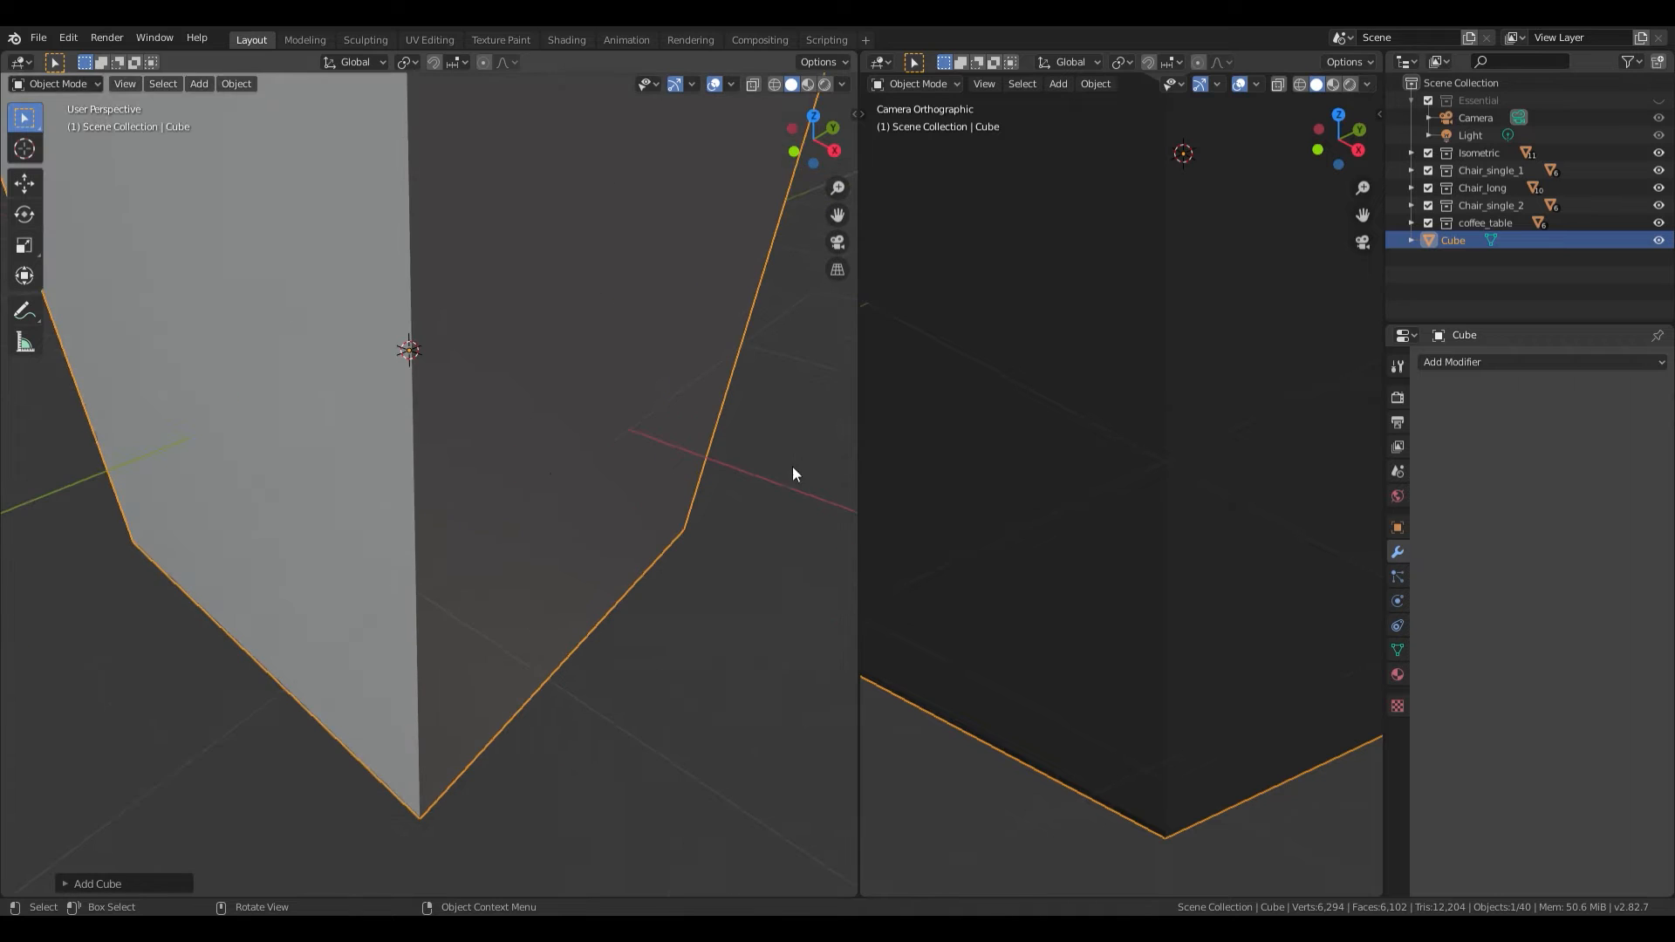
{"action": "key", "text": "KP_Divide"}
{"action": "key", "text": "s"}
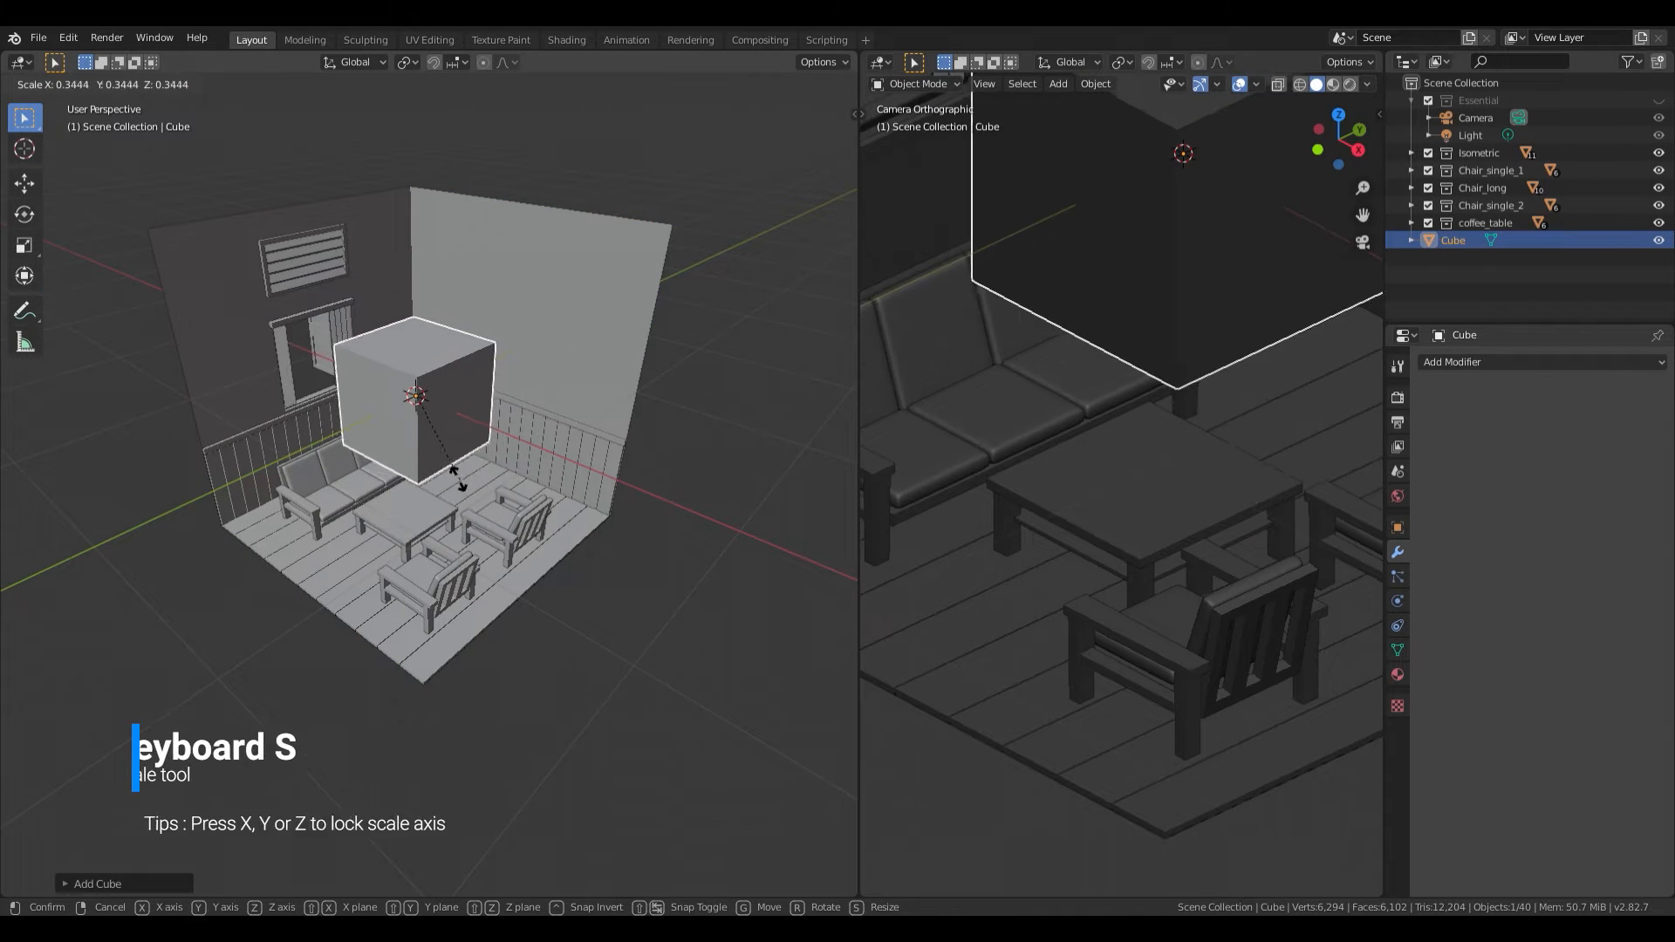
{"action": "left_click", "coordinate": [453, 470]}
Step: In front view, shrink the cube very slightly and move it down toward the coffee table
{"action": "key", "text": "KP_1"}
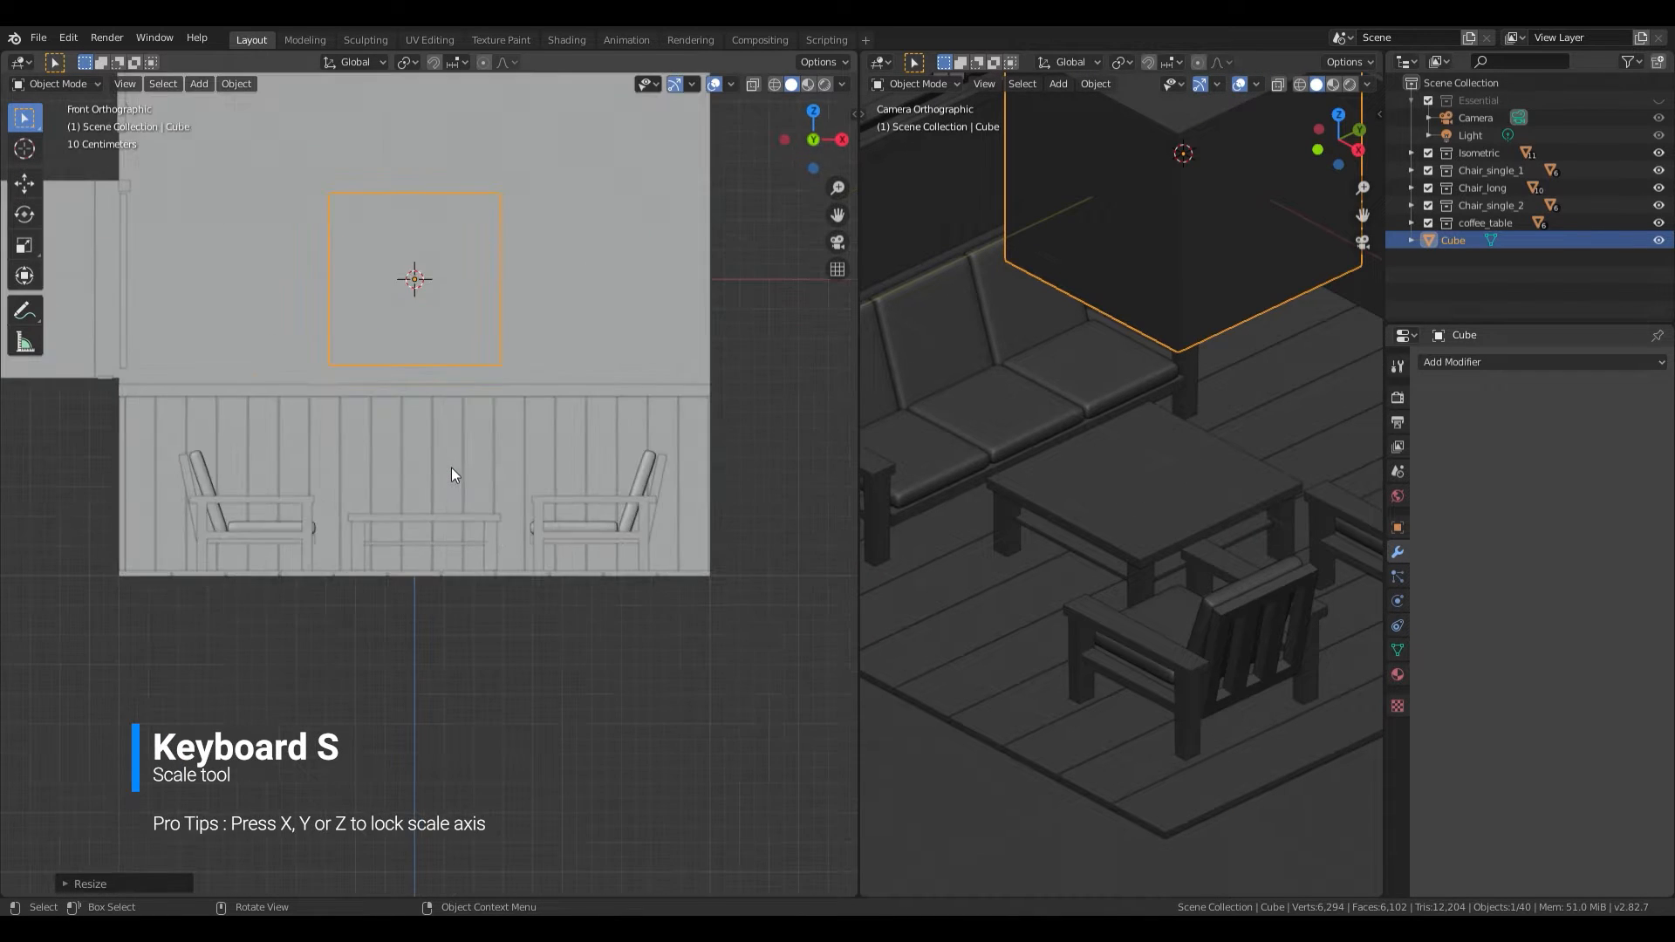
{"action": "scroll", "coordinate": [451, 474], "scroll_direction": "up", "scroll_amount": 3}
{"action": "key", "text": "s"}
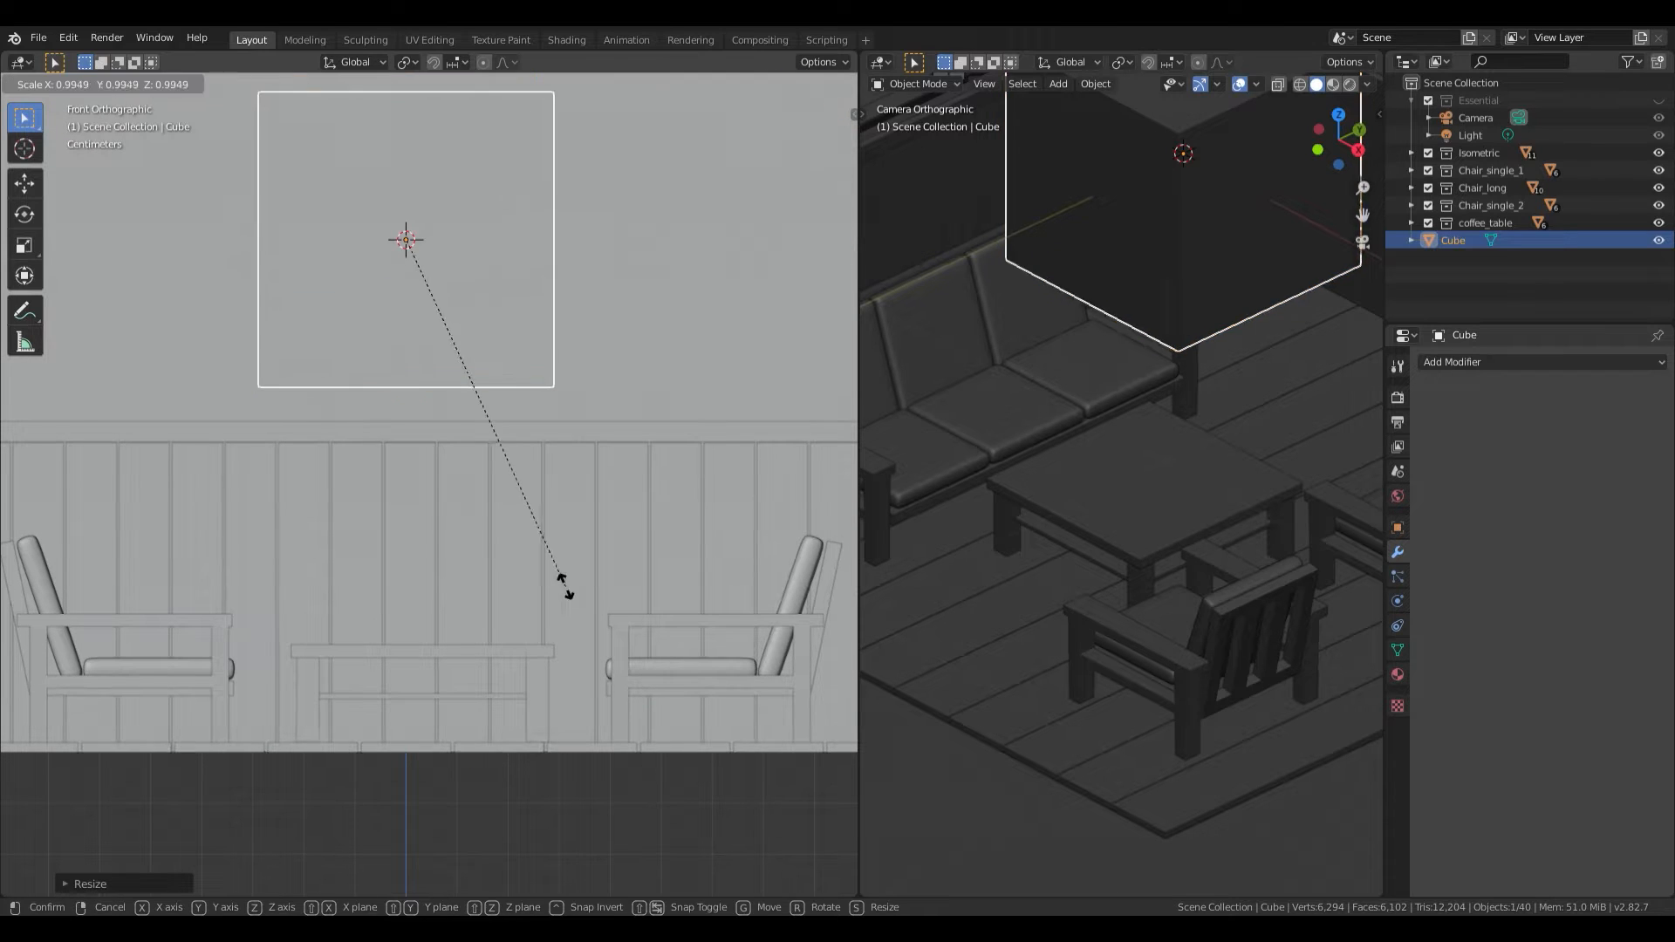
{"action": "key", "text": "g"}
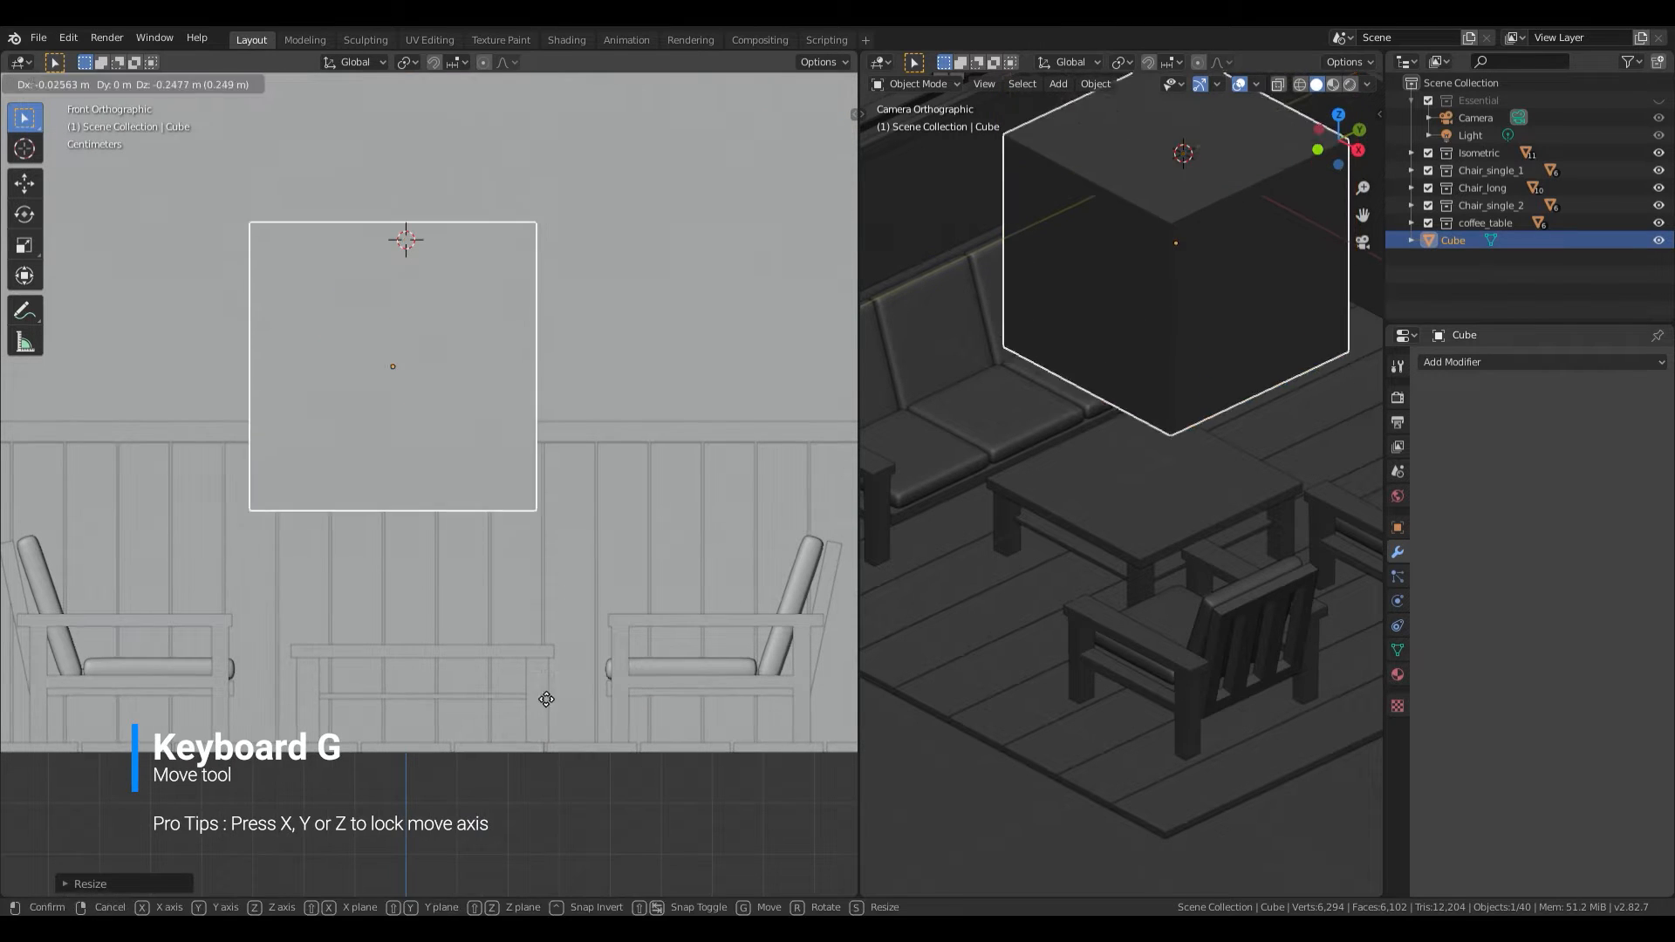
{"action": "left_click", "coordinate": [576, 801]}
Step: Flatten the cube by scaling it along Z to about half its height
{"action": "scroll", "coordinate": [547, 632], "scroll_direction": "up", "scroll_amount": 1}
{"action": "key", "text": "s"}
{"action": "key", "text": "z"}
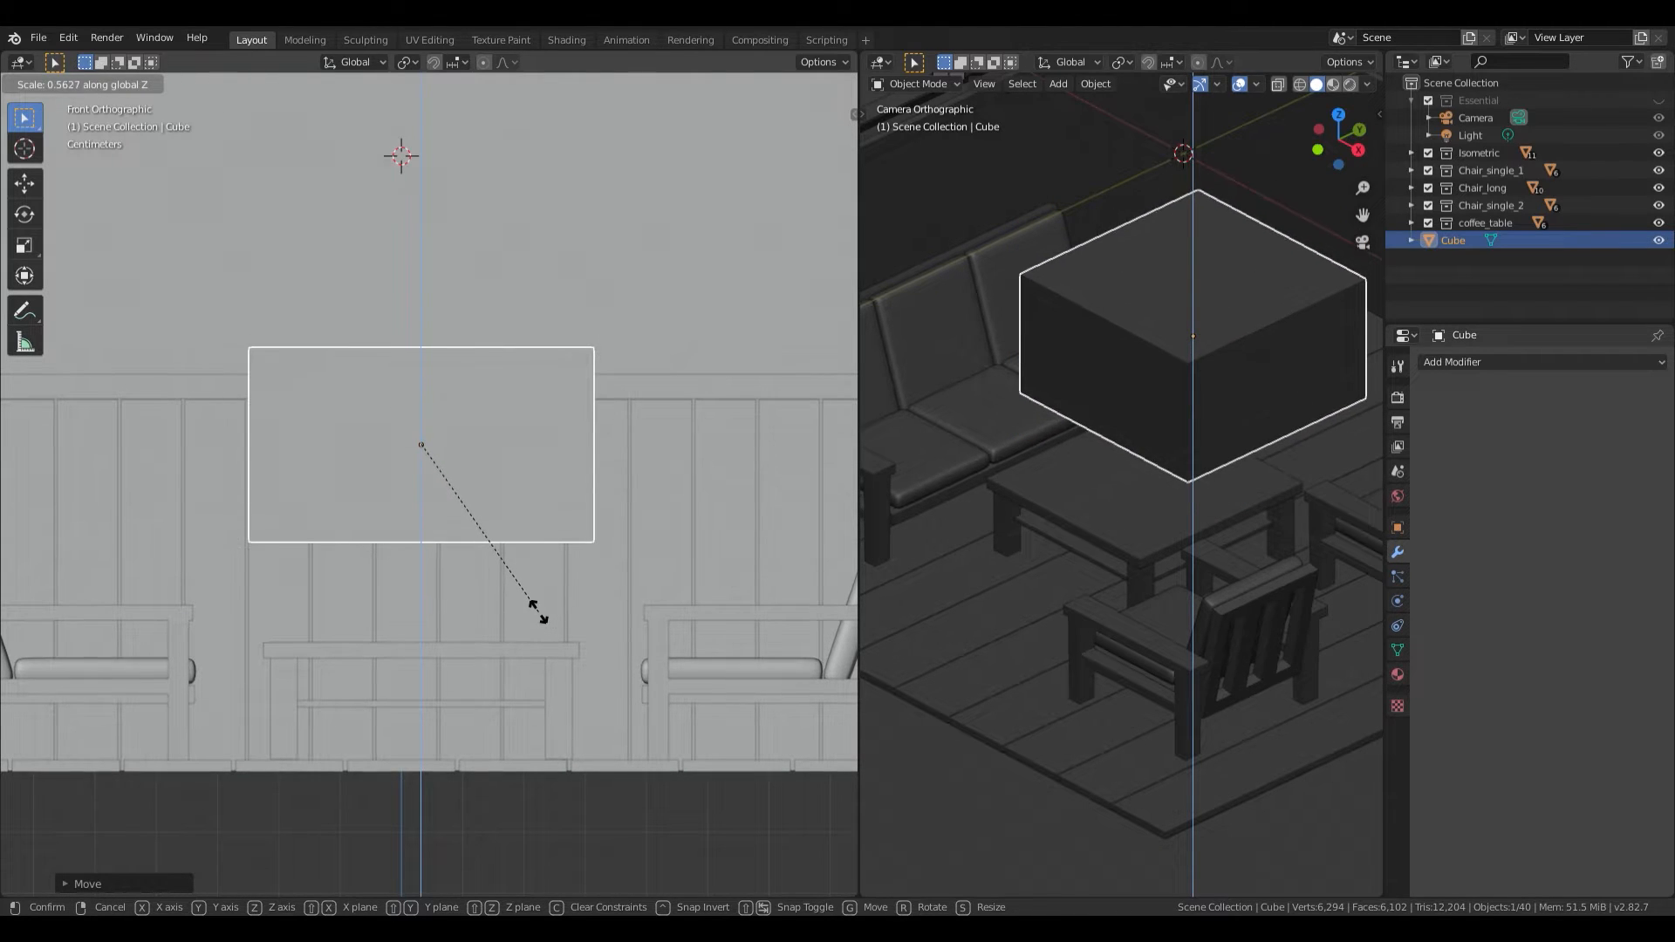
{"action": "left_click", "coordinate": [535, 594]}
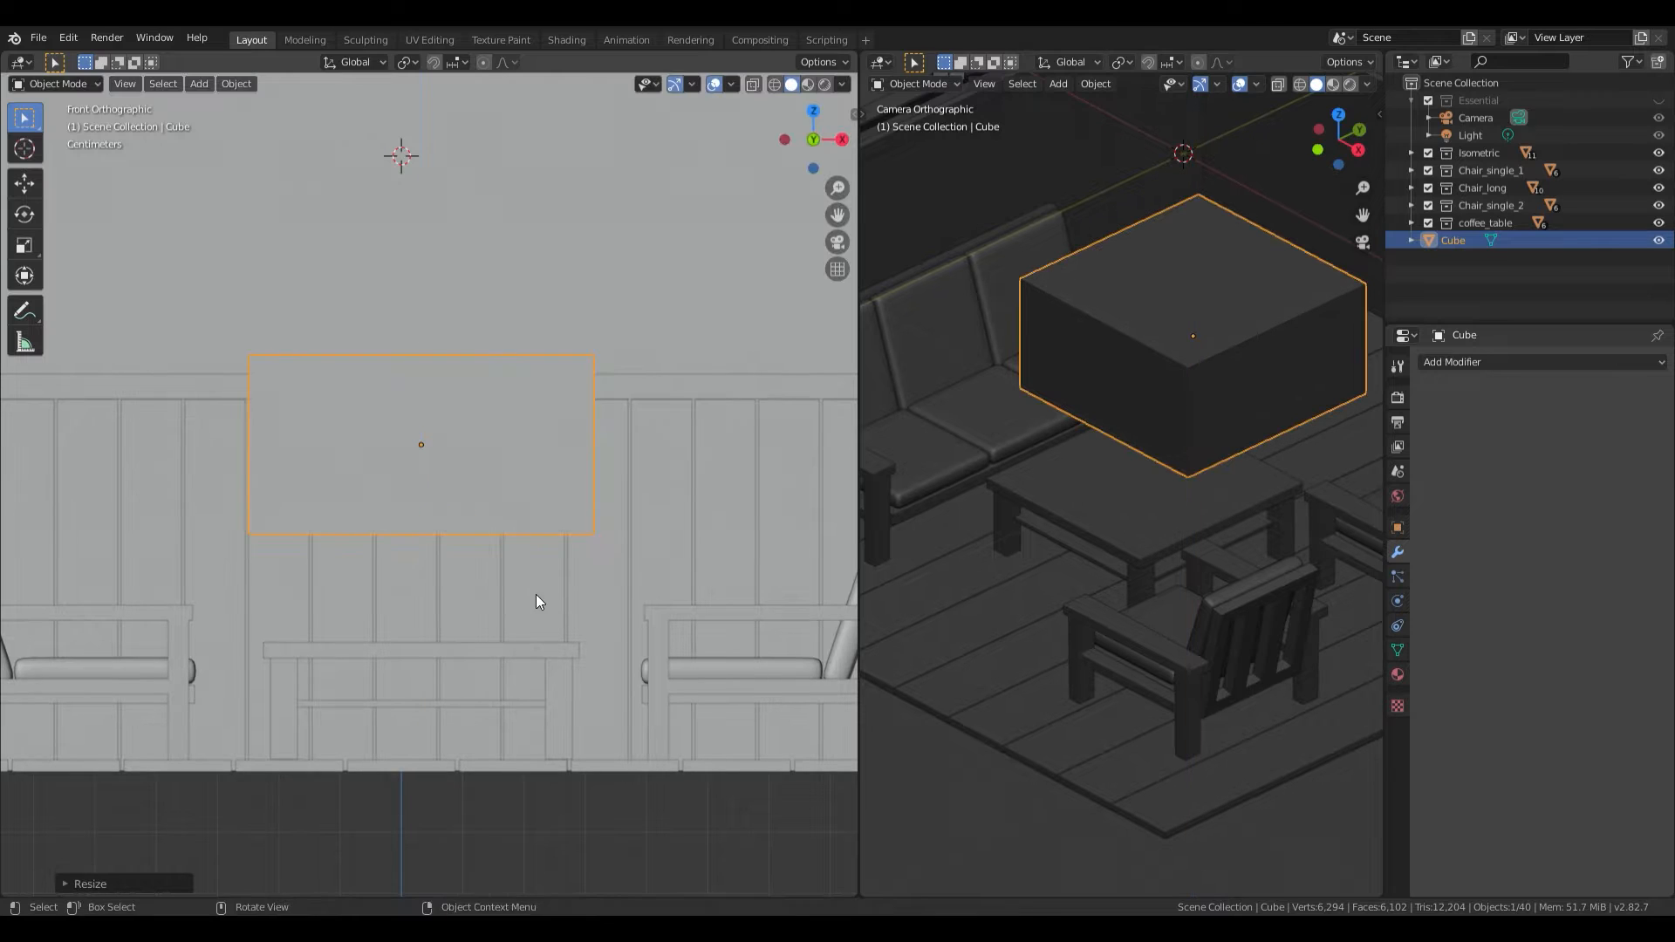
Step: Lower the cube along Z until its underside is about level with the coffee table top, and fine-tune its position
{"action": "scroll", "coordinate": [537, 625], "scroll_direction": "up", "scroll_amount": 2}
{"action": "key", "text": "g"}
{"action": "key", "text": "z"}
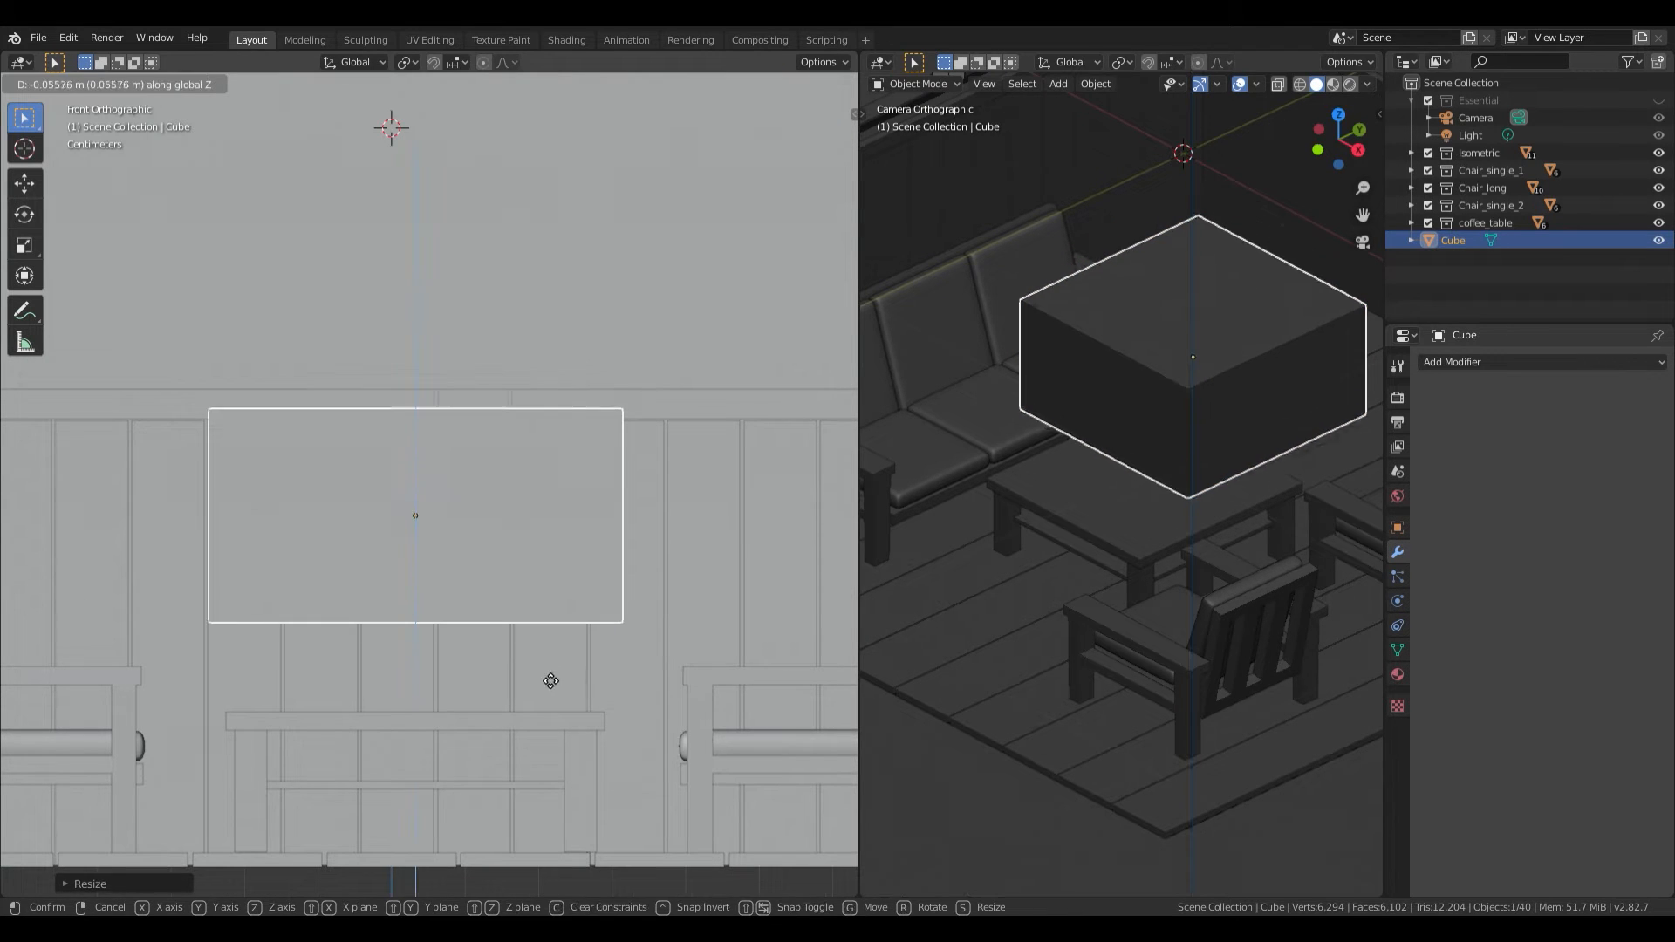
{"action": "left_click", "coordinate": [551, 769]}
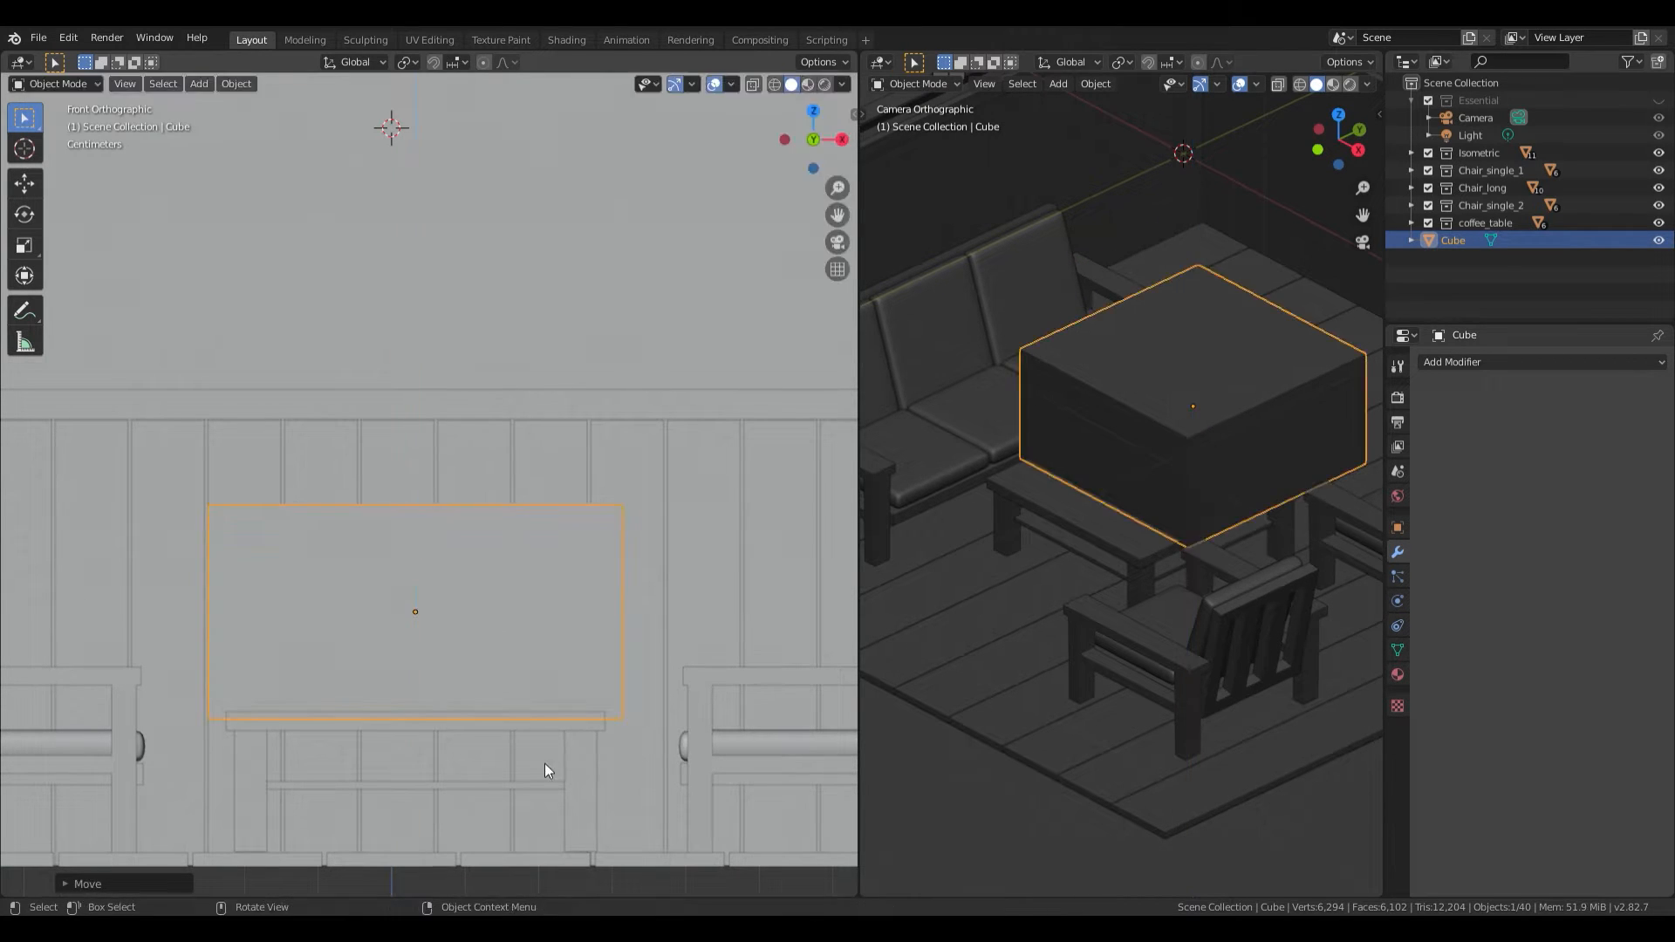
{"action": "key", "text": "g"}
{"action": "left_click", "coordinate": [550, 763]}
Step: In top view, move the cube along Y away from the coffee table to the back wall
{"action": "scroll", "coordinate": [585, 689], "scroll_direction": "down", "scroll_amount": 1}
{"action": "key", "text": "KP_7"}
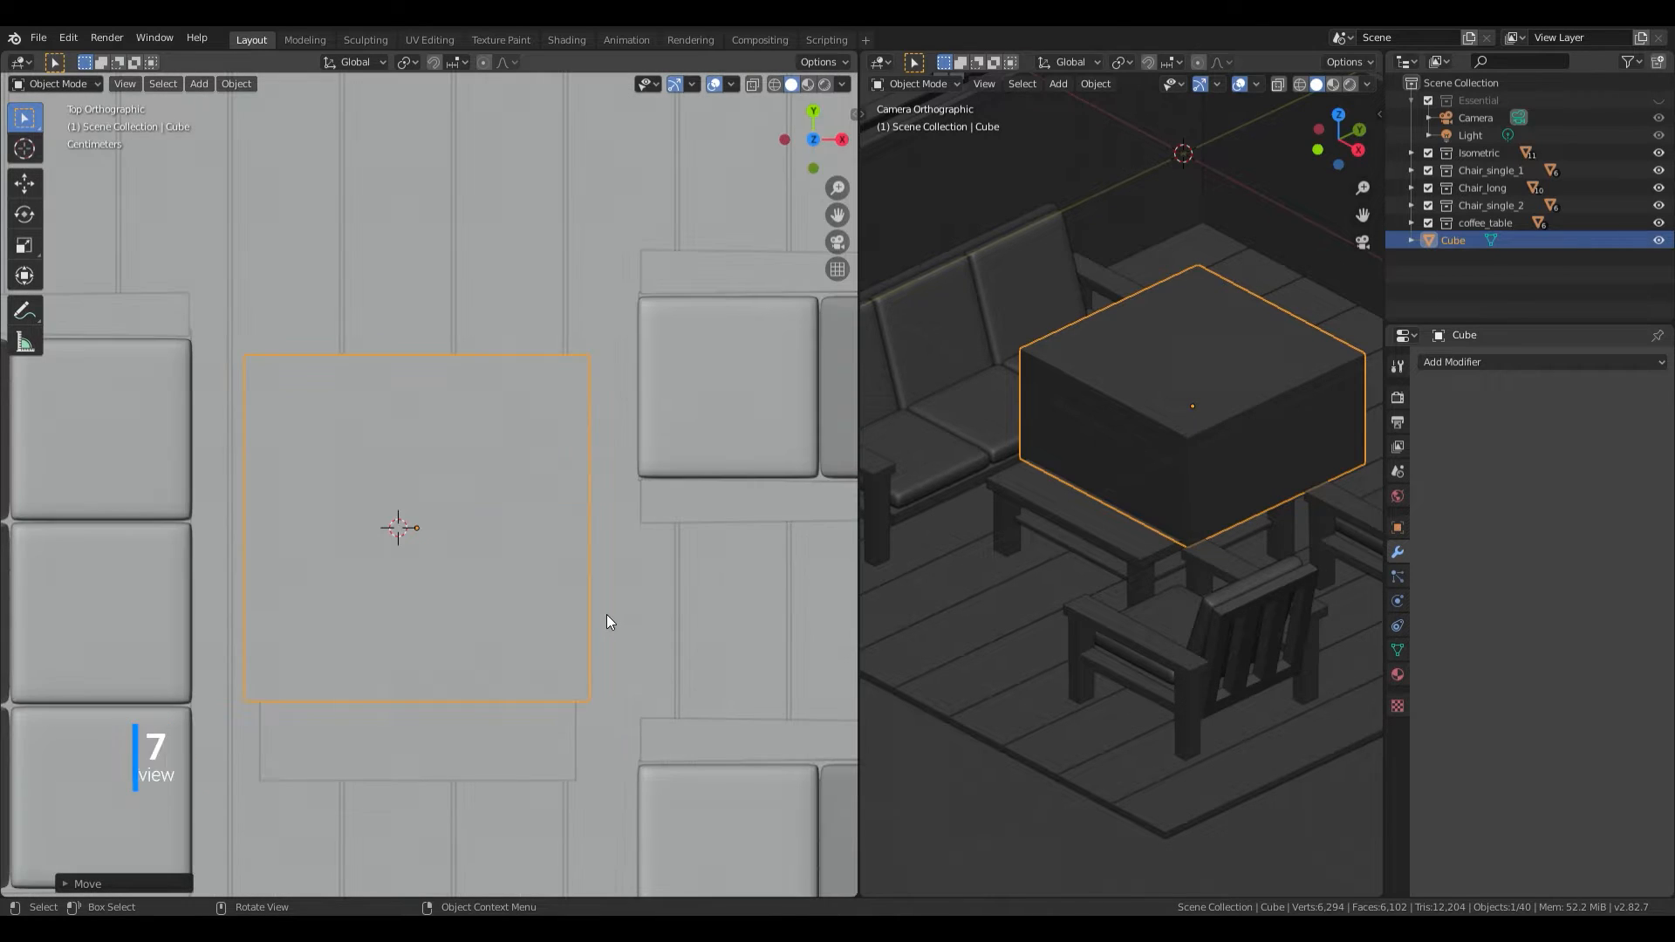
{"action": "scroll", "coordinate": [609, 610], "scroll_direction": "down", "scroll_amount": 1}
{"action": "middle_click_drag", "start_coordinate": [544, 491], "coordinate": [552, 680], "text": "shift"}
{"action": "key", "text": "g"}
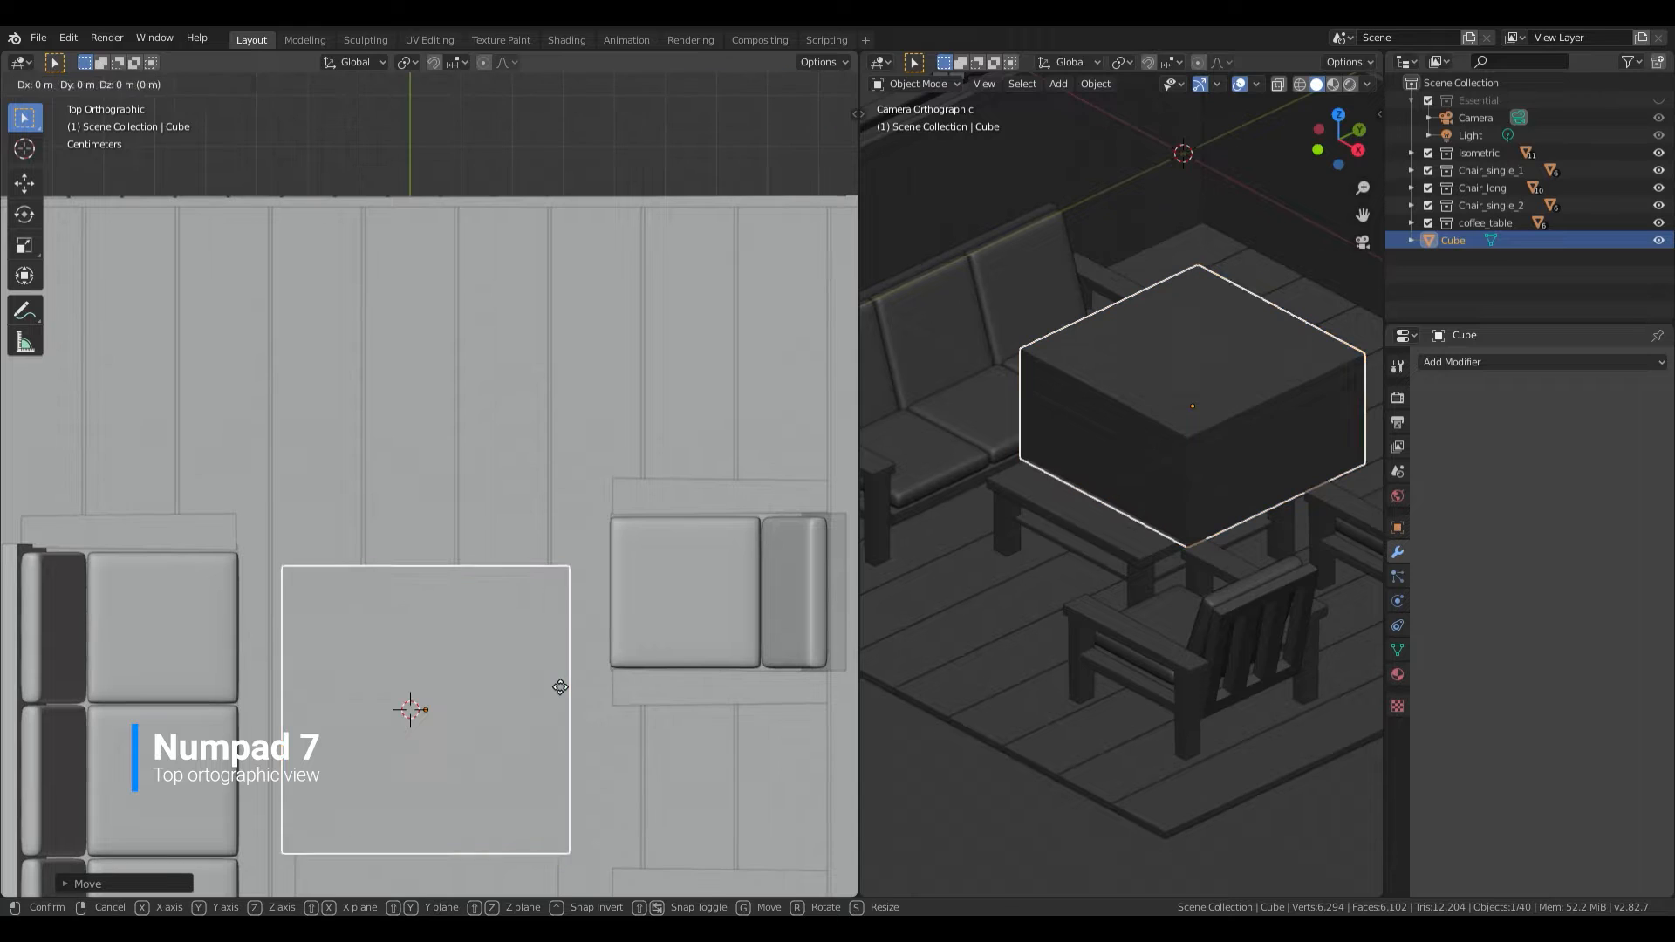
{"action": "key", "text": "y"}
{"action": "left_click", "coordinate": [546, 337]}
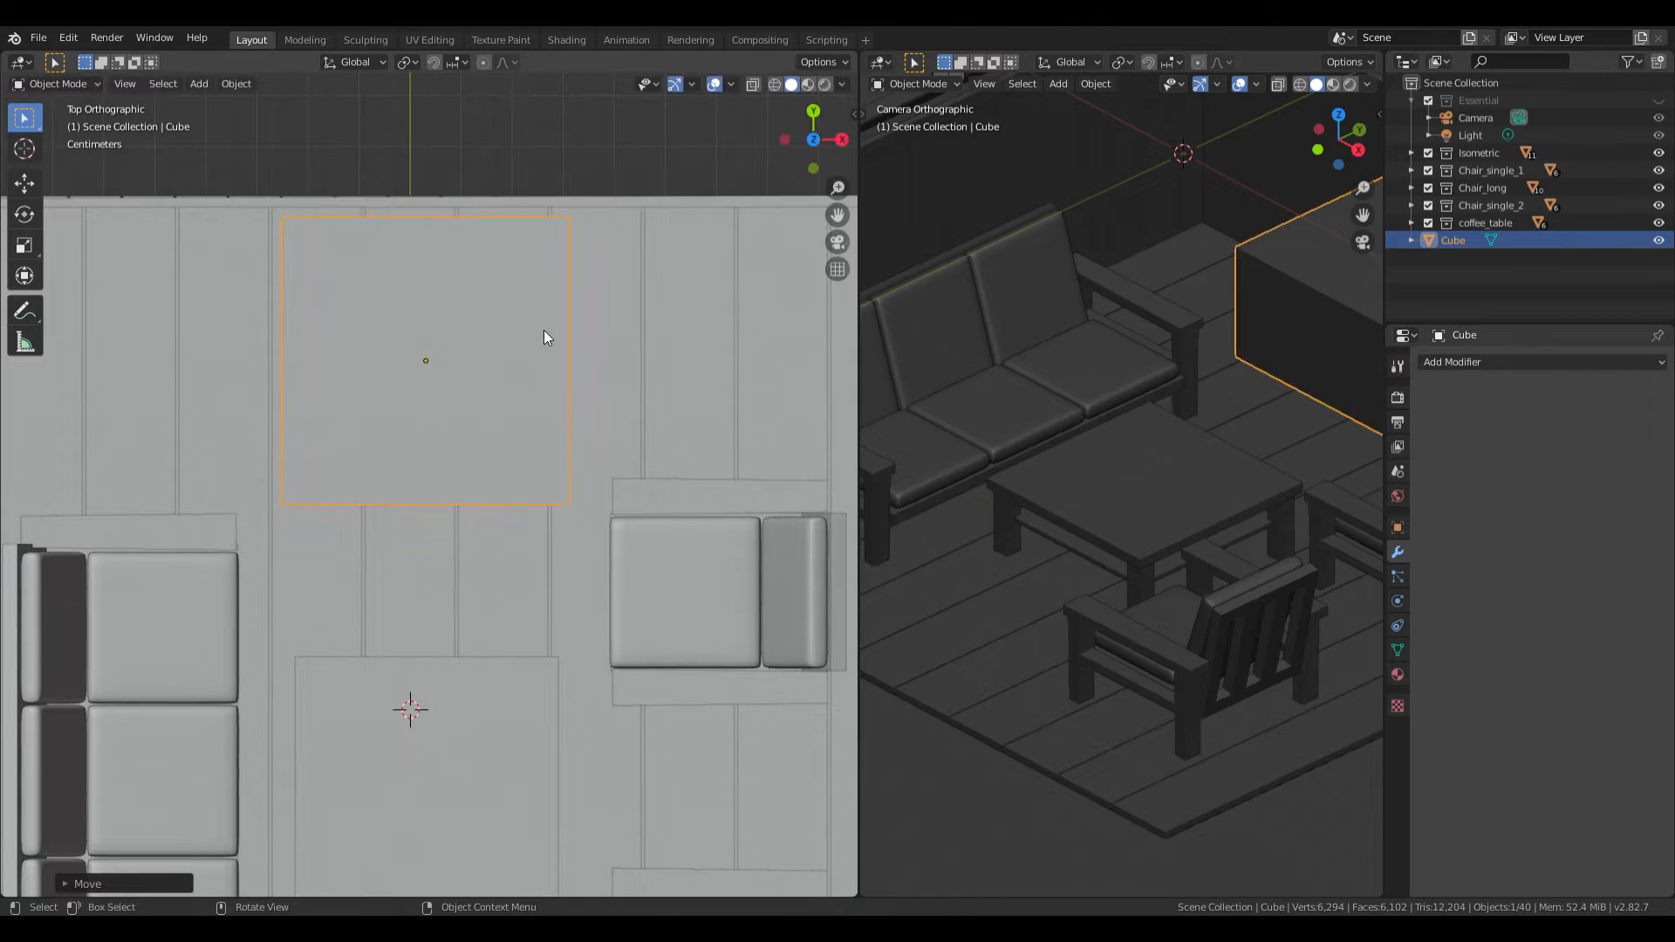
Step: Scale the cube along Y to about 0.45 and move it along Y up against the back wall
{"action": "key", "text": "s"}
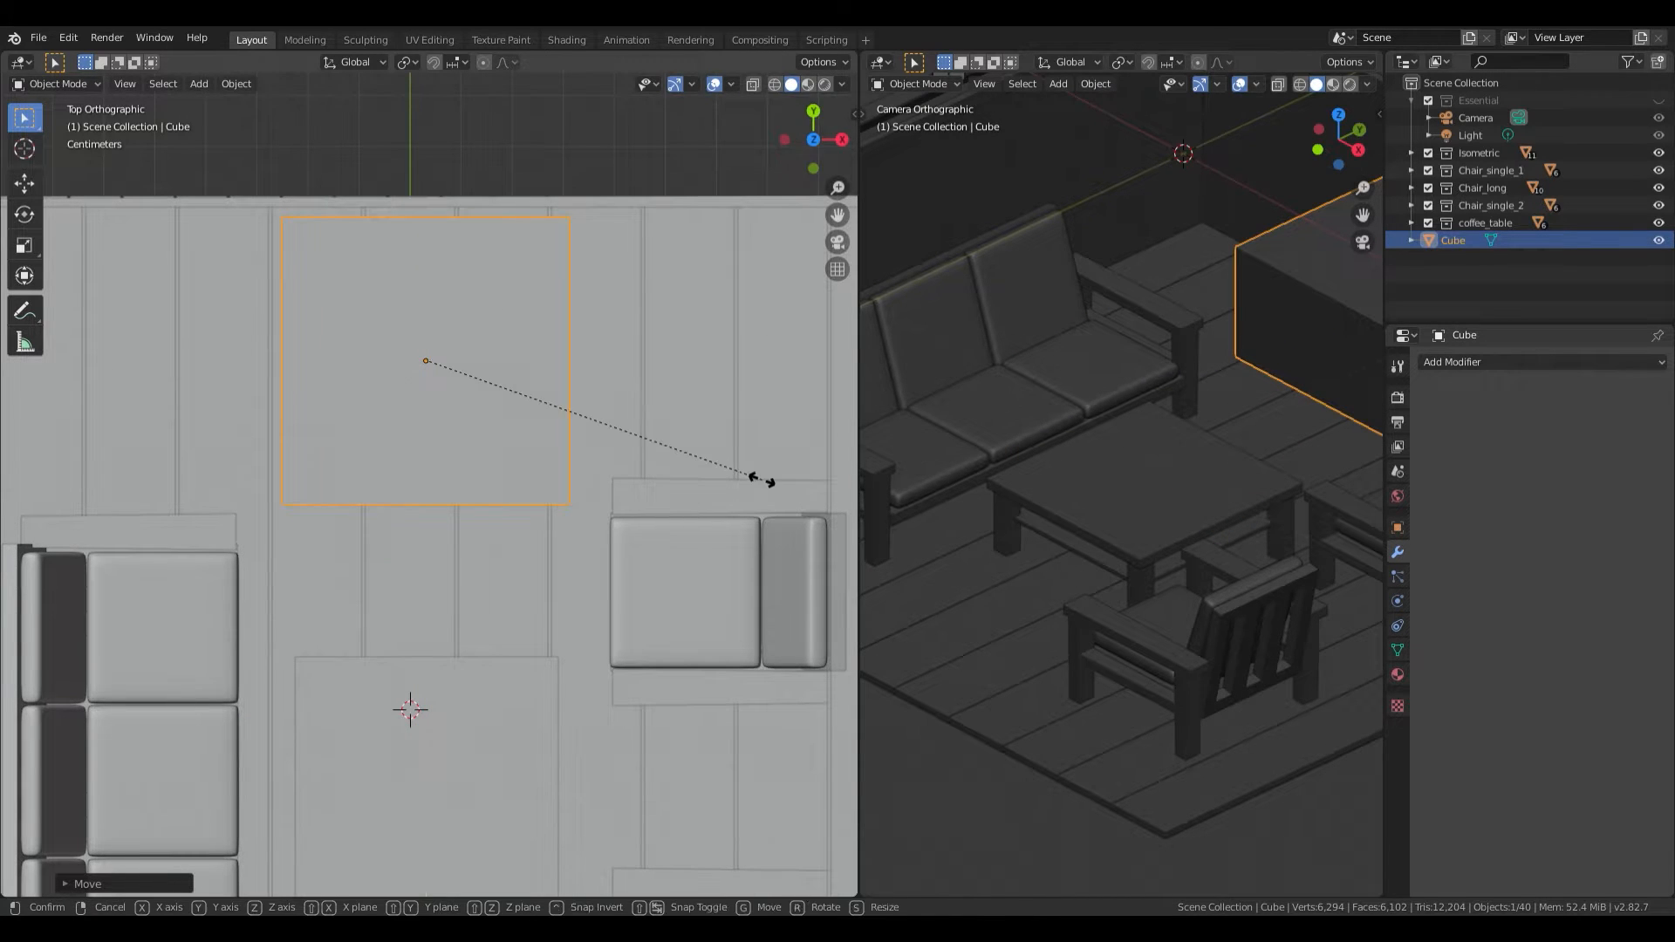
{"action": "key", "text": "y"}
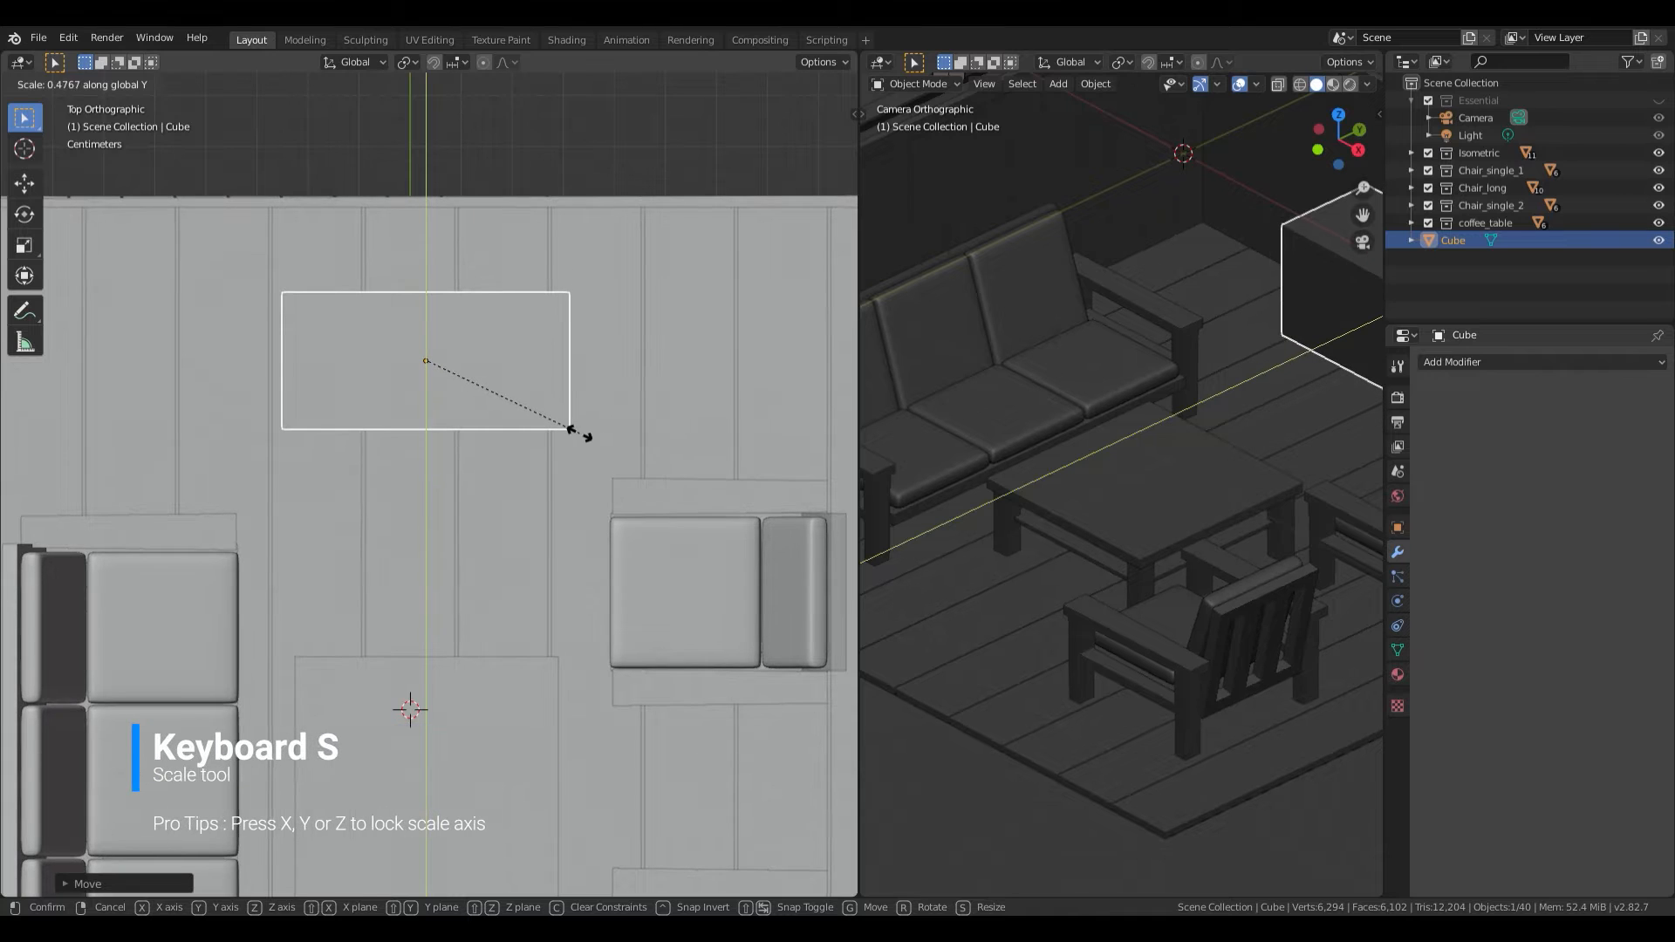
{"action": "left_click", "coordinate": [570, 427]}
{"action": "key", "text": "g"}
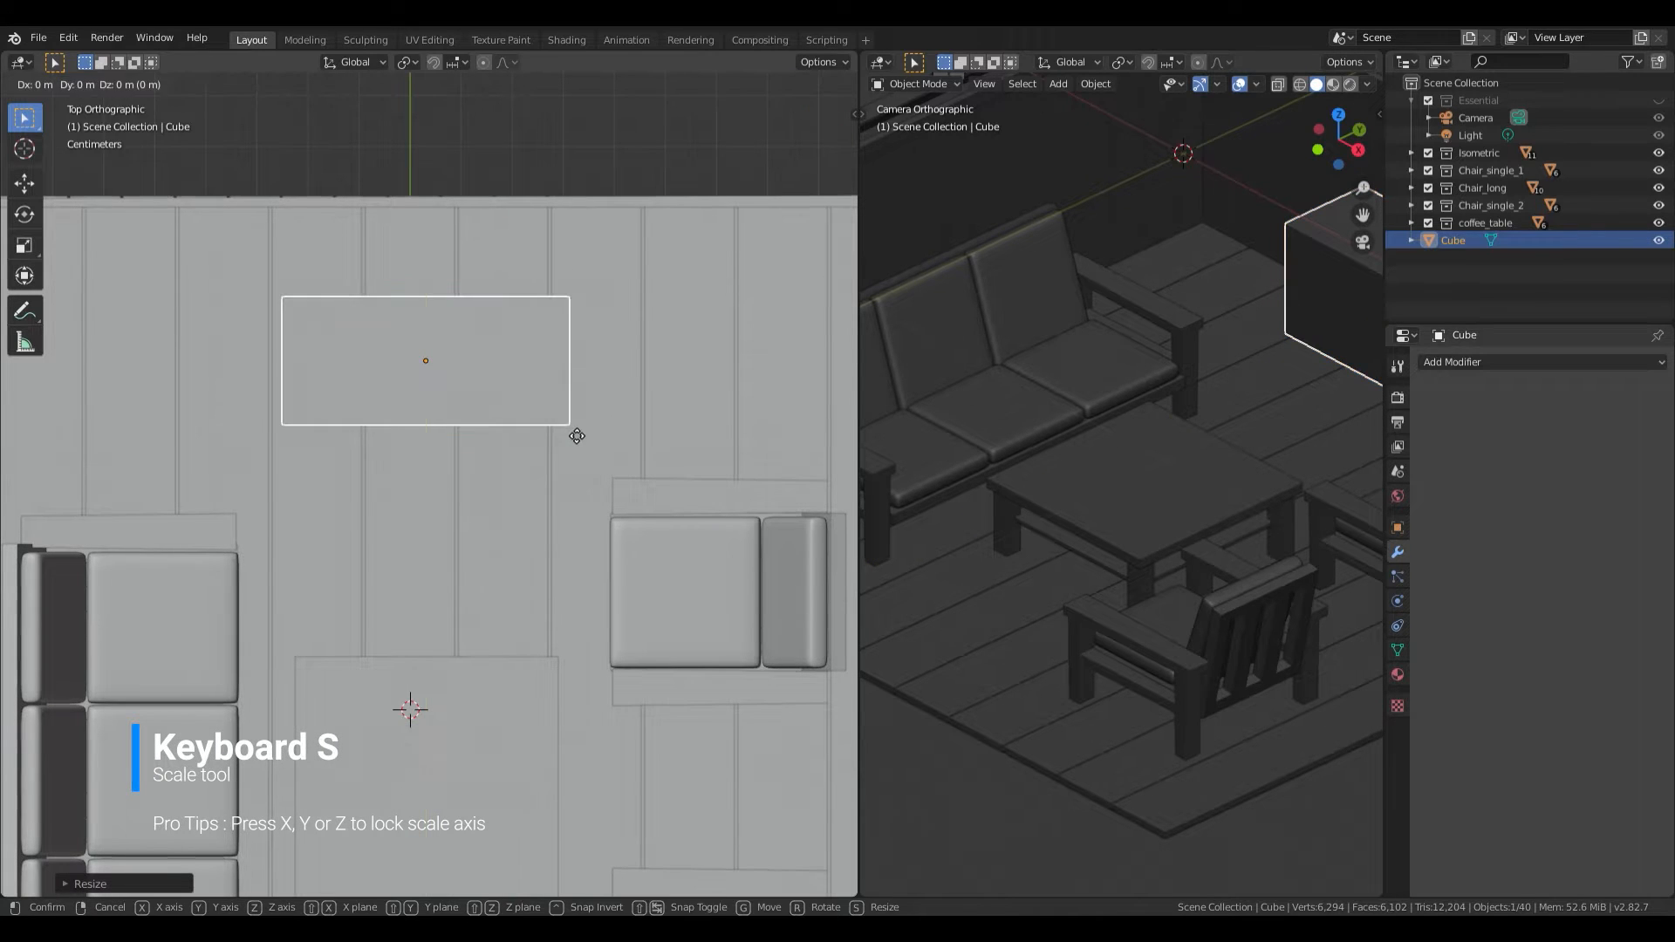
{"action": "key", "text": "y"}
{"action": "left_click", "coordinate": [563, 350]}
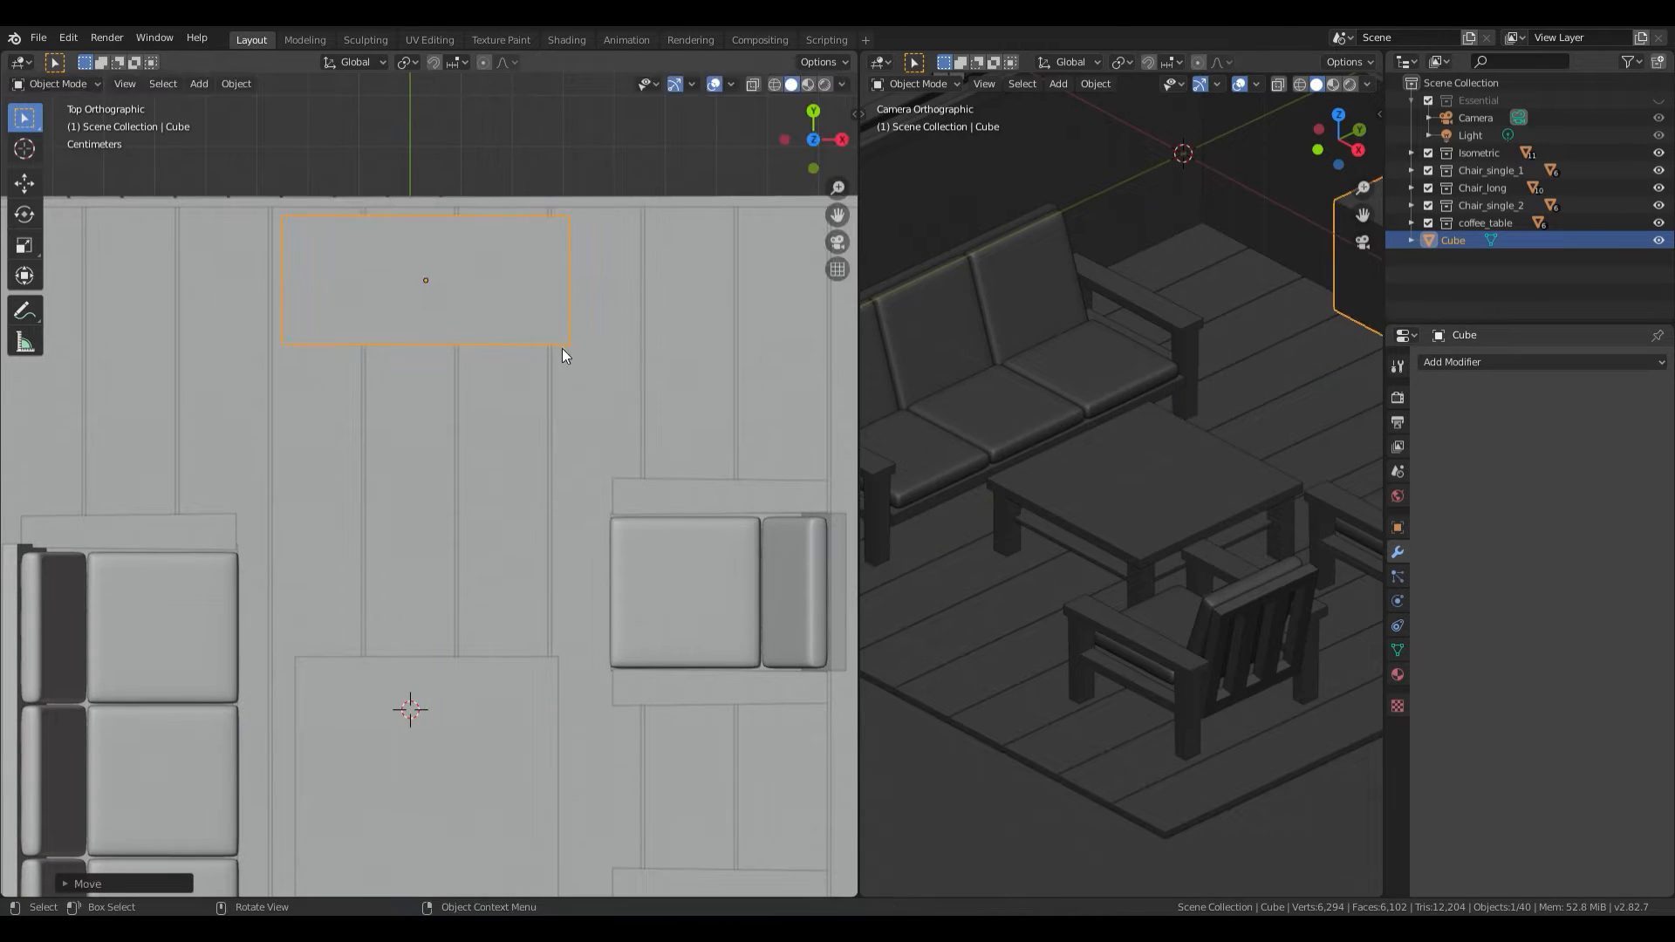
Step: Rename the cube object as old_tvSet
{"action": "scroll", "coordinate": [1145, 468], "scroll_direction": "down", "scroll_amount": 3}
{"action": "scroll", "coordinate": [1121, 469], "scroll_direction": "up", "scroll_amount": 2}
{"action": "middle_click_drag", "start_coordinate": [1122, 469], "coordinate": [1153, 490], "text": "shift"}
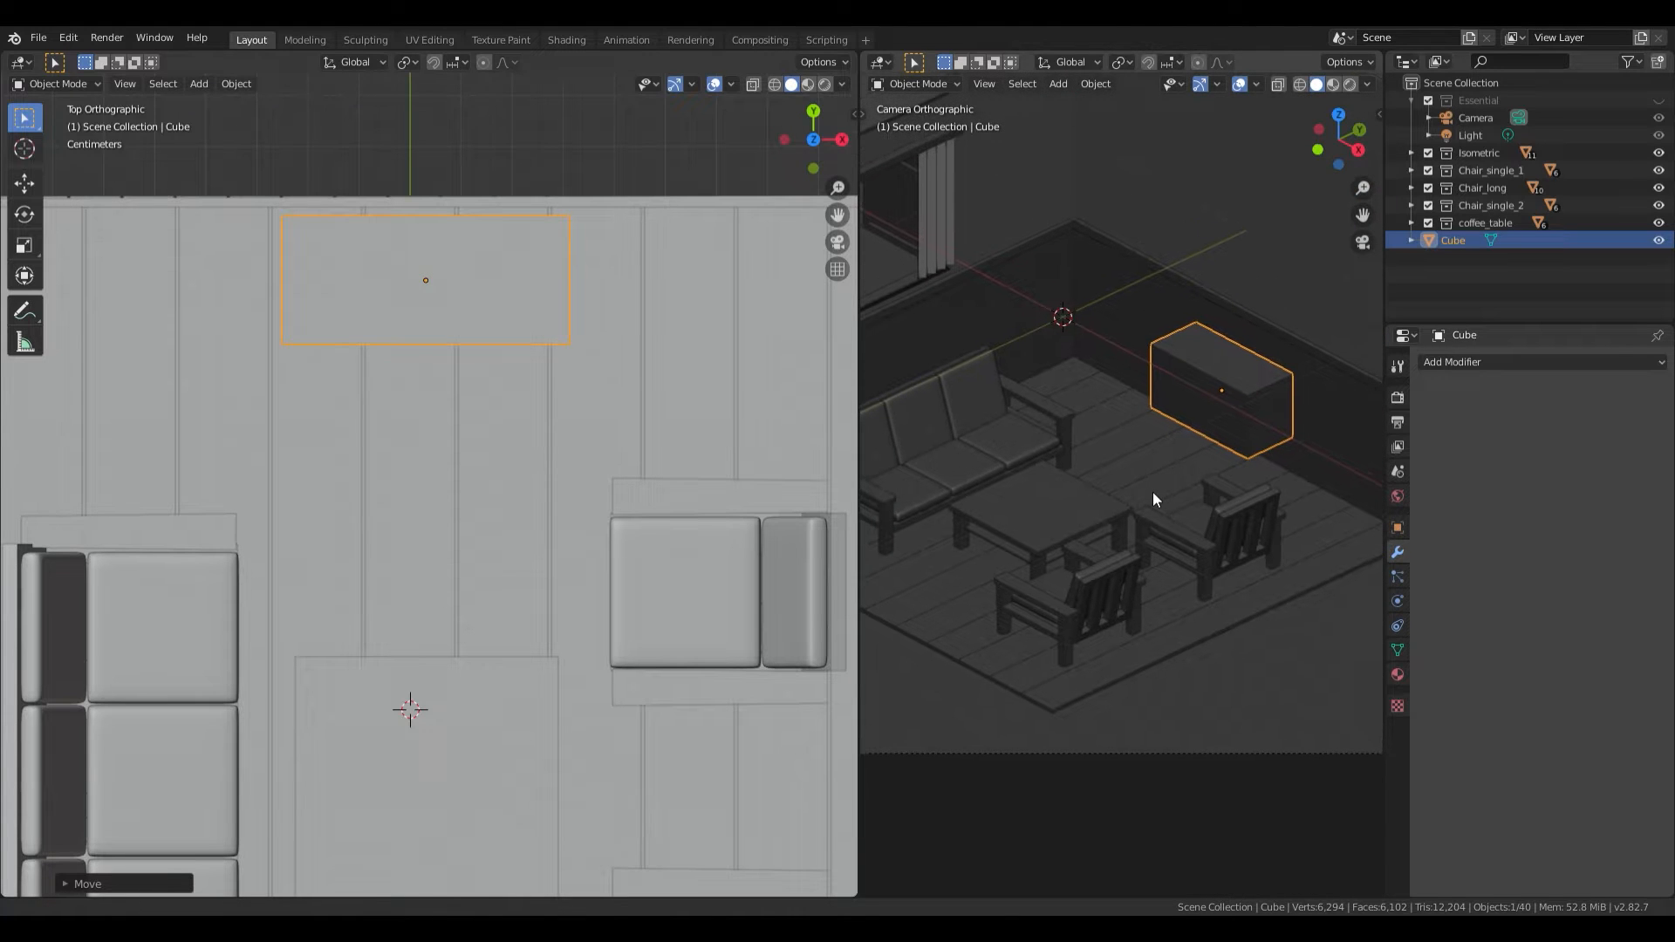
{"action": "key", "text": "KP_1"}
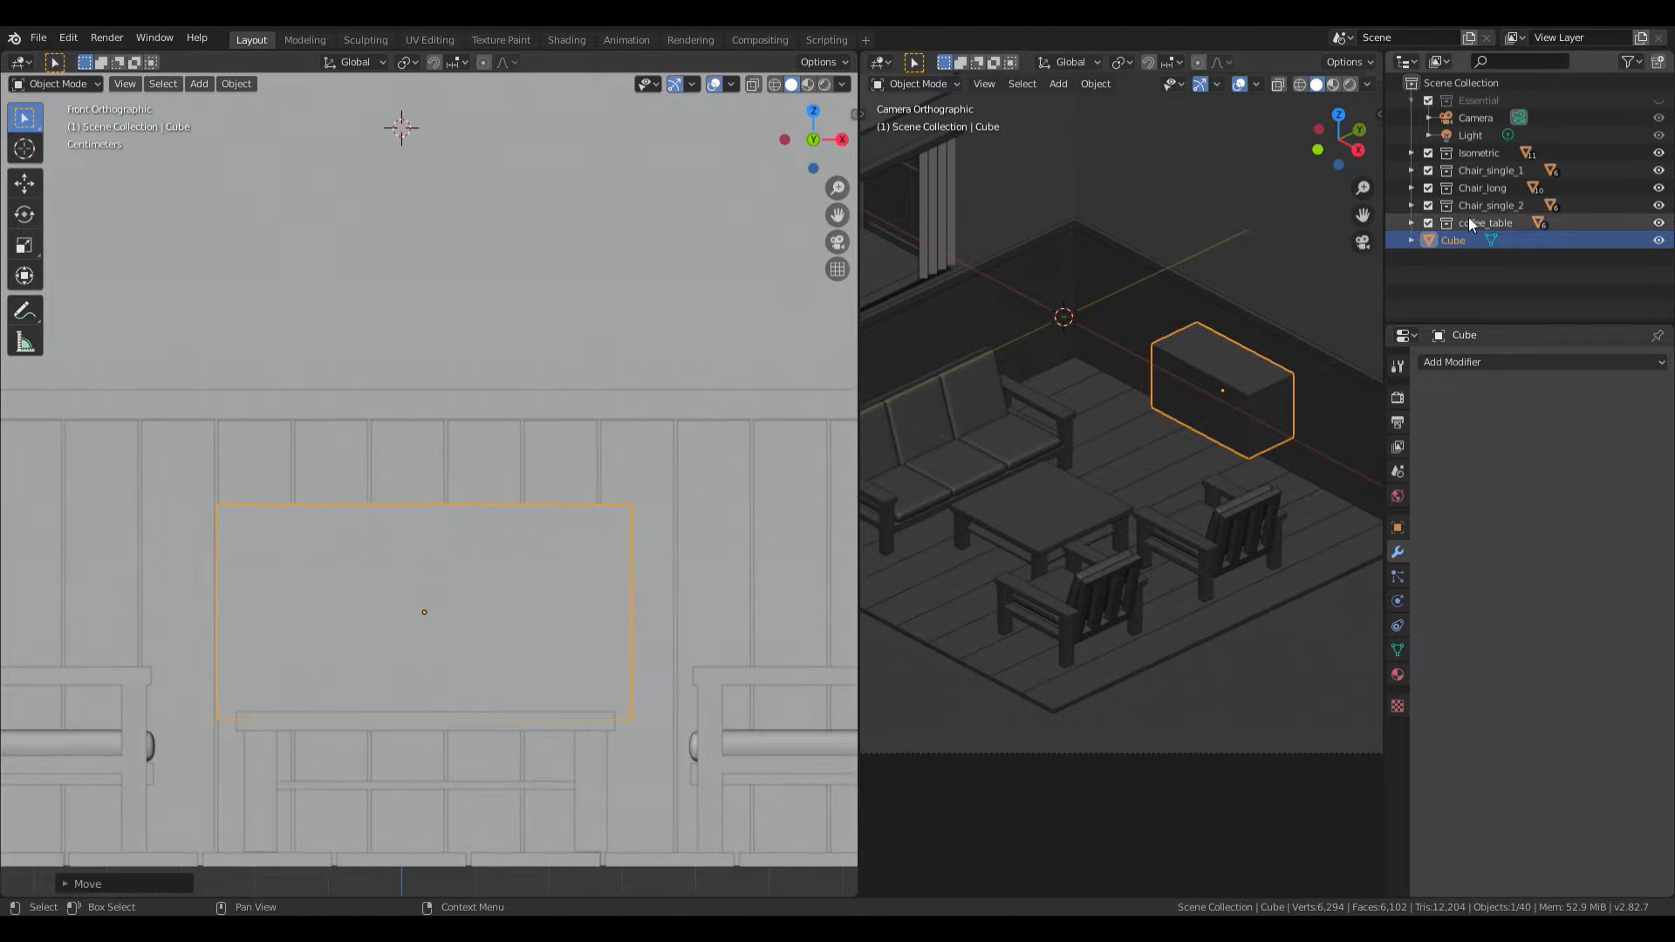
{"action": "double_click", "coordinate": [1451, 239]}
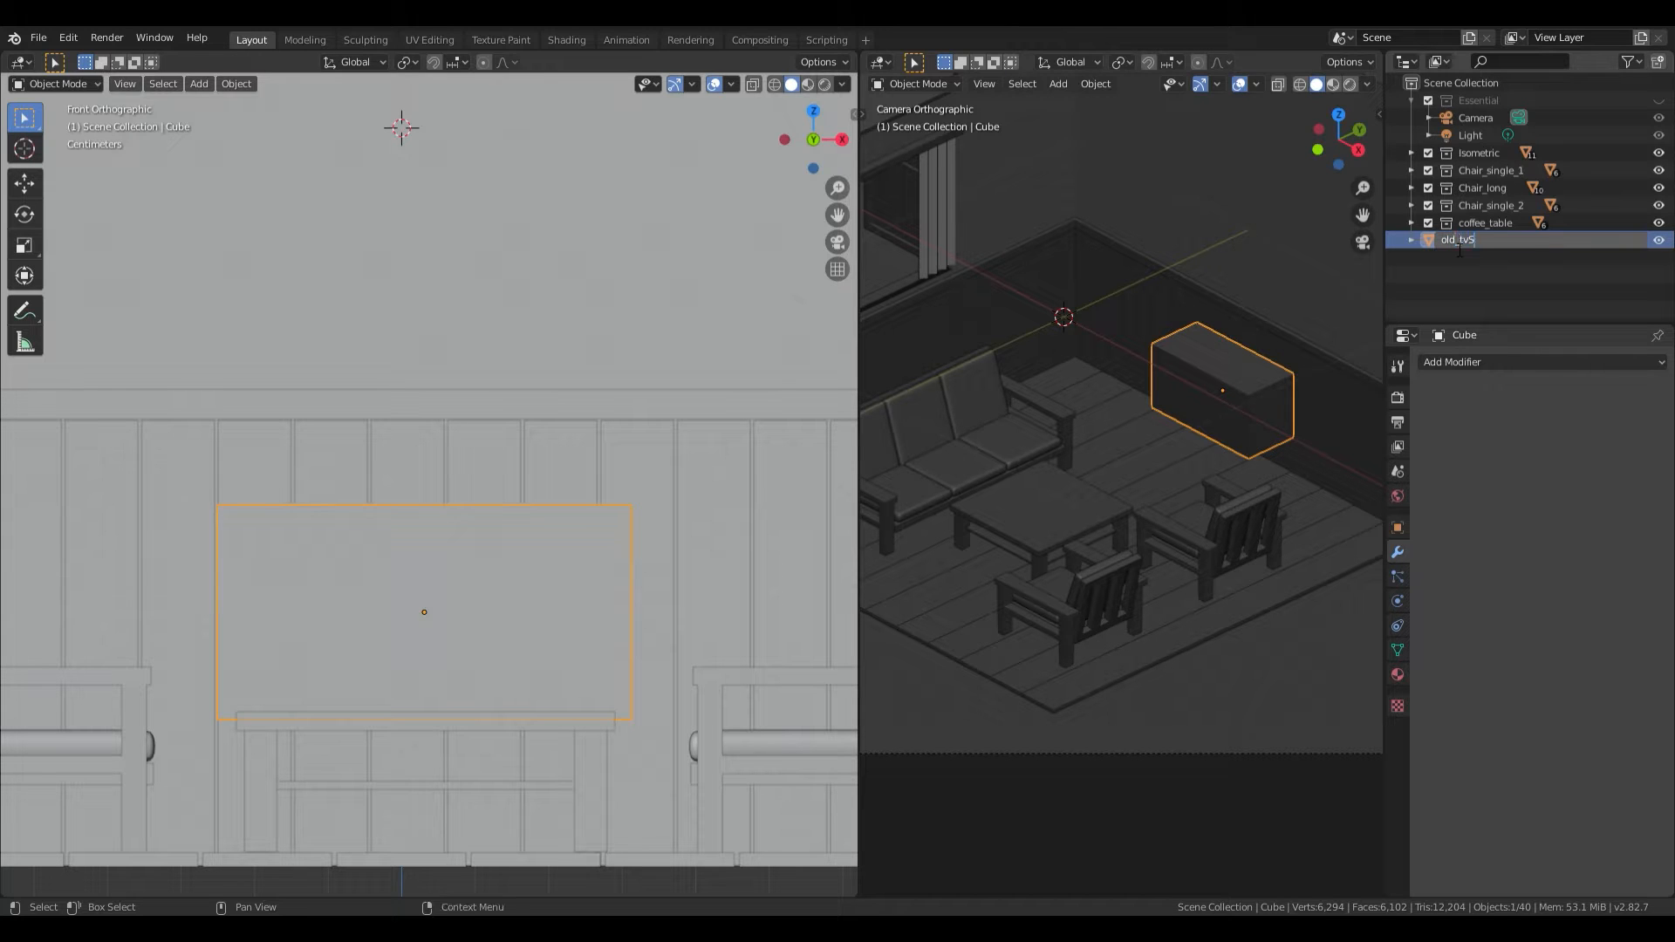
{"action": "key", "text": "Return"}
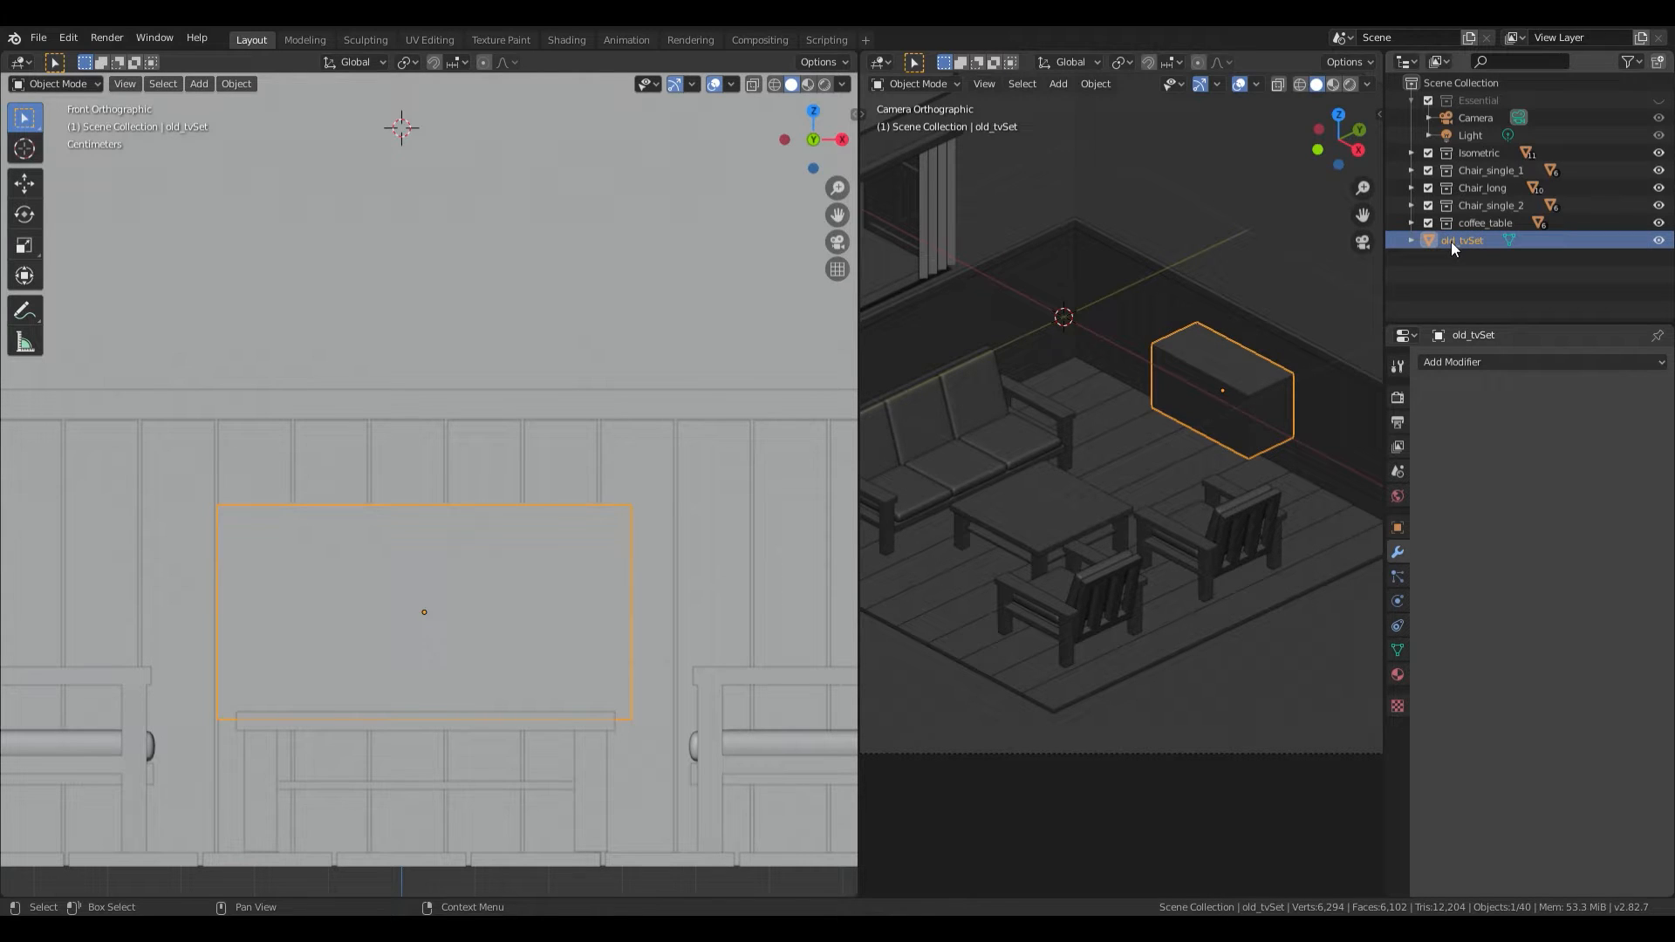
Step: Cut three evenly spaced vertical edge loops through the old_tvSet box in Edit Mode, without sliding them
{"action": "middle_click_drag", "start_coordinate": [477, 581], "coordinate": [479, 560], "text": "shift"}
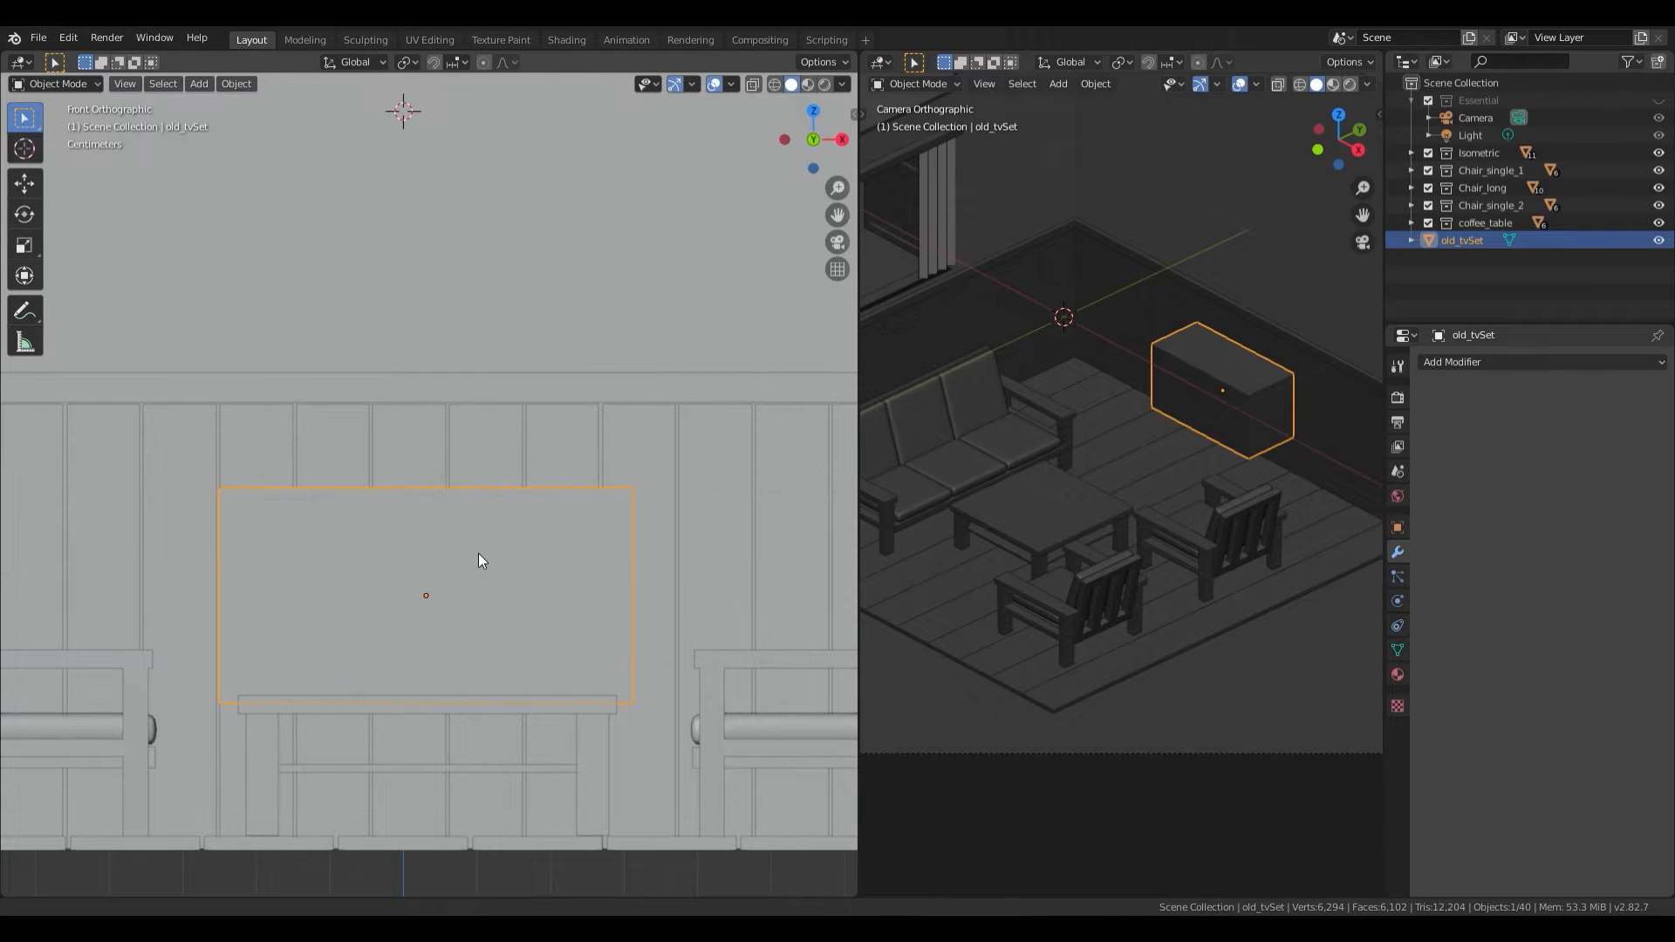
{"action": "middle_click_drag", "start_coordinate": [478, 552], "coordinate": [461, 514], "text": "shift"}
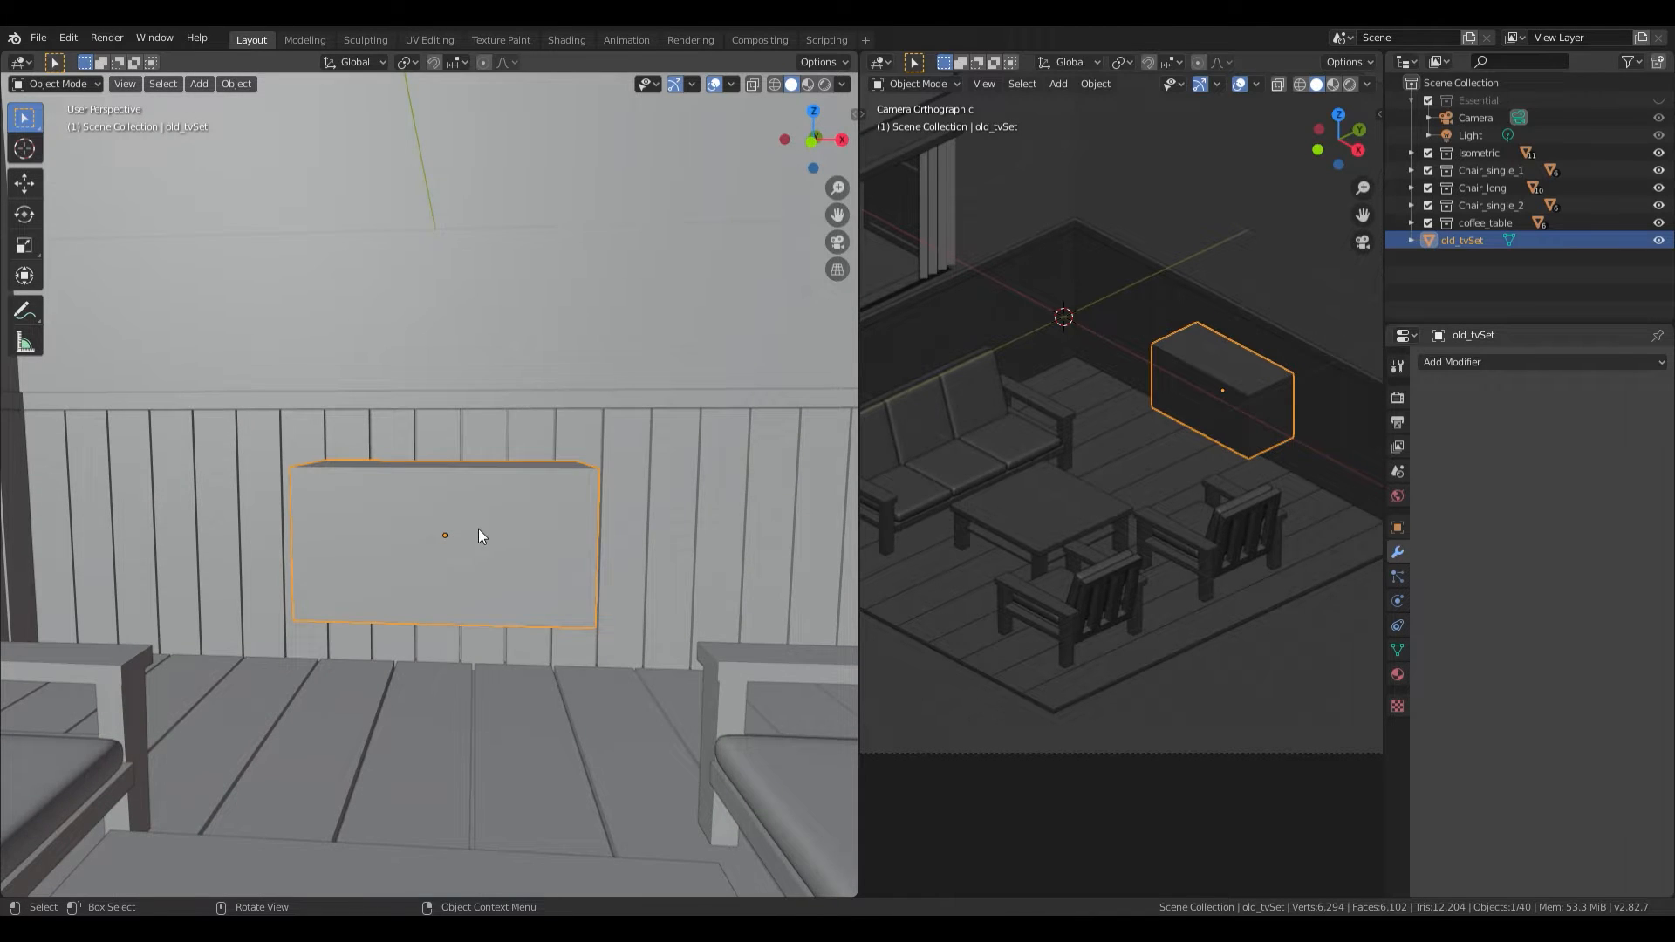
{"action": "key", "text": "KP_1"}
{"action": "key", "text": "Tab"}
{"action": "middle_click_drag", "start_coordinate": [484, 535], "coordinate": [479, 505], "text": "shift"}
{"action": "key", "text": "ctrl+r"}
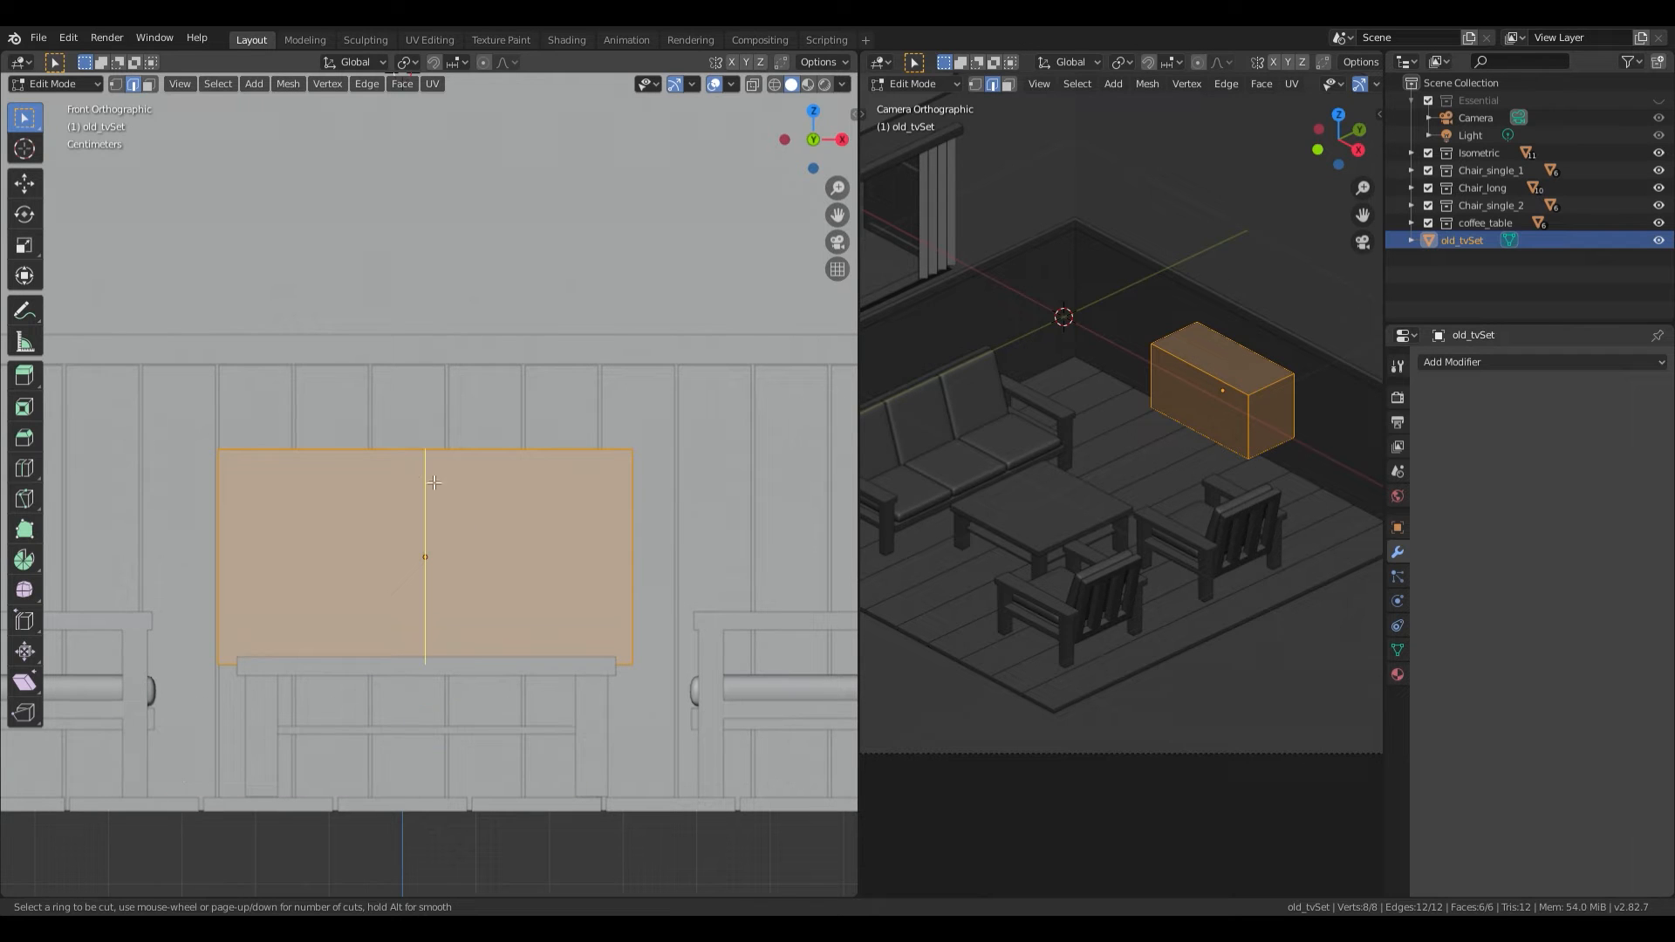
{"action": "key", "text": "3"}
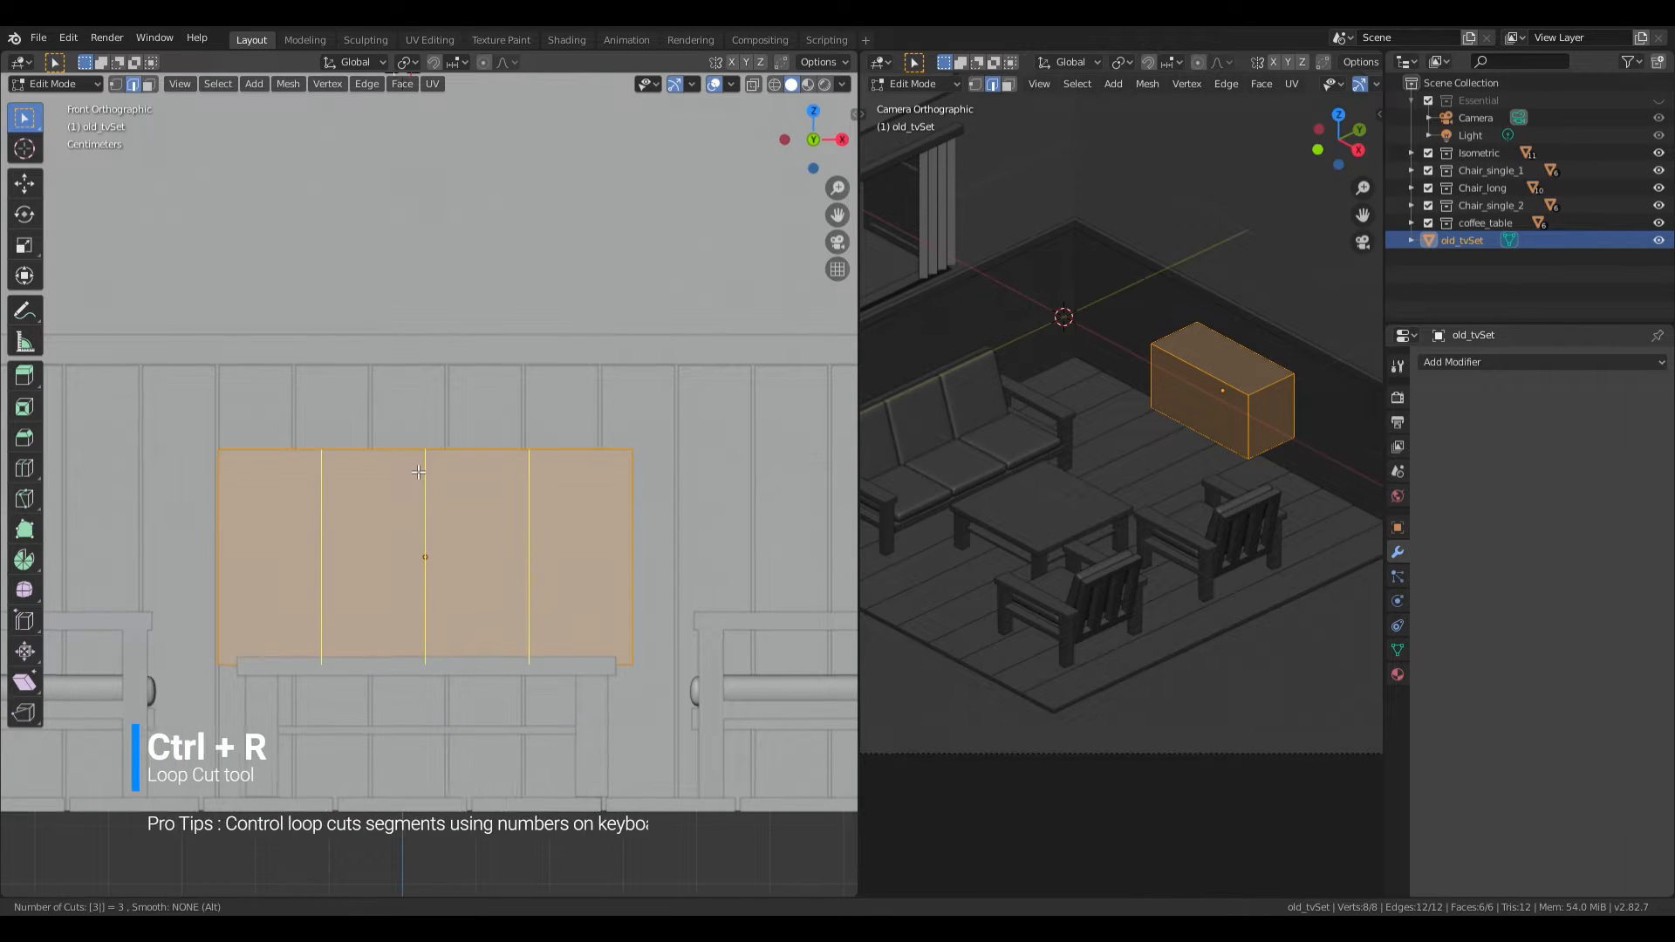
{"action": "left_click", "coordinate": [418, 472]}
{"action": "right_click", "coordinate": [418, 472]}
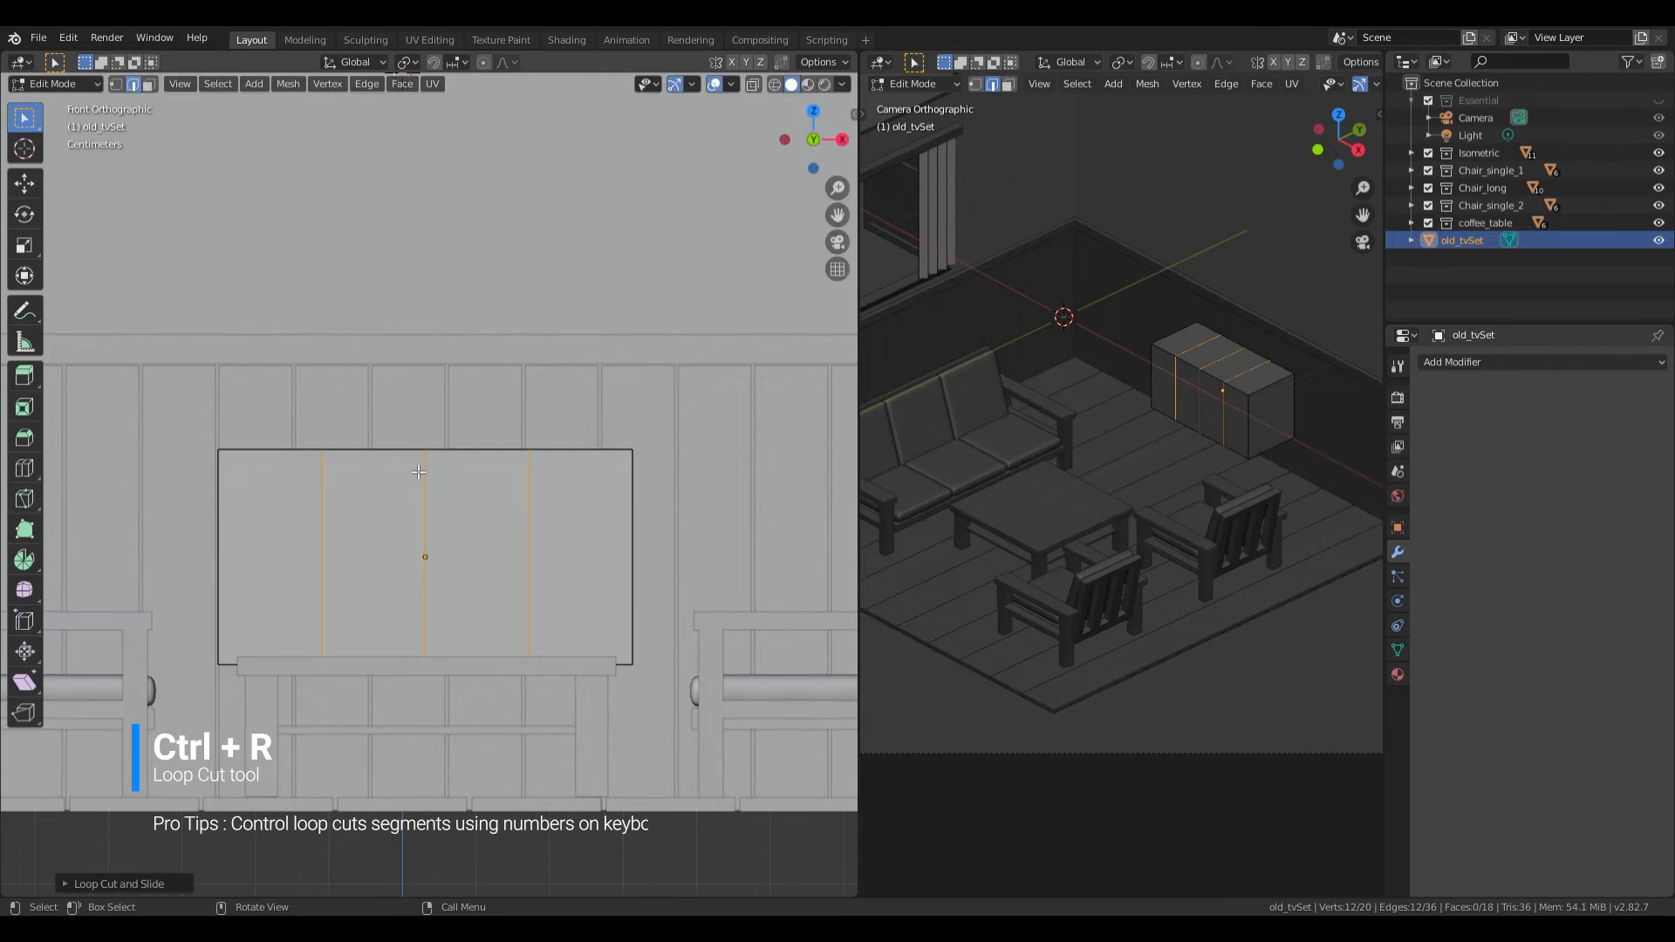
Step: Select only the two outer vertical edge loops of the box and spread them apart along X by a factor of about 1.4
{"action": "scroll", "coordinate": [460, 536], "scroll_direction": "up", "scroll_amount": 1}
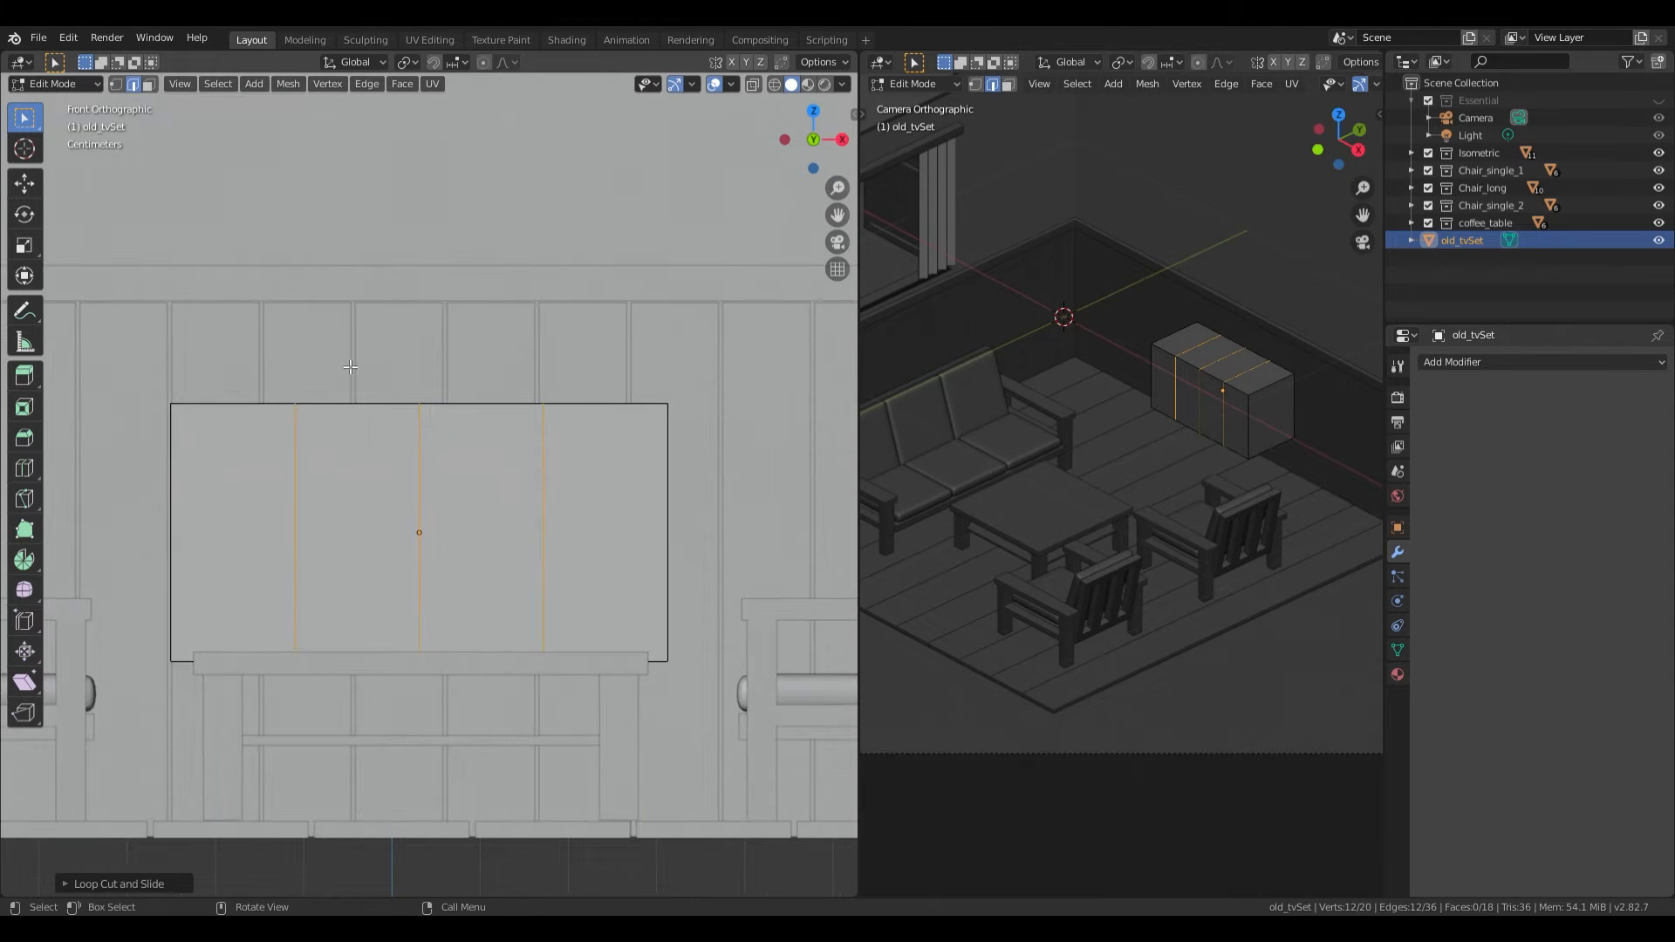
{"action": "key", "text": "alt+a"}
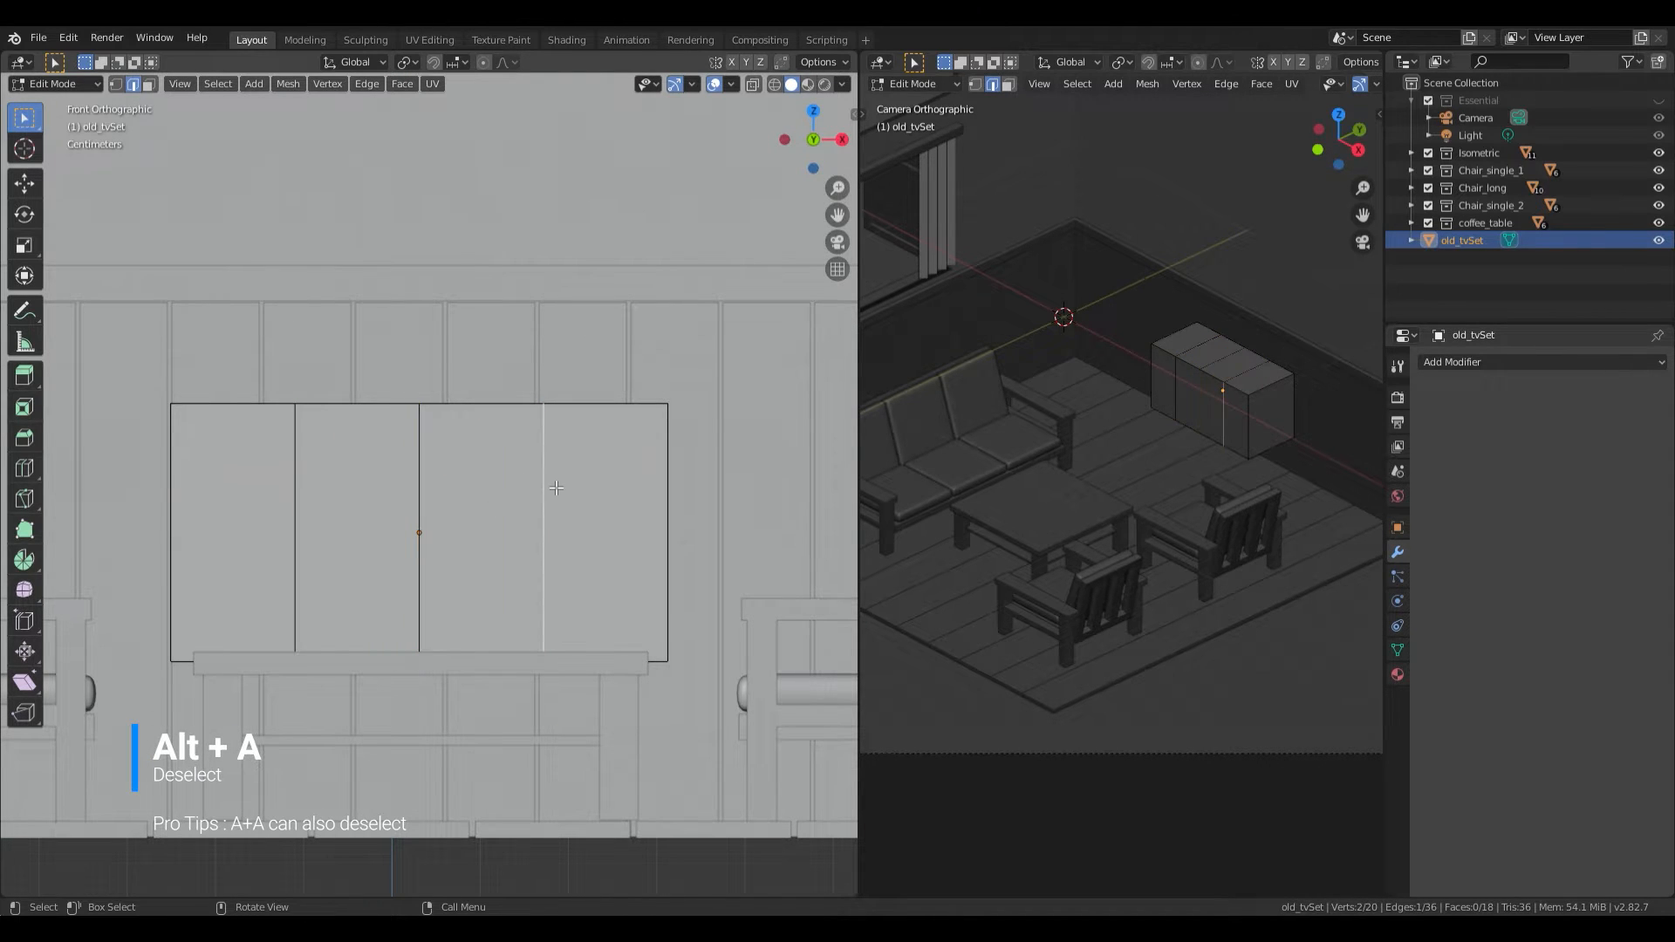
{"action": "middle_click_drag", "start_coordinate": [556, 487], "coordinate": [528, 414]}
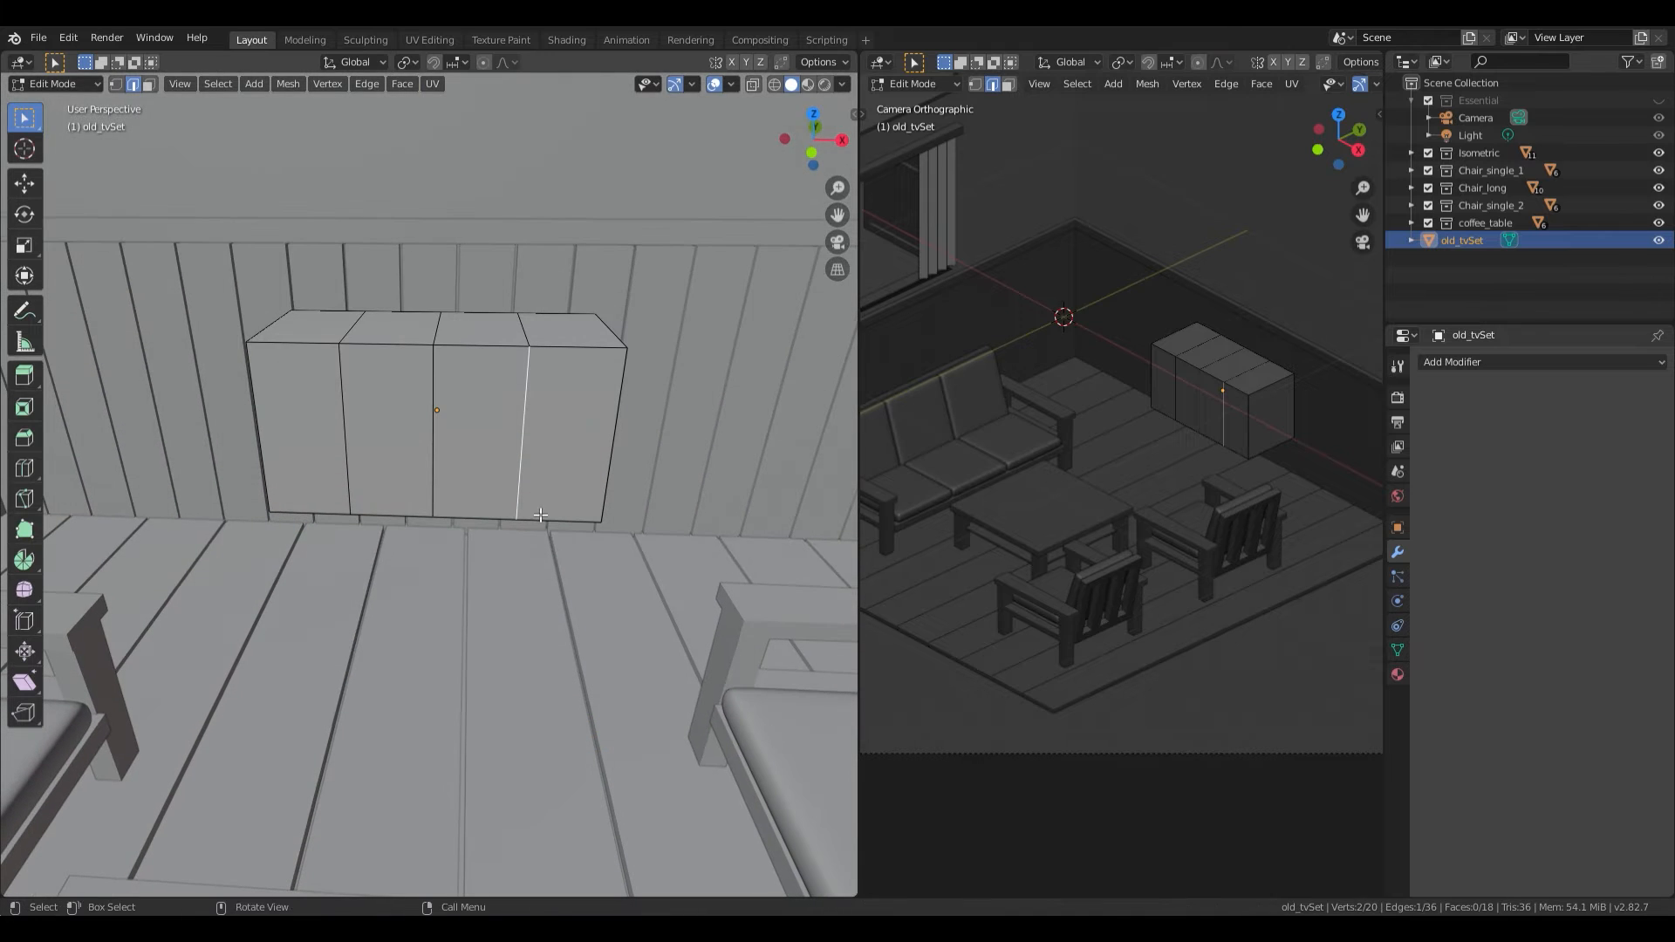
{"action": "left_click", "coordinate": [524, 410], "text": "alt"}
{"action": "left_click", "coordinate": [354, 400], "text": "alt+shift"}
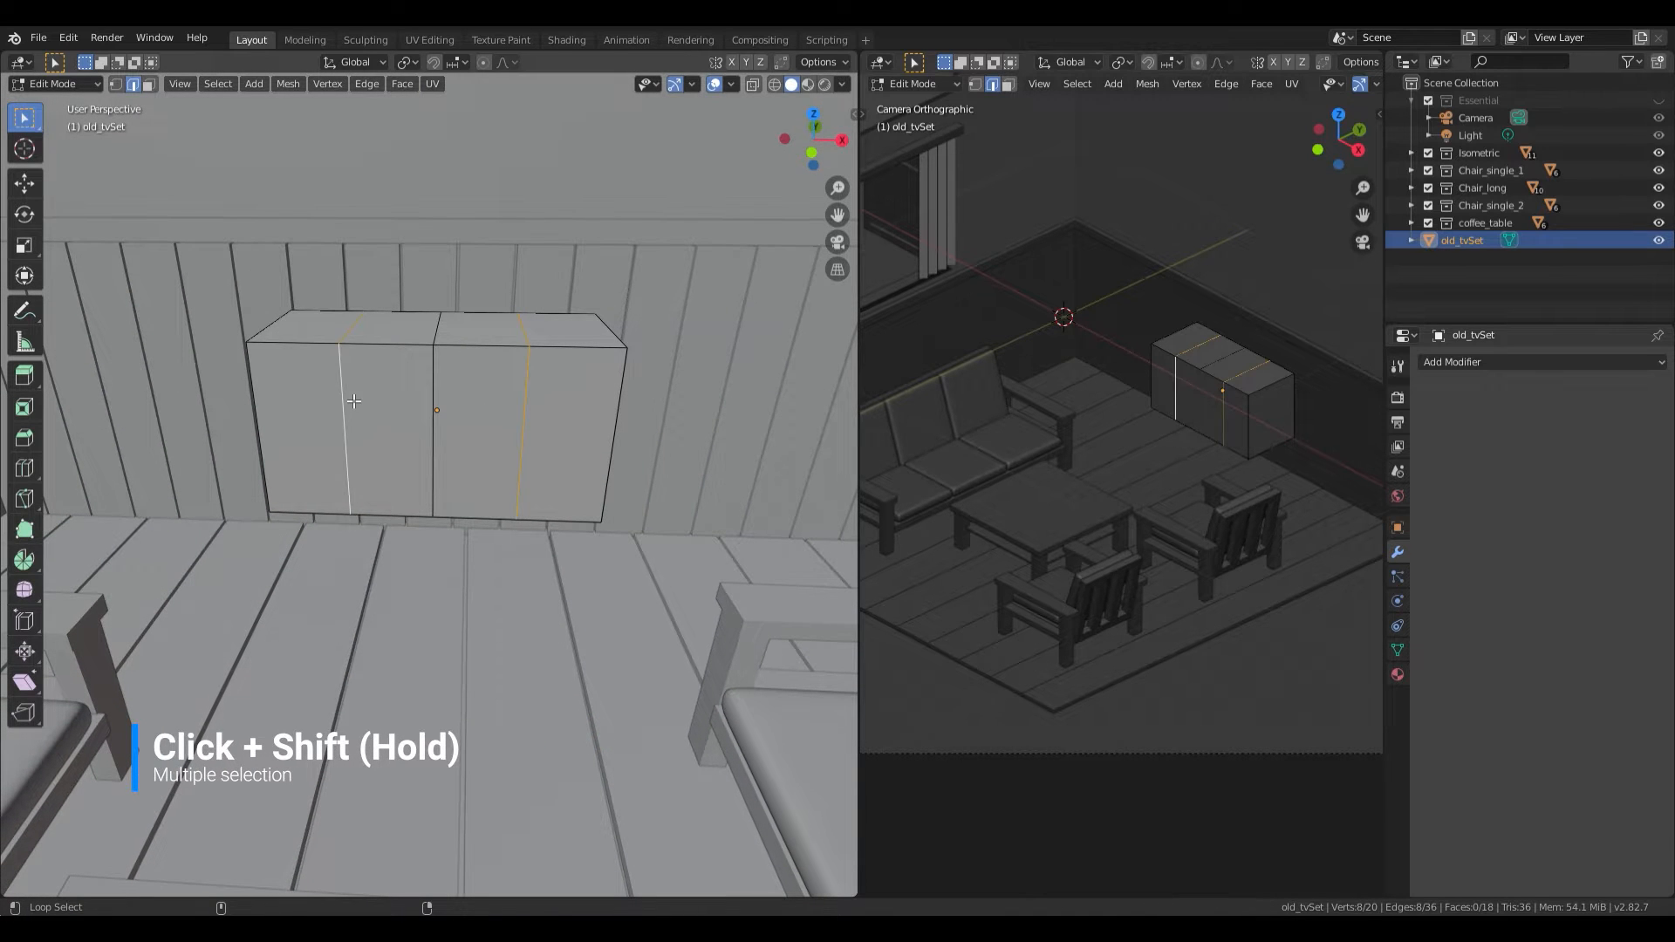
{"action": "middle_click_drag", "start_coordinate": [354, 400], "coordinate": [524, 521]}
{"action": "key", "text": "s"}
{"action": "key", "text": "x"}
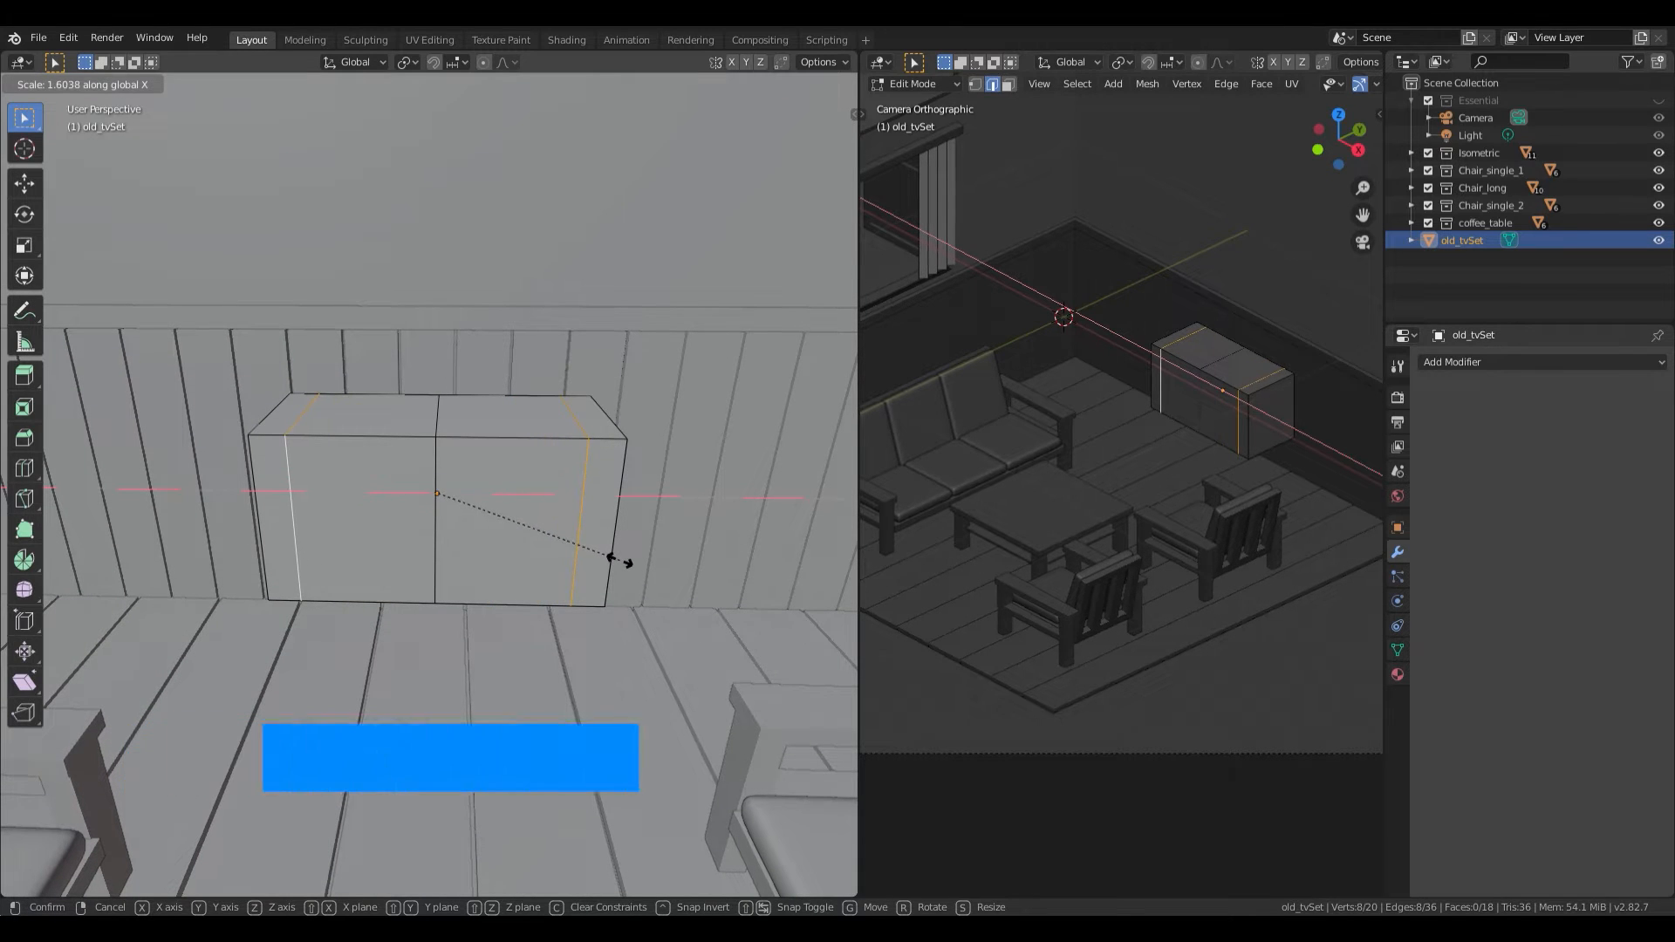
{"action": "left_click", "coordinate": [598, 556]}
Step: In front view, bring the two outer loops slightly closer together by scaling them along X to about 0.96
{"action": "key", "text": "KP_1"}
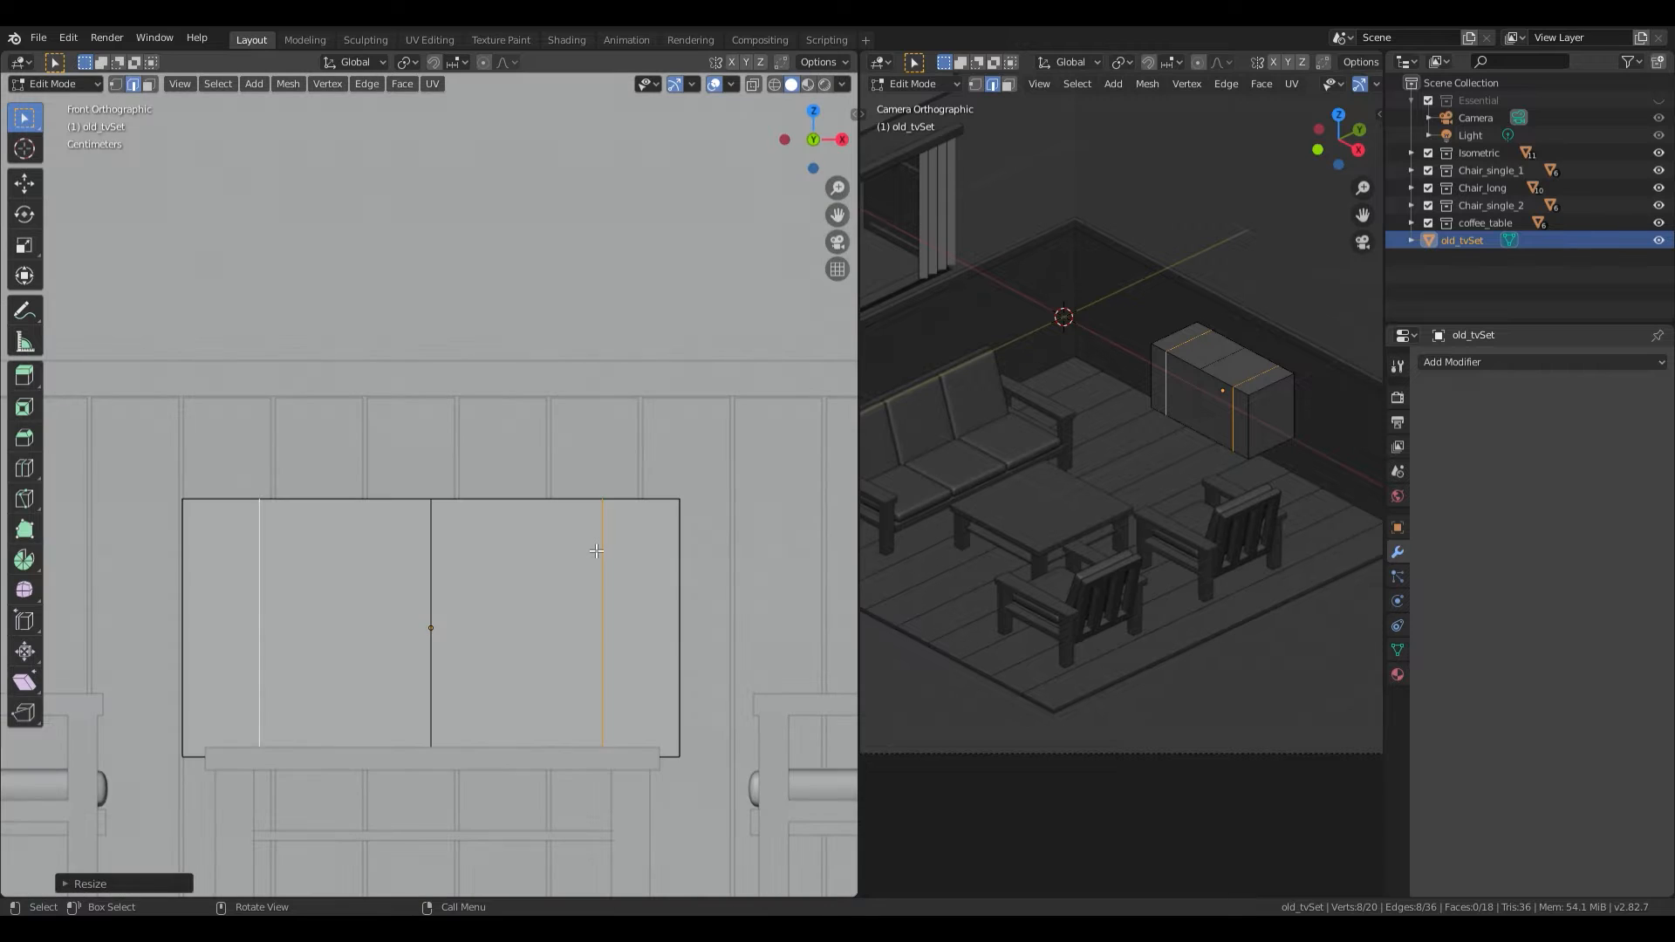
{"action": "middle_click_drag", "start_coordinate": [598, 580], "coordinate": [587, 551], "text": "shift"}
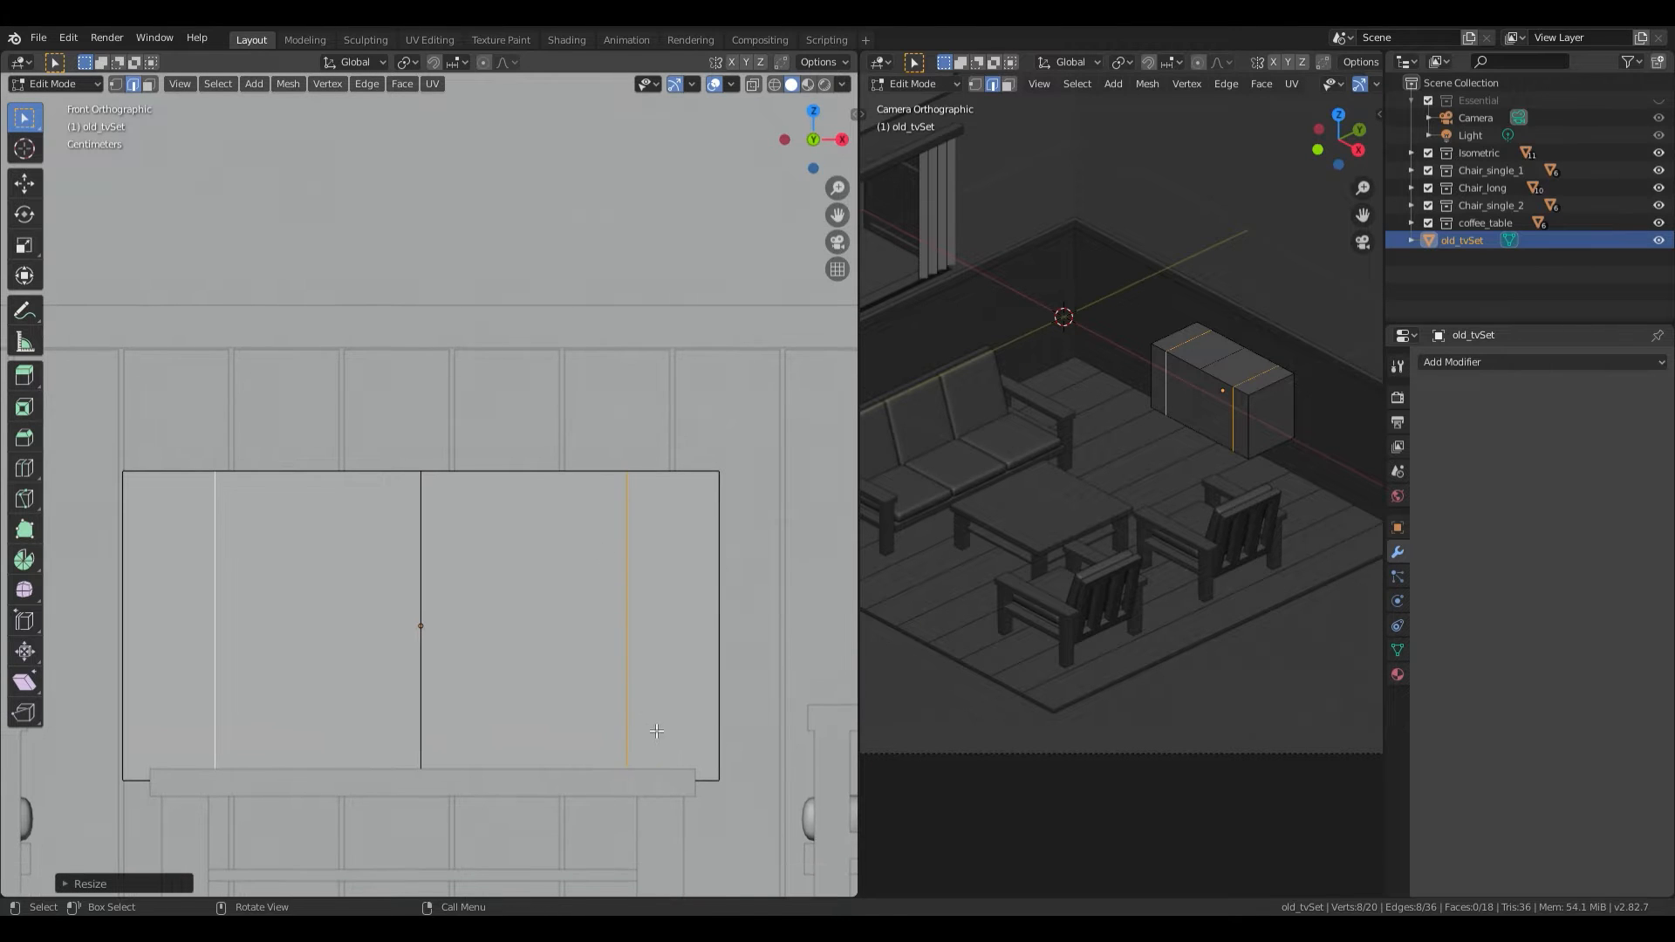
{"action": "key", "text": "s"}
{"action": "key", "text": "x"}
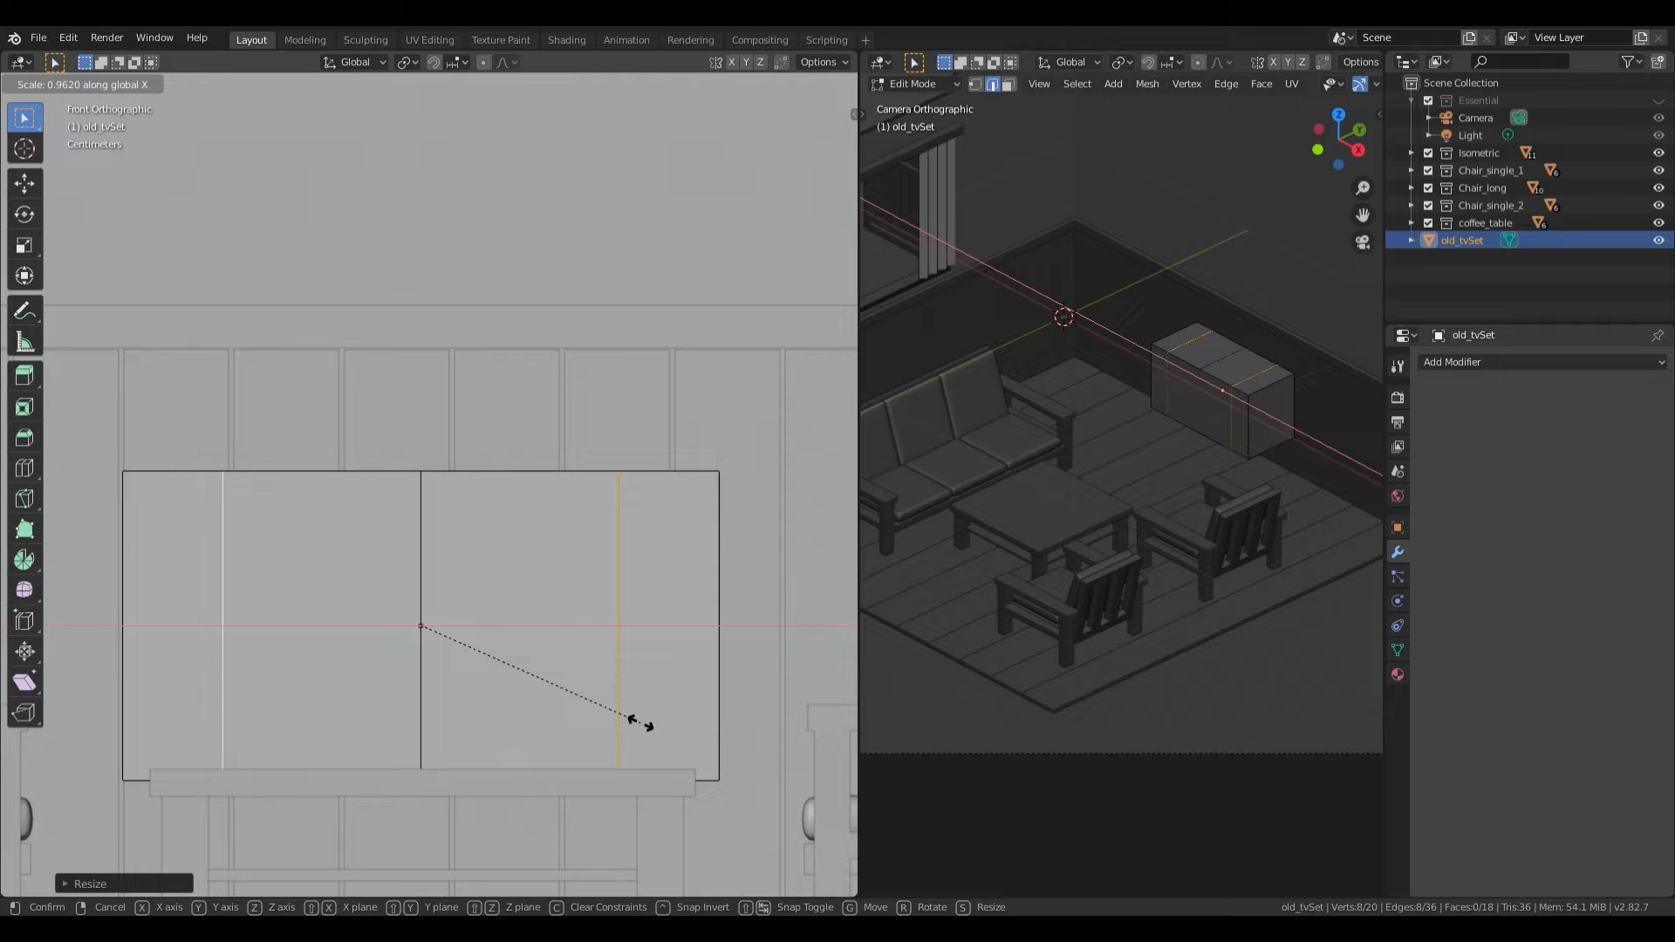
{"action": "left_click", "coordinate": [646, 722]}
{"action": "middle_click_drag", "start_coordinate": [588, 690], "coordinate": [583, 633], "text": "shift"}
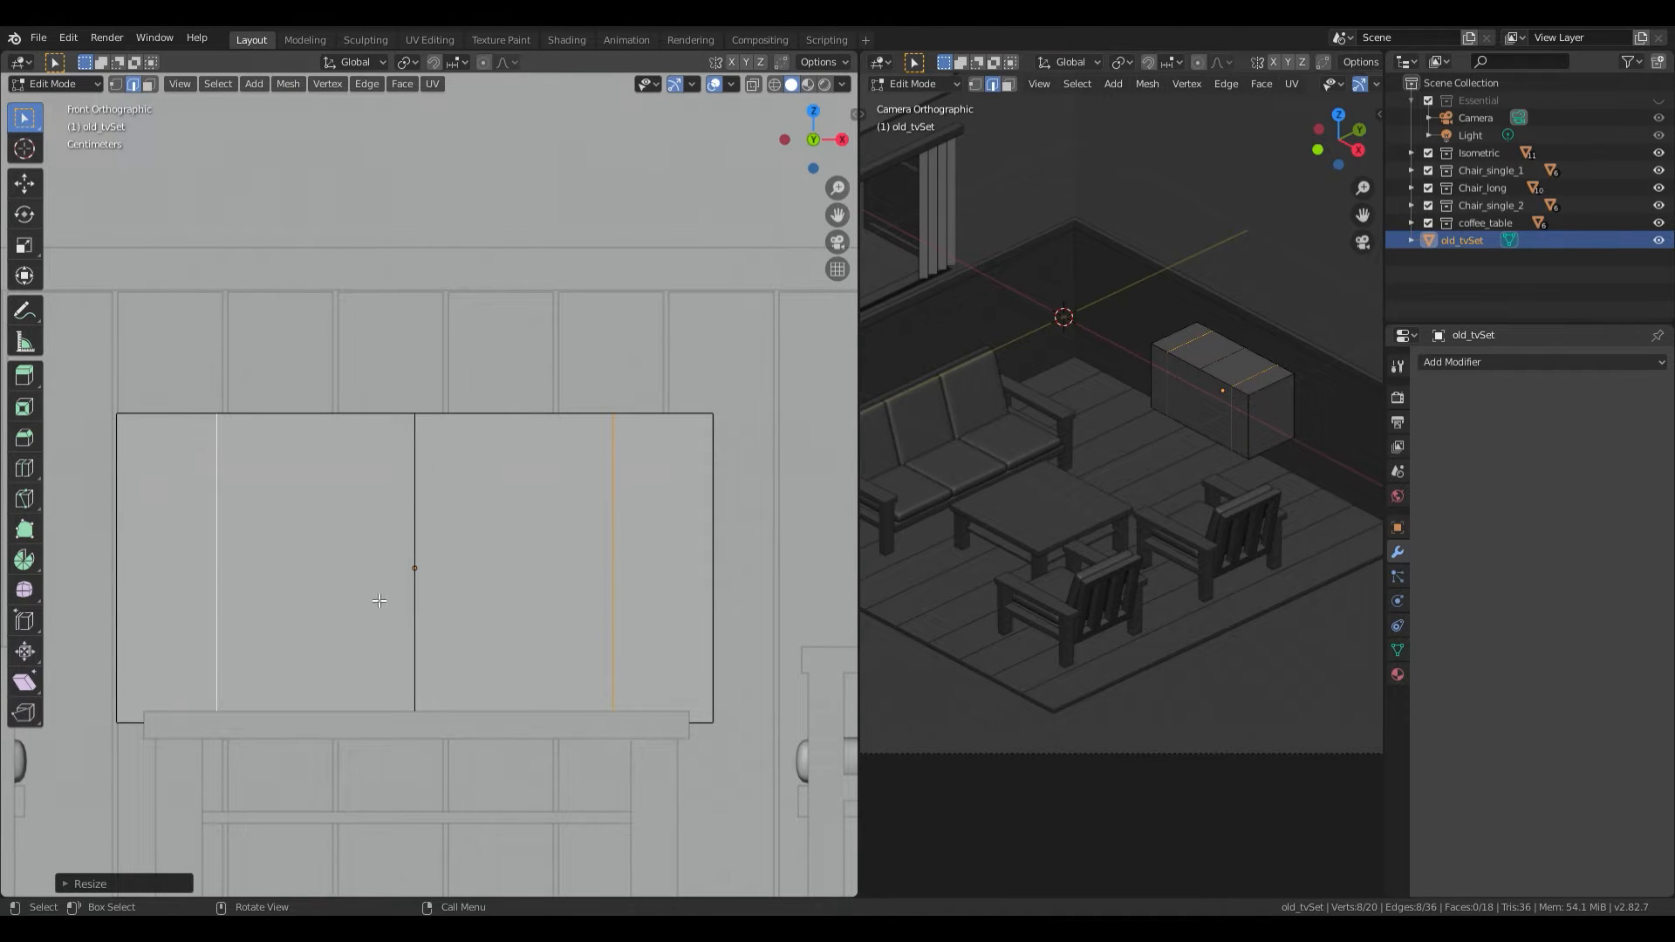
Step: Scale the whole old_tvSet box down uniformly to about 0.86 of its size
{"action": "scroll", "coordinate": [536, 608], "scroll_direction": "down", "scroll_amount": 5}
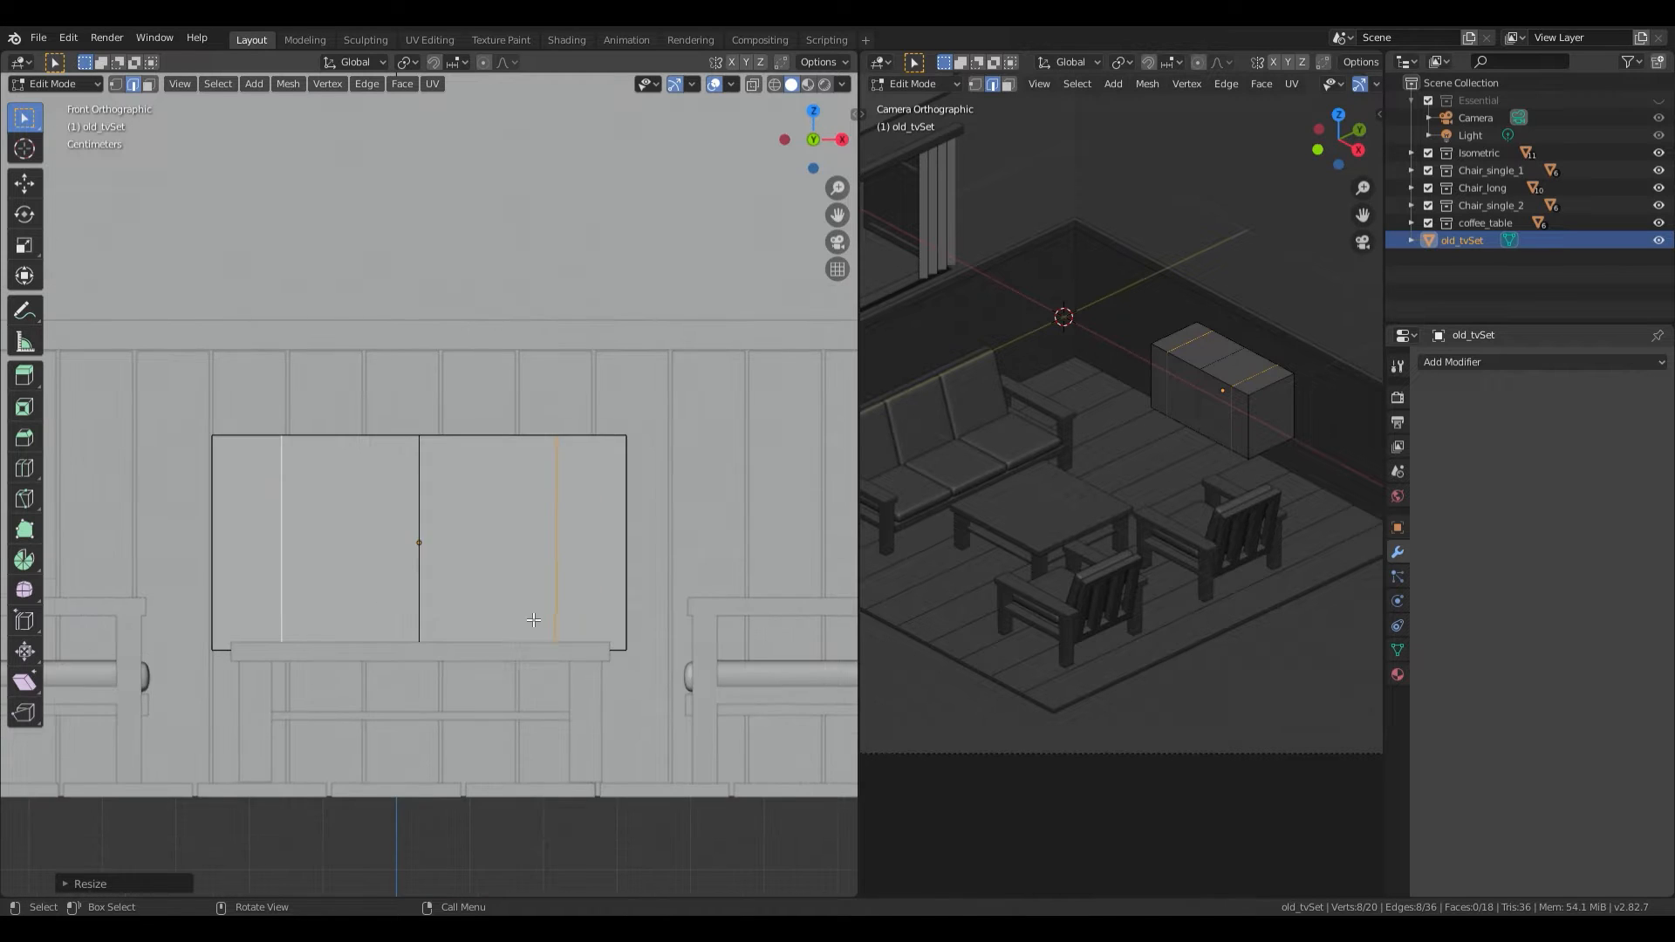
{"action": "scroll", "coordinate": [530, 624], "scroll_direction": "up", "scroll_amount": 5}
{"action": "key", "text": "l"}
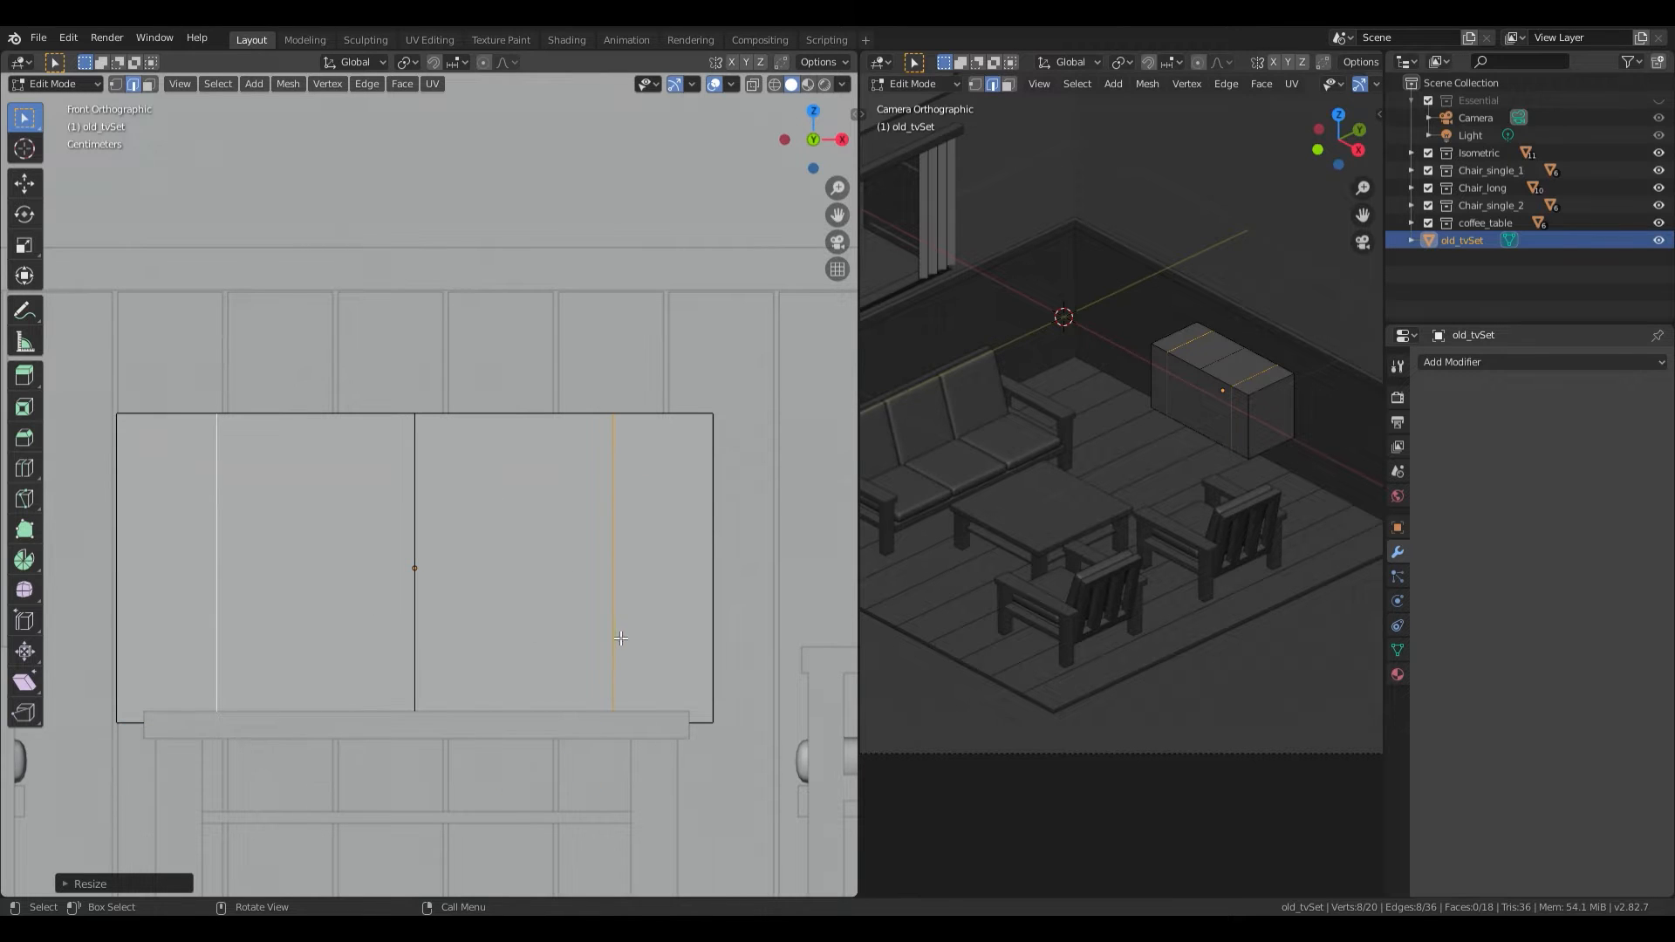
{"action": "key", "text": "l"}
{"action": "key", "text": "s"}
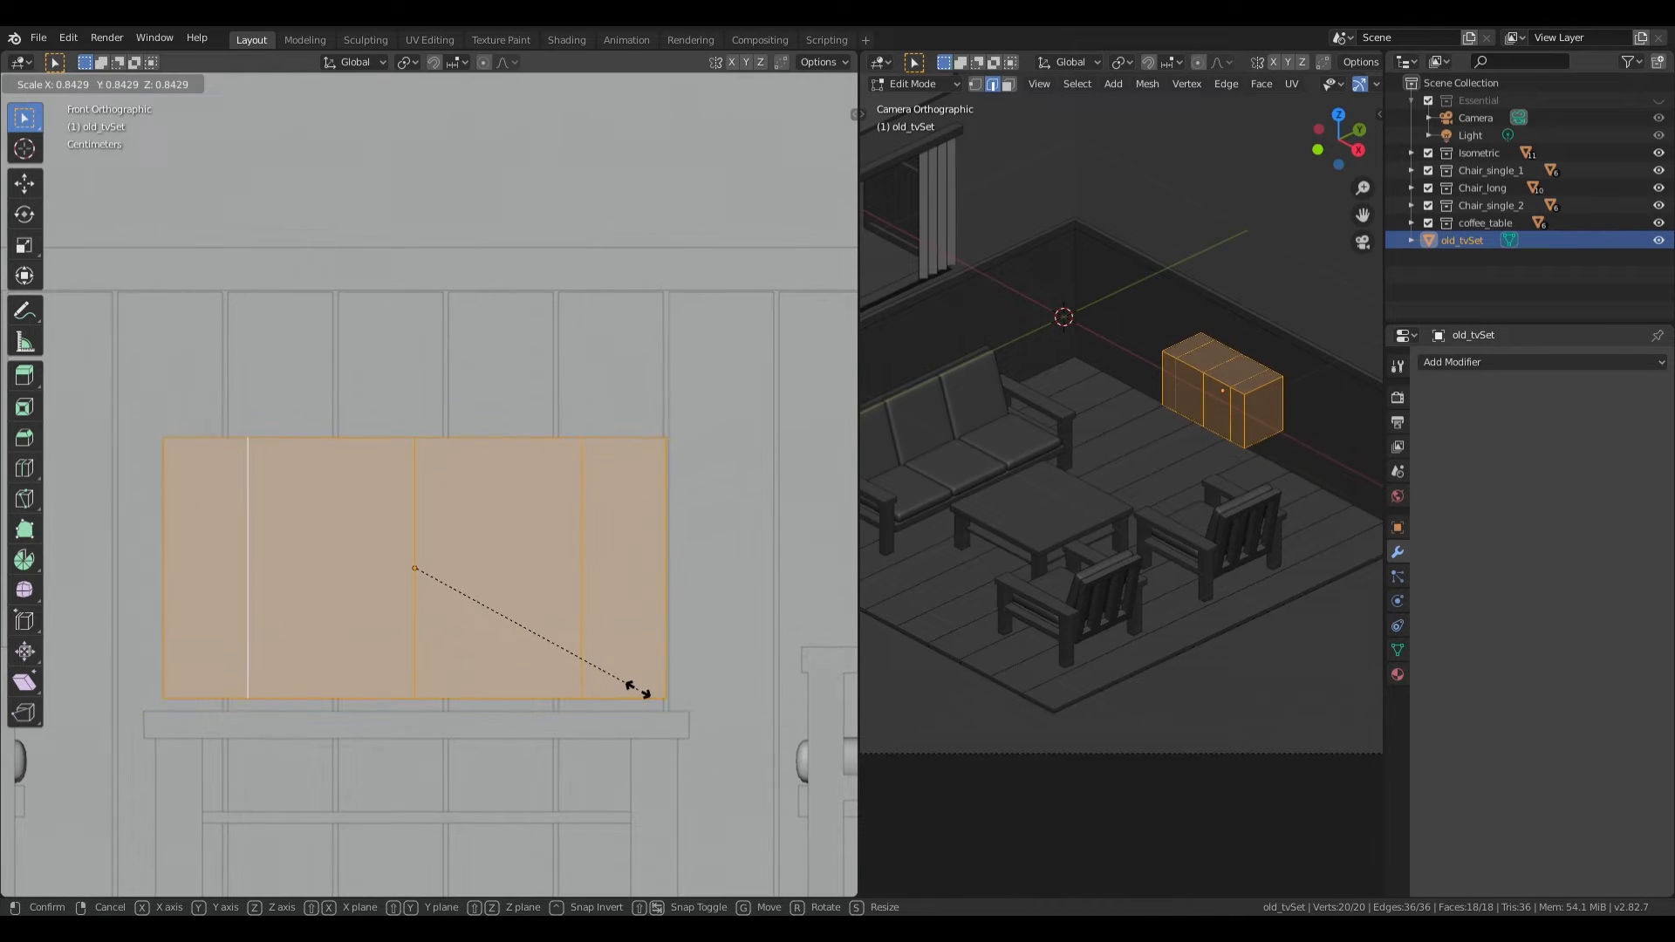
{"action": "left_click", "coordinate": [652, 698]}
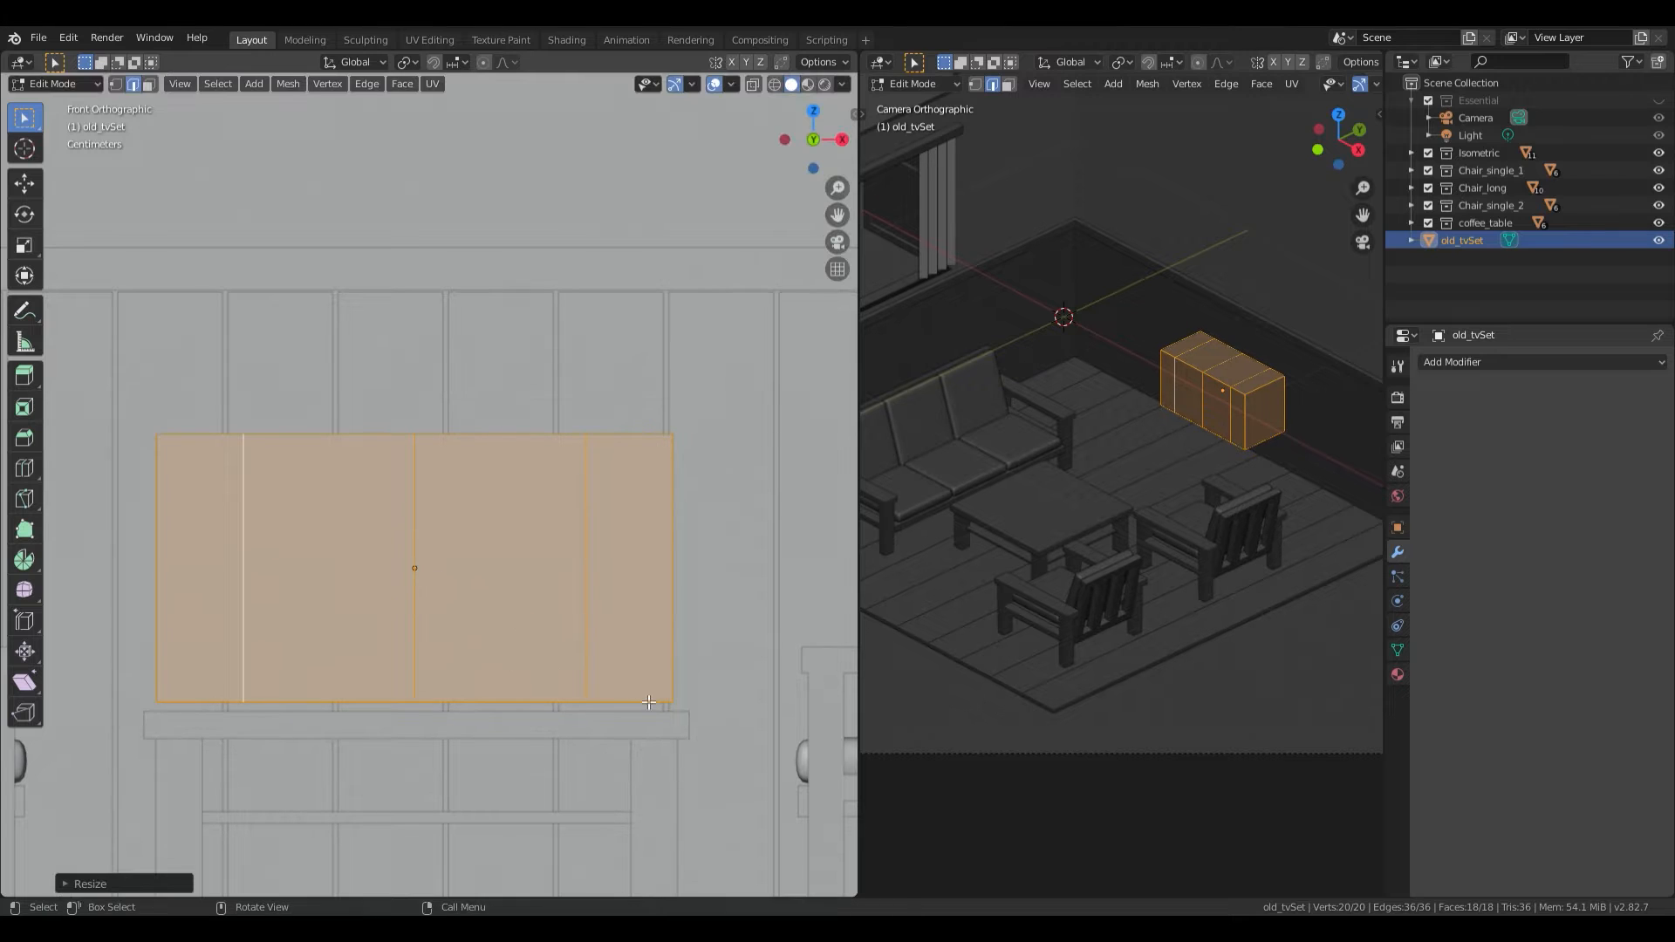
{"action": "middle_click_drag", "start_coordinate": [573, 639], "coordinate": [533, 604], "text": "shift"}
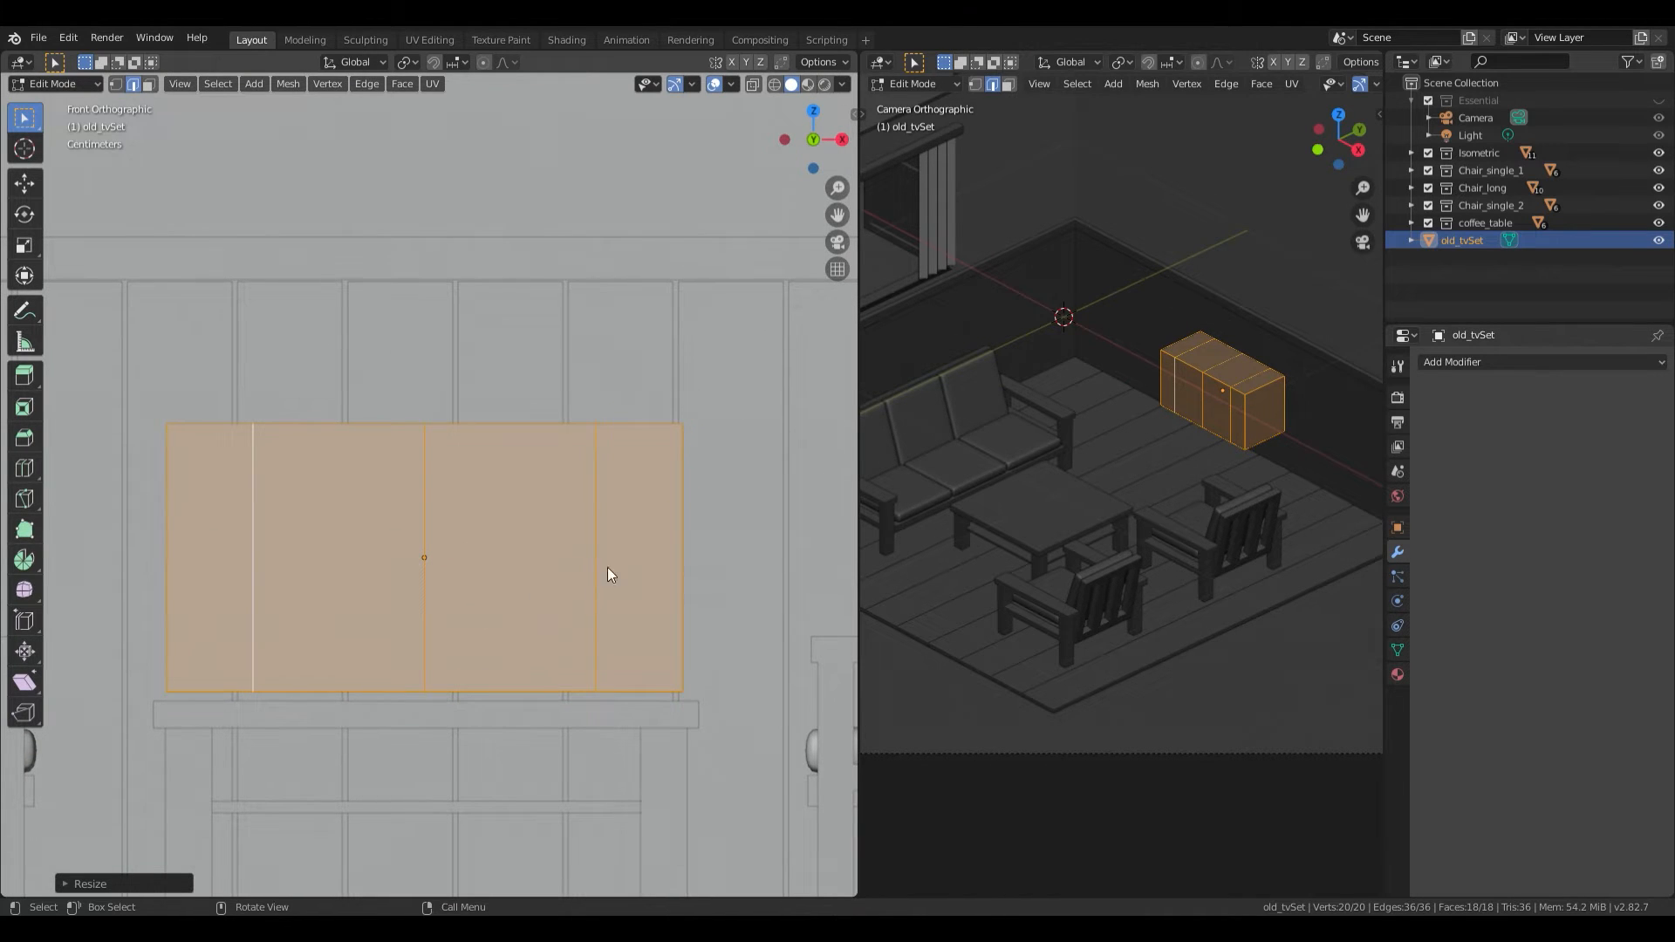
Step: Select the two middle front faces of the box in face select mode and view them from the front
{"action": "left_click", "coordinate": [597, 576]}
{"action": "middle_click_drag", "start_coordinate": [600, 577], "coordinate": [576, 602]}
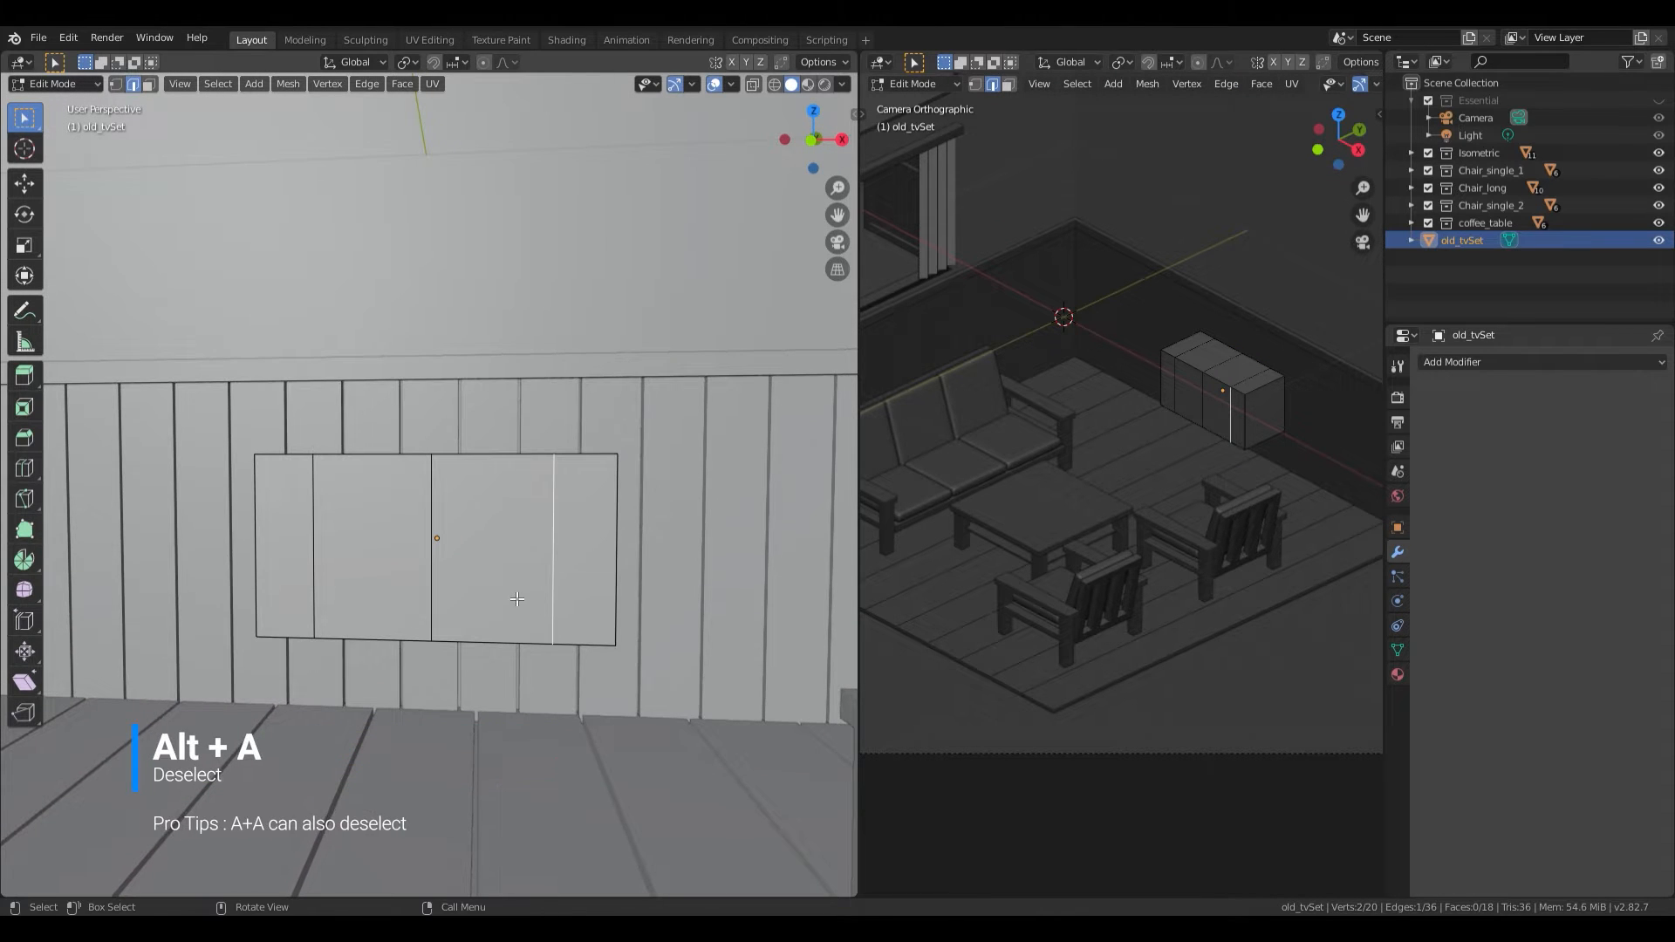
{"action": "key", "text": "3"}
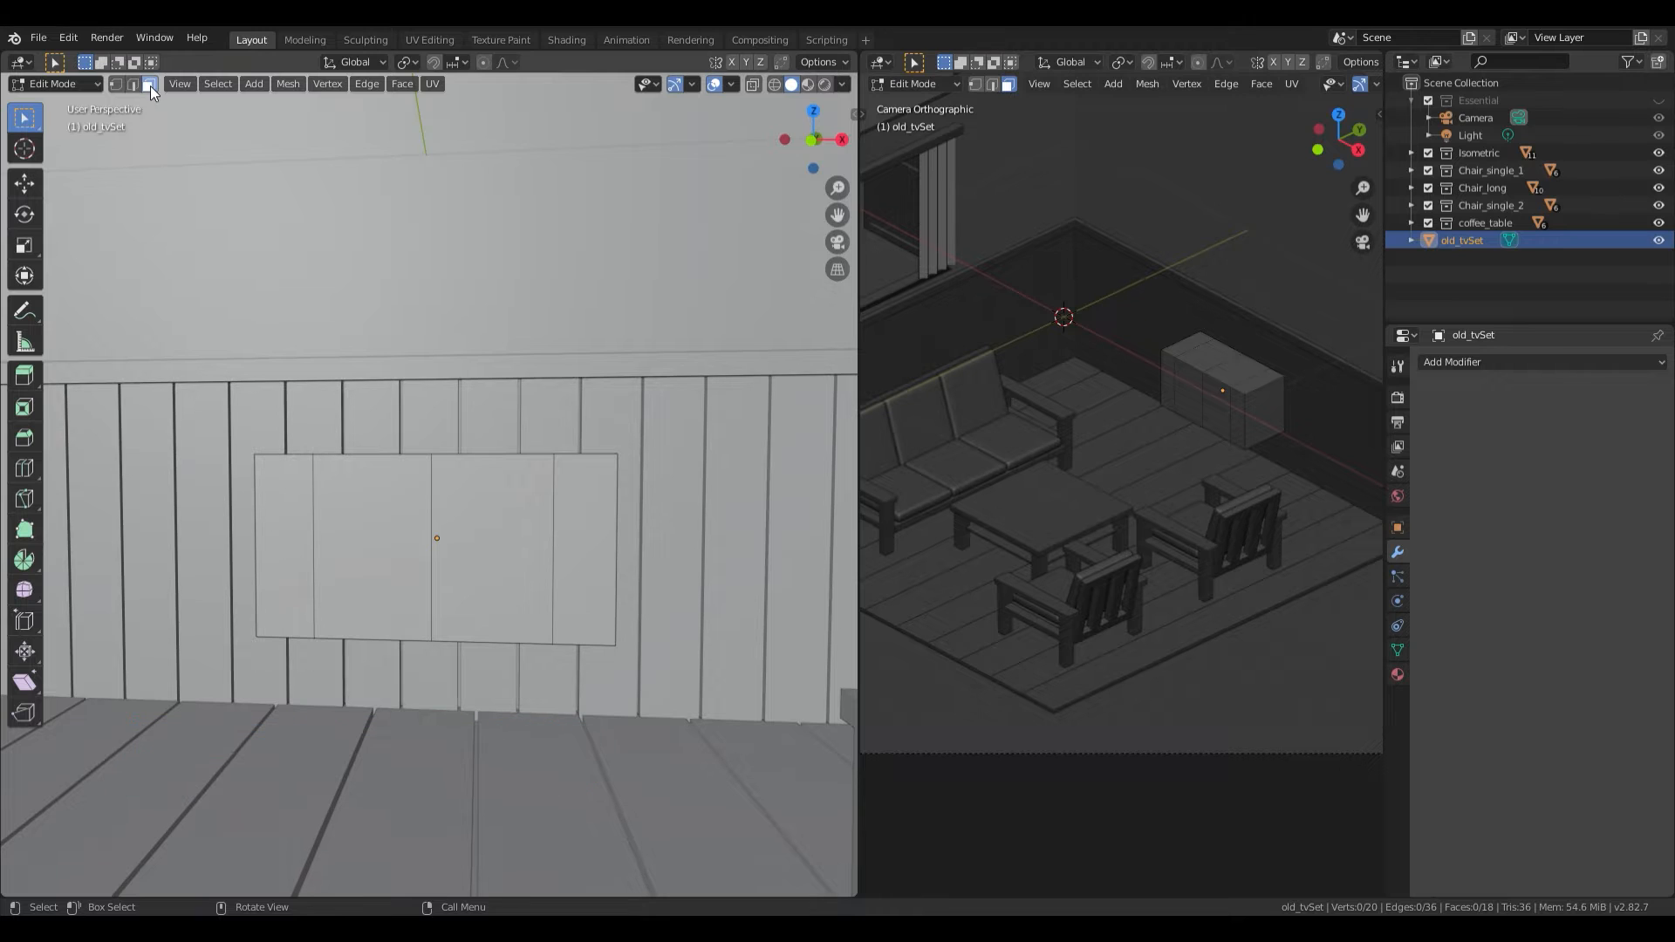
{"action": "left_click", "coordinate": [515, 541]}
{"action": "left_click", "coordinate": [371, 548], "text": "shift"}
{"action": "key", "text": "KP_1"}
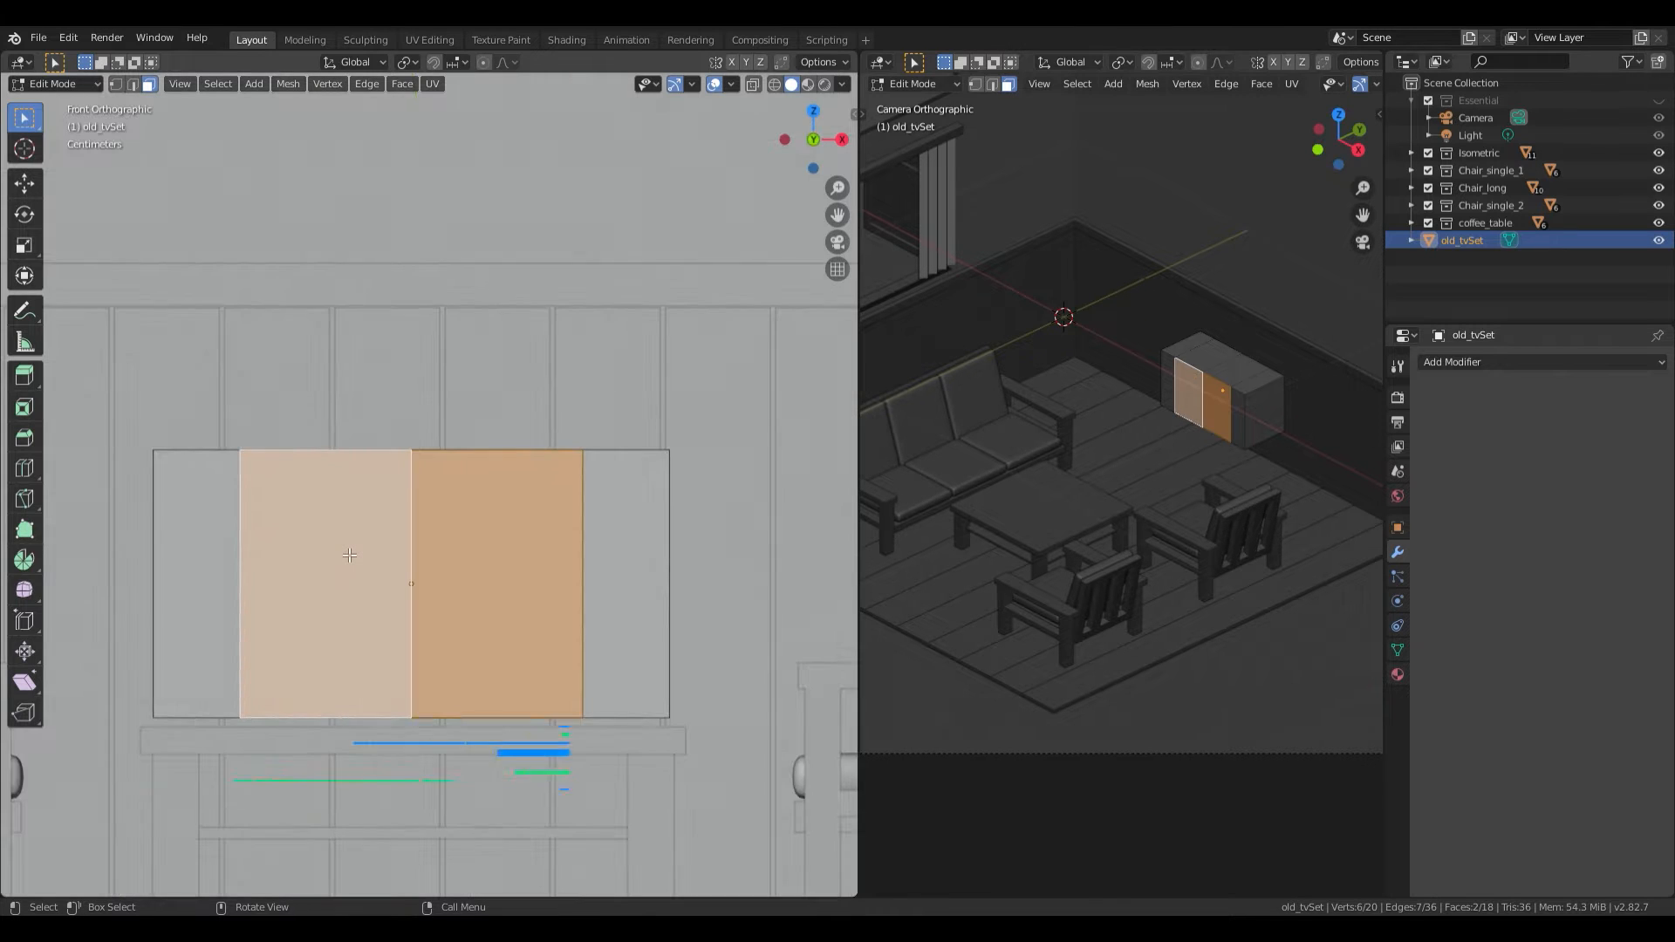
{"action": "scroll", "coordinate": [383, 575], "scroll_direction": "up", "scroll_amount": 2}
{"action": "middle_click_drag", "start_coordinate": [446, 608], "coordinate": [450, 582], "text": "shift"}
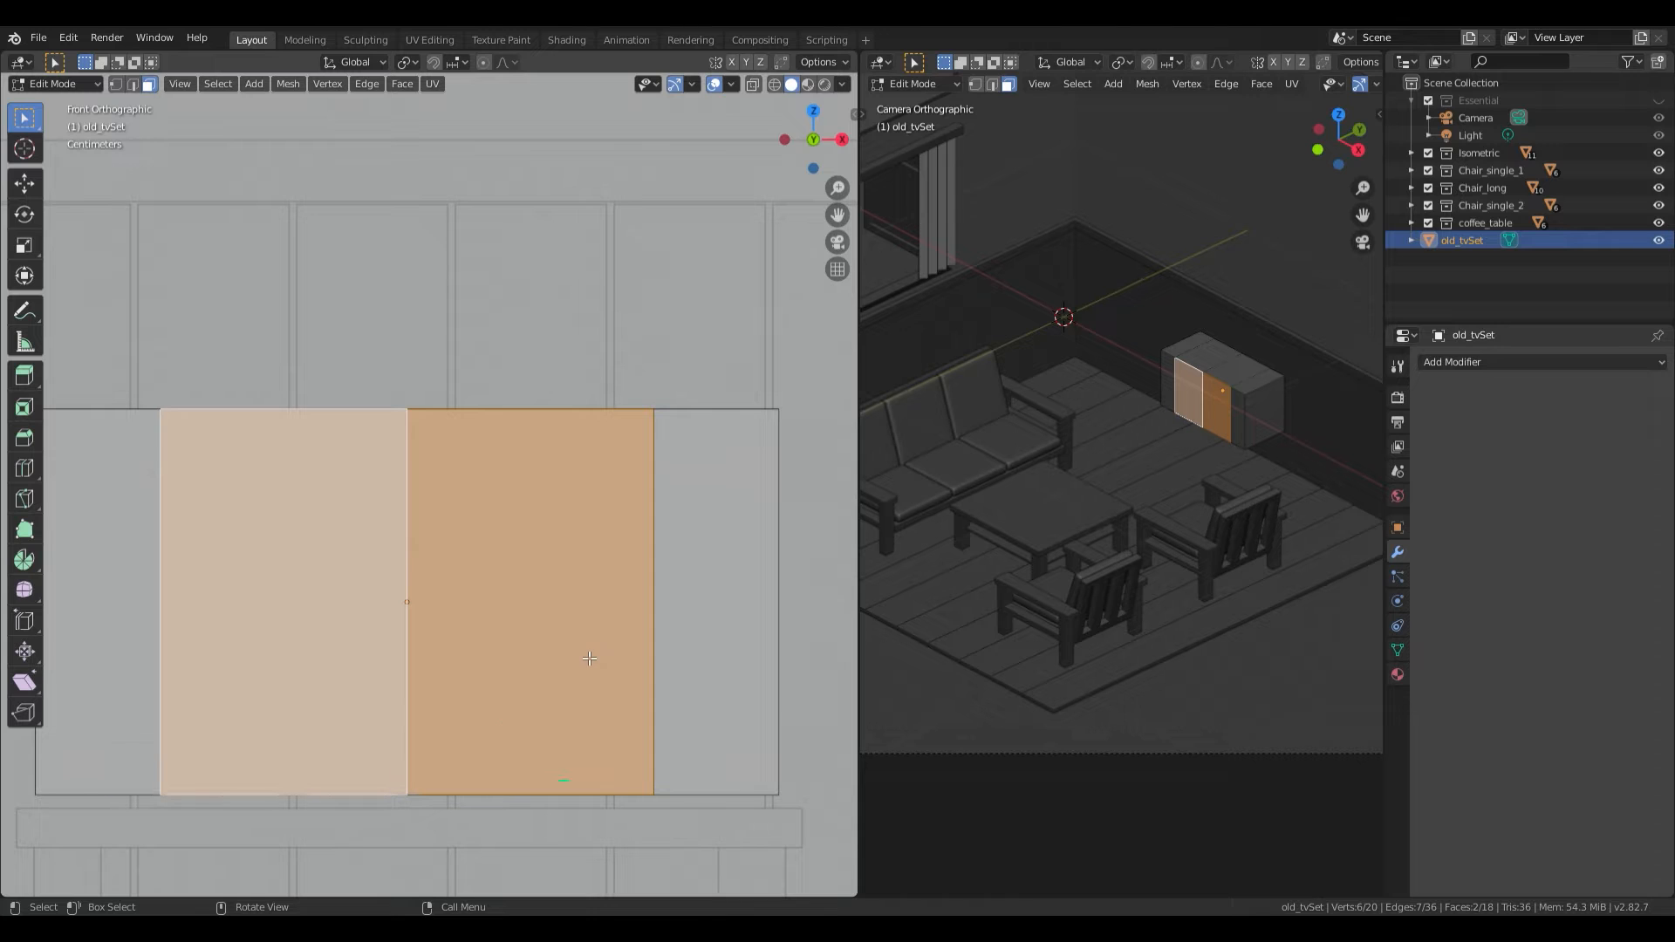
Step: Try insetting the two middle front faces together with a thickness of about 0.14, and undo the inset
{"action": "key", "text": "i"}
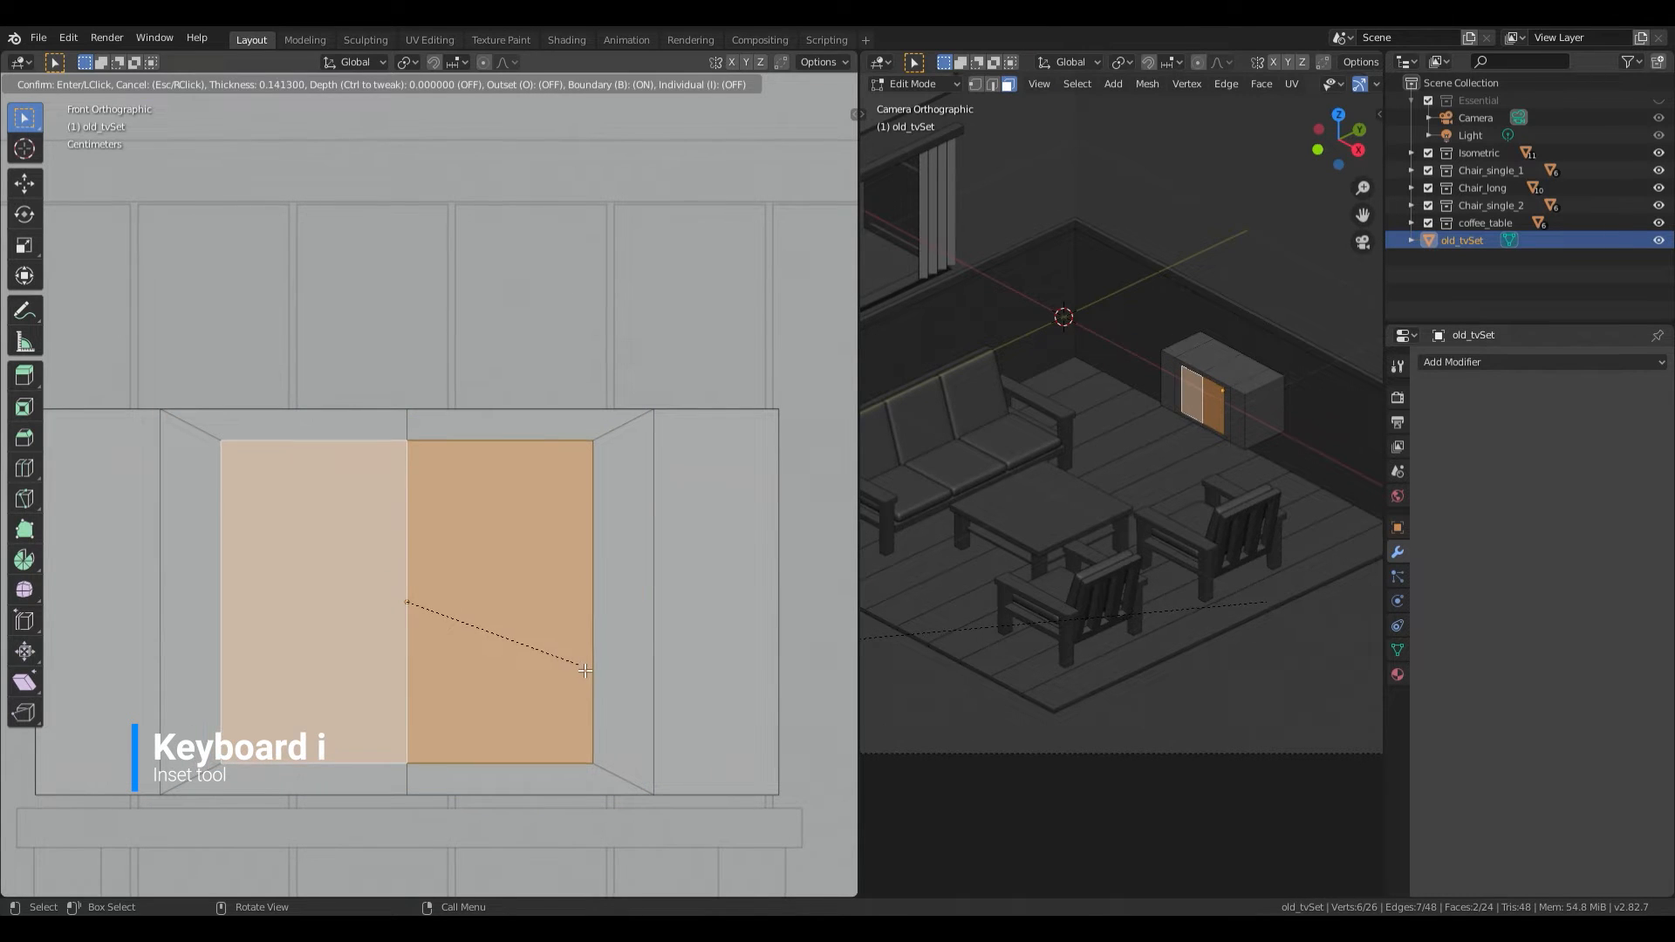
{"action": "left_click", "coordinate": [584, 670]}
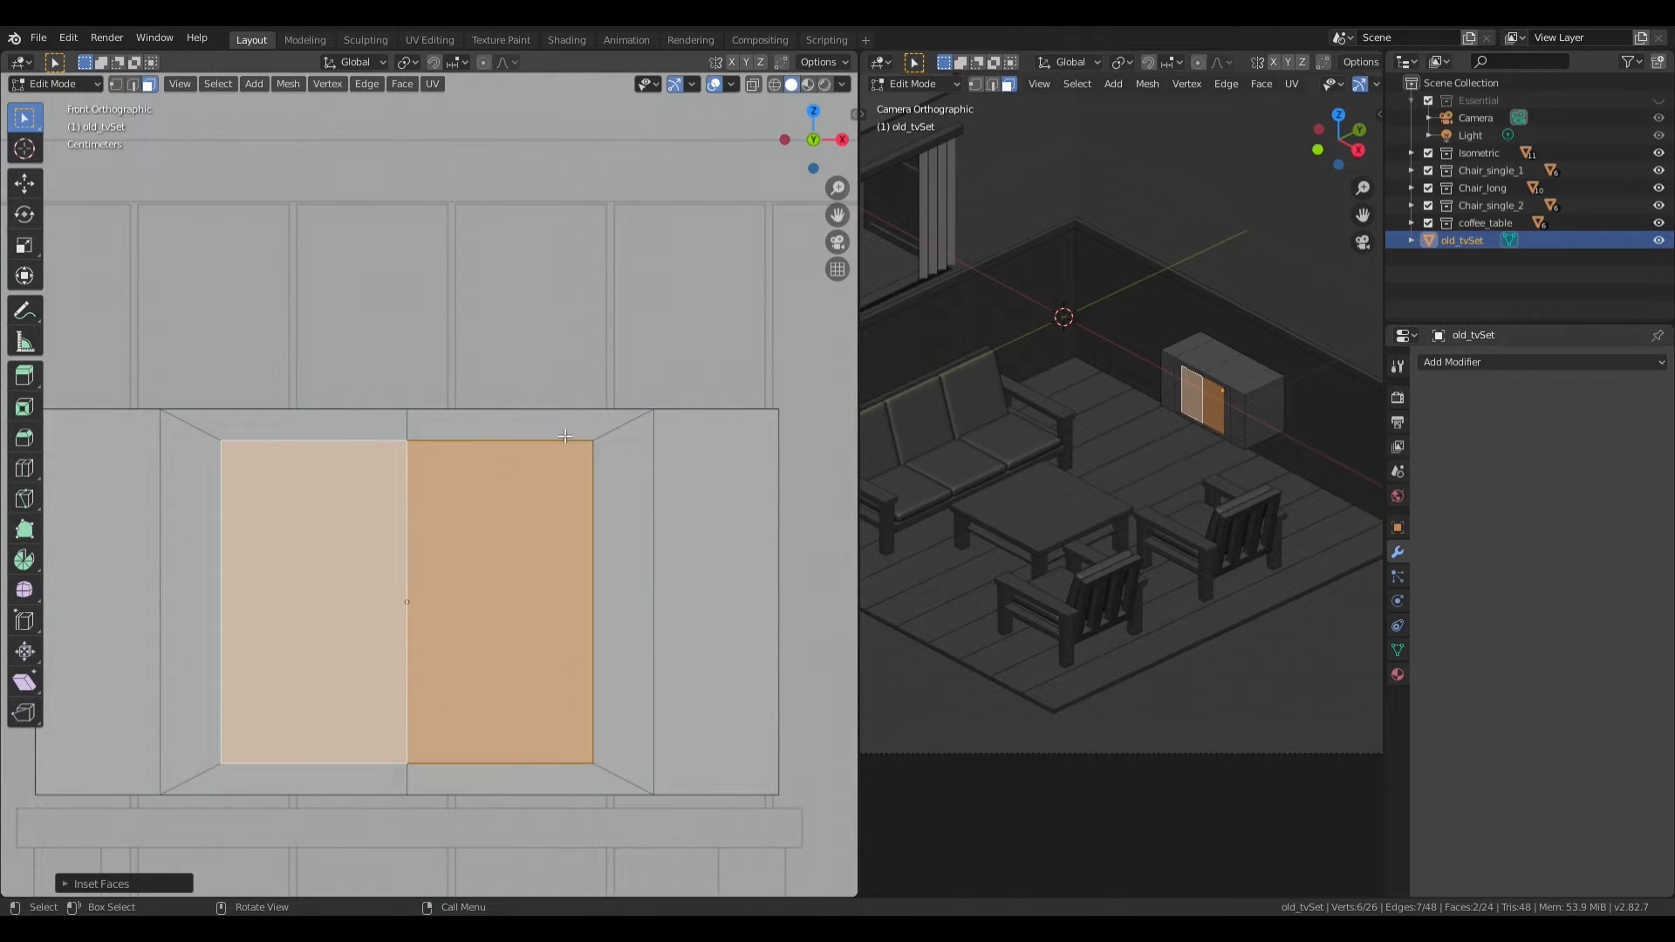
{"action": "left_click", "coordinate": [525, 569]}
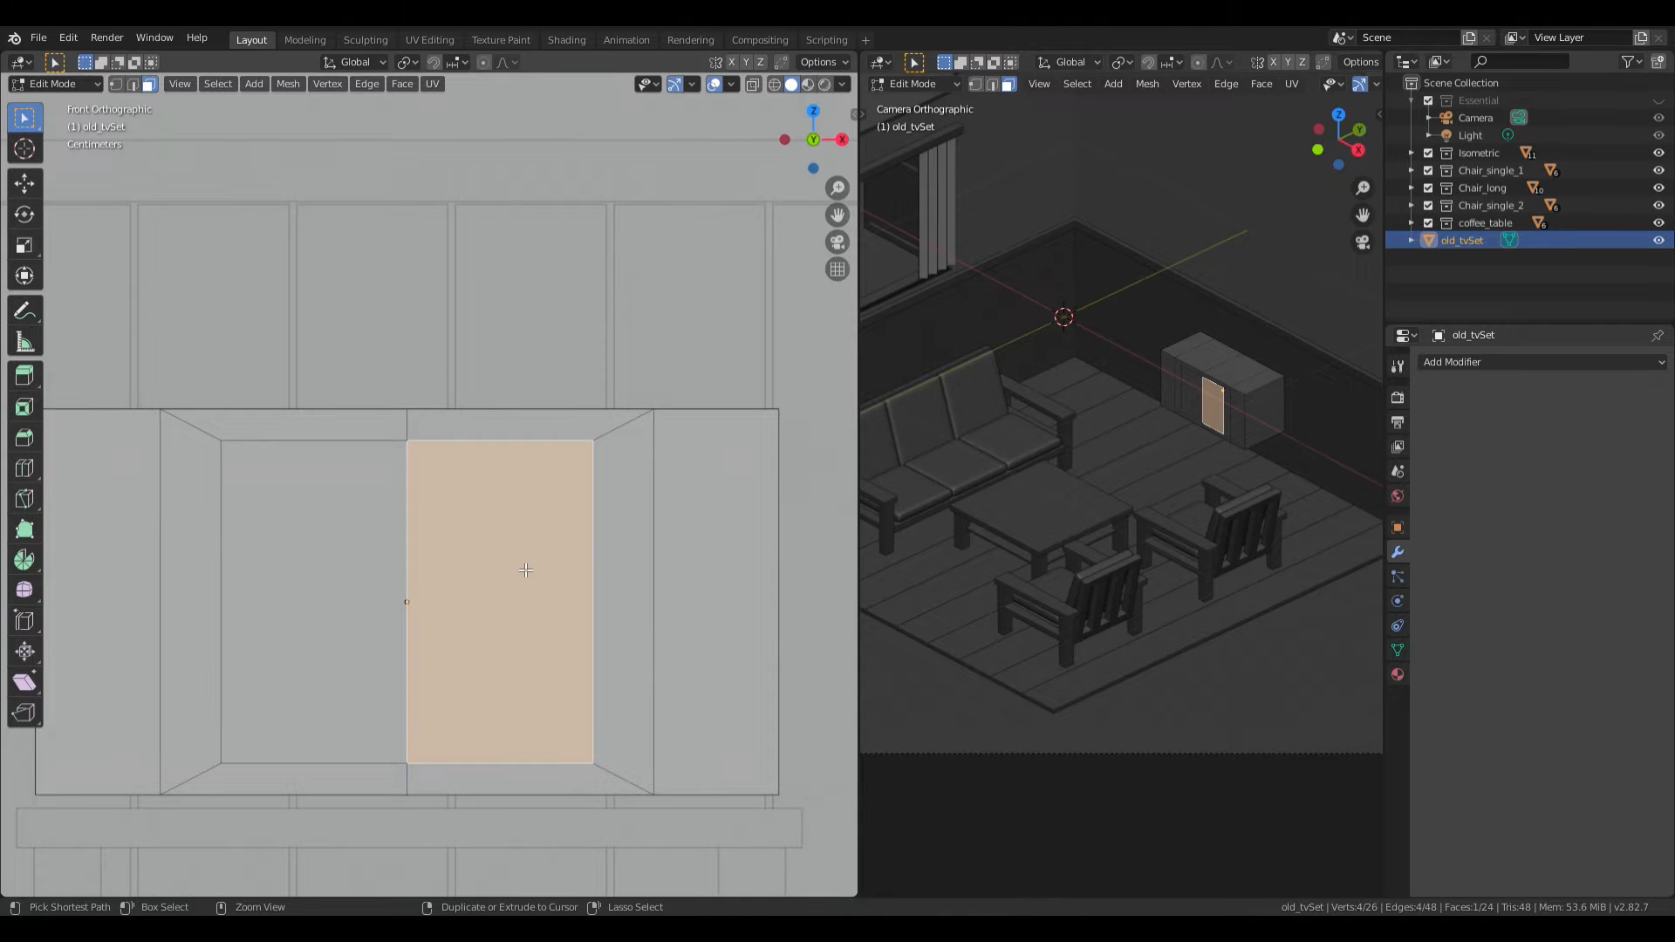
{"action": "key", "text": "ctrl+z"}
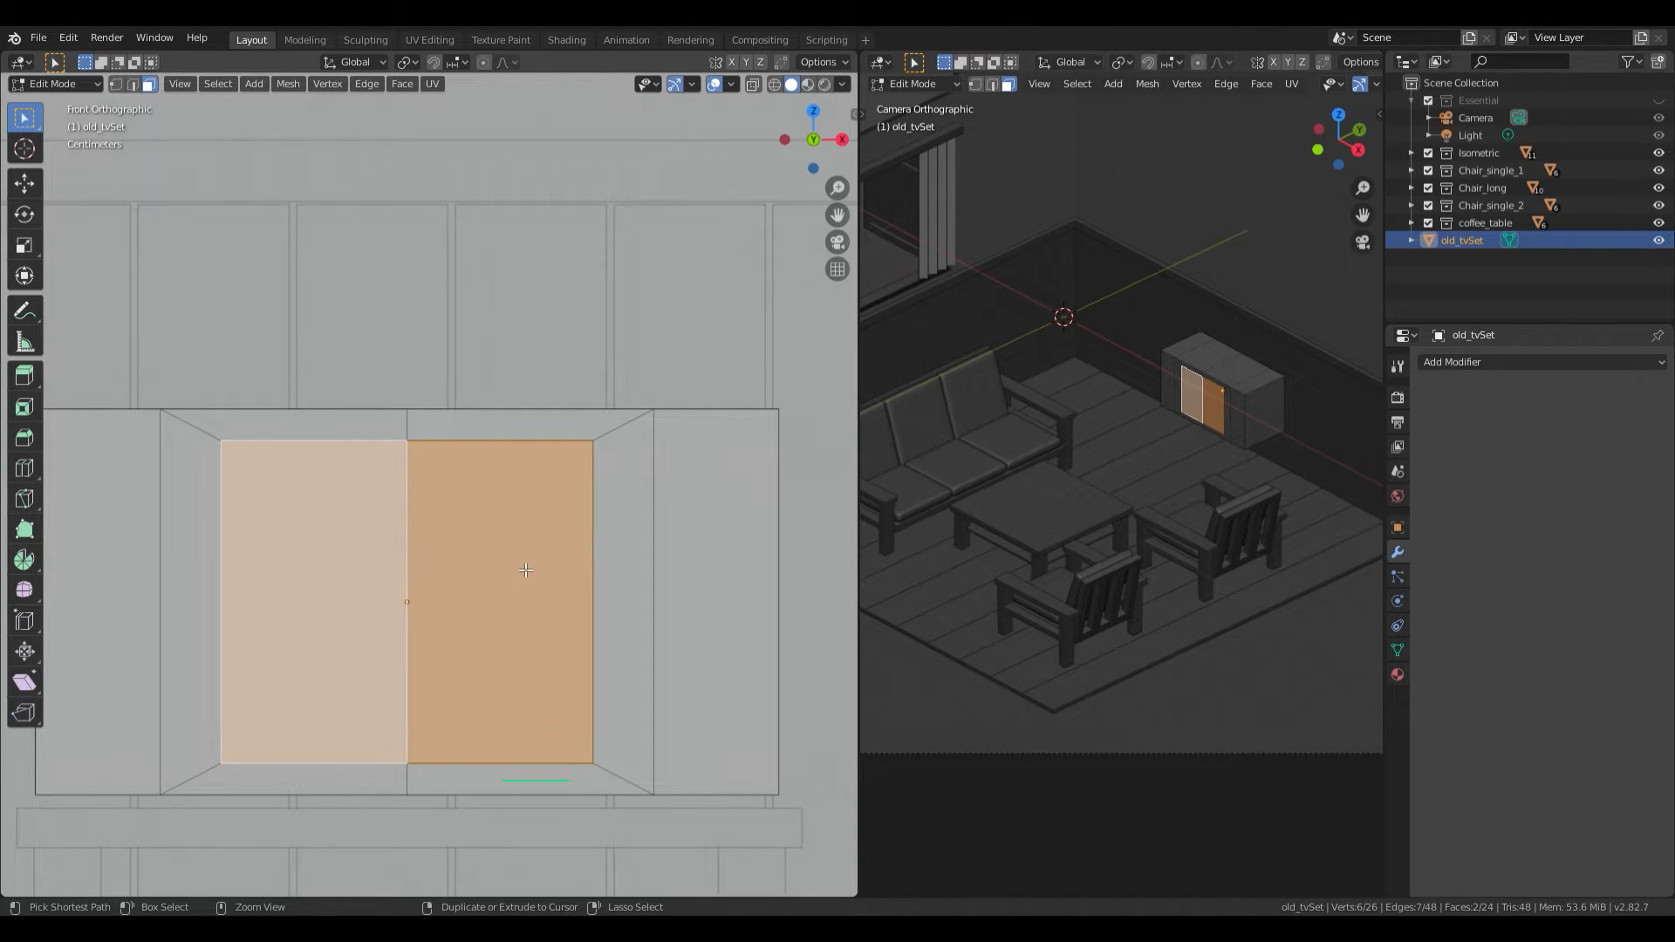
{"action": "key", "text": "ctrl+z"}
{"action": "scroll", "coordinate": [532, 555], "scroll_direction": "down", "scroll_amount": 2}
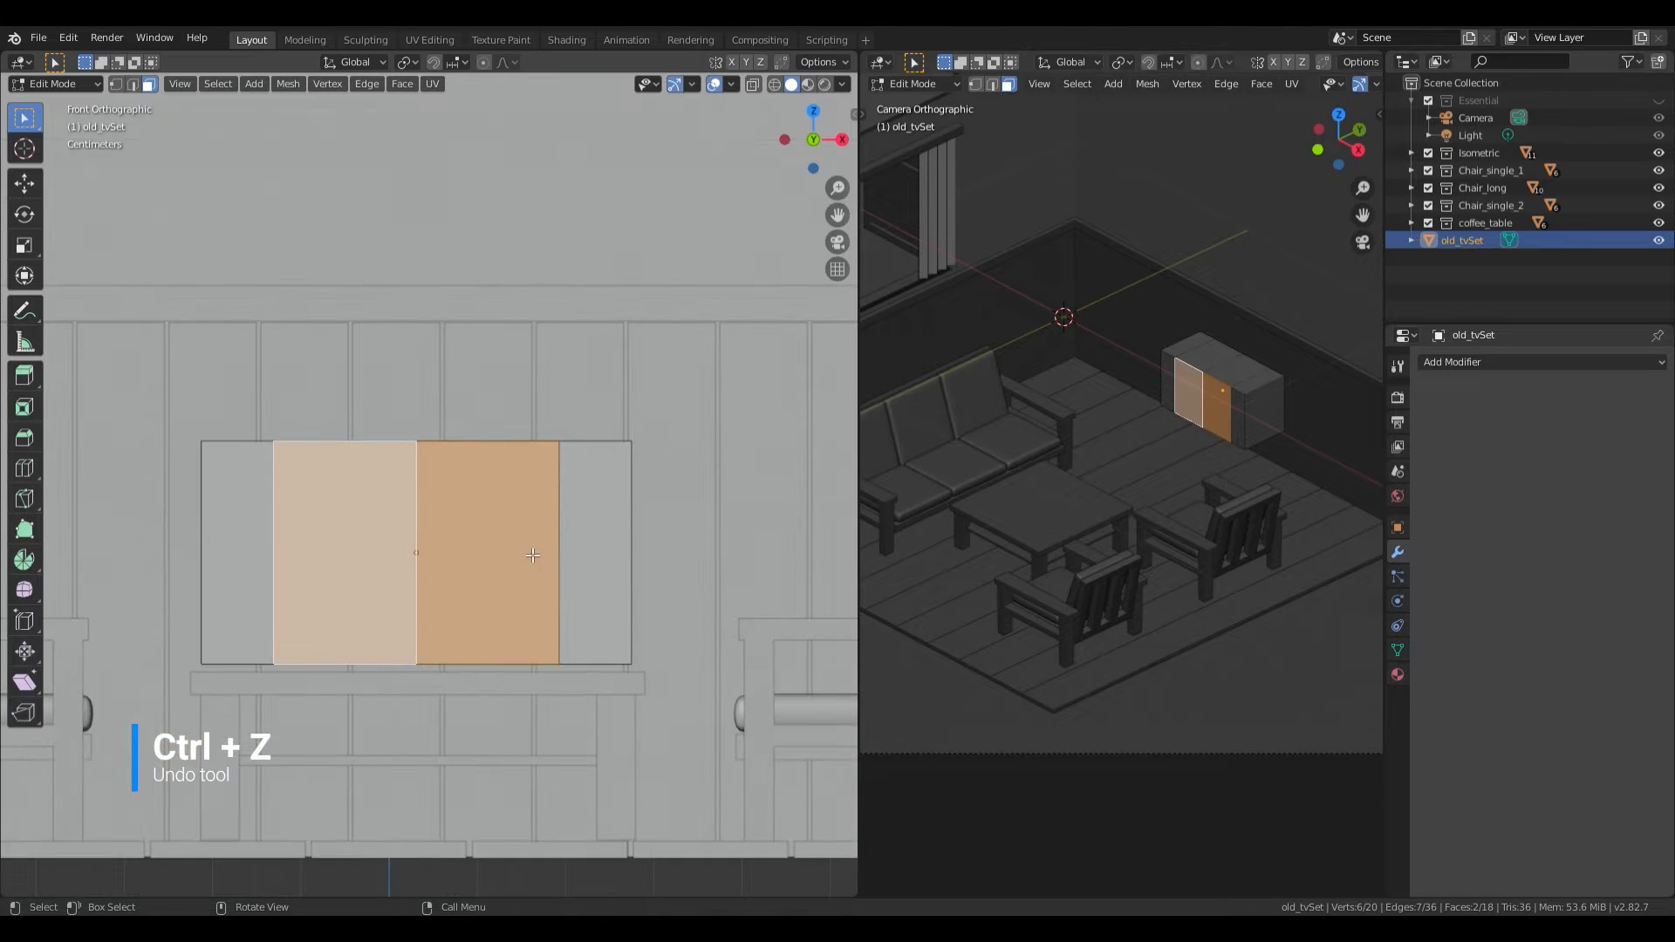
Step: Apply the scale of old_tvSet in Object Mode
{"action": "middle_click_drag", "start_coordinate": [532, 555], "coordinate": [506, 534]}
{"action": "key", "text": "Tab"}
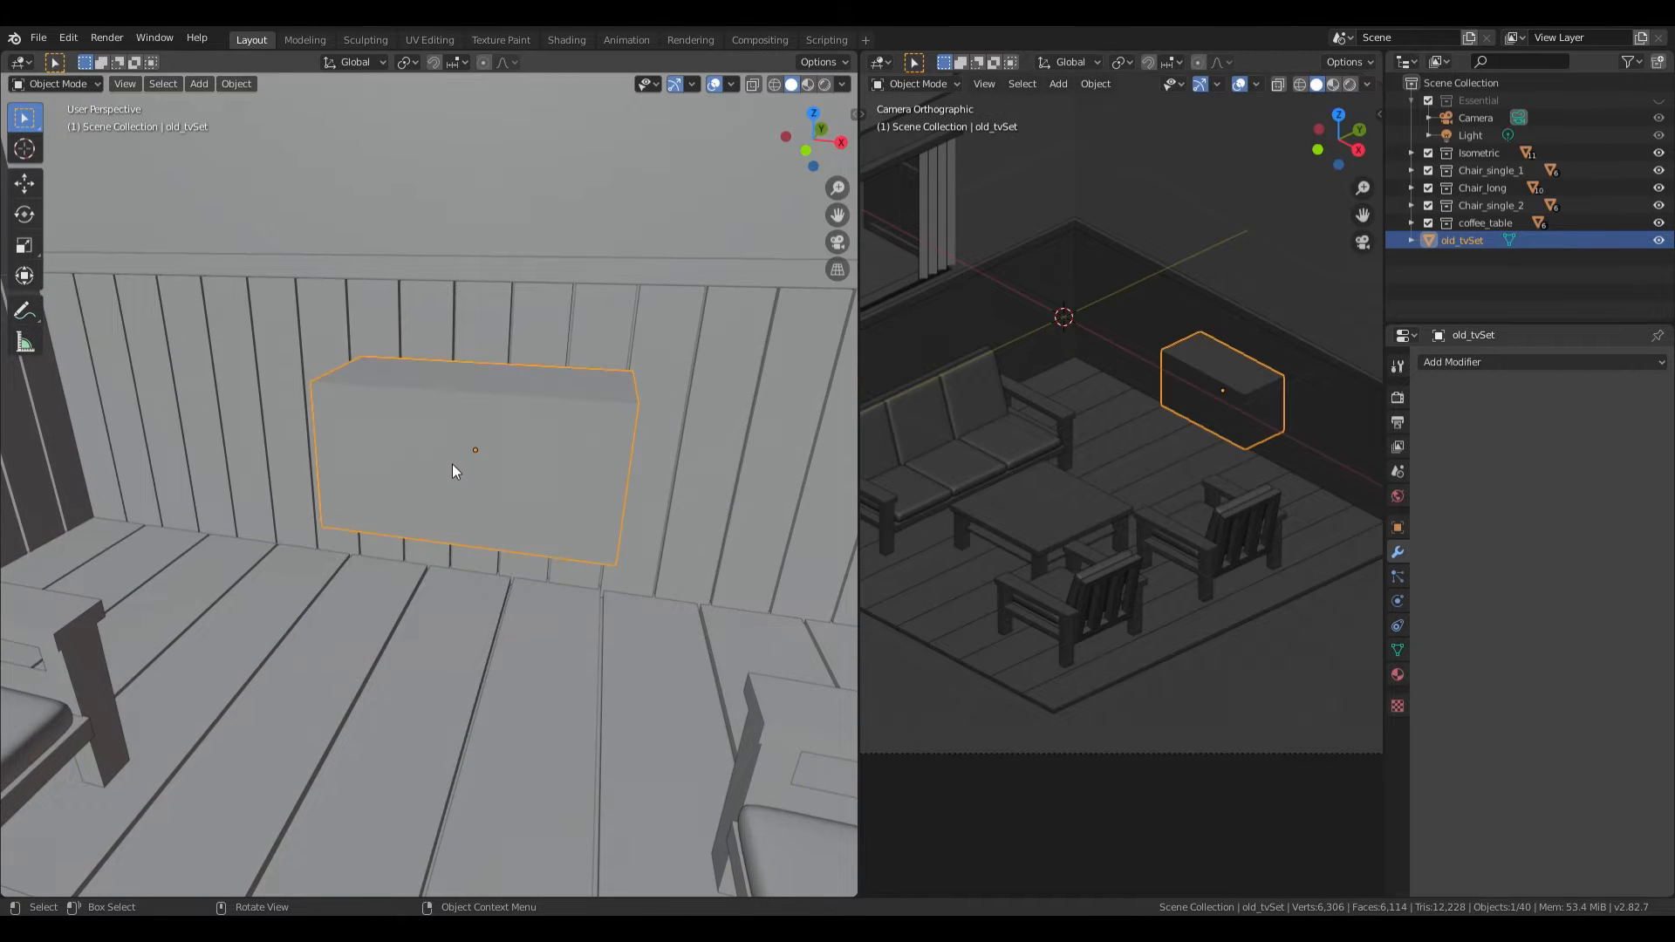
{"action": "key", "text": "ctrl+a"}
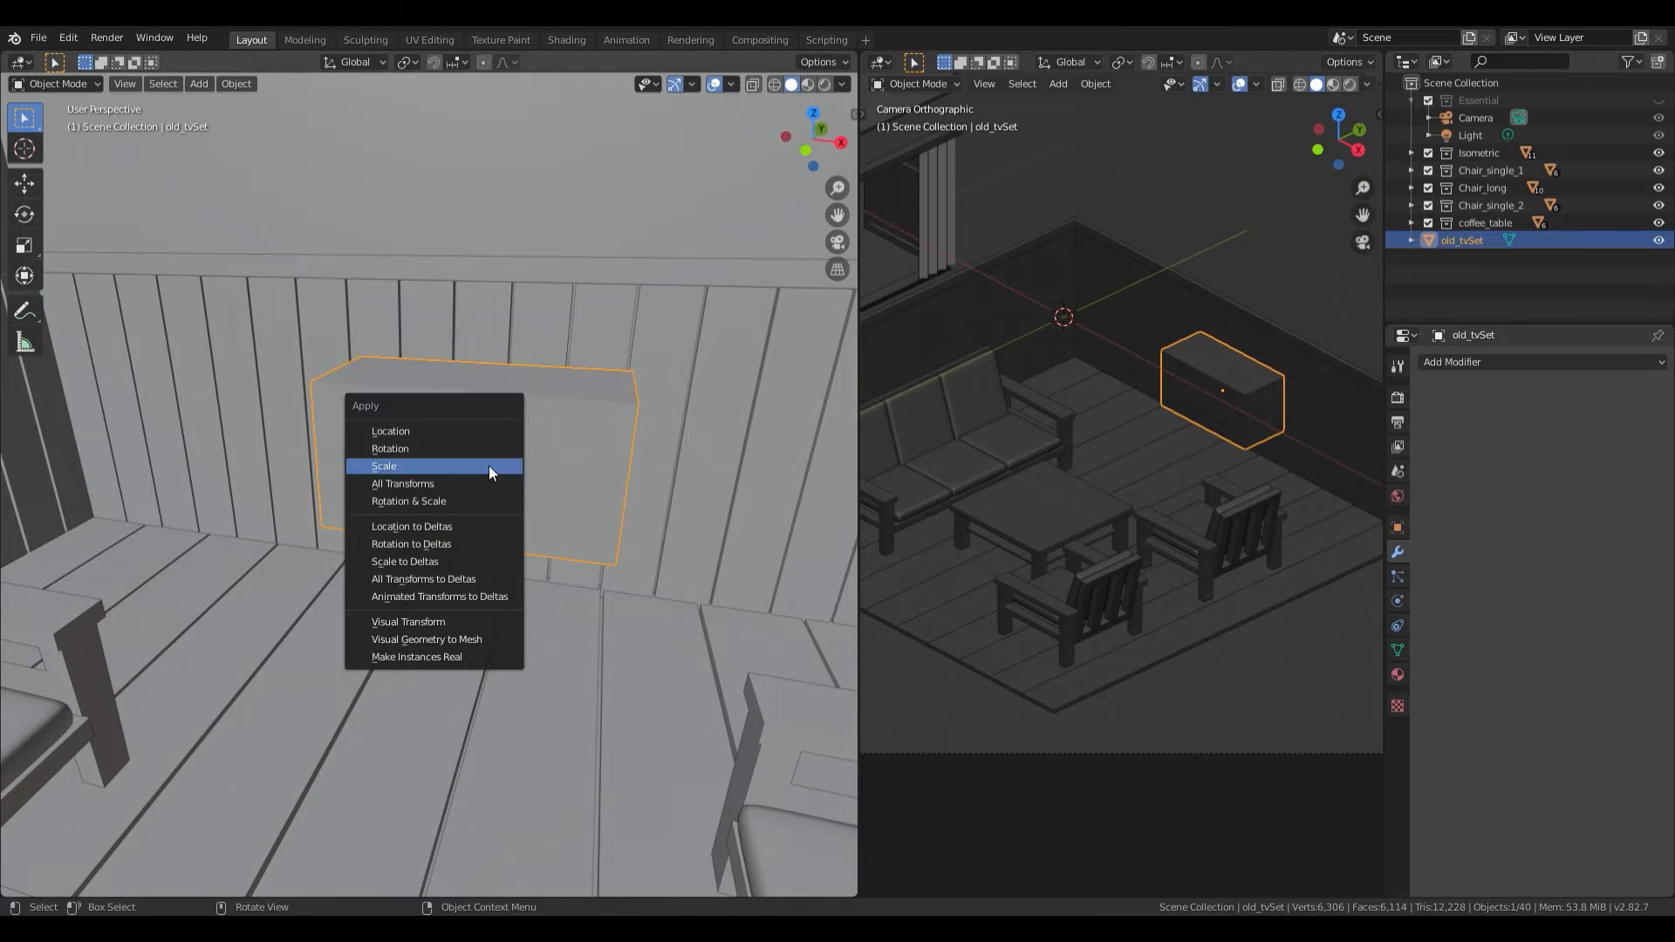
{"action": "left_click", "coordinate": [400, 464]}
{"action": "middle_click_drag", "start_coordinate": [494, 478], "coordinate": [490, 525]}
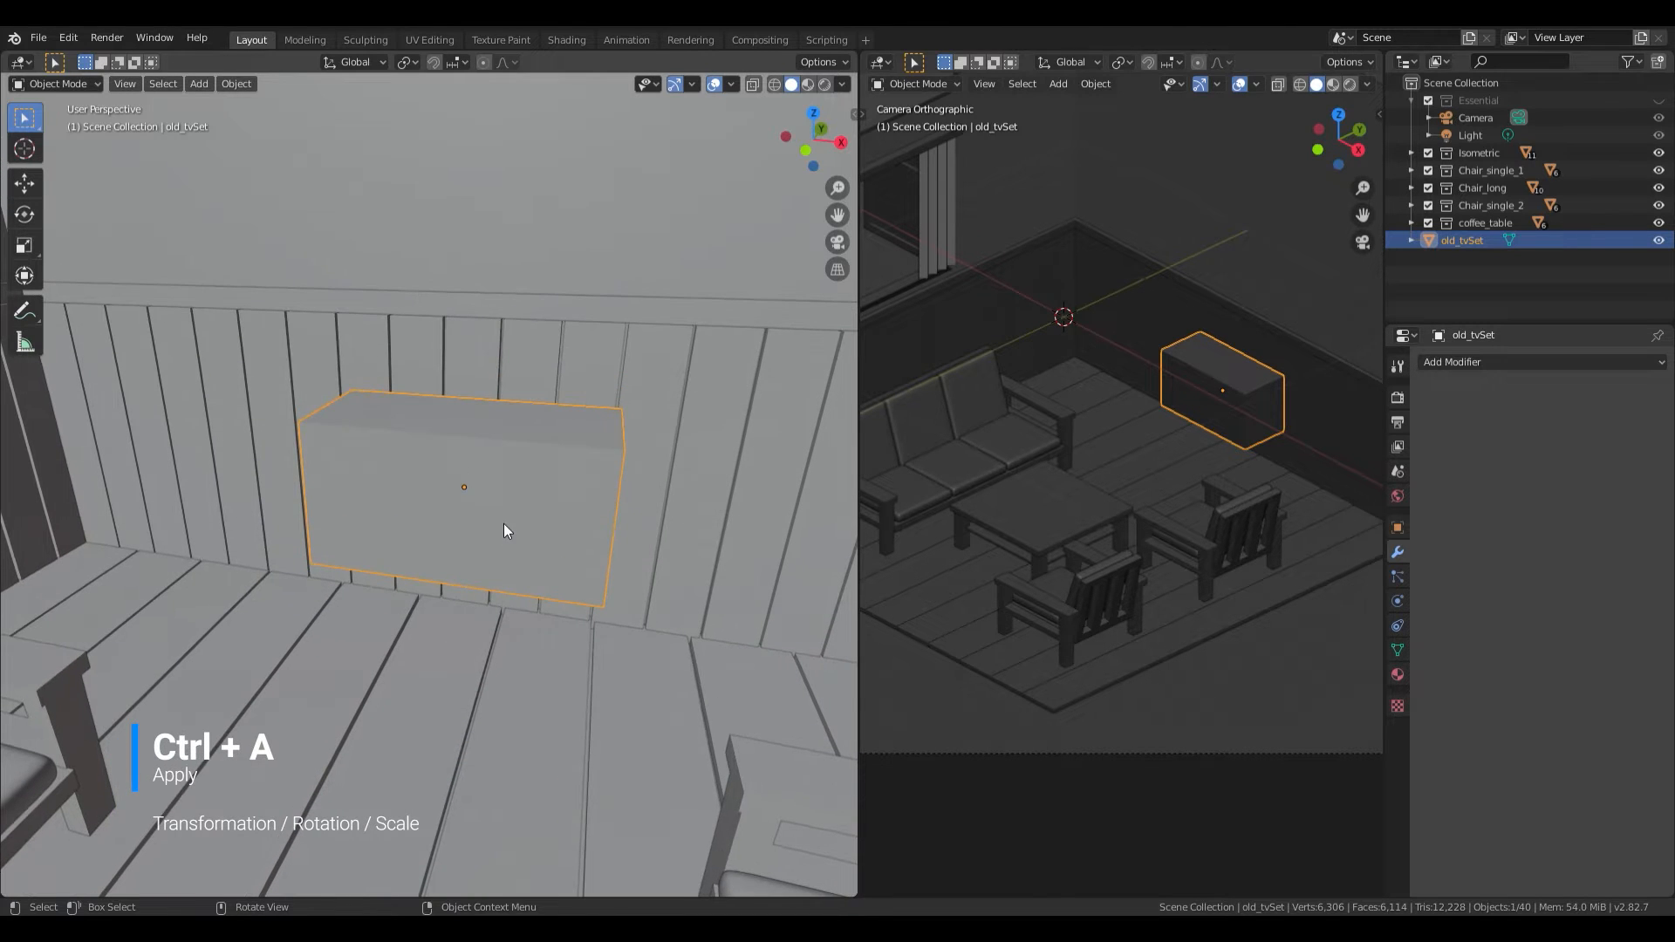
Step: In Edit Mode, inset the two middle front faces together with a thickness of about 0.023 to form the screen frame
{"action": "key", "text": "Tab"}
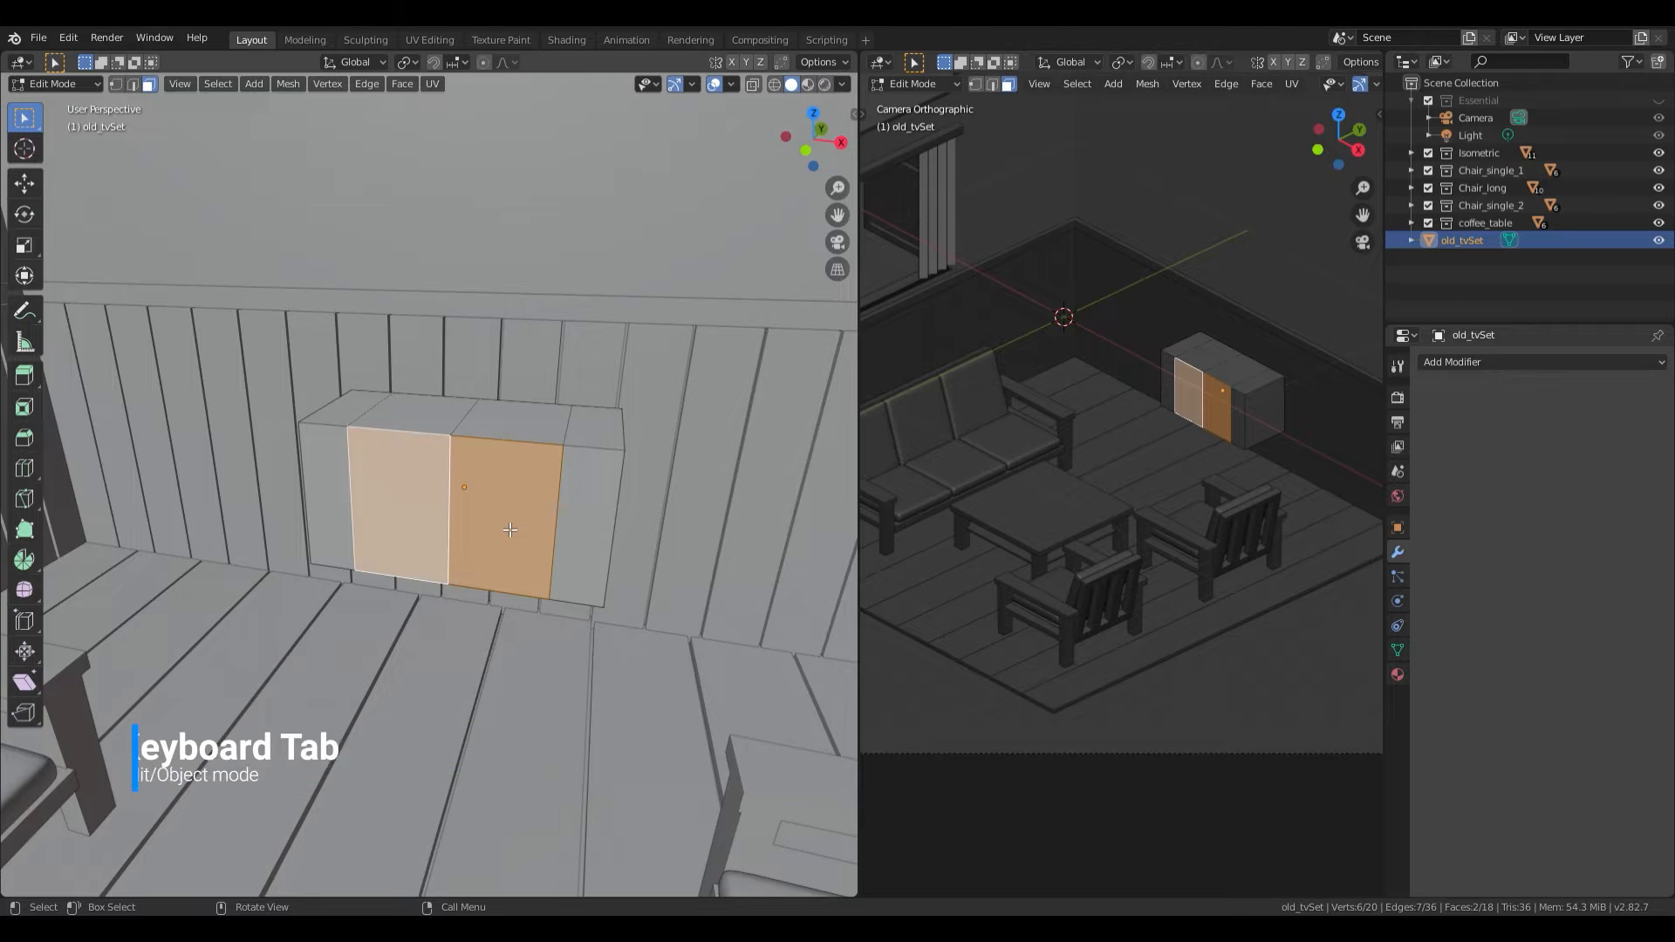
{"action": "key", "text": "KP_1"}
{"action": "scroll", "coordinate": [510, 529], "scroll_direction": "up", "scroll_amount": 1}
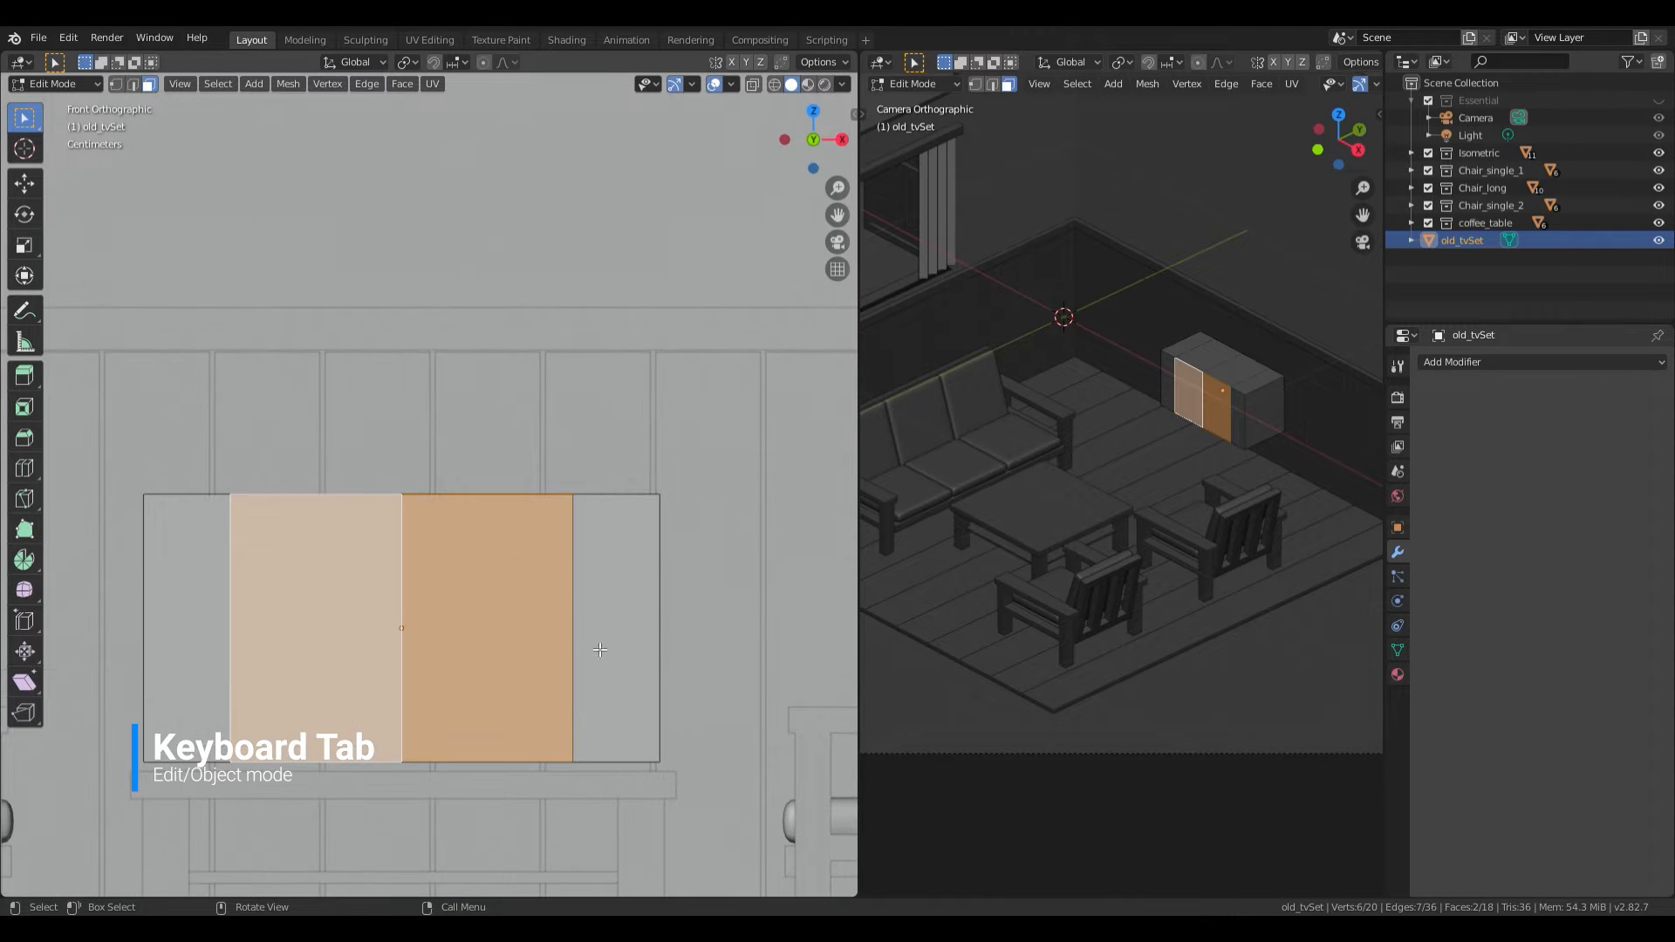
{"action": "key", "text": "i"}
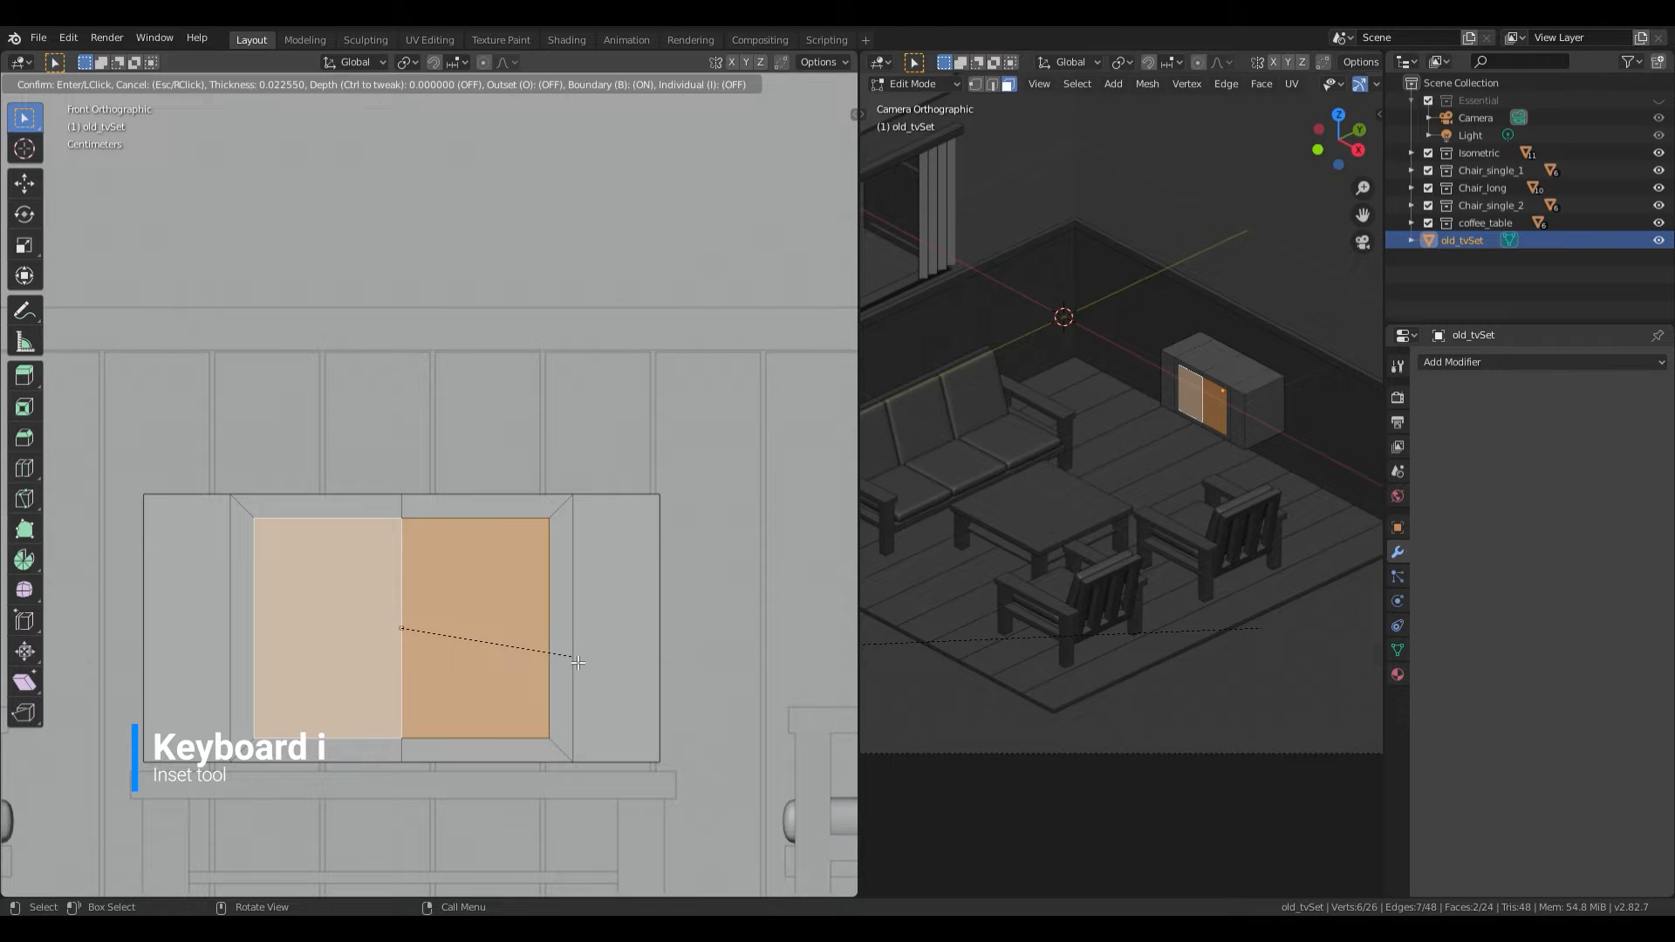
{"action": "left_click", "coordinate": [579, 663]}
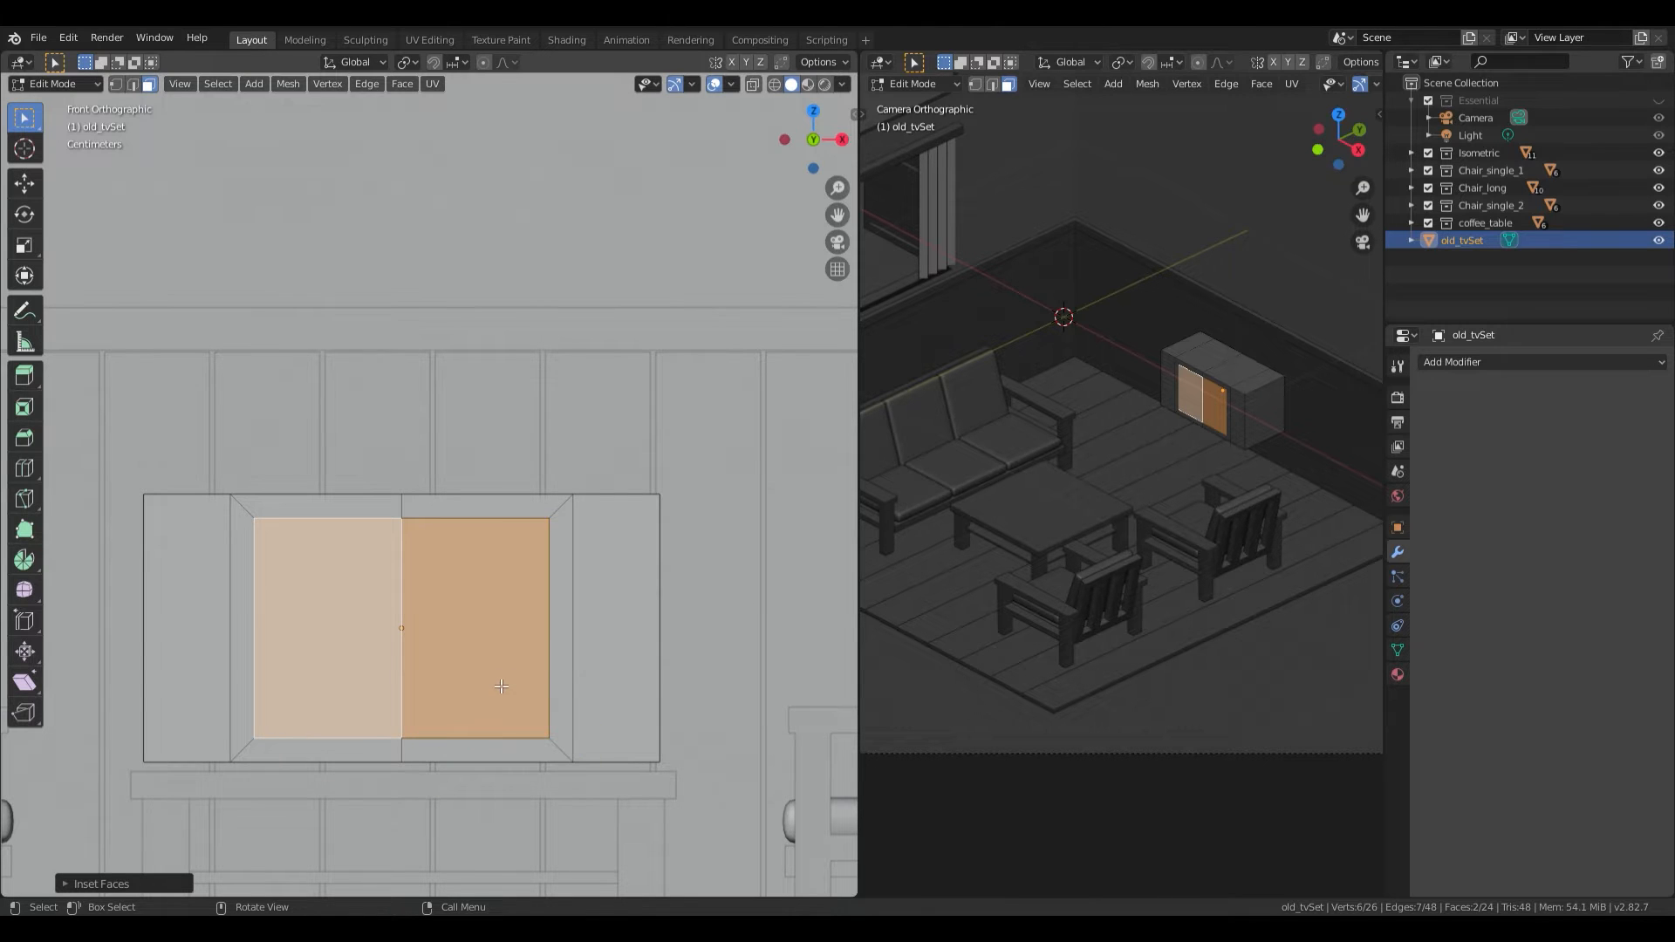
Step: Extrude the inset screen faces about 0.023 m inward along Y to recess the screen
{"action": "middle_click_drag", "start_coordinate": [500, 686], "coordinate": [408, 691], "text": "shift"}
{"action": "scroll", "coordinate": [496, 647], "scroll_direction": "up", "scroll_amount": 1}
{"action": "scroll", "coordinate": [497, 645], "scroll_direction": "down", "scroll_amount": 2}
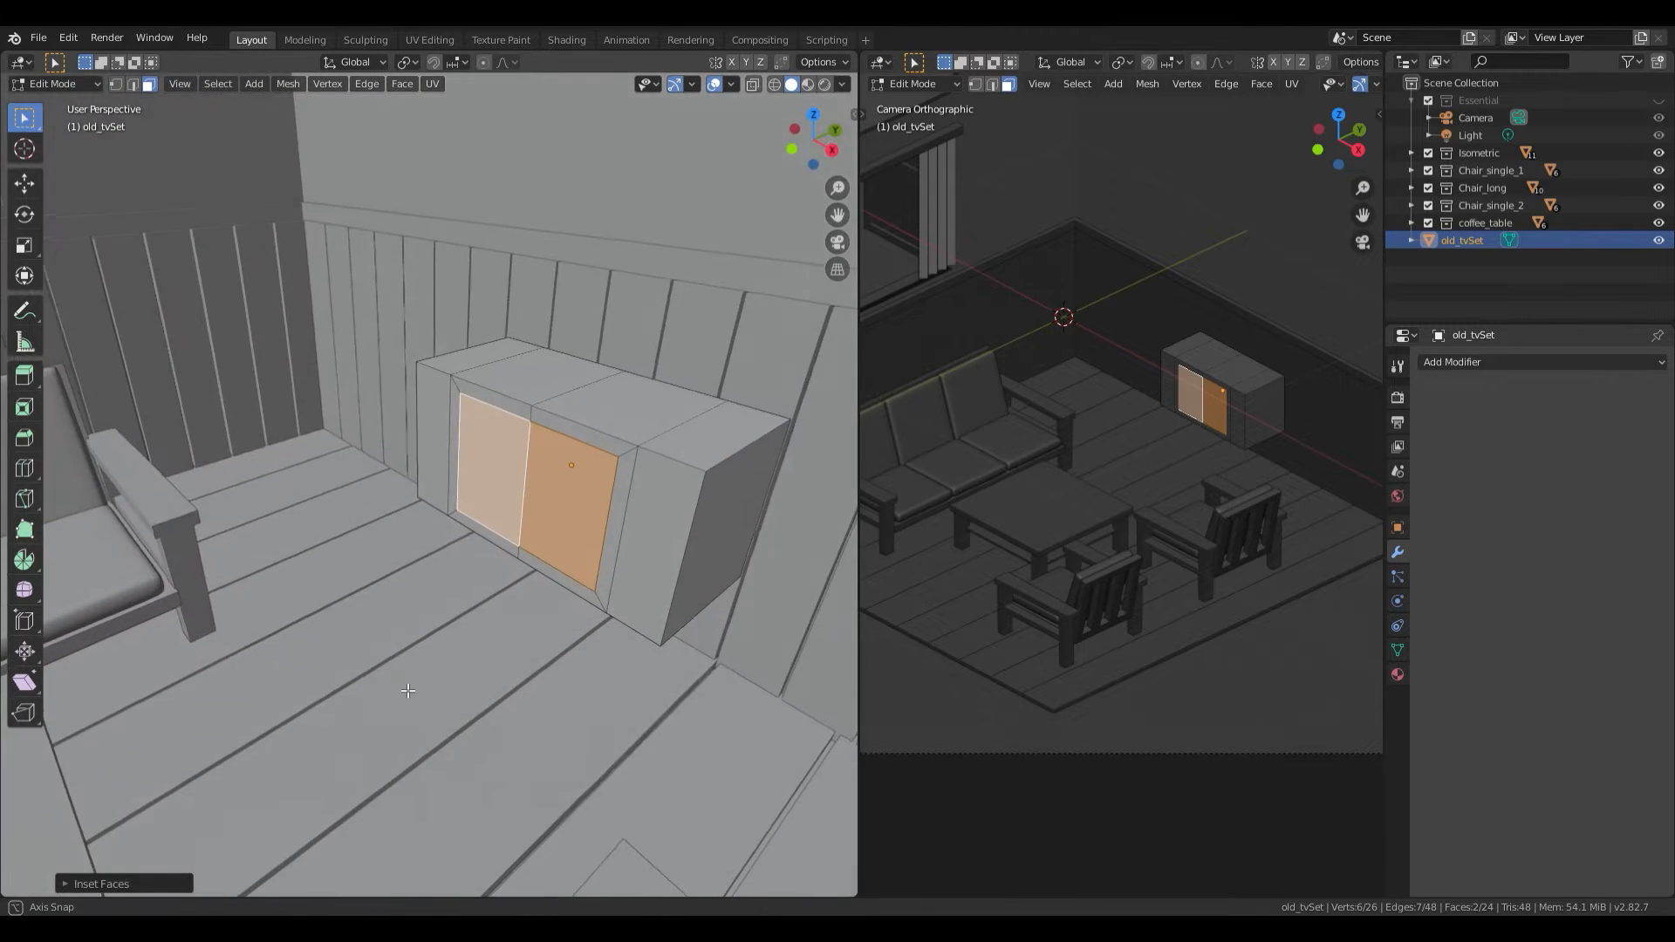
{"action": "middle_click_drag", "start_coordinate": [552, 596], "coordinate": [492, 661], "text": "shift"}
{"action": "scroll", "coordinate": [494, 662], "scroll_direction": "up", "scroll_amount": 2}
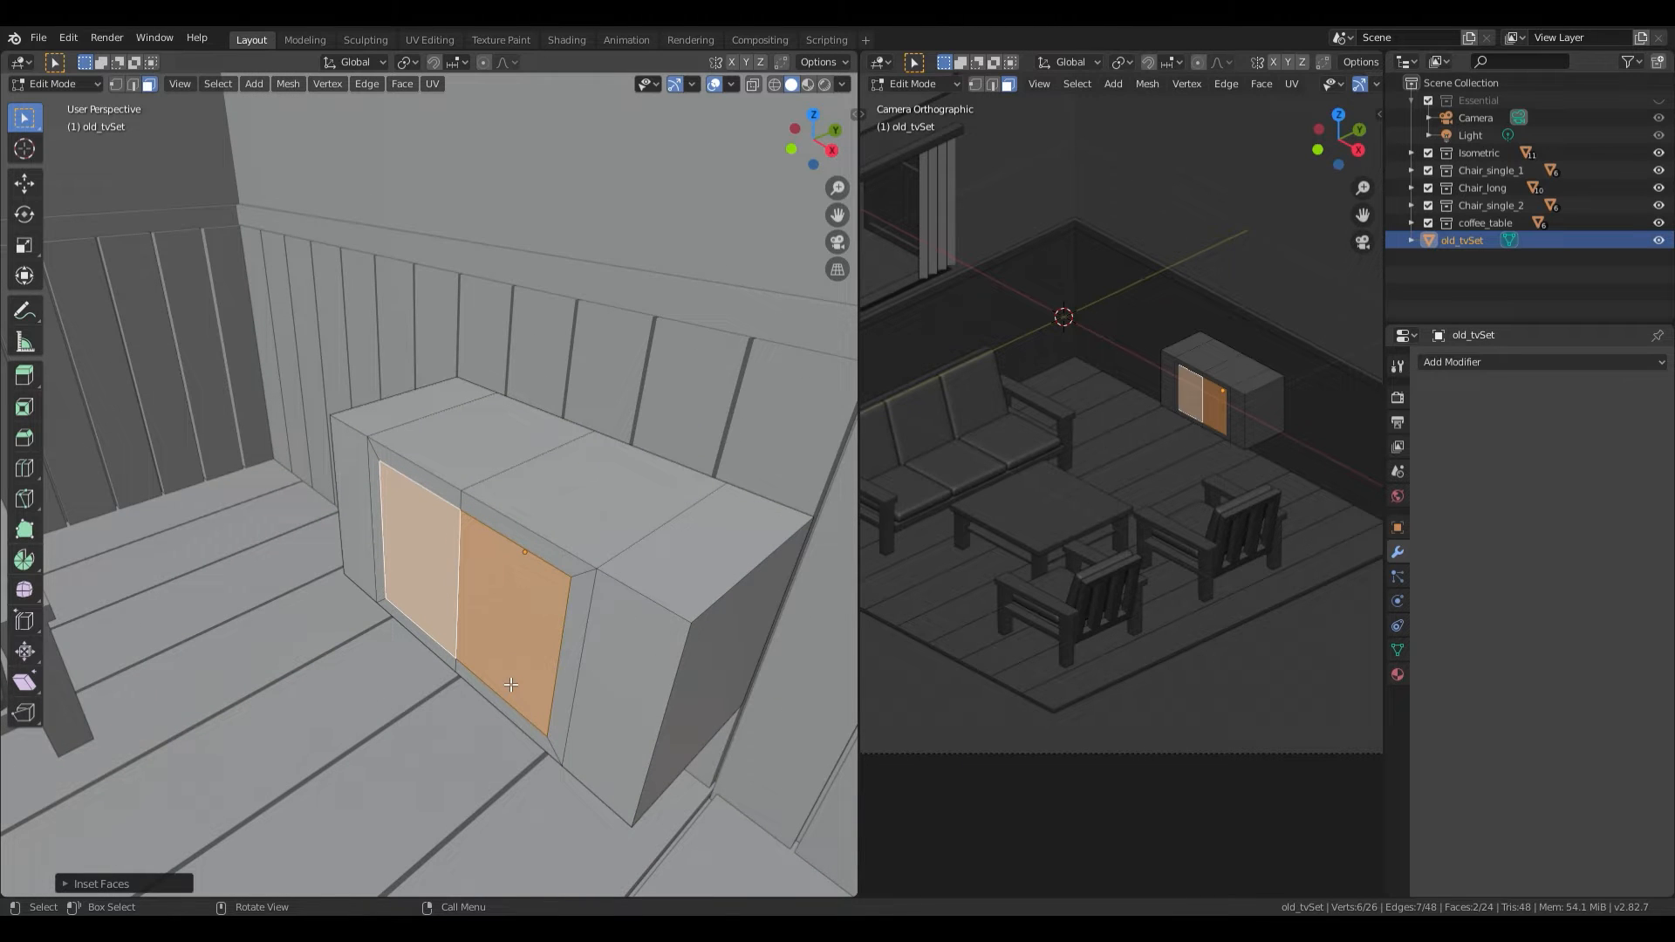
{"action": "key", "text": "e"}
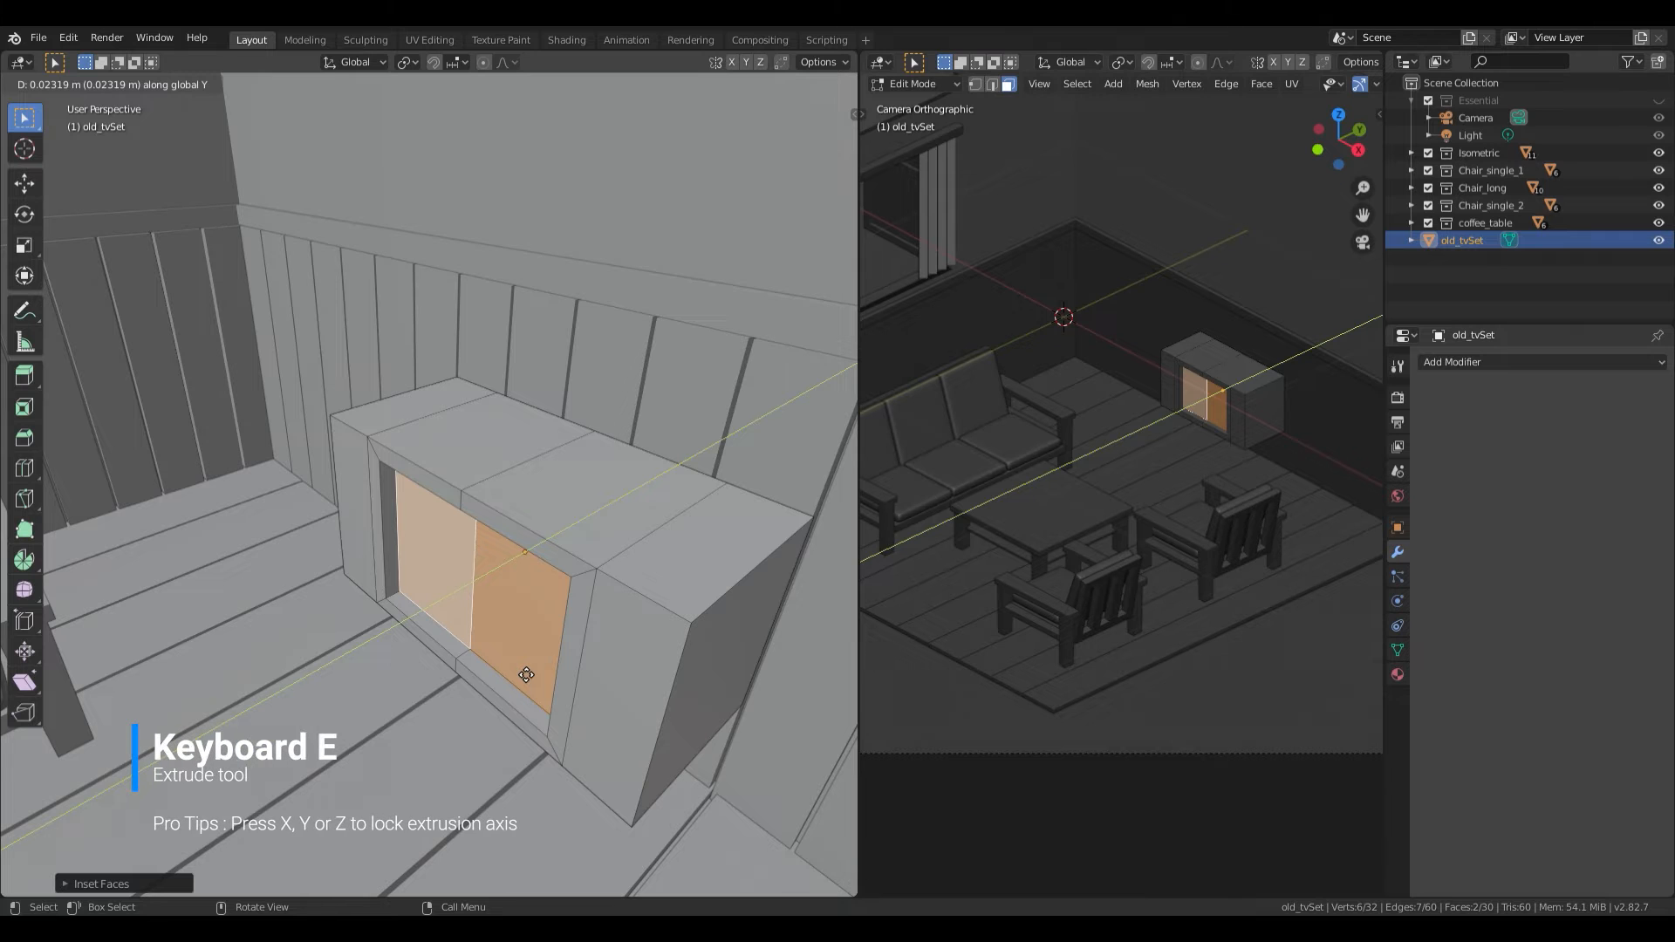
{"action": "left_click", "coordinate": [527, 674]}
{"action": "middle_click_drag", "start_coordinate": [527, 674], "coordinate": [604, 678]}
{"action": "key", "text": "Tab"}
{"action": "key", "text": "Tab"}
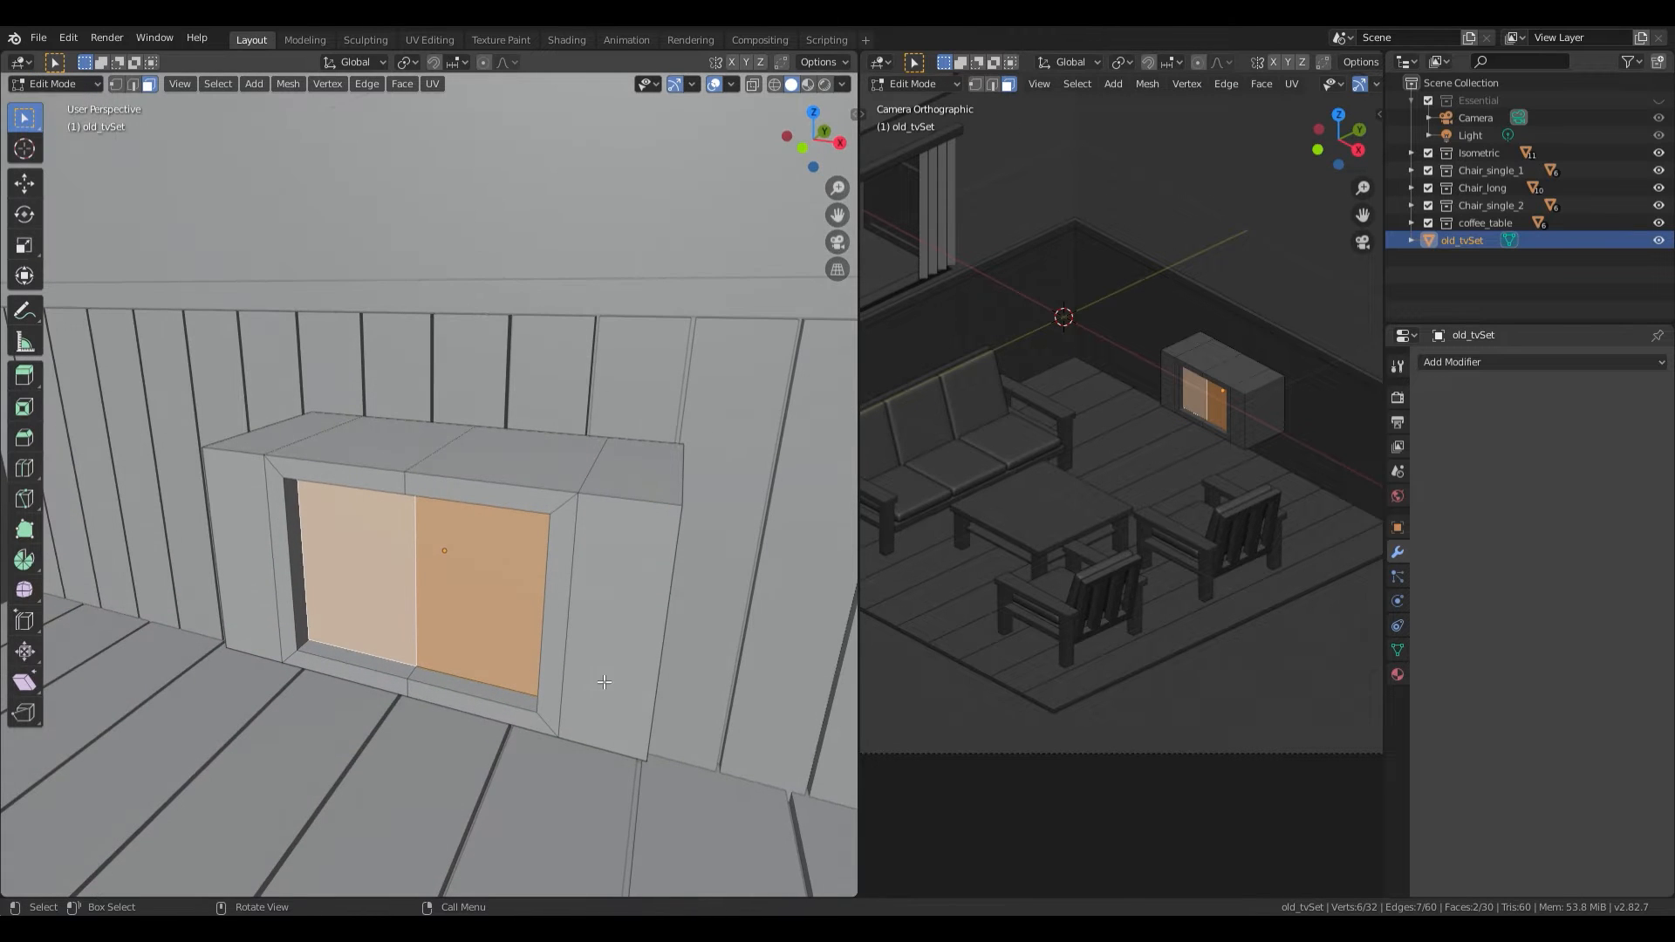
Step: Duplicate the two outer front faces beside the screen and move the copies about 0.02 m forward along Y
{"action": "left_click", "coordinate": [627, 611]}
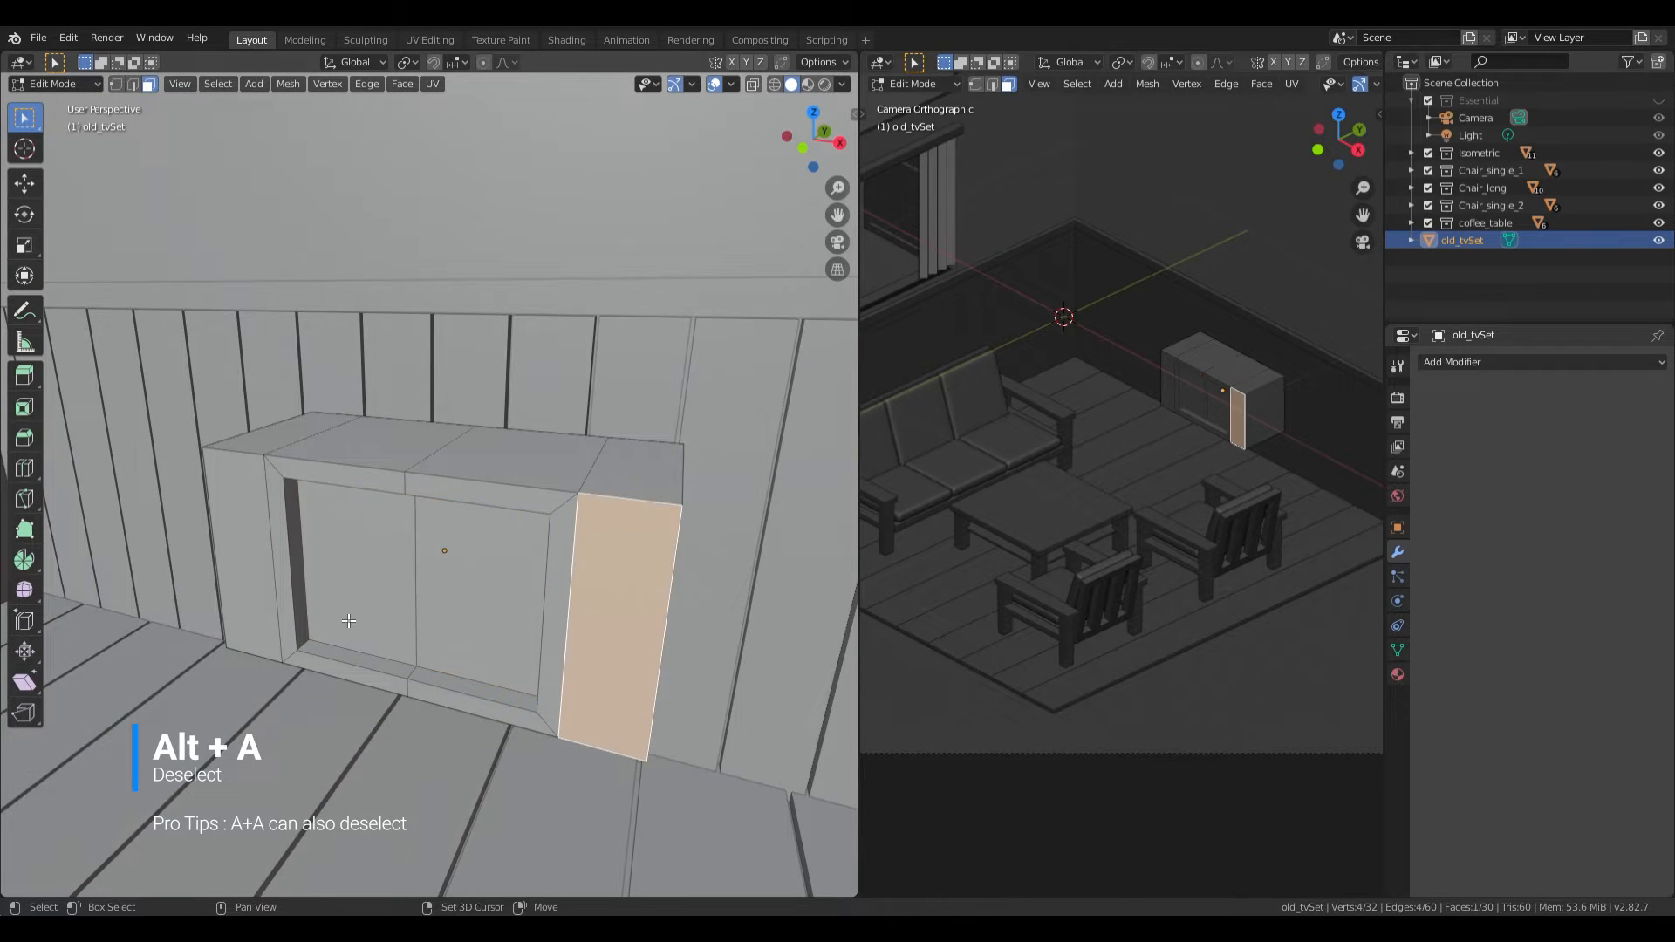
{"action": "left_click", "coordinate": [249, 558], "text": "shift"}
{"action": "middle_click_drag", "start_coordinate": [249, 558], "coordinate": [512, 584]}
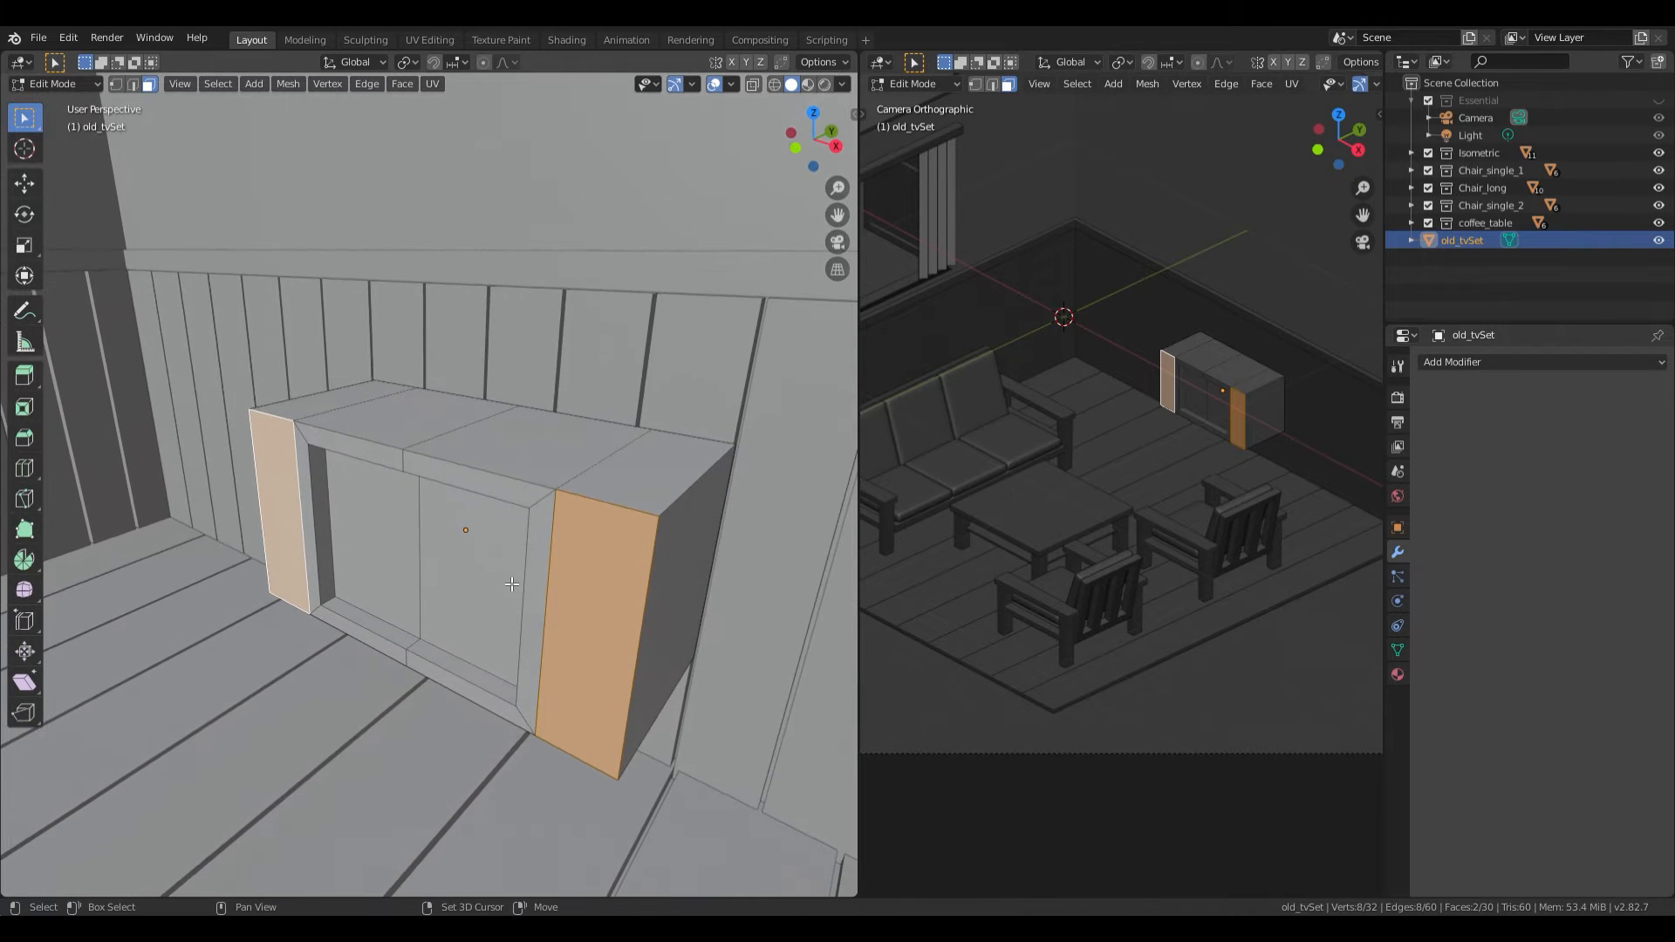
{"action": "key", "text": "shift+d"}
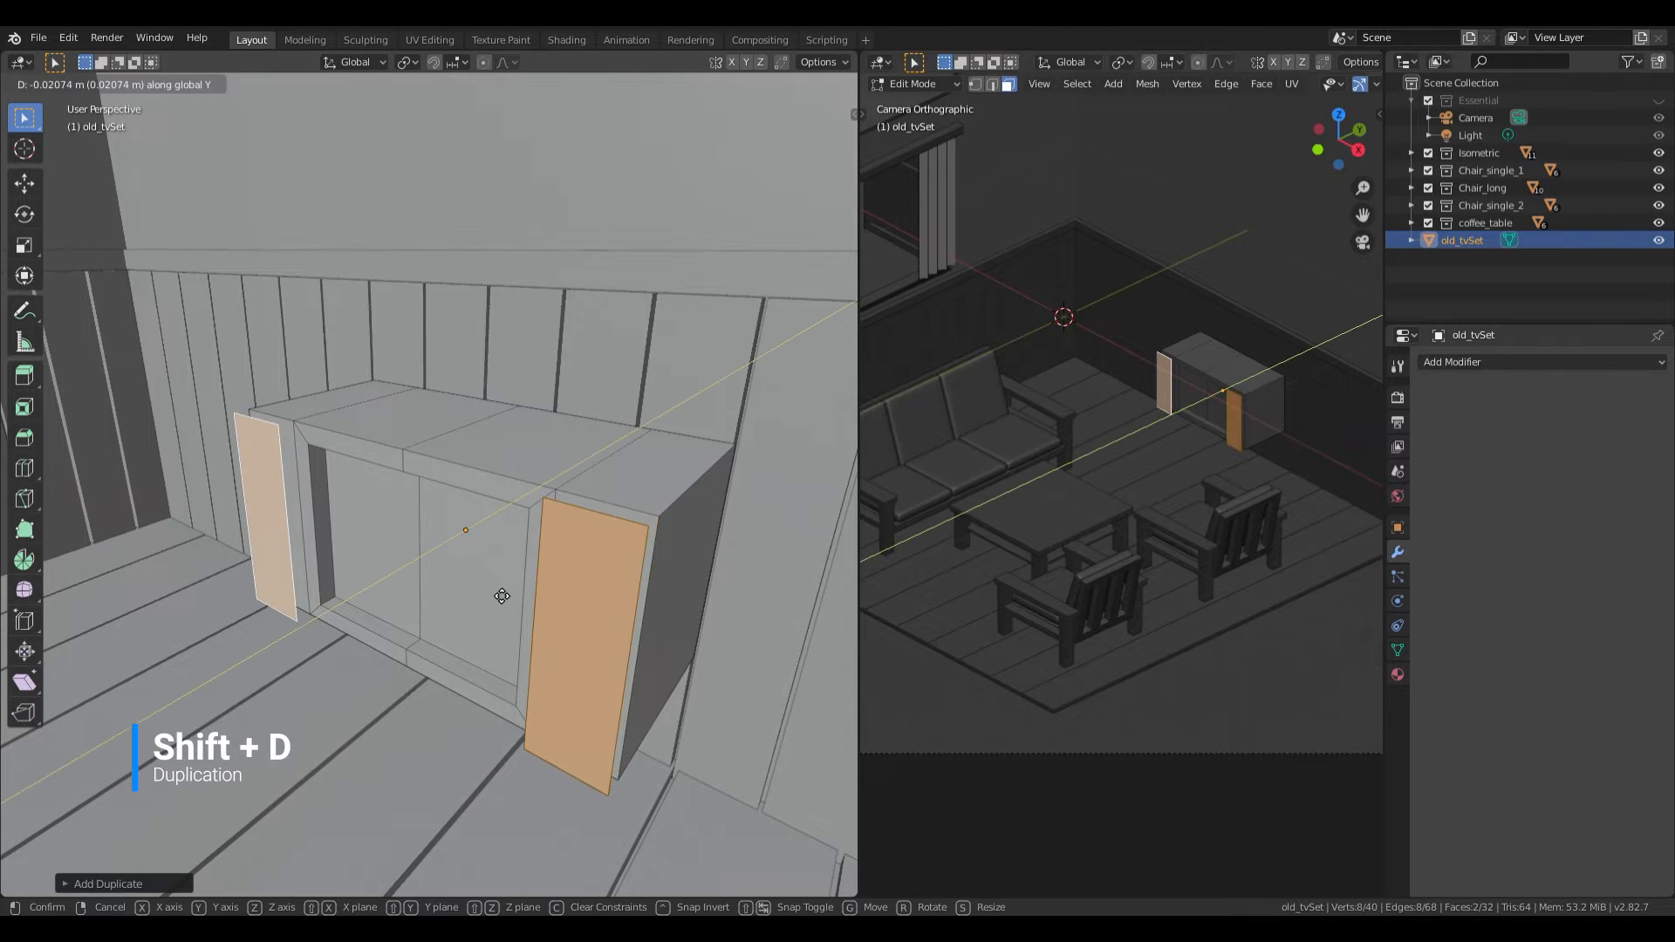
{"action": "left_click", "coordinate": [504, 596]}
{"action": "middle_click_drag", "start_coordinate": [549, 607], "coordinate": [490, 600]}
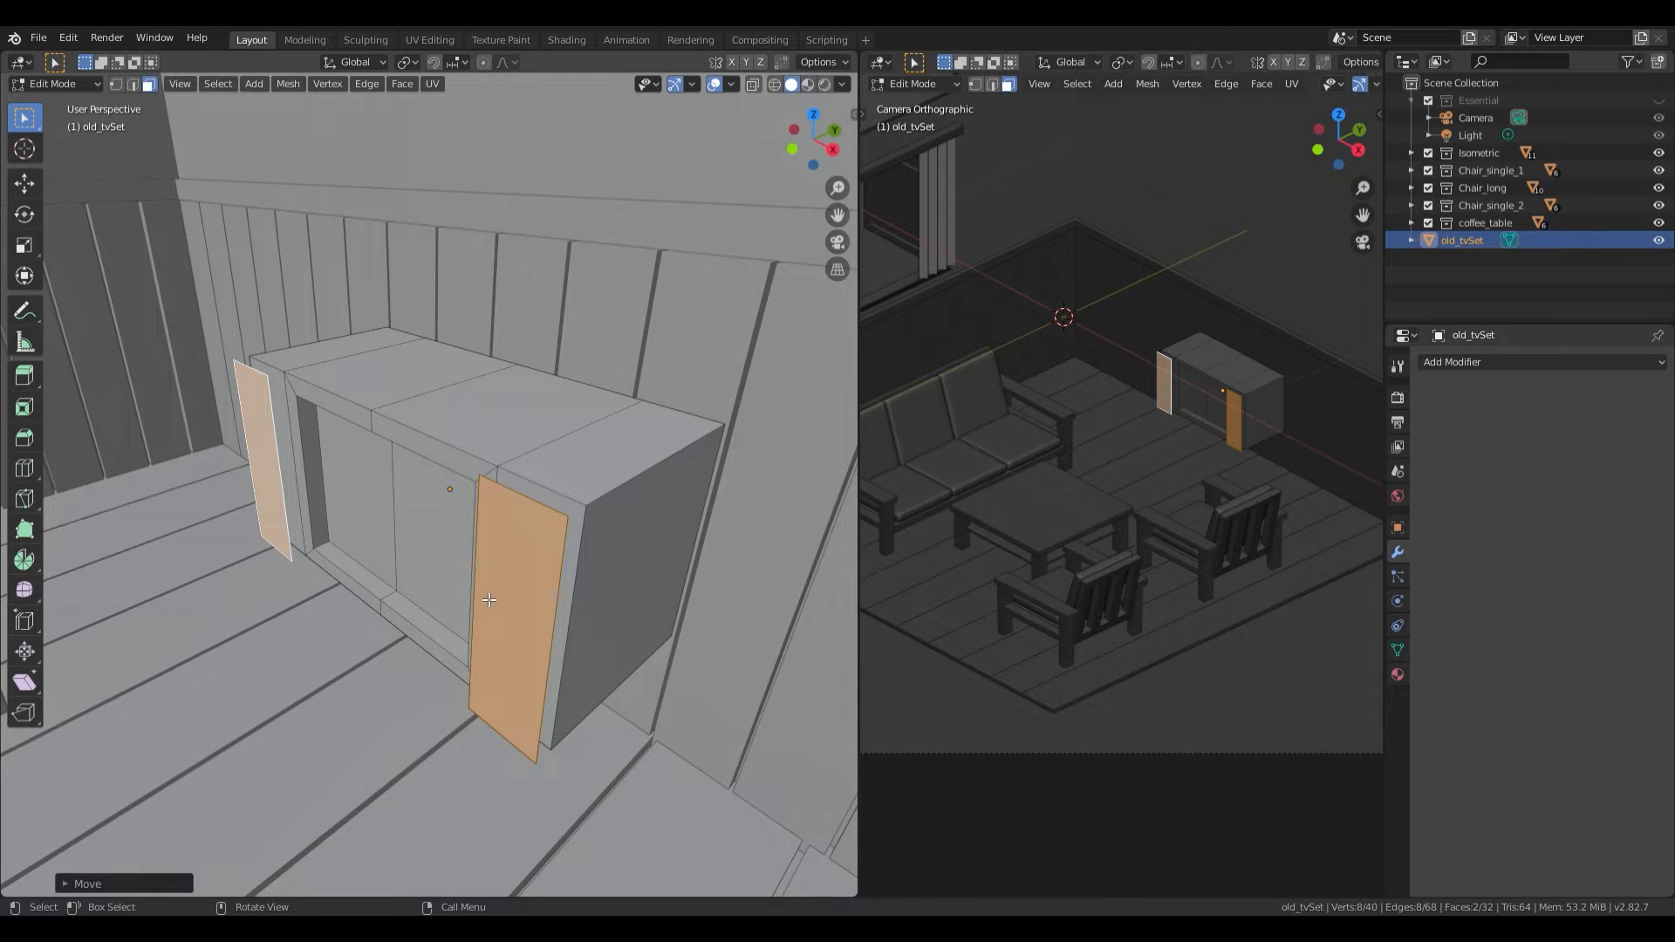
Step: Separate the duplicated side faces by selection into their own object
{"action": "key", "text": "p"}
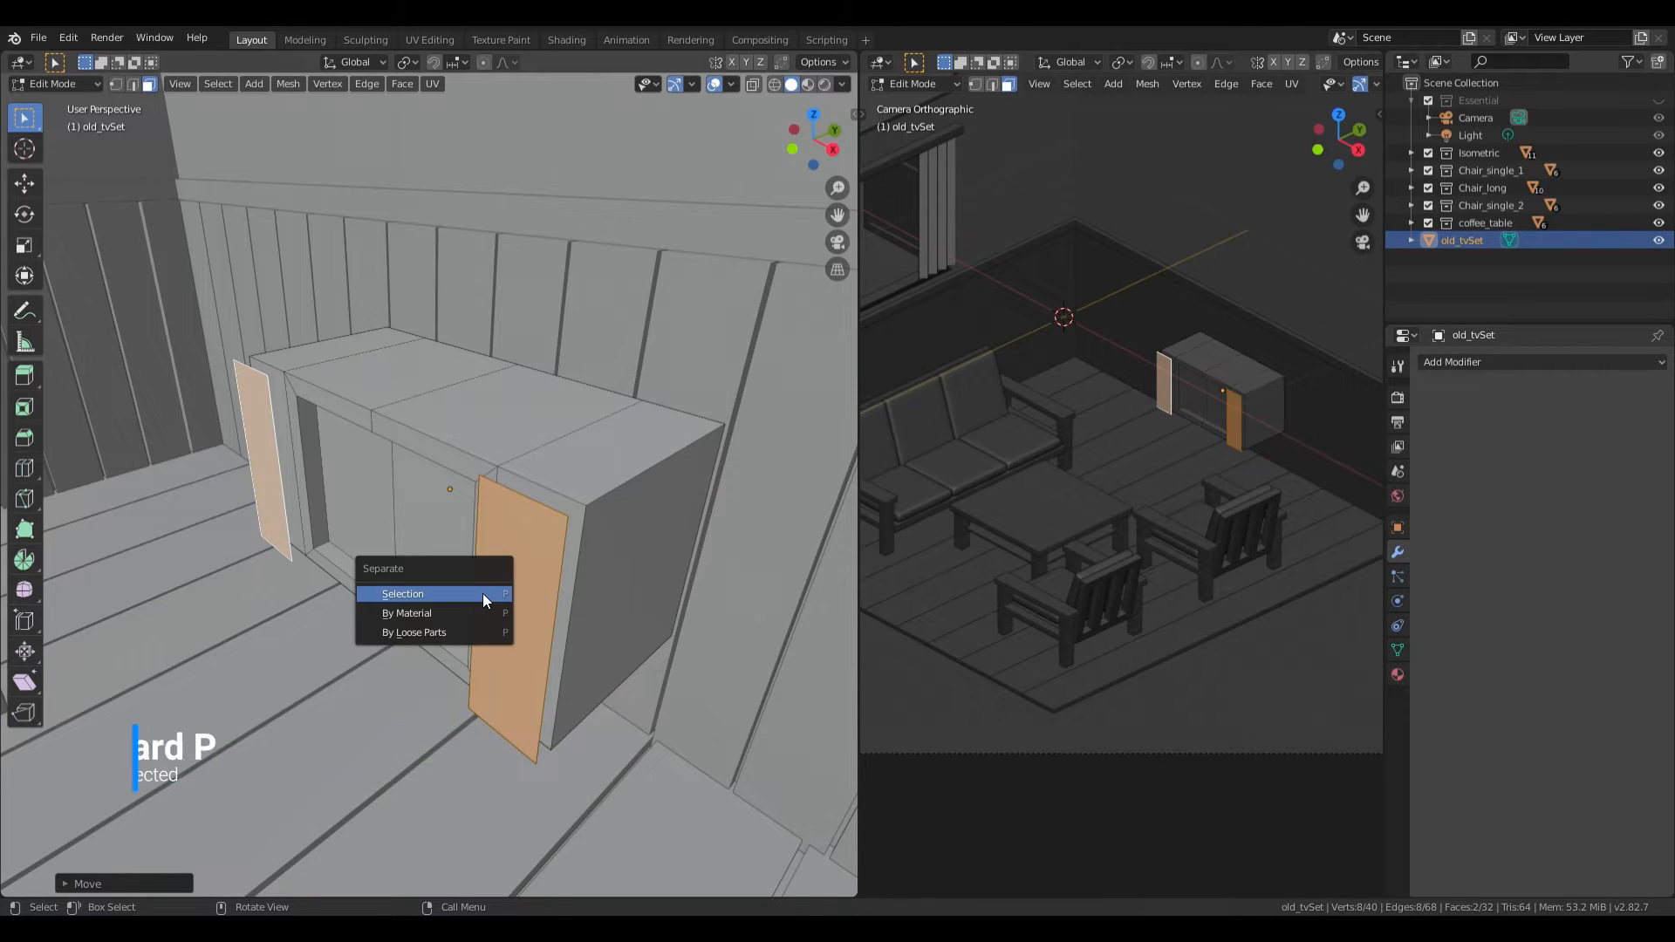
{"action": "left_click", "coordinate": [483, 593]}
{"action": "middle_click_drag", "start_coordinate": [506, 606], "coordinate": [532, 585]}
{"action": "key", "text": "KP_1"}
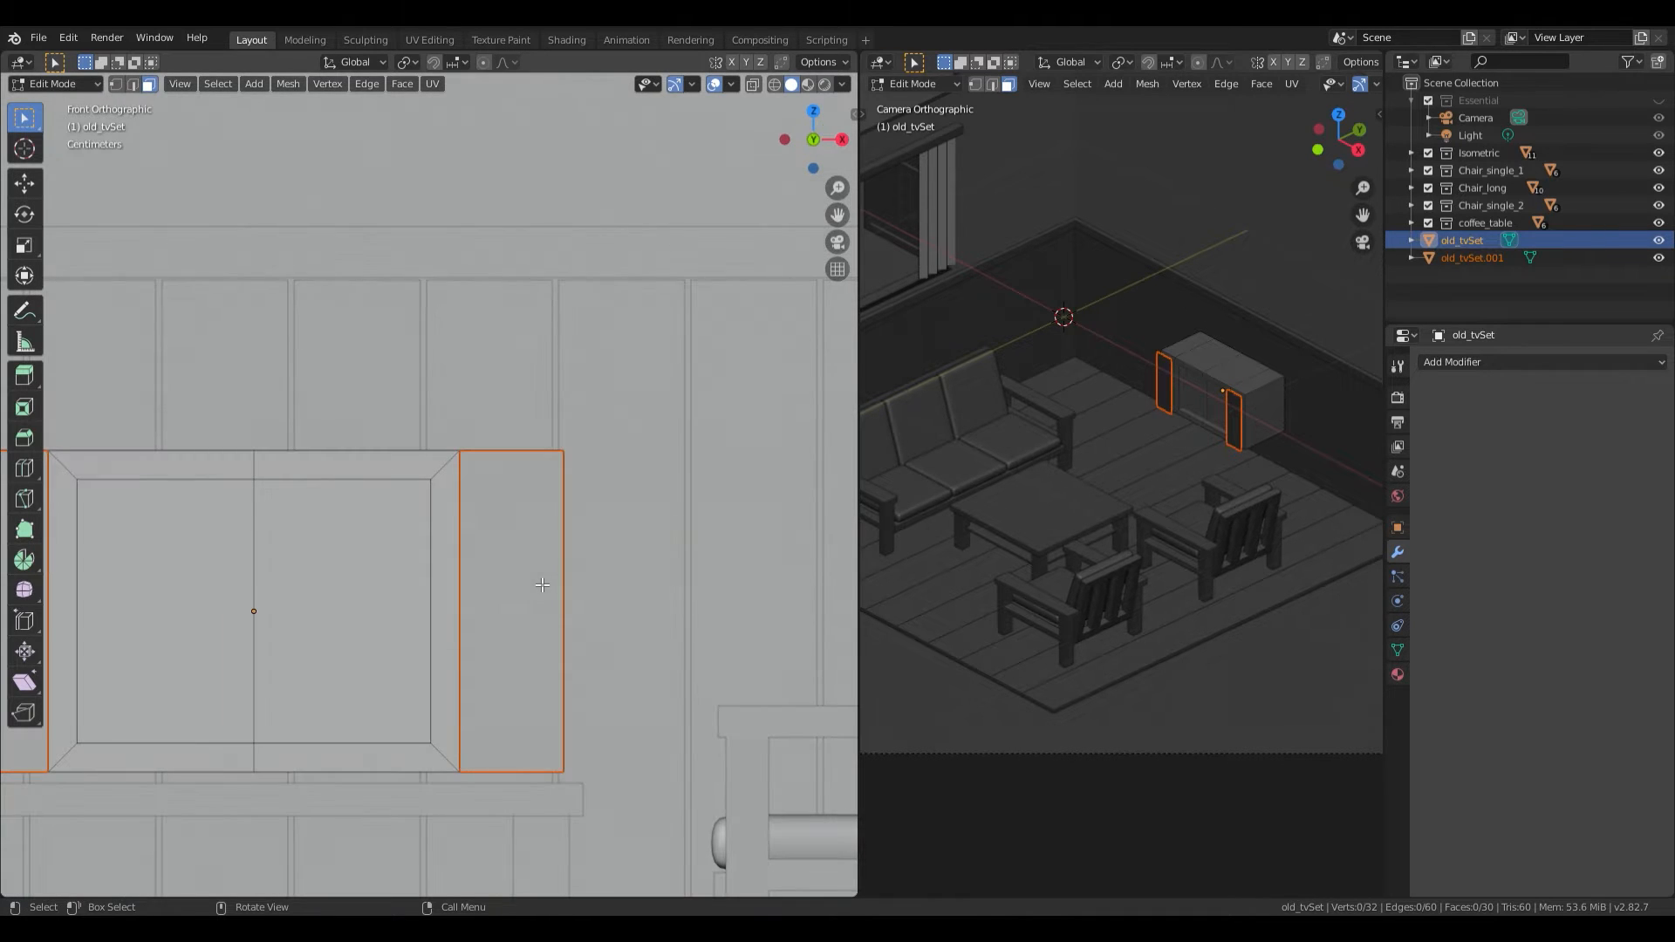
{"action": "scroll", "coordinate": [610, 592], "scroll_direction": "up", "scroll_amount": 1}
{"action": "middle_click_drag", "start_coordinate": [620, 593], "coordinate": [678, 562], "text": "shift"}
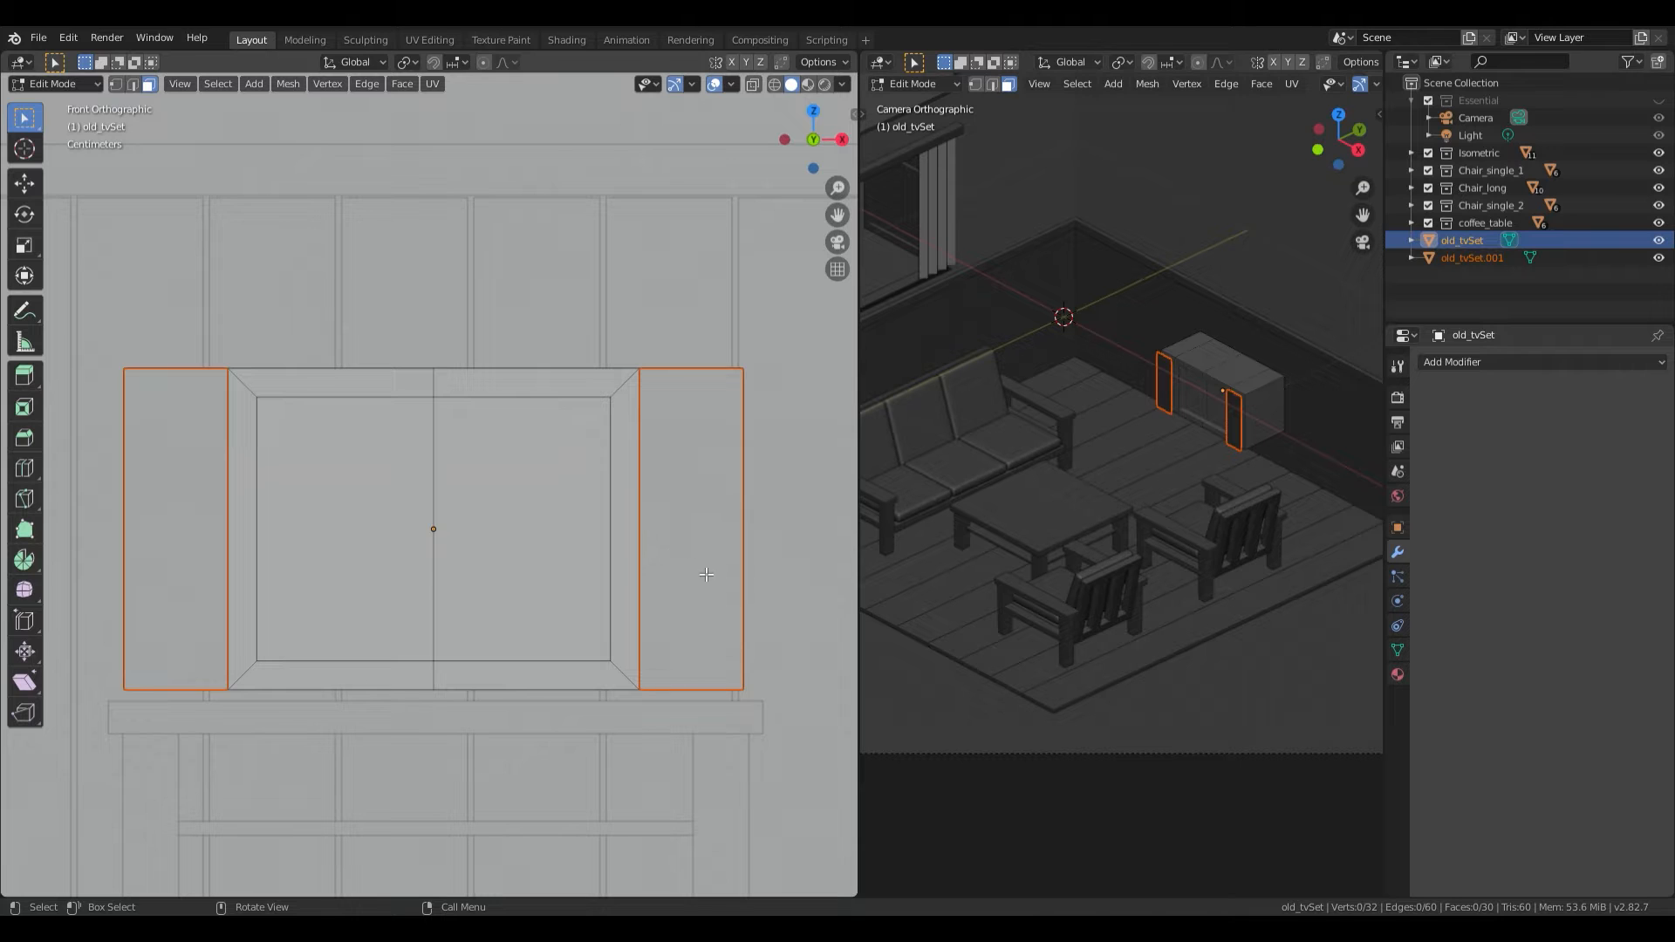
{"action": "mouse_move", "coordinate": [706, 594]}
{"action": "middle_mouse_down", "text": "shift"}
{"action": "mouse_move", "coordinate": [678, 584]}
{"action": "mouse_move", "coordinate": [686, 601]}
{"action": "middle_mouse_up", "text": "shift"}
{"action": "scroll", "coordinate": [677, 586], "scroll_direction": "up", "scroll_amount": 1}
{"action": "scroll", "coordinate": [676, 589], "scroll_direction": "down", "scroll_amount": 1}
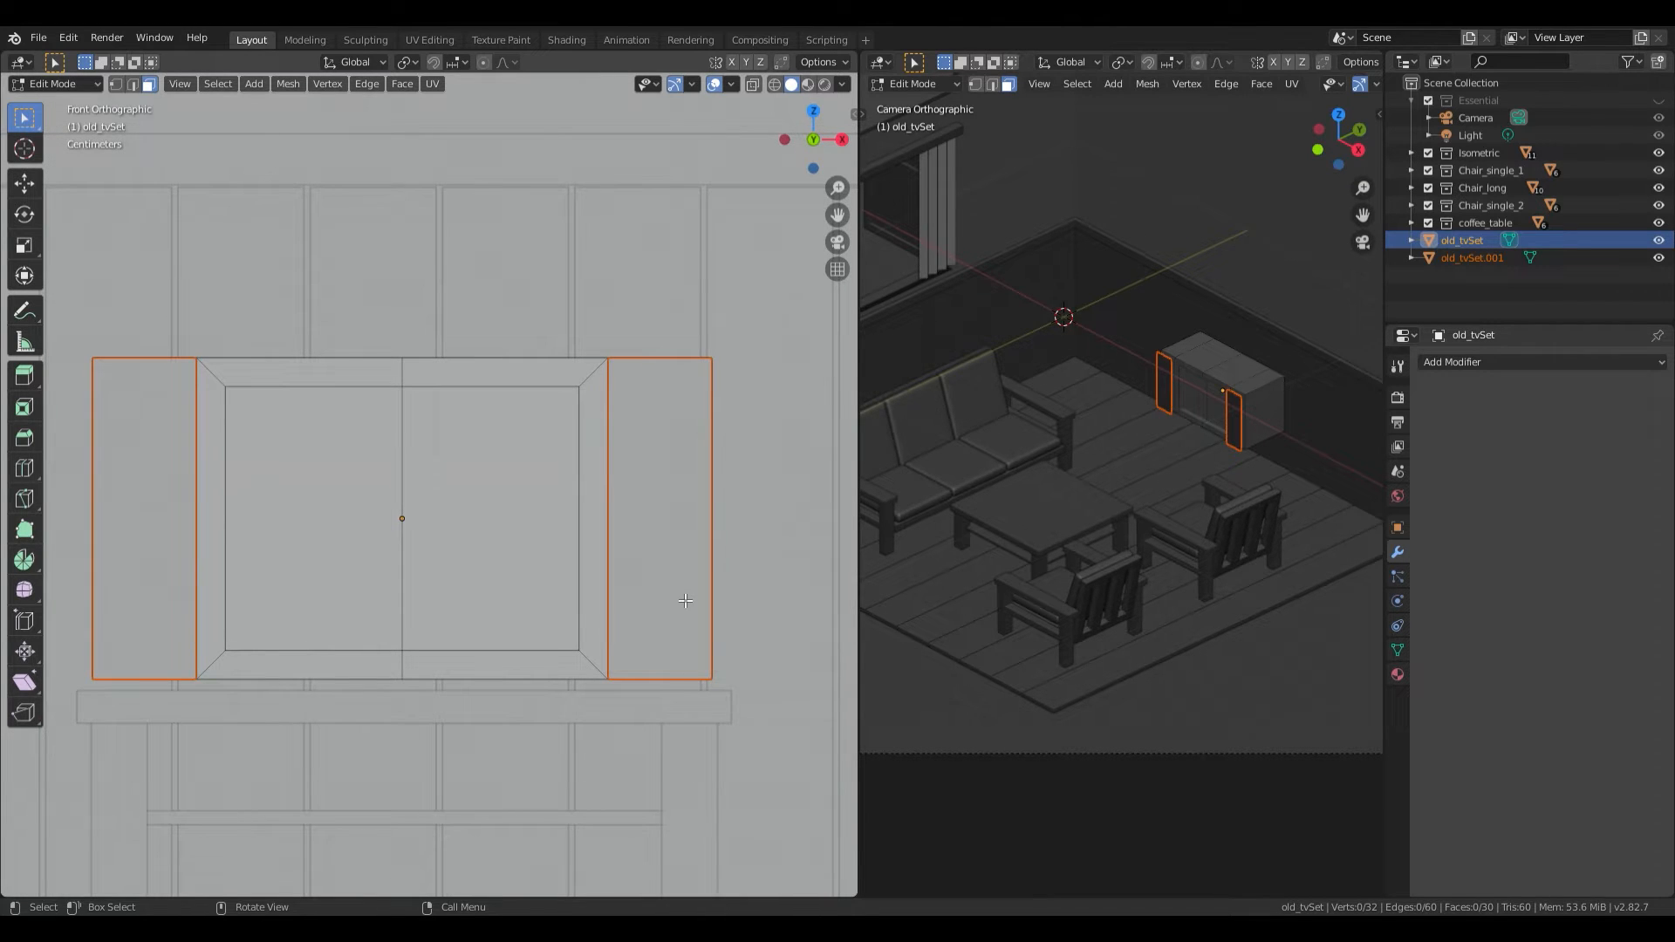
Step: Select only the separated side panels object and enter Edit Mode on it in front view
{"action": "key", "text": "Tab"}
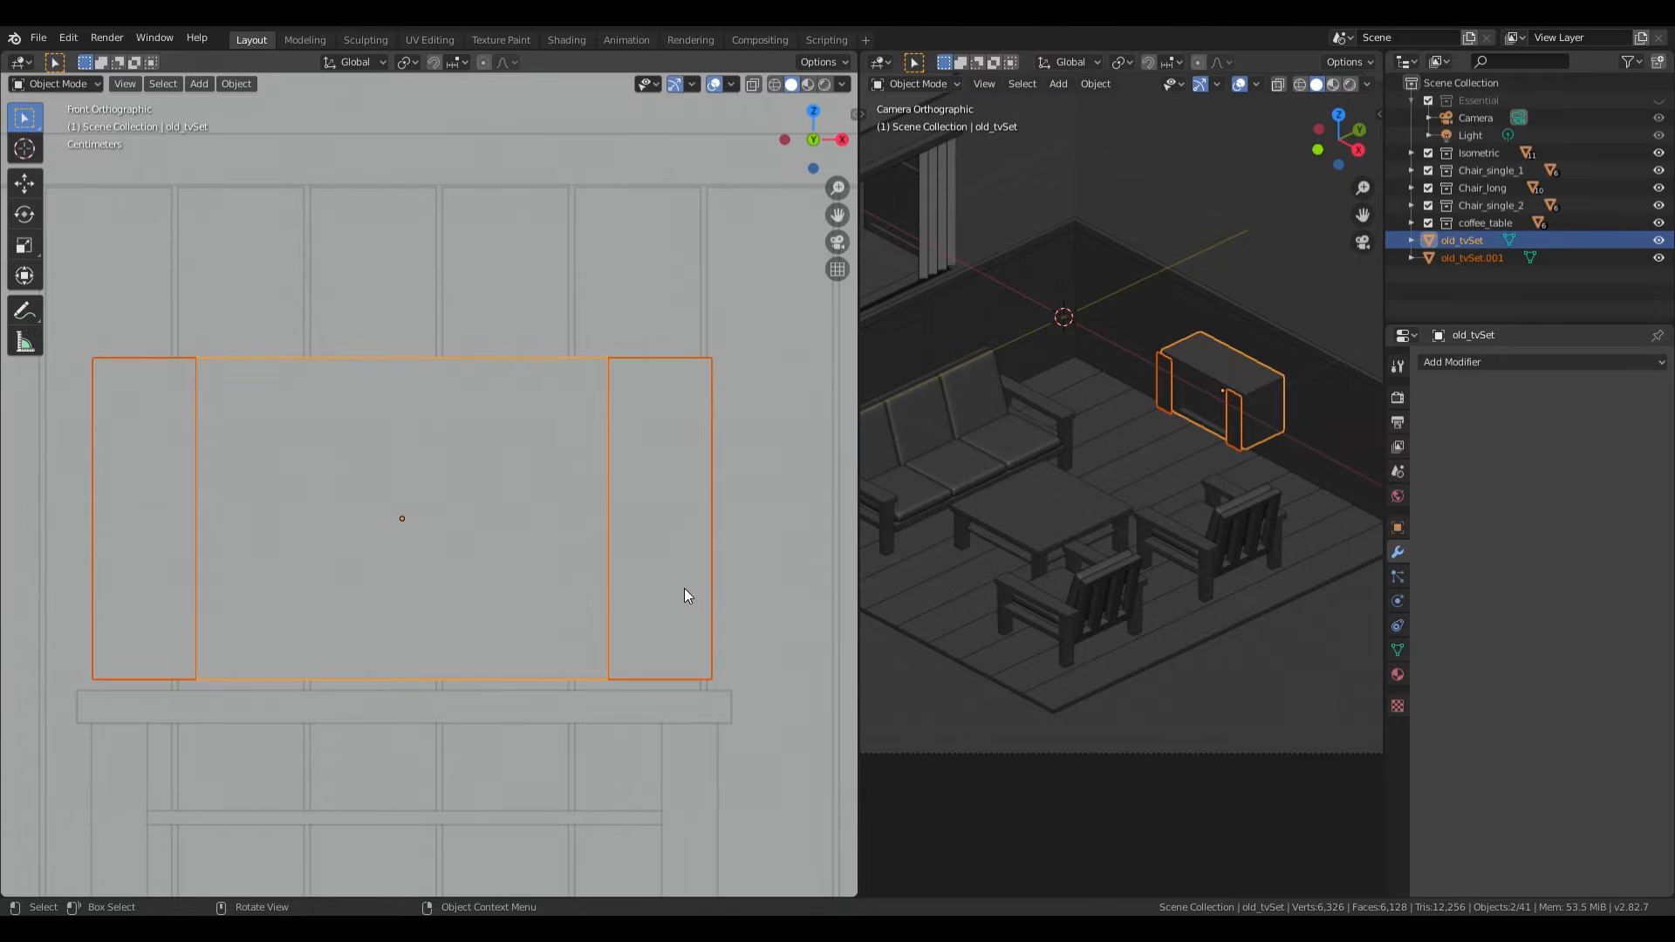
{"action": "middle_click_drag", "start_coordinate": [684, 587], "coordinate": [605, 591]}
{"action": "key", "text": "Tab"}
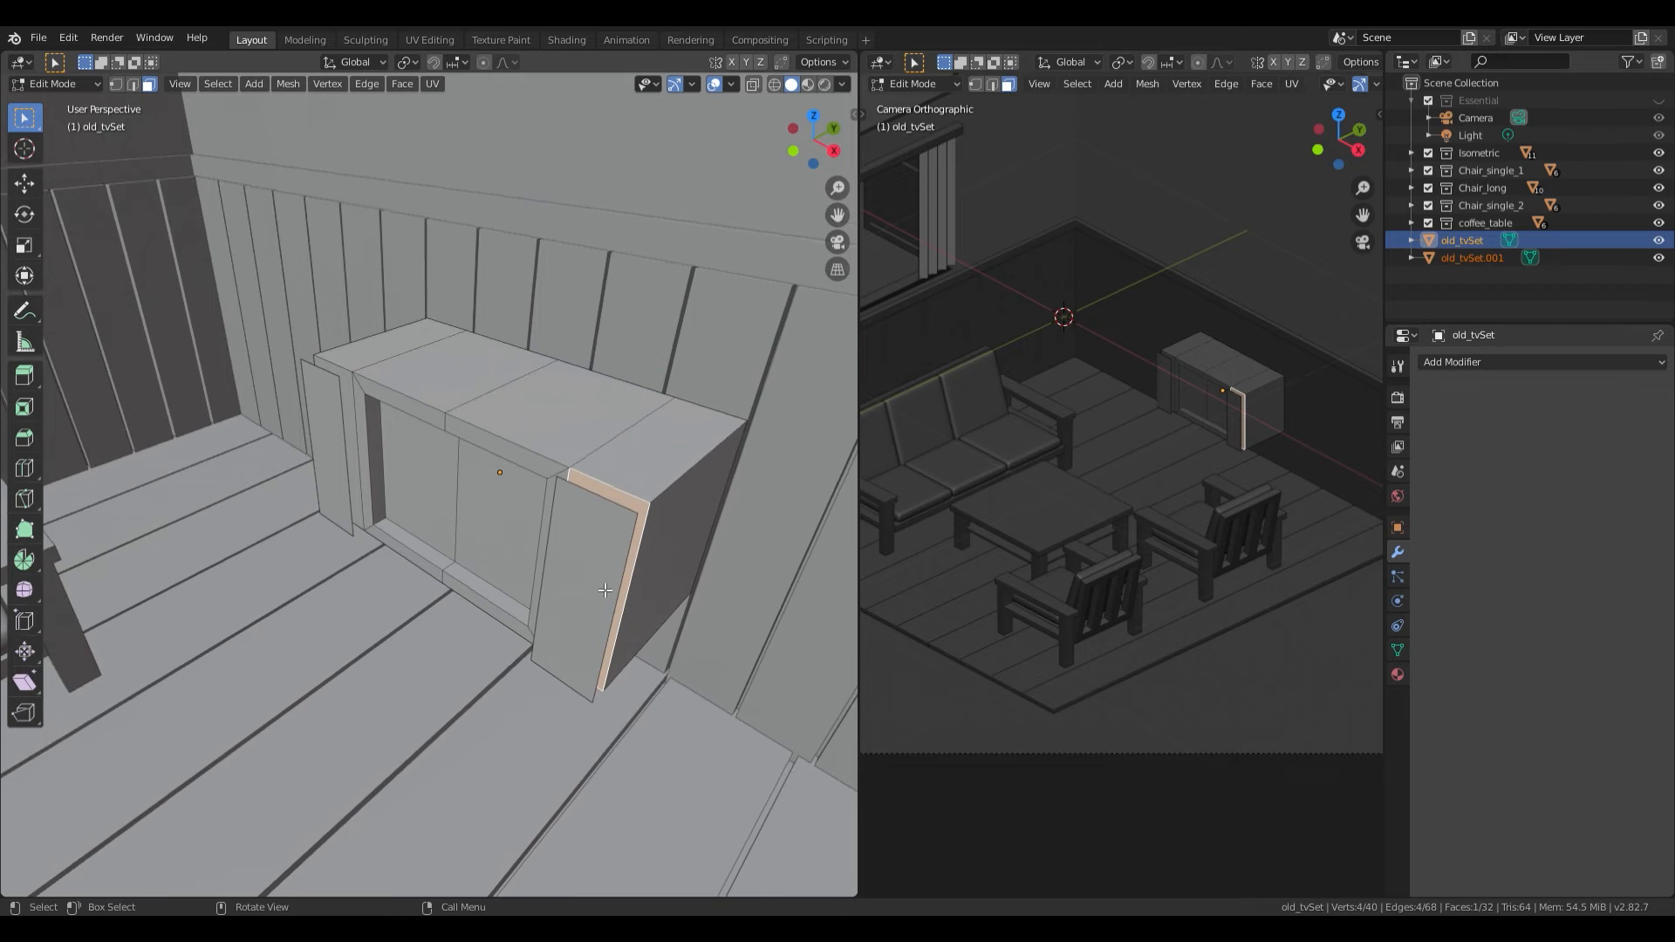
{"action": "key", "text": "Tab"}
{"action": "left_click", "coordinate": [596, 580]}
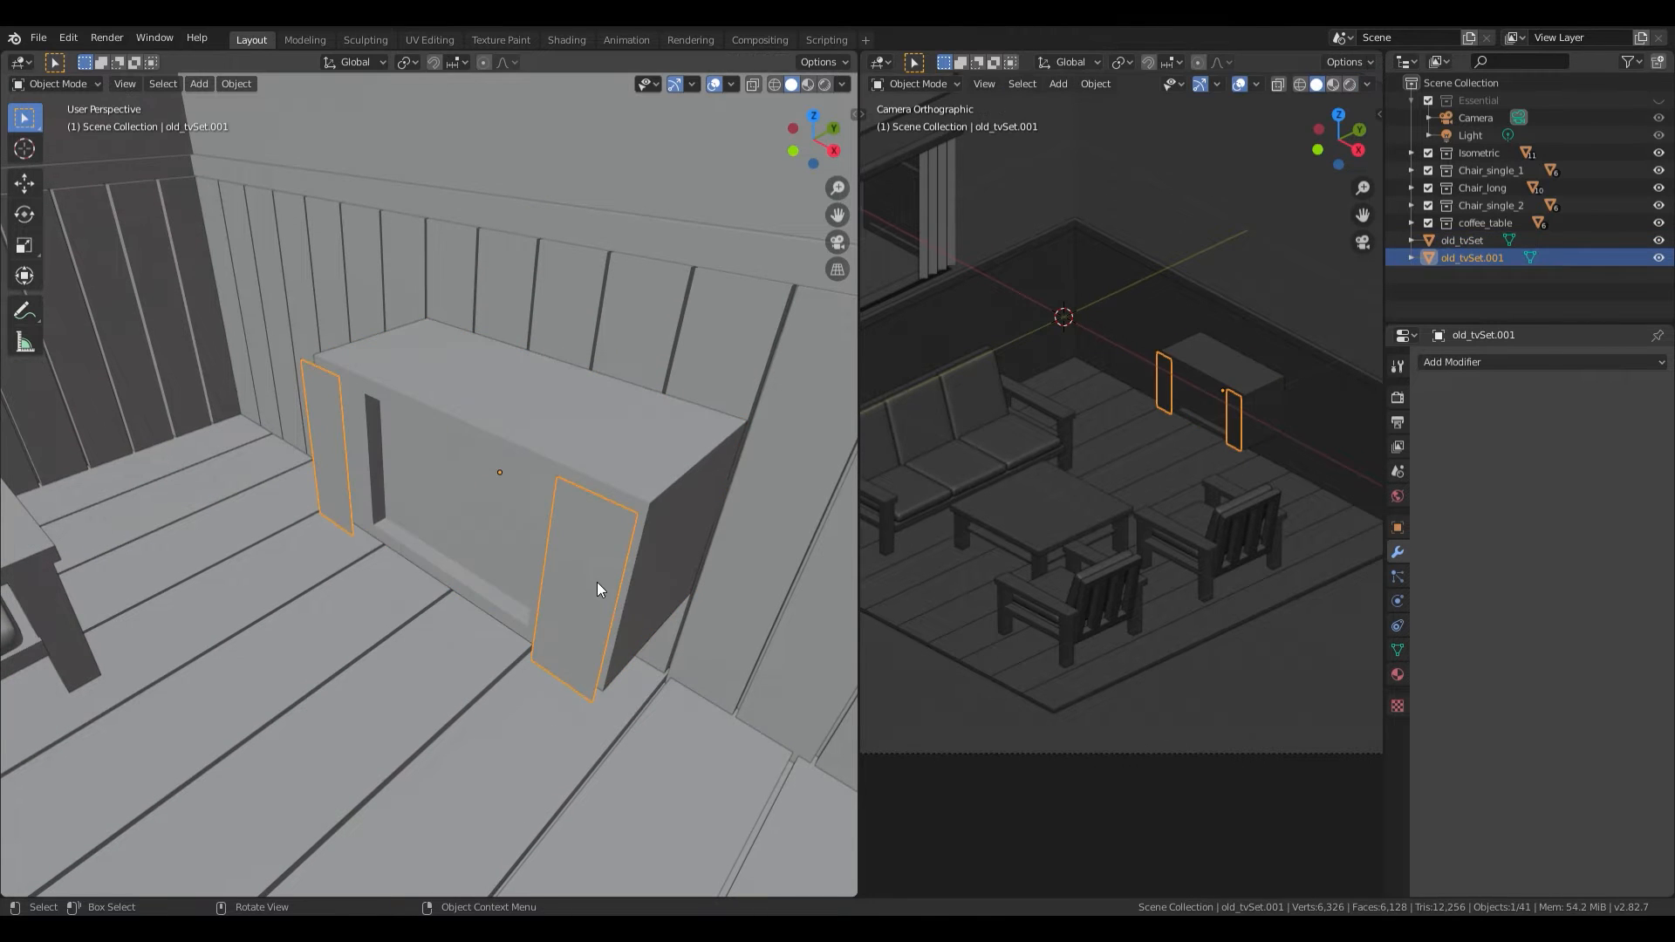
{"action": "key", "text": "KP_1"}
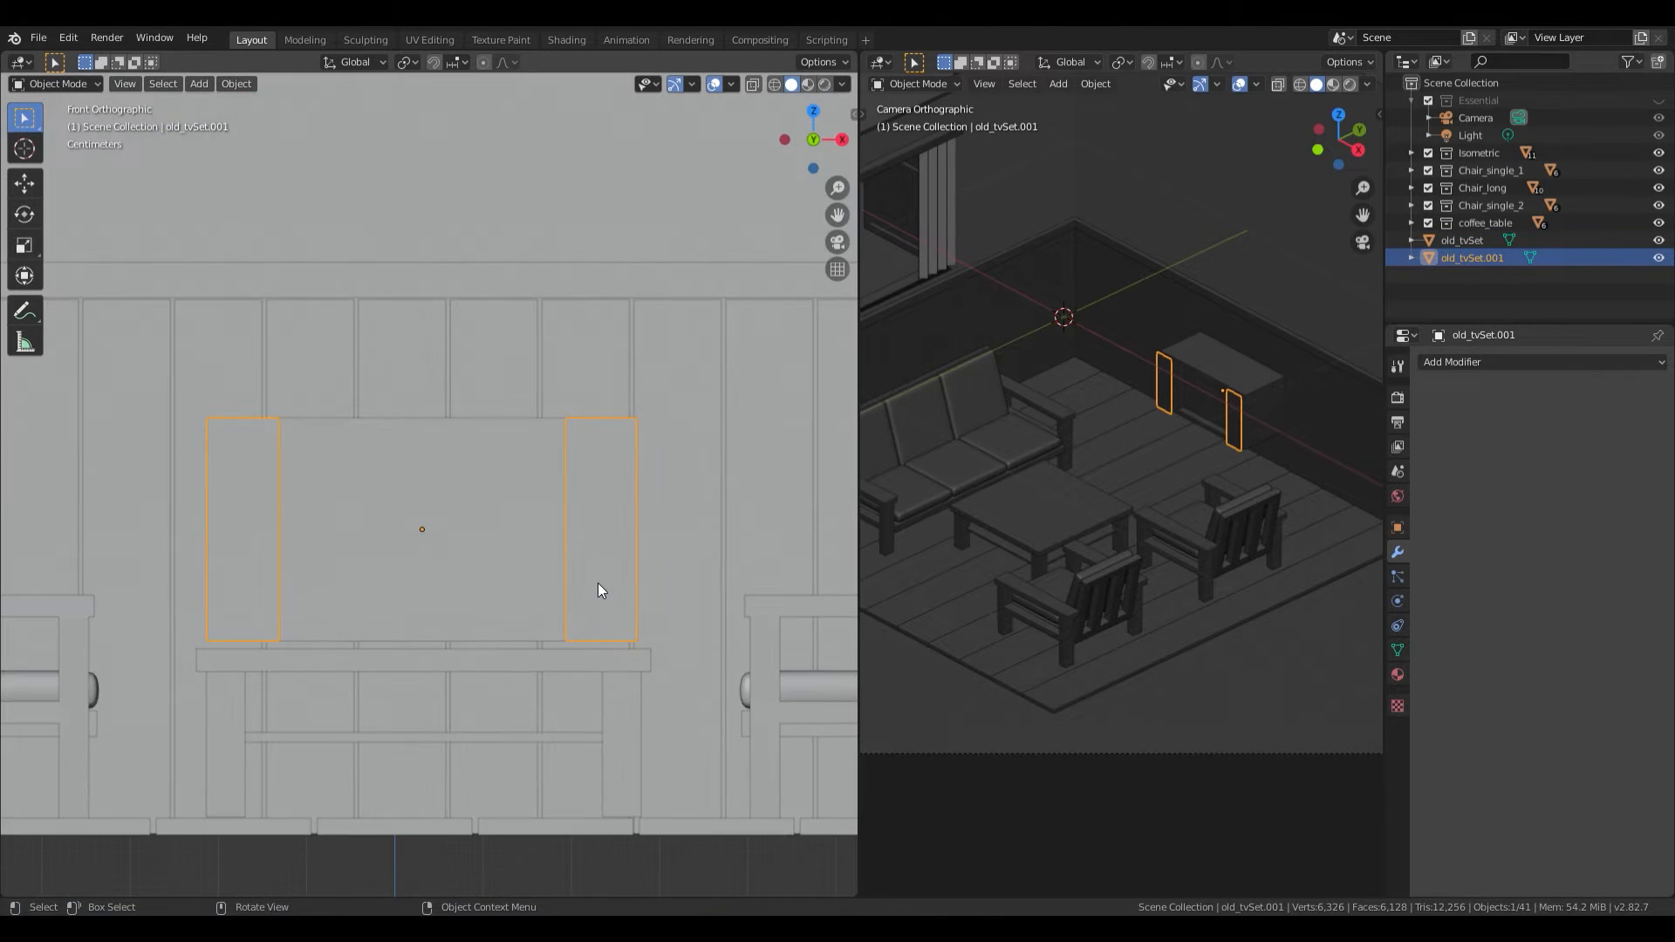
{"action": "scroll", "coordinate": [598, 582], "scroll_direction": "up", "scroll_amount": 3}
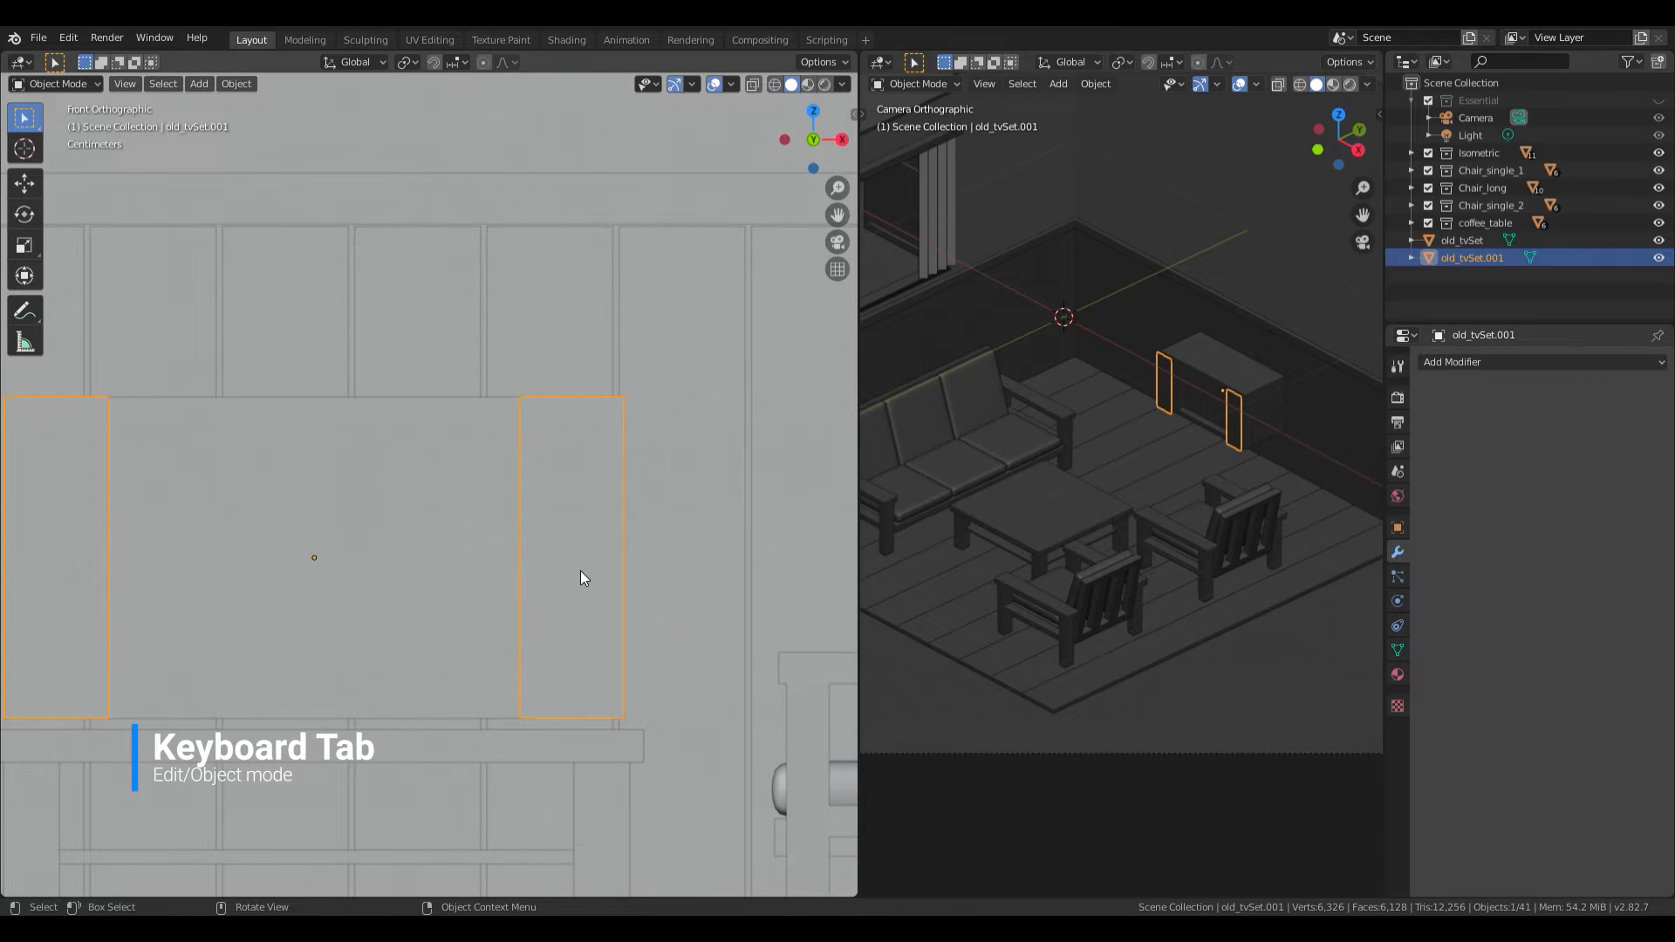
{"action": "key", "text": "Tab"}
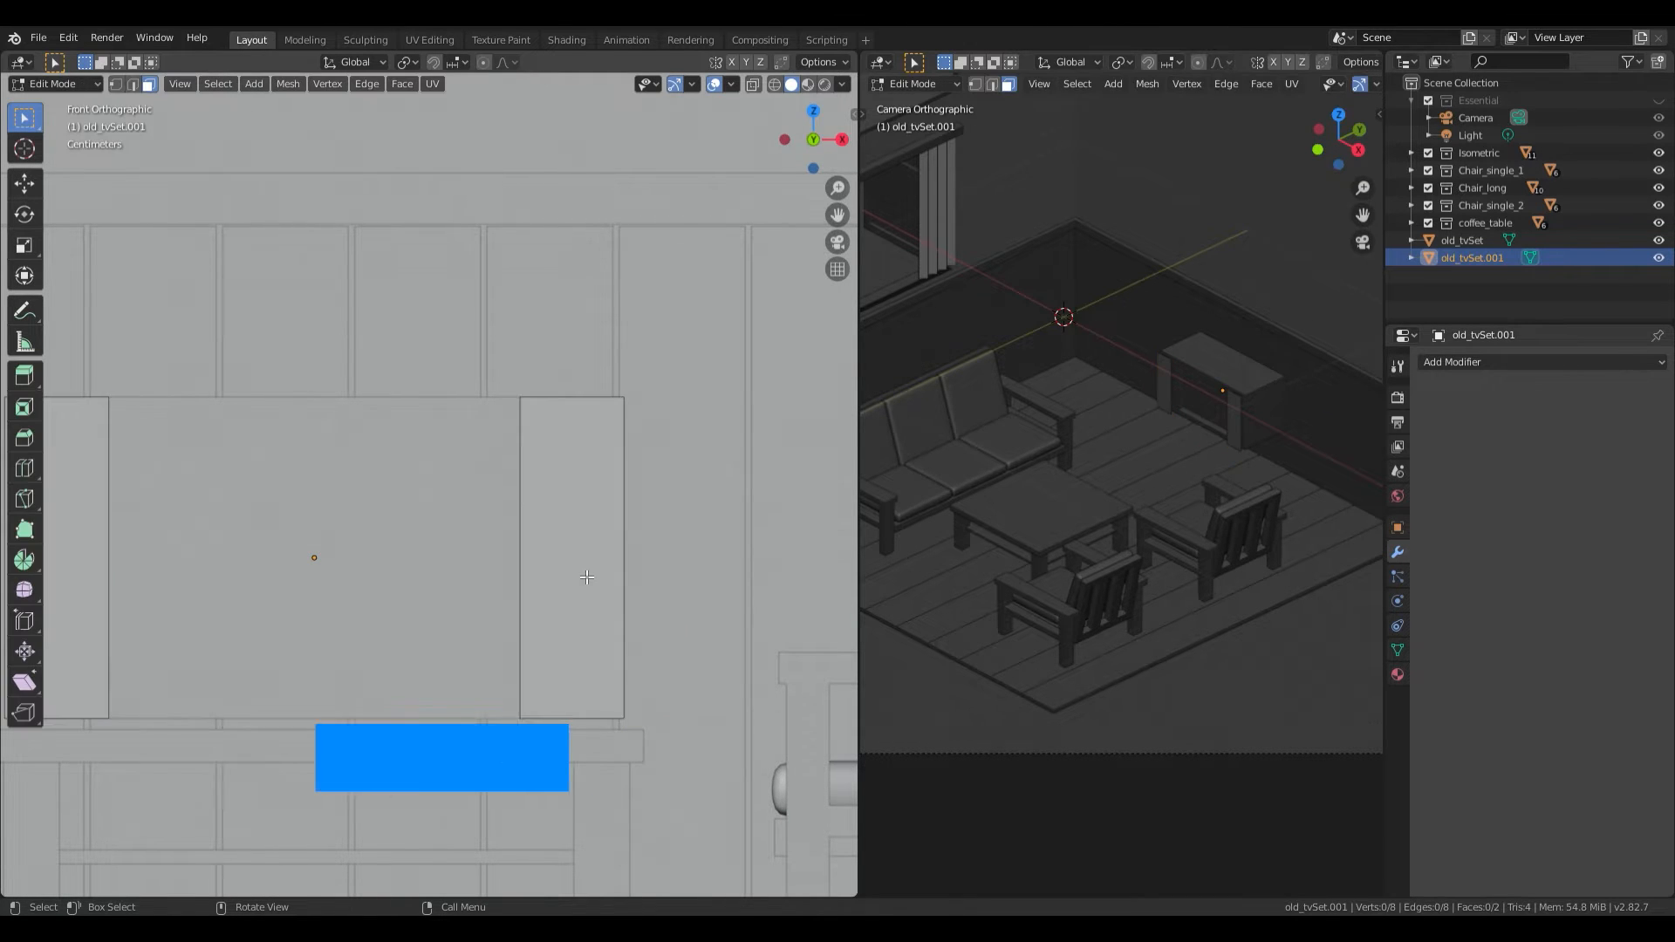
Step: Add six evenly spaced vertical loop cuts to the TV's right side panel
{"action": "key", "text": "l"}
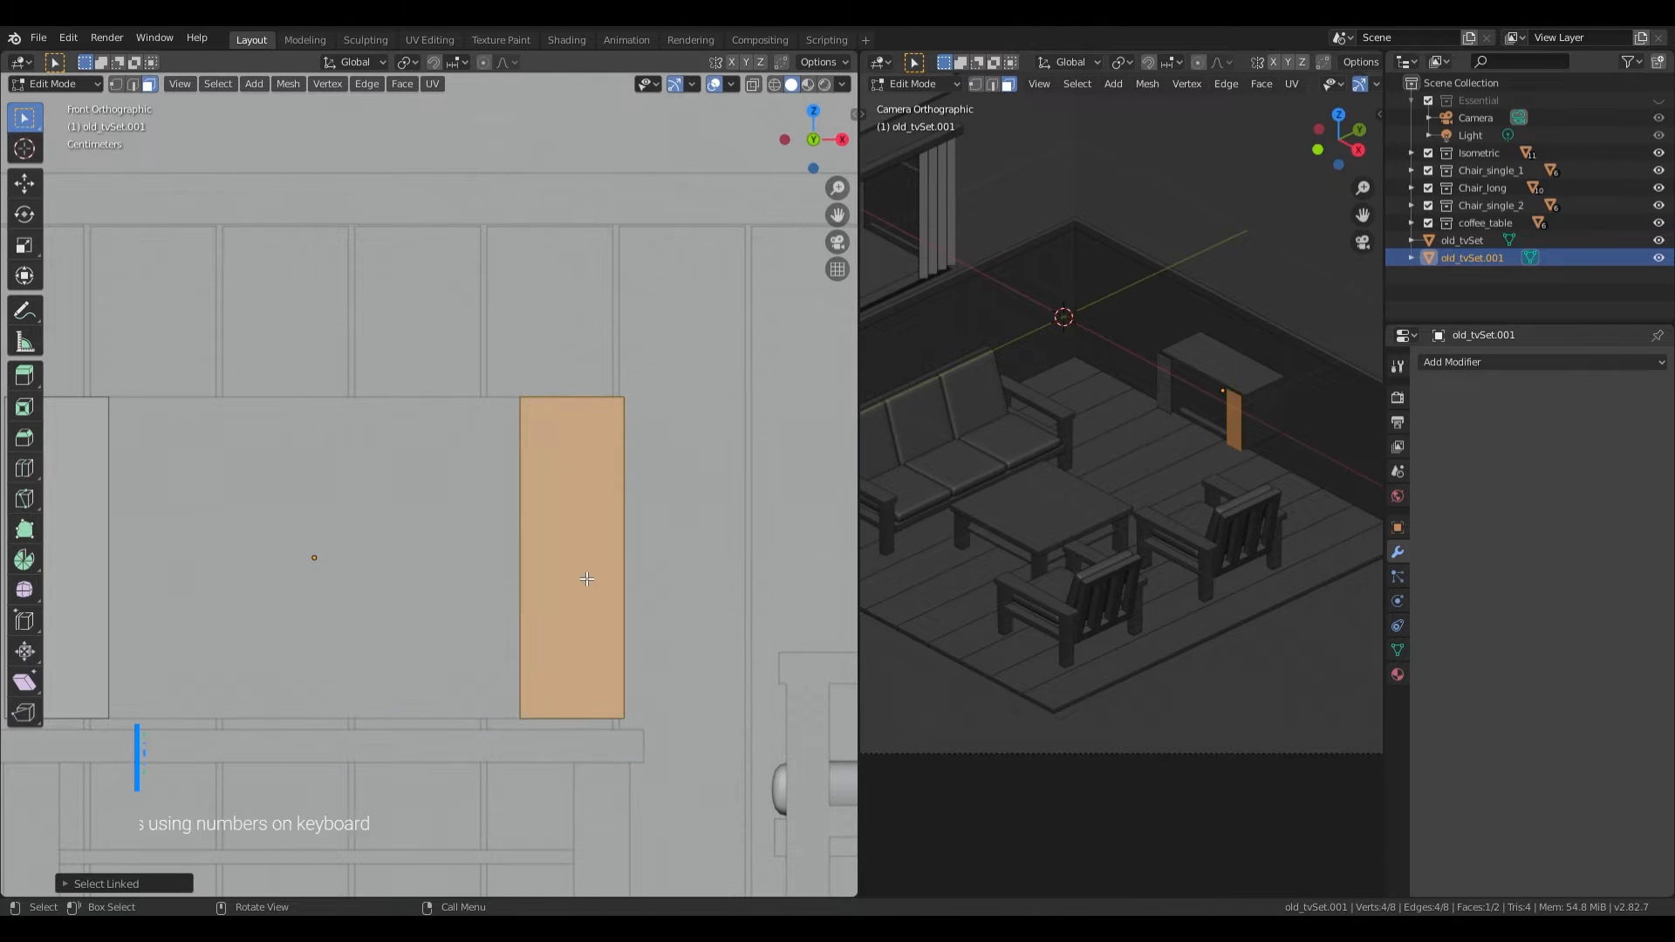
{"action": "key", "text": "ctrl+r"}
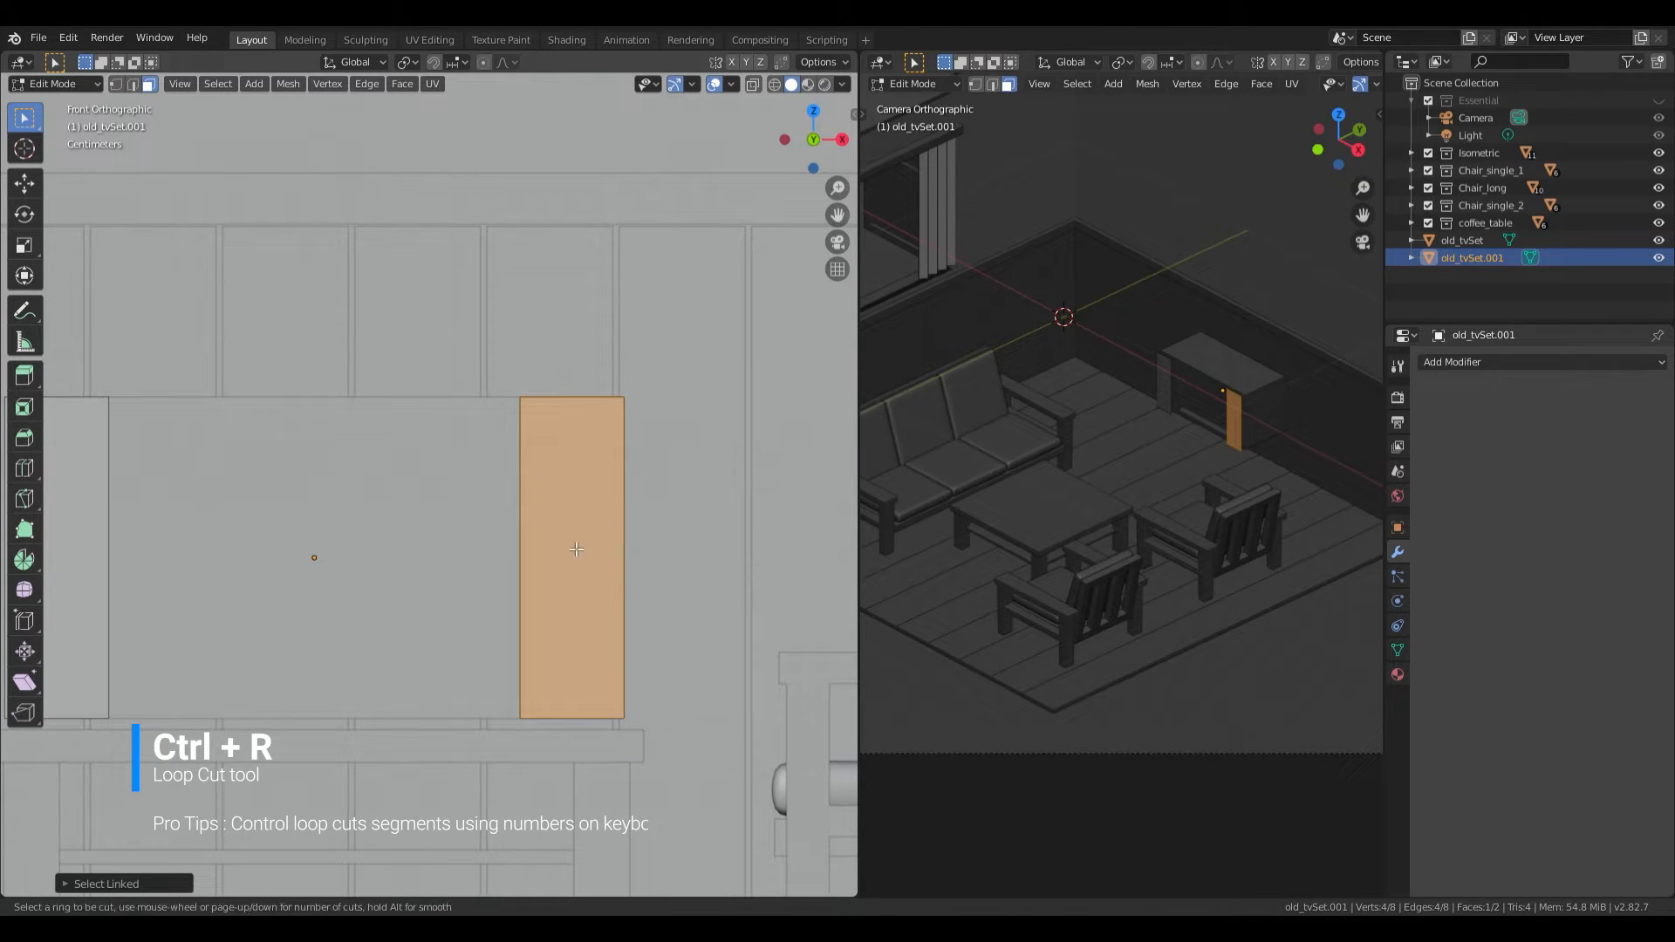
{"action": "key", "text": "6"}
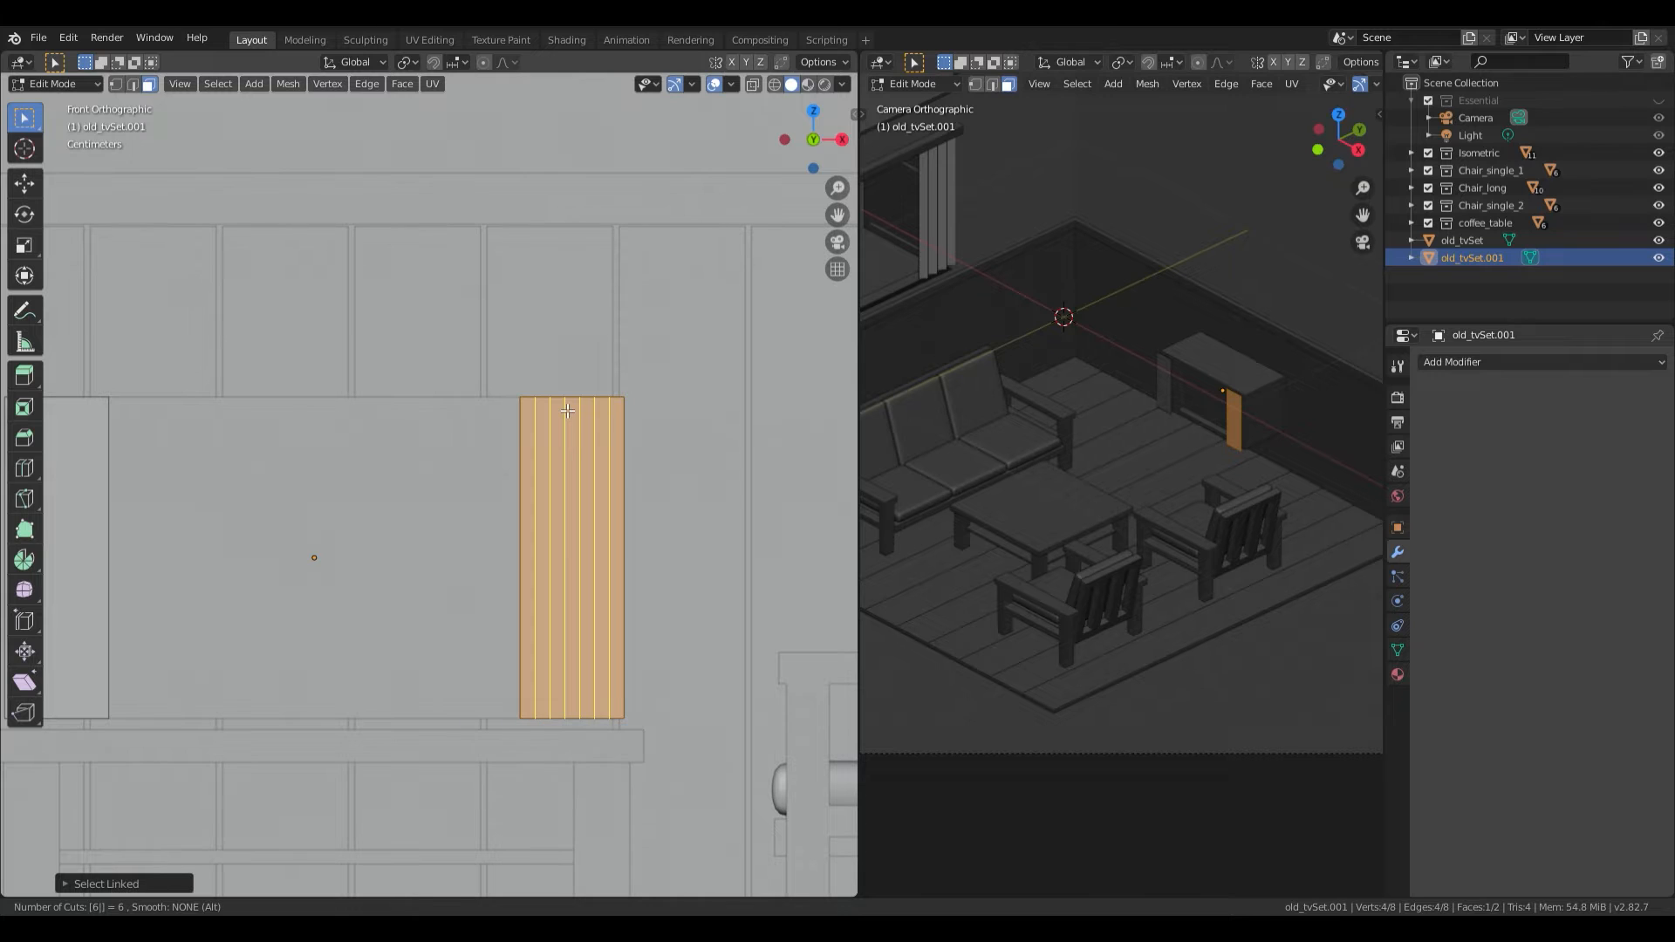
{"action": "left_click", "coordinate": [566, 409]}
{"action": "right_click", "coordinate": [560, 410]}
{"action": "middle_click_drag", "start_coordinate": [428, 489], "coordinate": [560, 486], "text": "shift"}
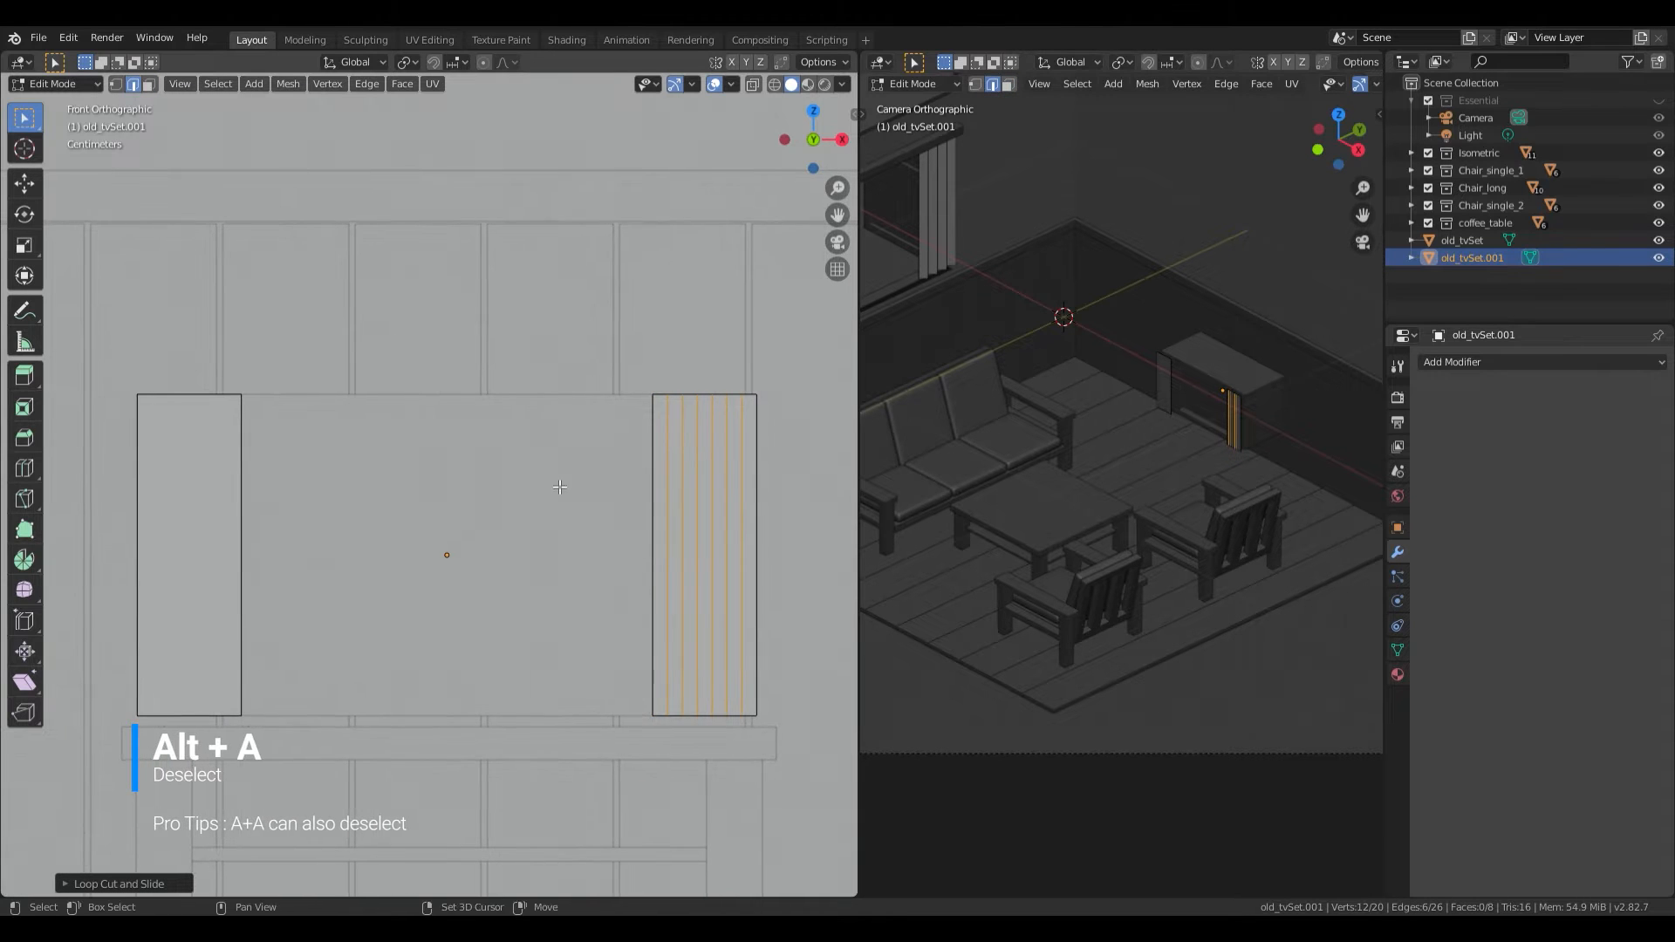
Step: Add six evenly spaced vertical loop cuts to the TV's left side panel
{"action": "key", "text": "ctrl+r"}
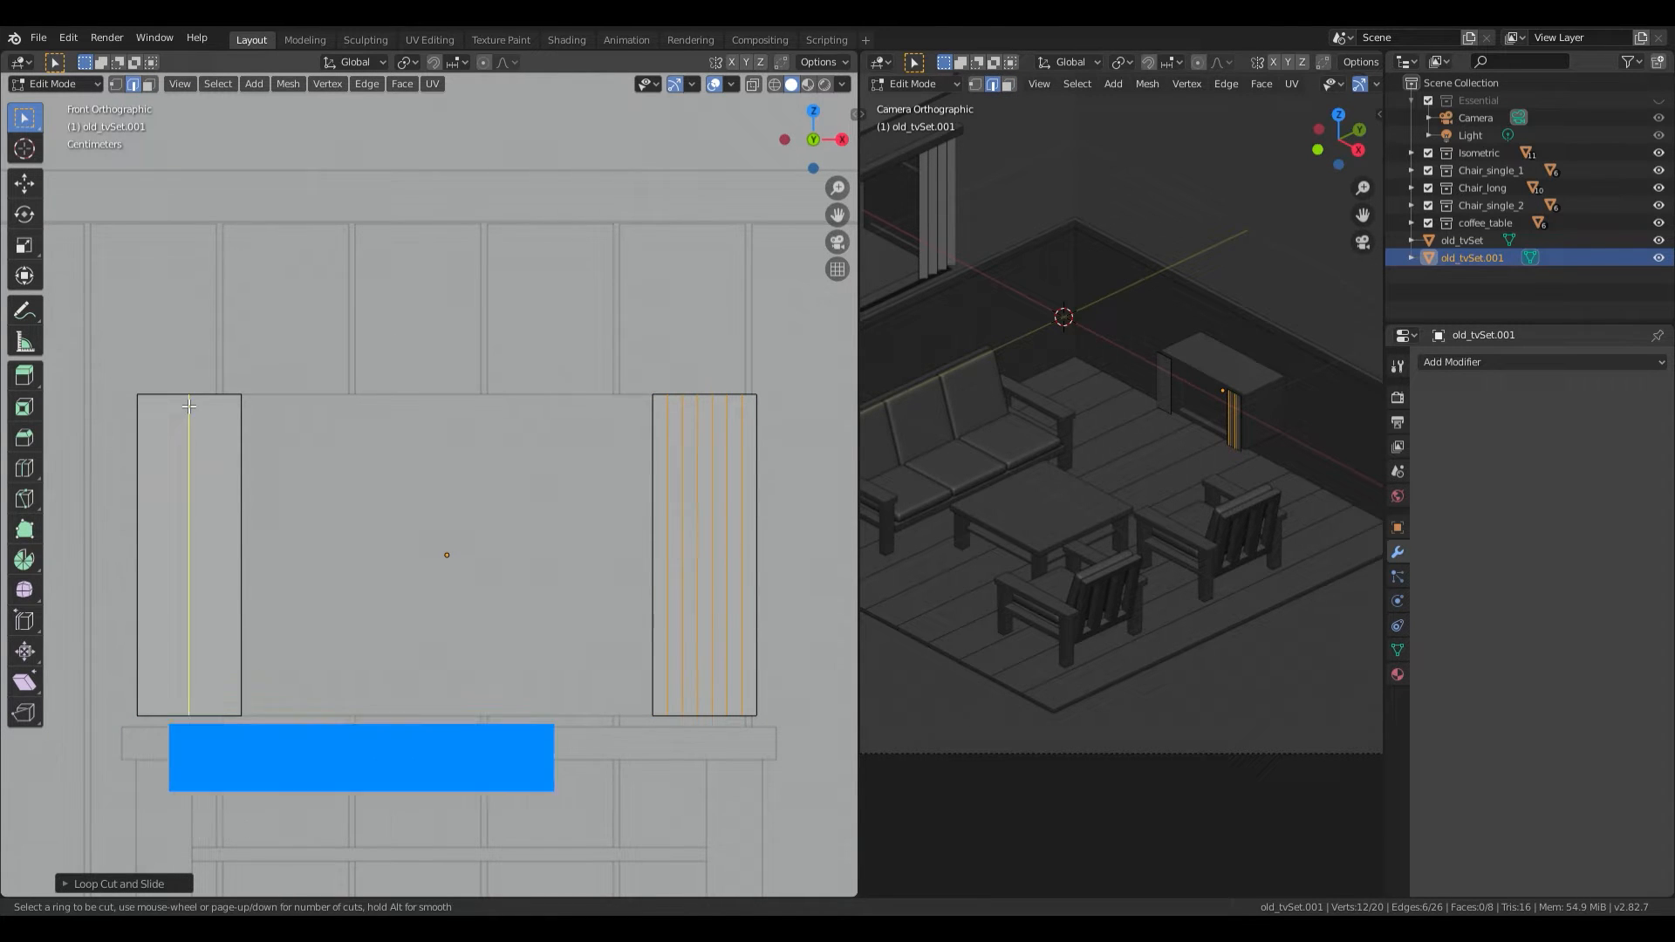
{"action": "key", "text": "6"}
{"action": "left_click", "coordinate": [190, 406]}
{"action": "right_click", "coordinate": [189, 405]}
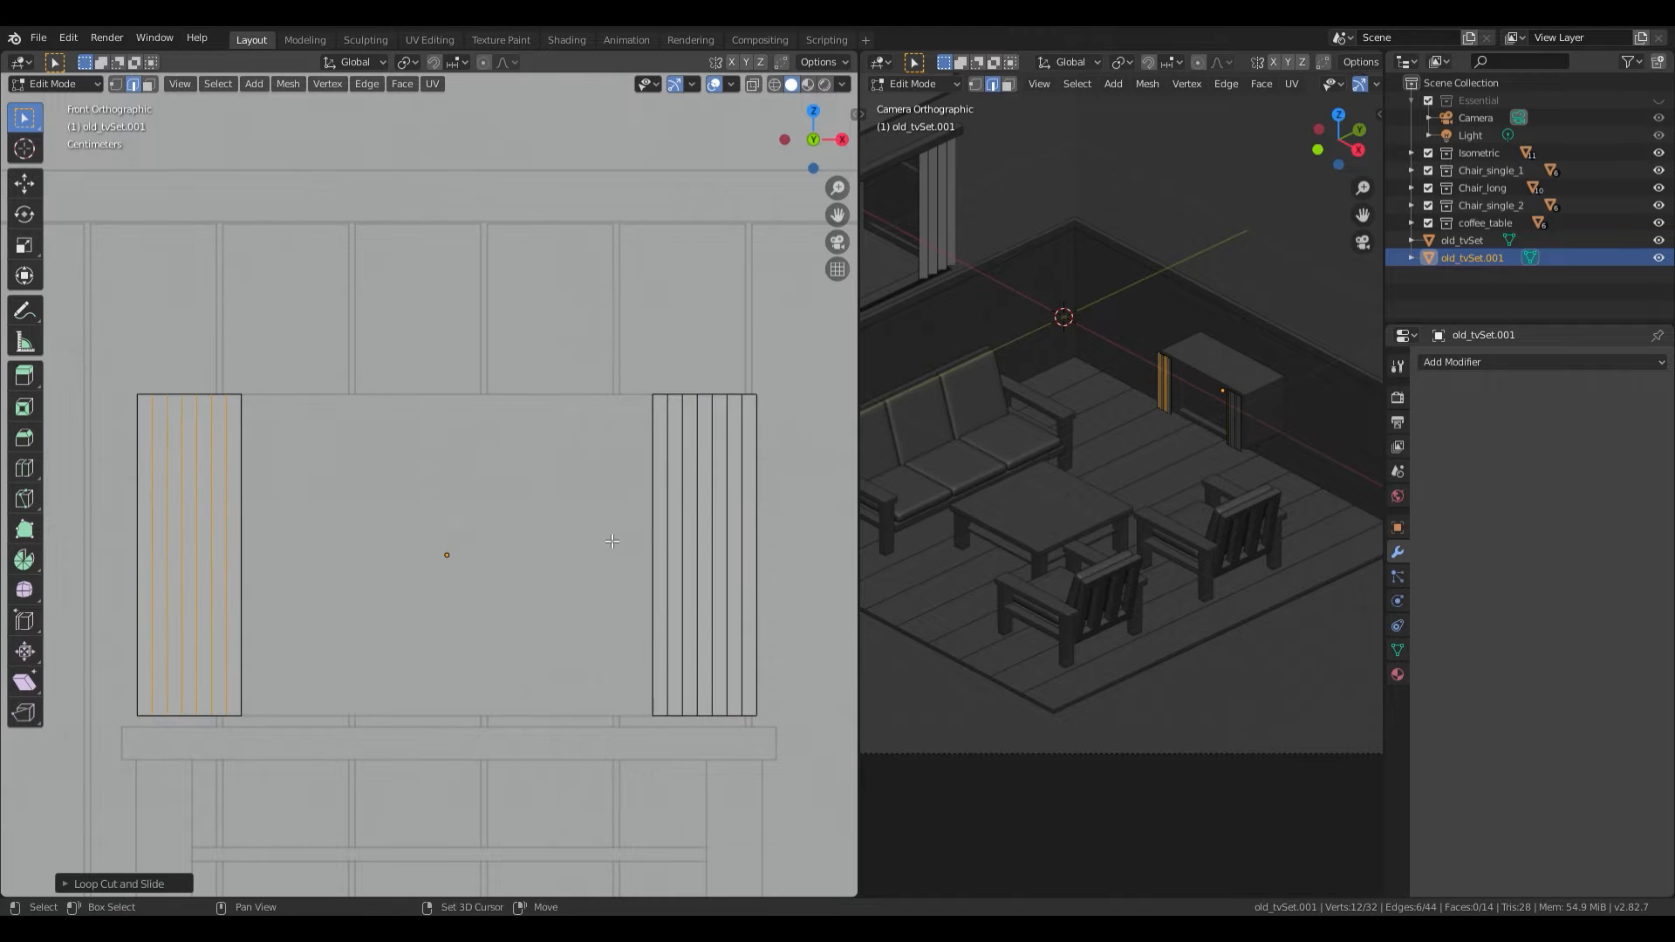
{"action": "middle_click_drag", "start_coordinate": [612, 542], "coordinate": [646, 497]}
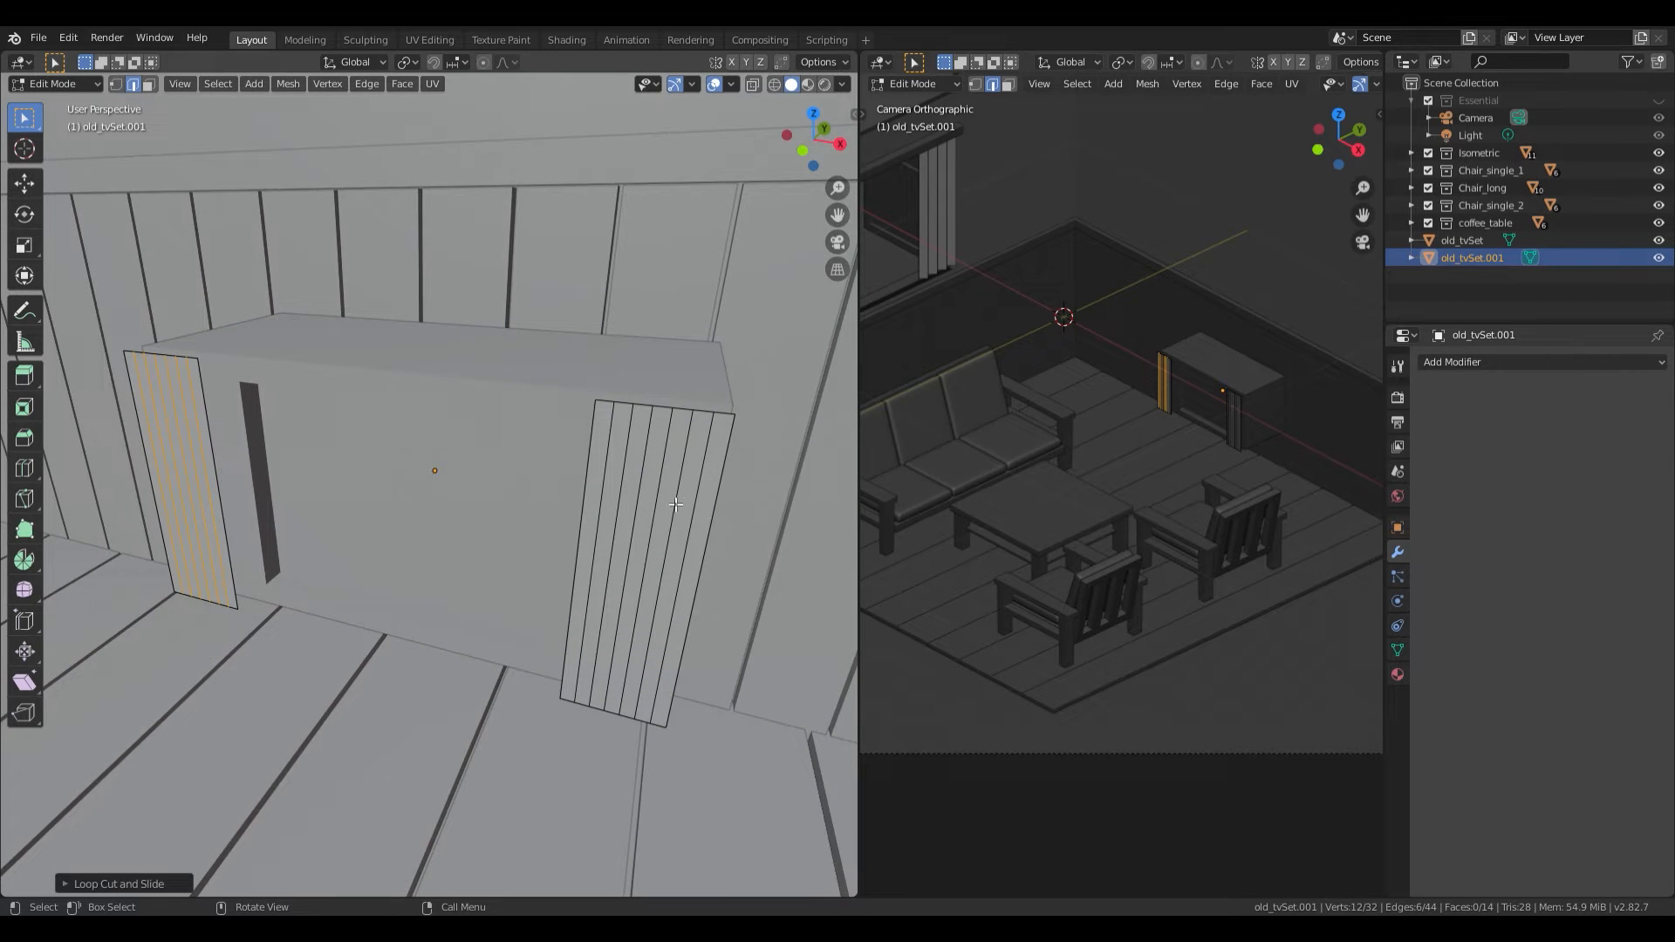
Step: Add two horizontal loop cuts to the left side panel and scale them apart along Z by about 2.7
{"action": "key", "text": "KP_1"}
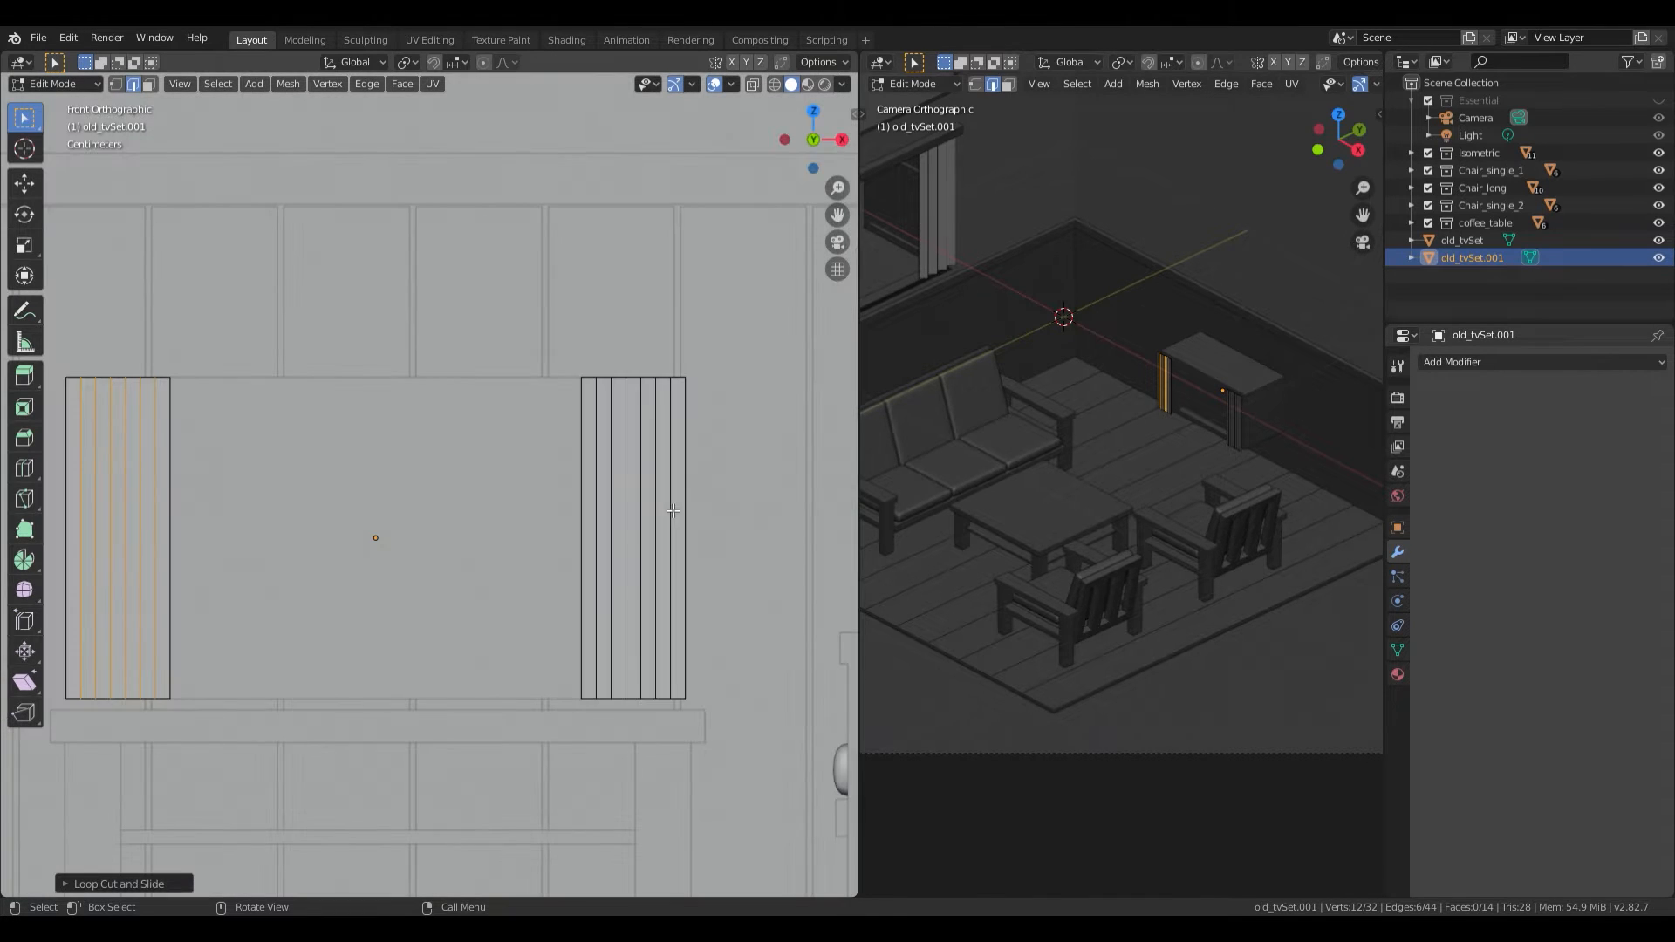
{"action": "key", "text": "ctrl+r"}
{"action": "key", "text": "2"}
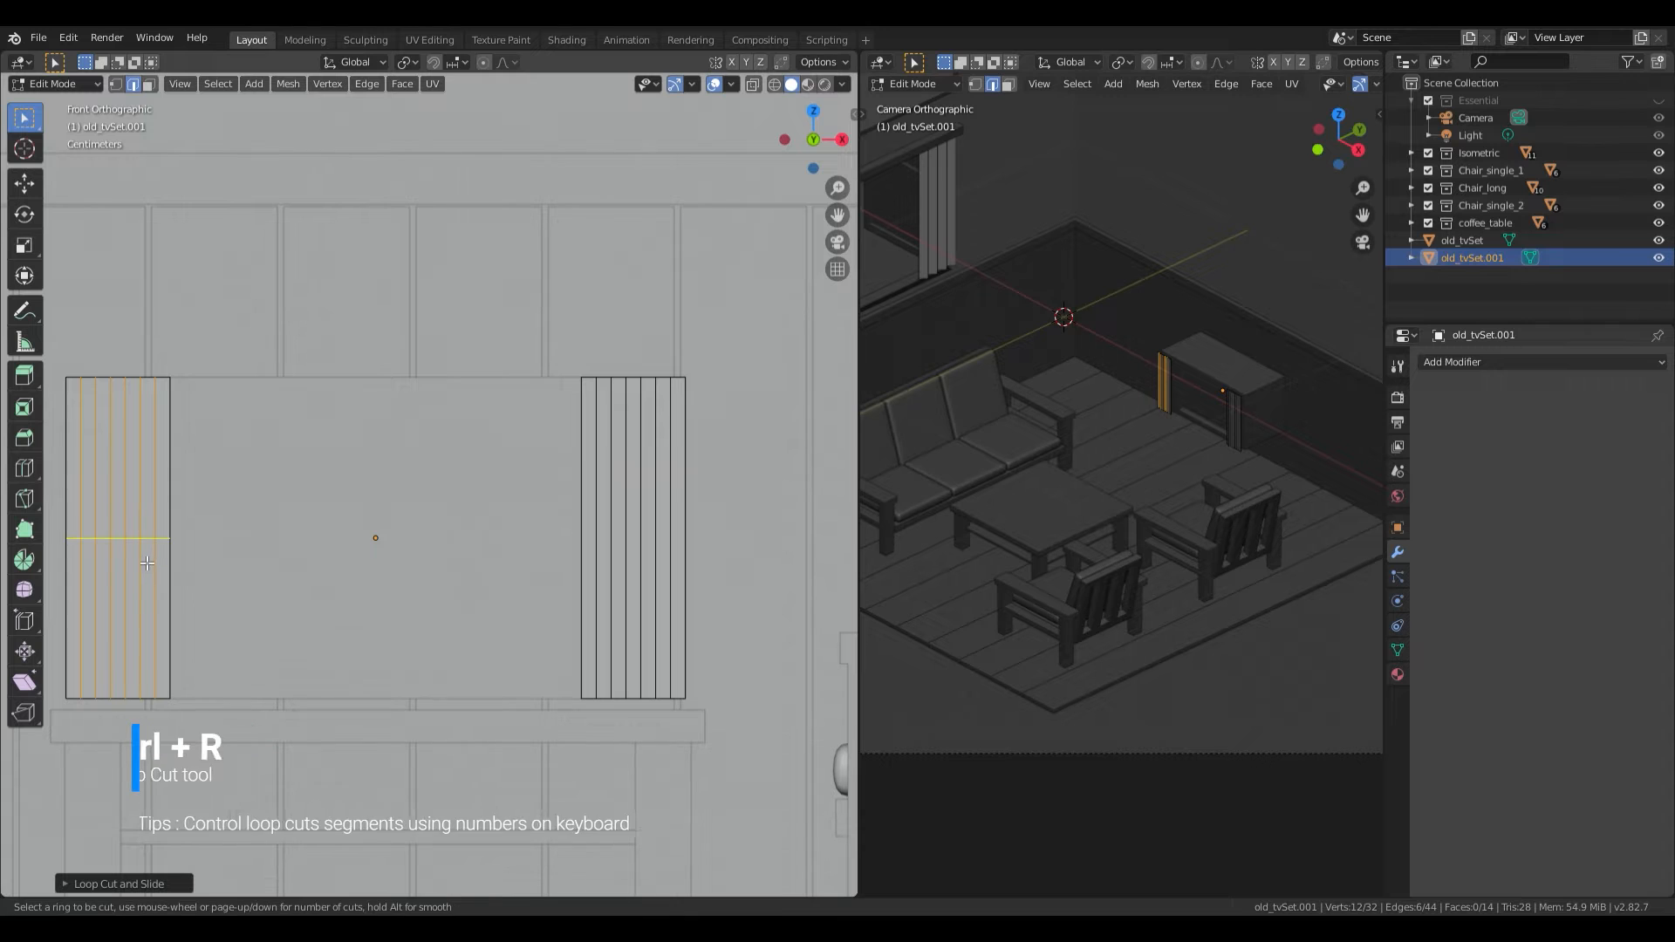
{"action": "left_click", "coordinate": [147, 554]}
{"action": "right_click", "coordinate": [146, 555]}
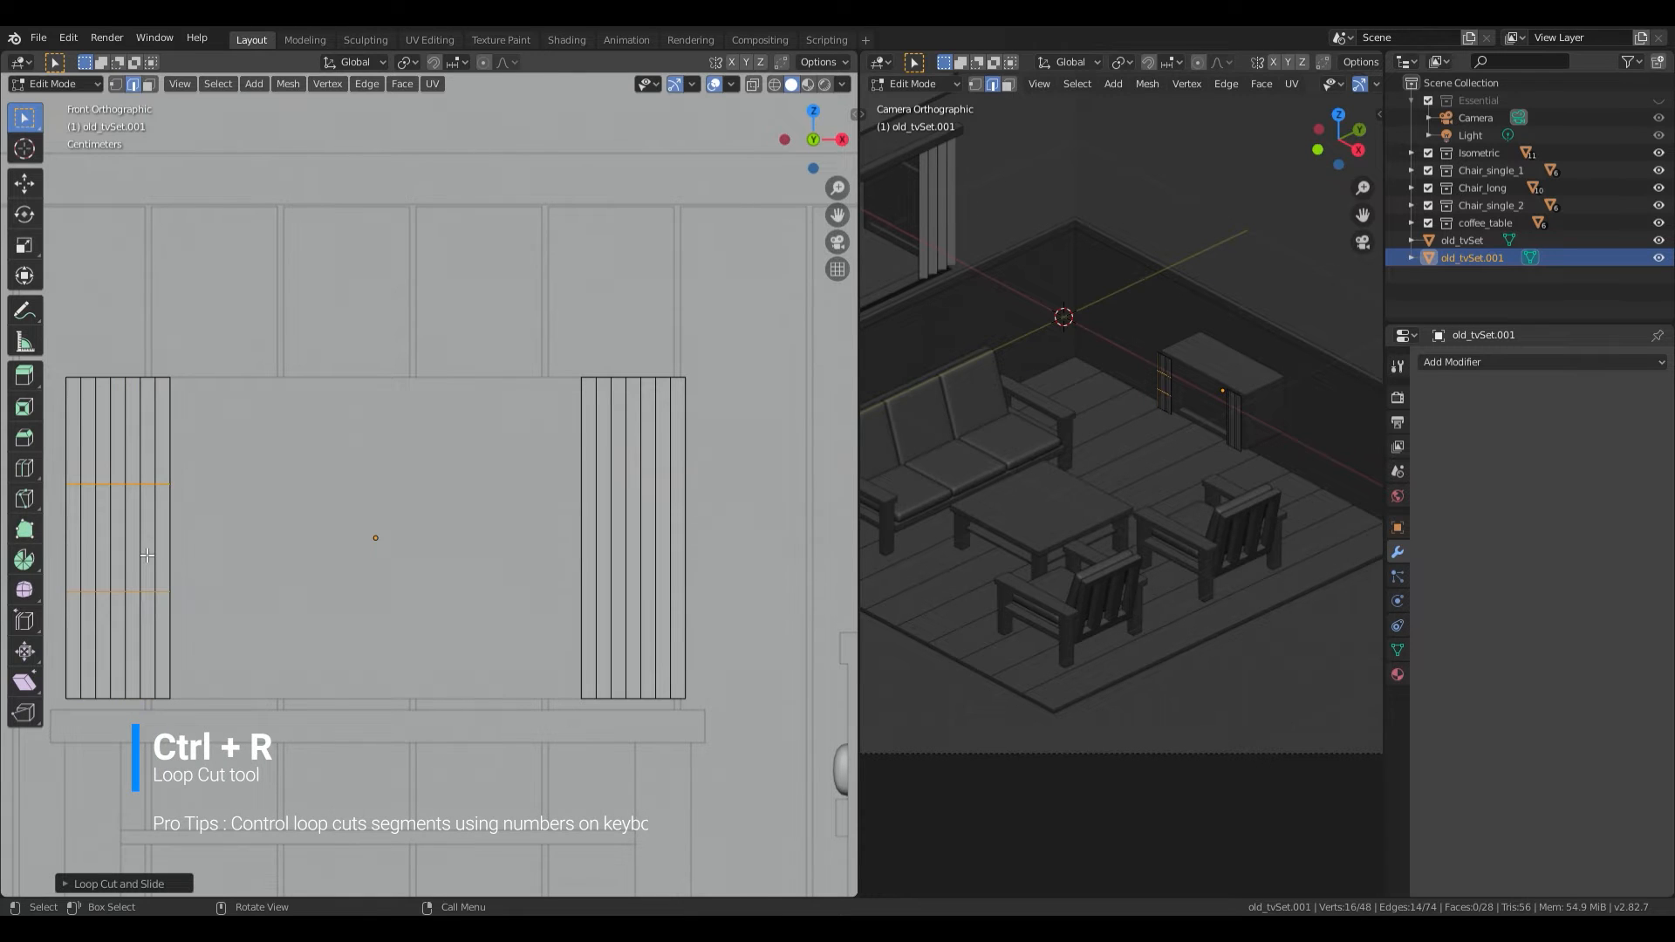
{"action": "key", "text": "s"}
{"action": "key", "text": "z"}
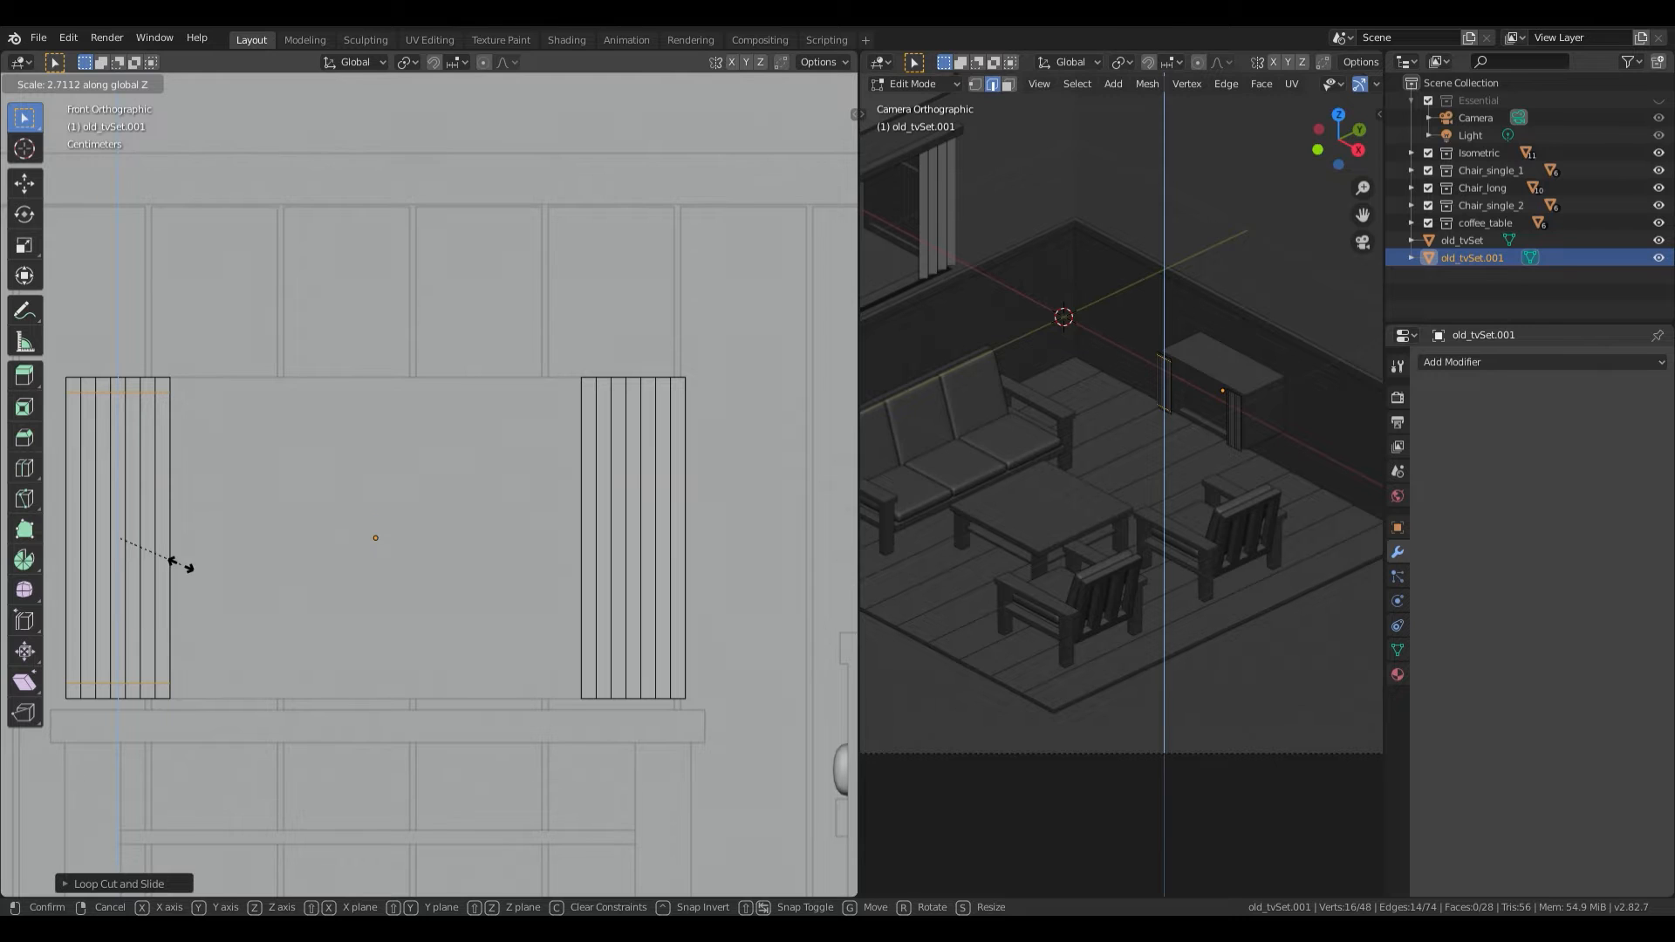
{"action": "left_click", "coordinate": [181, 563]}
Step: Add two horizontal loop cuts to the right side panel and scale them apart along Z, level with the left panel's cuts
{"action": "middle_click_drag", "start_coordinate": [276, 579], "coordinate": [299, 581], "text": "shift"}
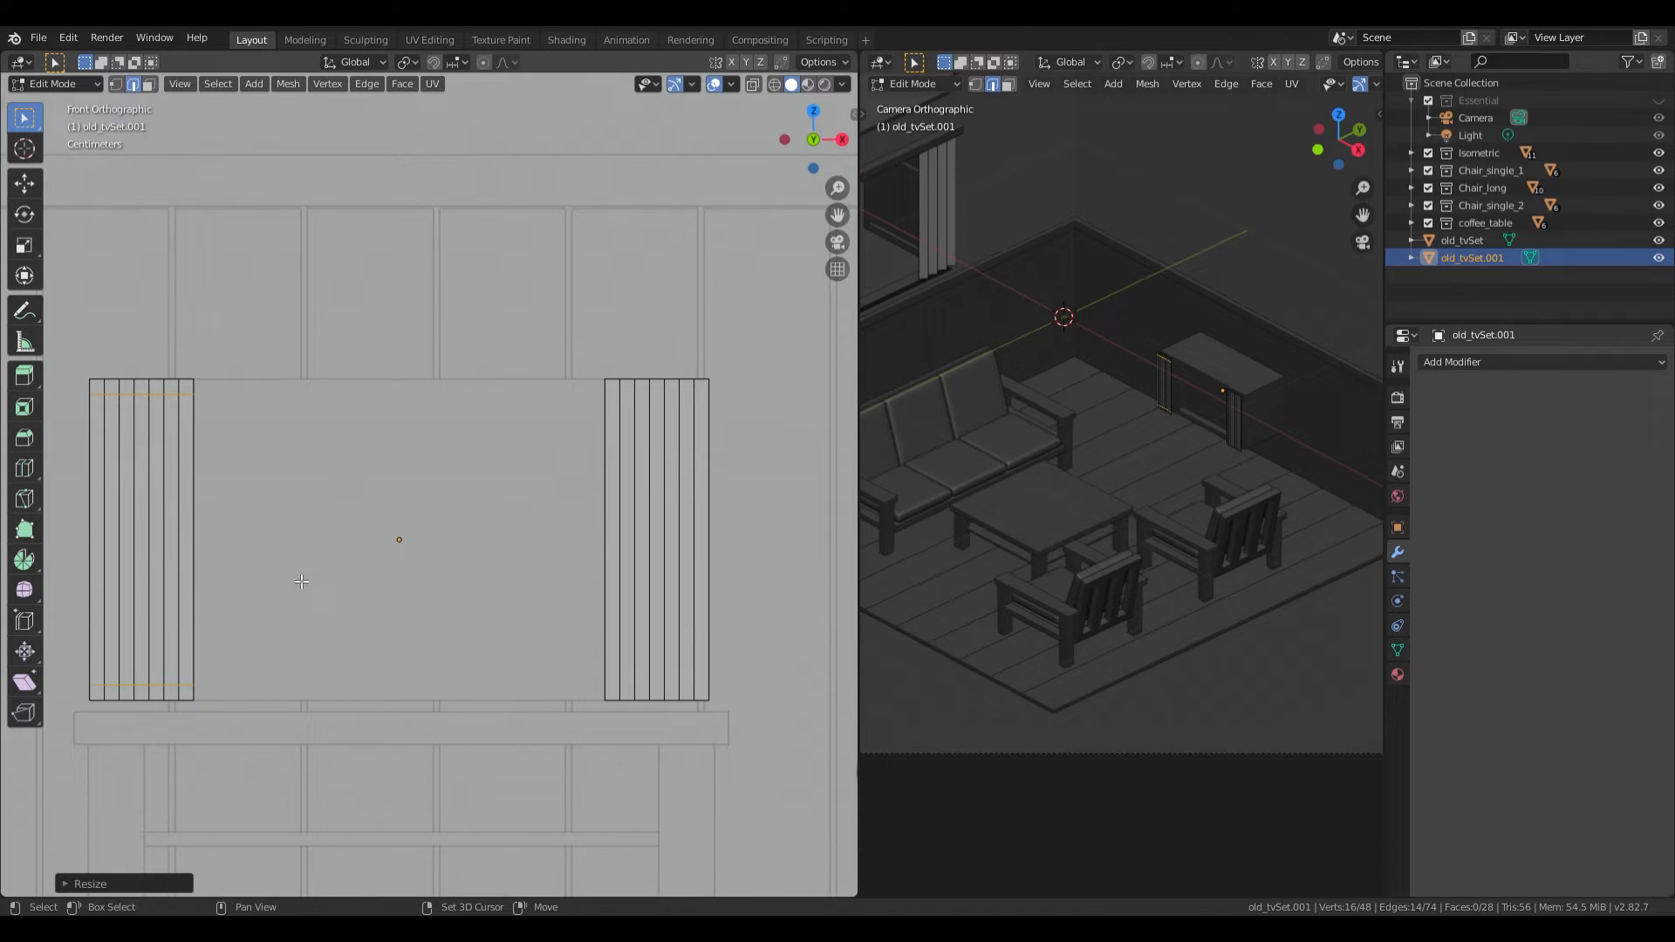
{"action": "key", "text": "ctrl+r"}
{"action": "scroll", "coordinate": [677, 565], "scroll_direction": "up", "scroll_amount": 1}
{"action": "left_click", "coordinate": [673, 562]}
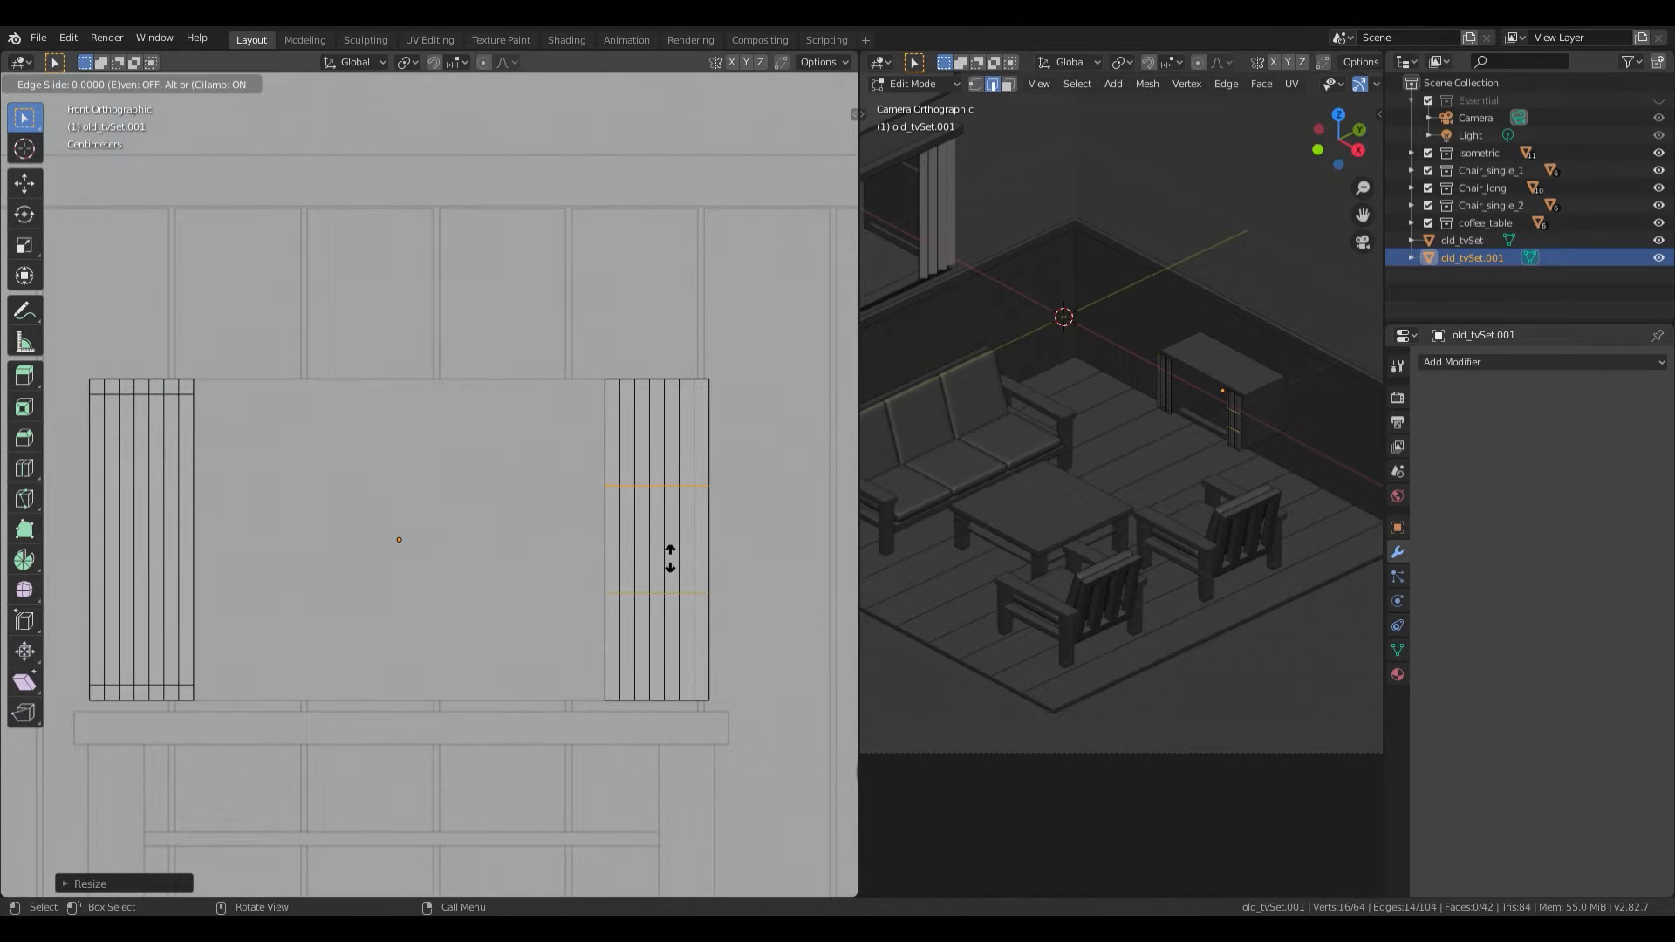
{"action": "right_click", "coordinate": [677, 565]}
{"action": "key", "text": "s"}
{"action": "key", "text": "z"}
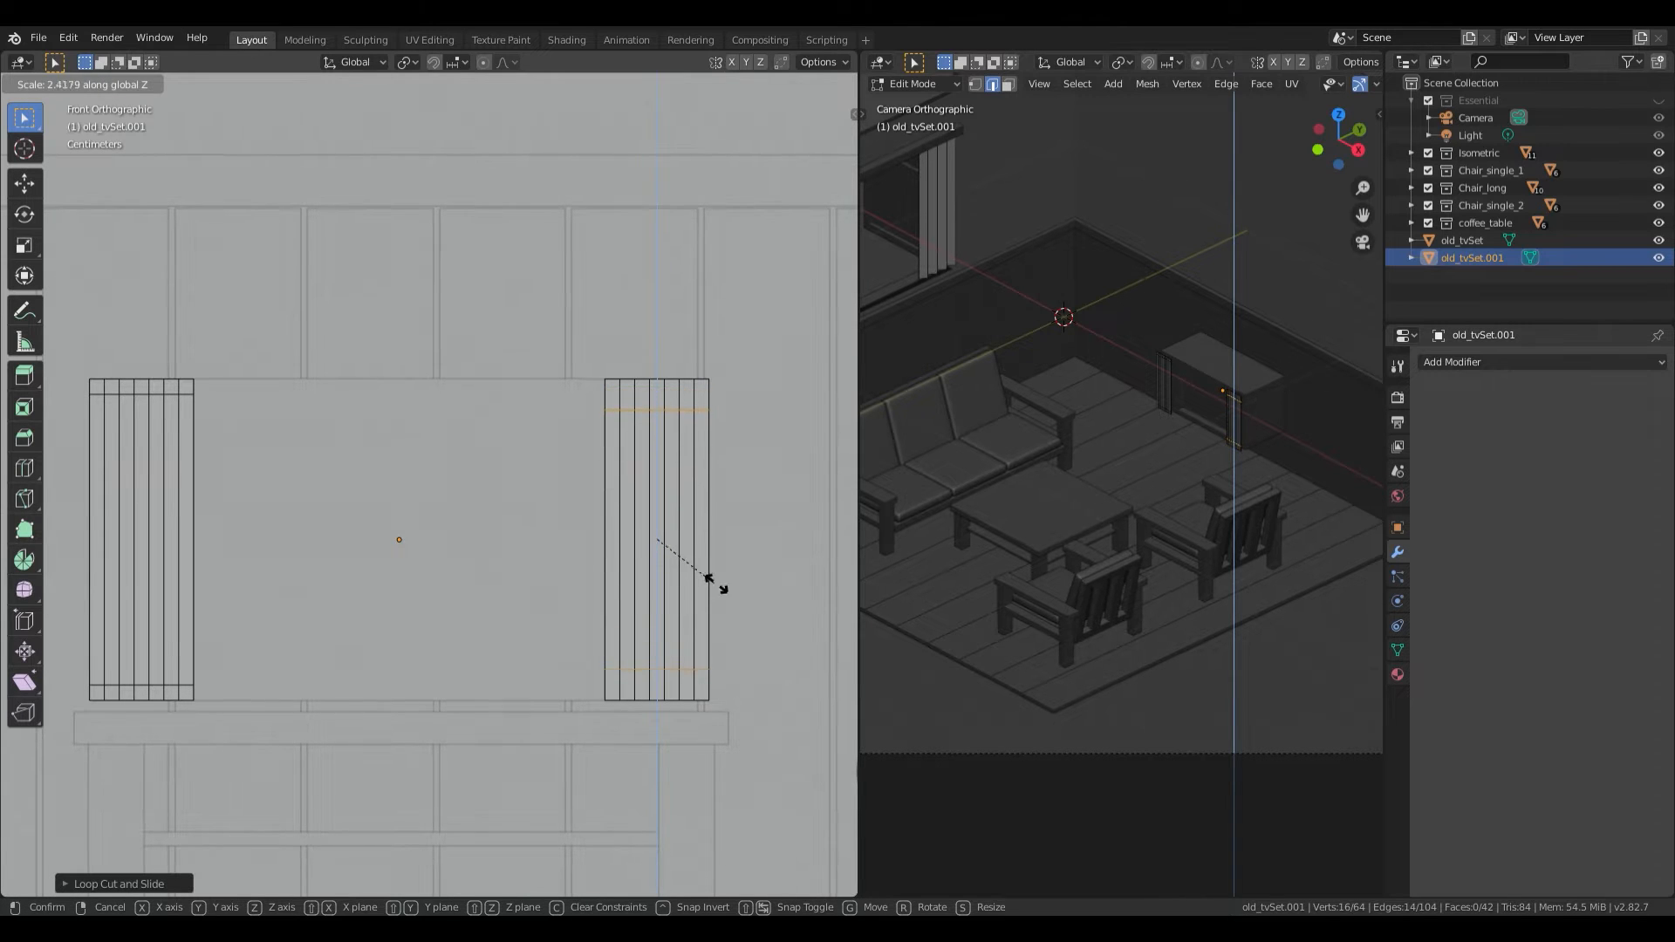
{"action": "left_click", "coordinate": [779, 609]}
Step: Select every second tall vertical face, three on each side panel, in face select mode
{"action": "left_click", "coordinate": [307, 516]}
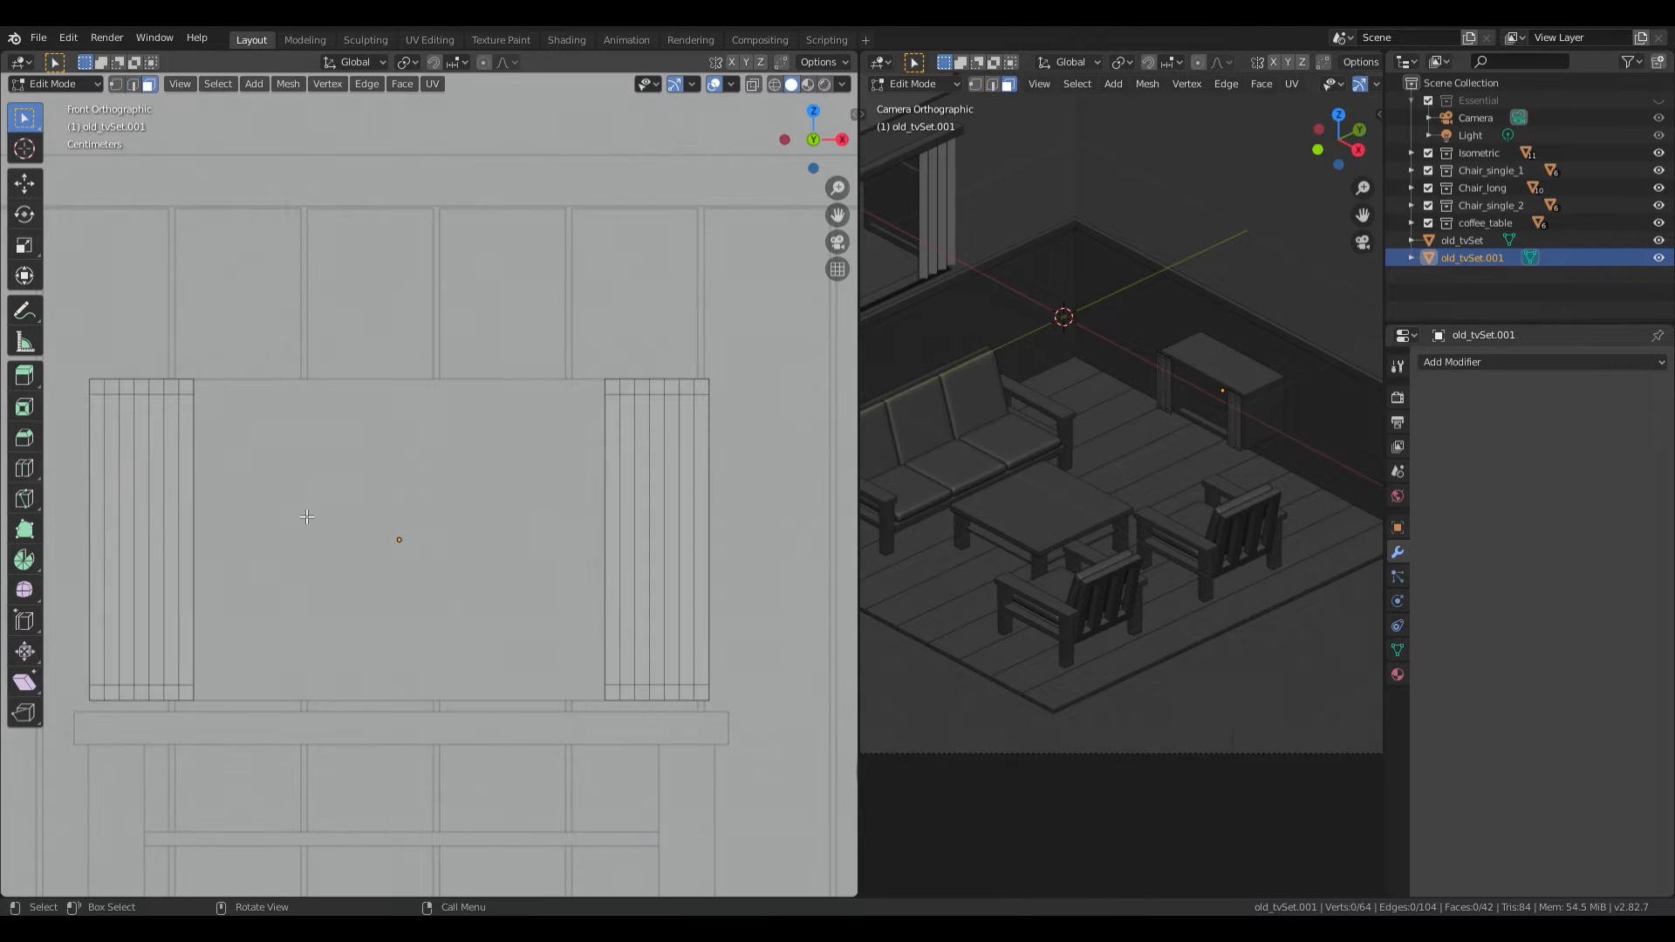
{"action": "key", "text": "3"}
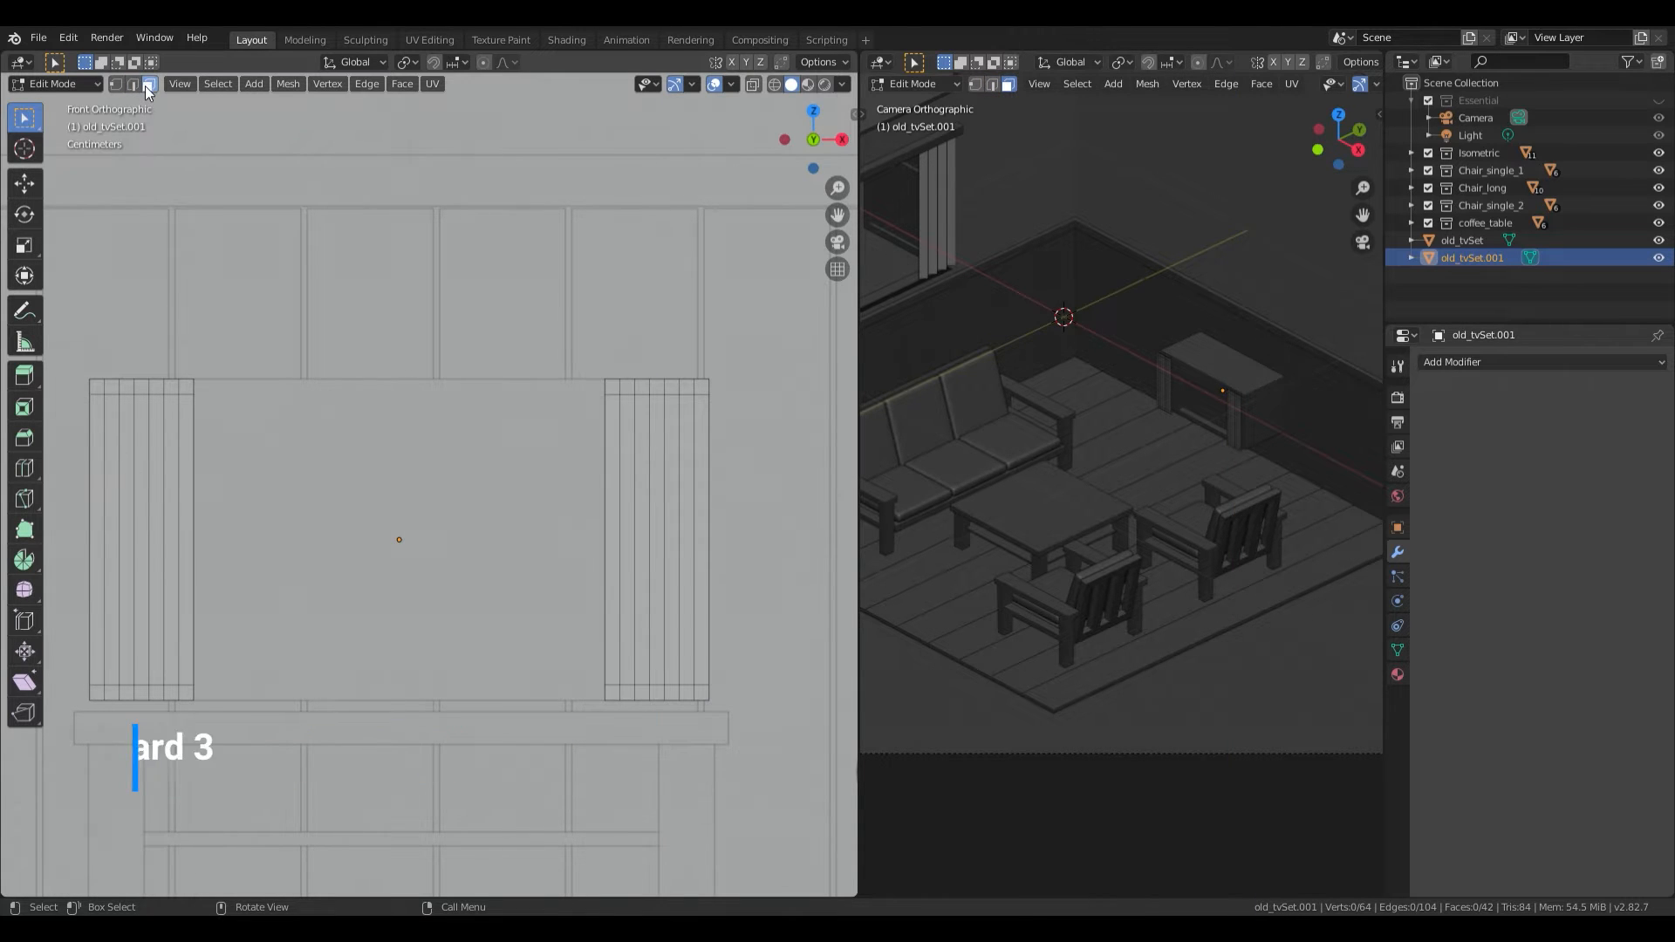
{"action": "left_click", "coordinate": [119, 437]}
{"action": "left_click", "coordinate": [142, 440], "text": "shift"}
{"action": "left_click", "coordinate": [172, 443], "text": "shift"}
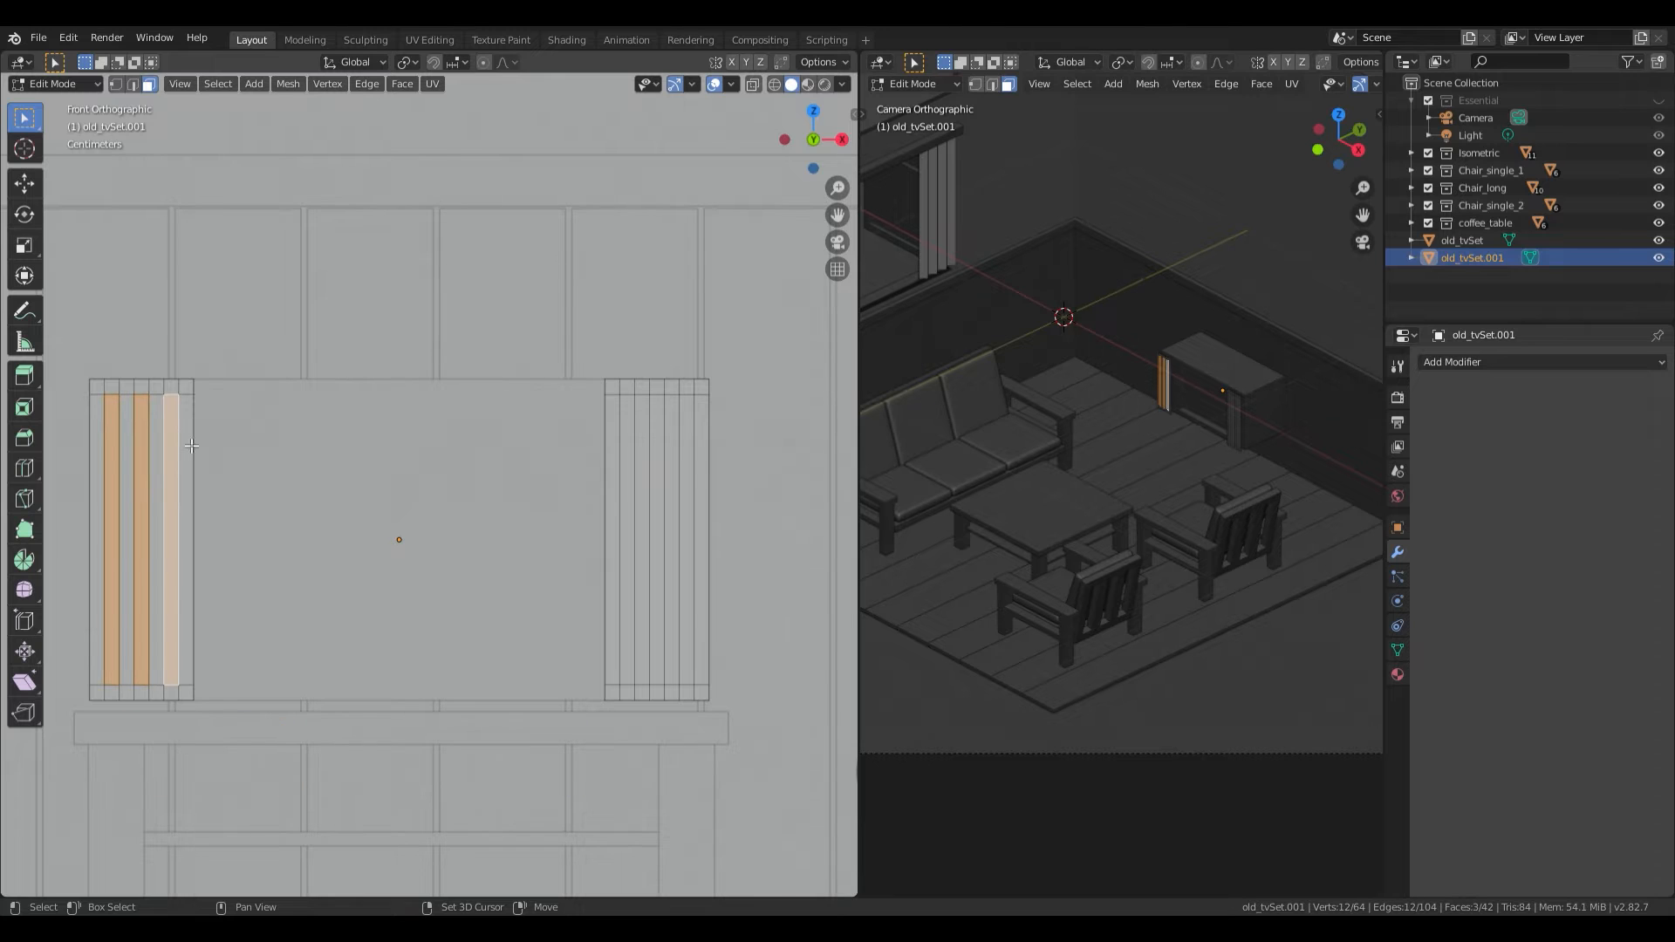
{"action": "left_click", "coordinate": [634, 476], "text": "shift"}
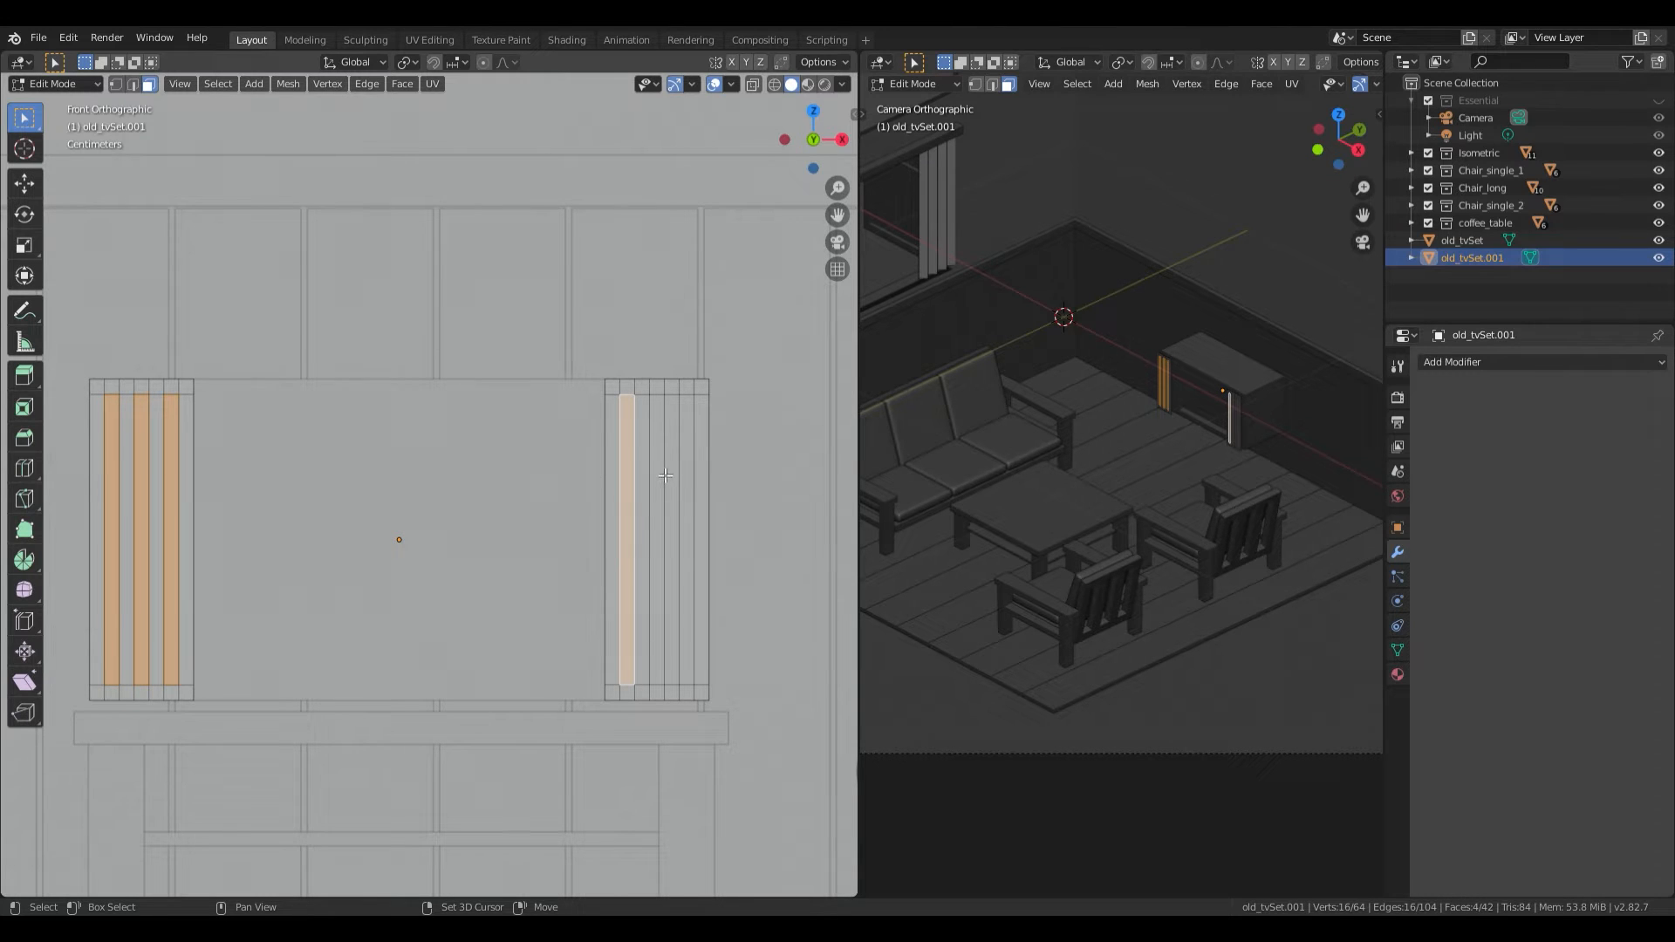
{"action": "left_click", "coordinate": [665, 477], "text": "shift"}
{"action": "left_click", "coordinate": [691, 489], "text": "shift"}
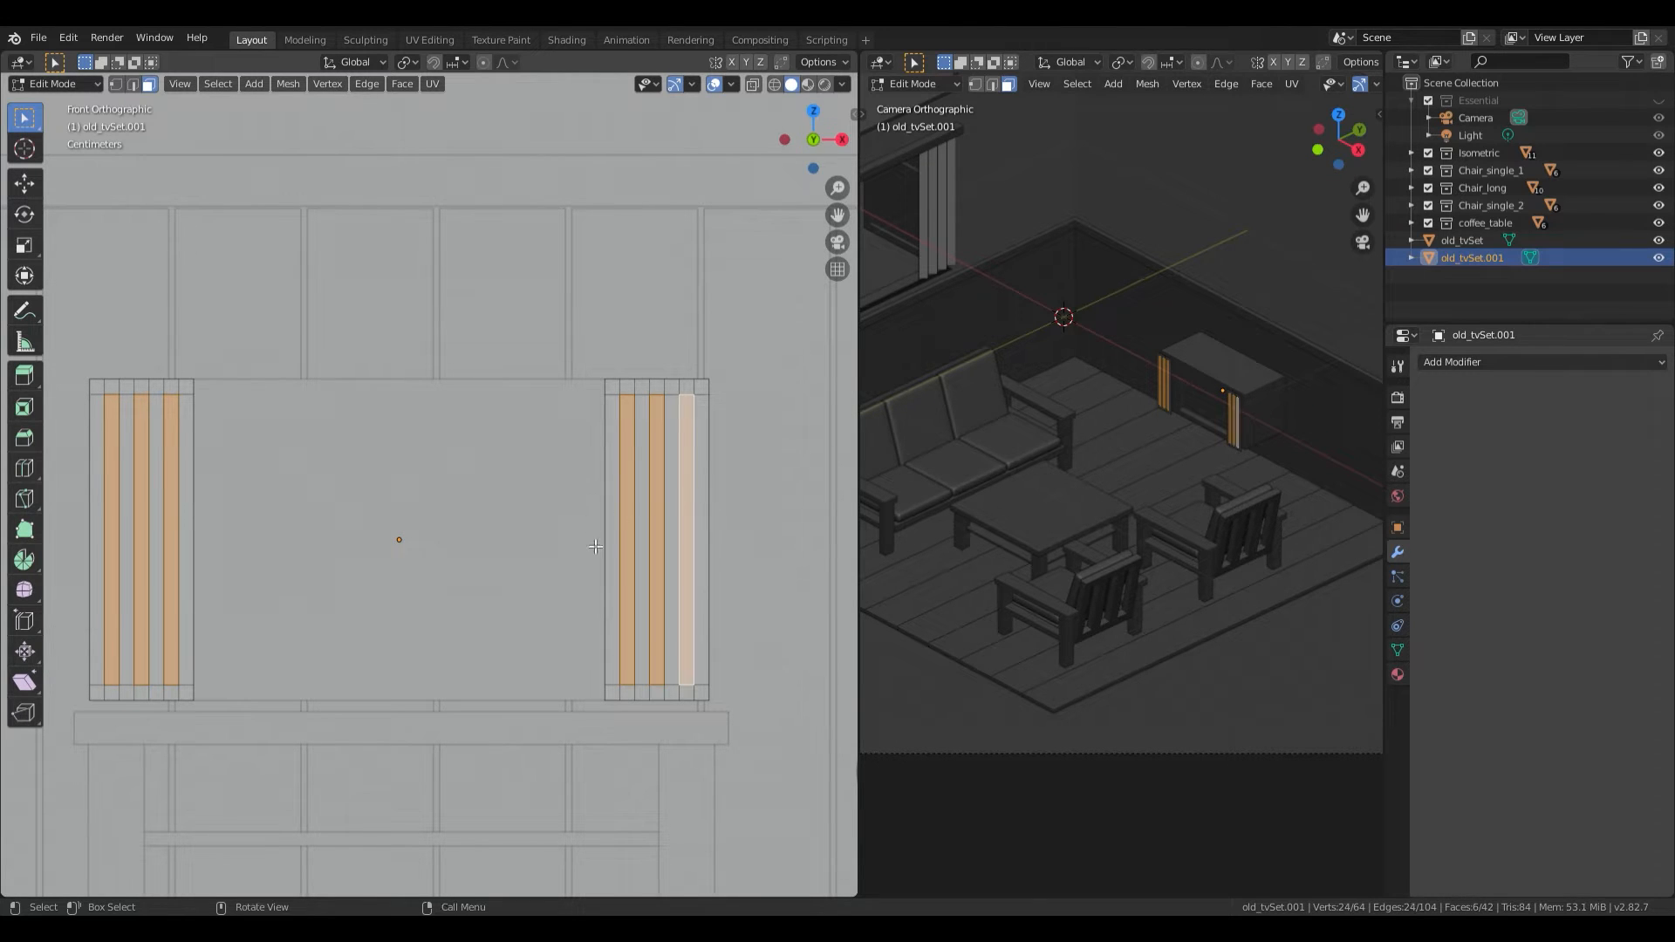
{"action": "mouse_move", "coordinate": [677, 530]}
{"action": "middle_mouse_down", "text": "shift"}
{"action": "mouse_move", "coordinate": [700, 499]}
{"action": "mouse_move", "coordinate": [654, 541]}
{"action": "middle_mouse_up", "text": "shift"}
Step: Switch to edge select mode and add the outer boundary edges of both side panels to the selection
{"action": "left_click", "coordinate": [131, 87]}
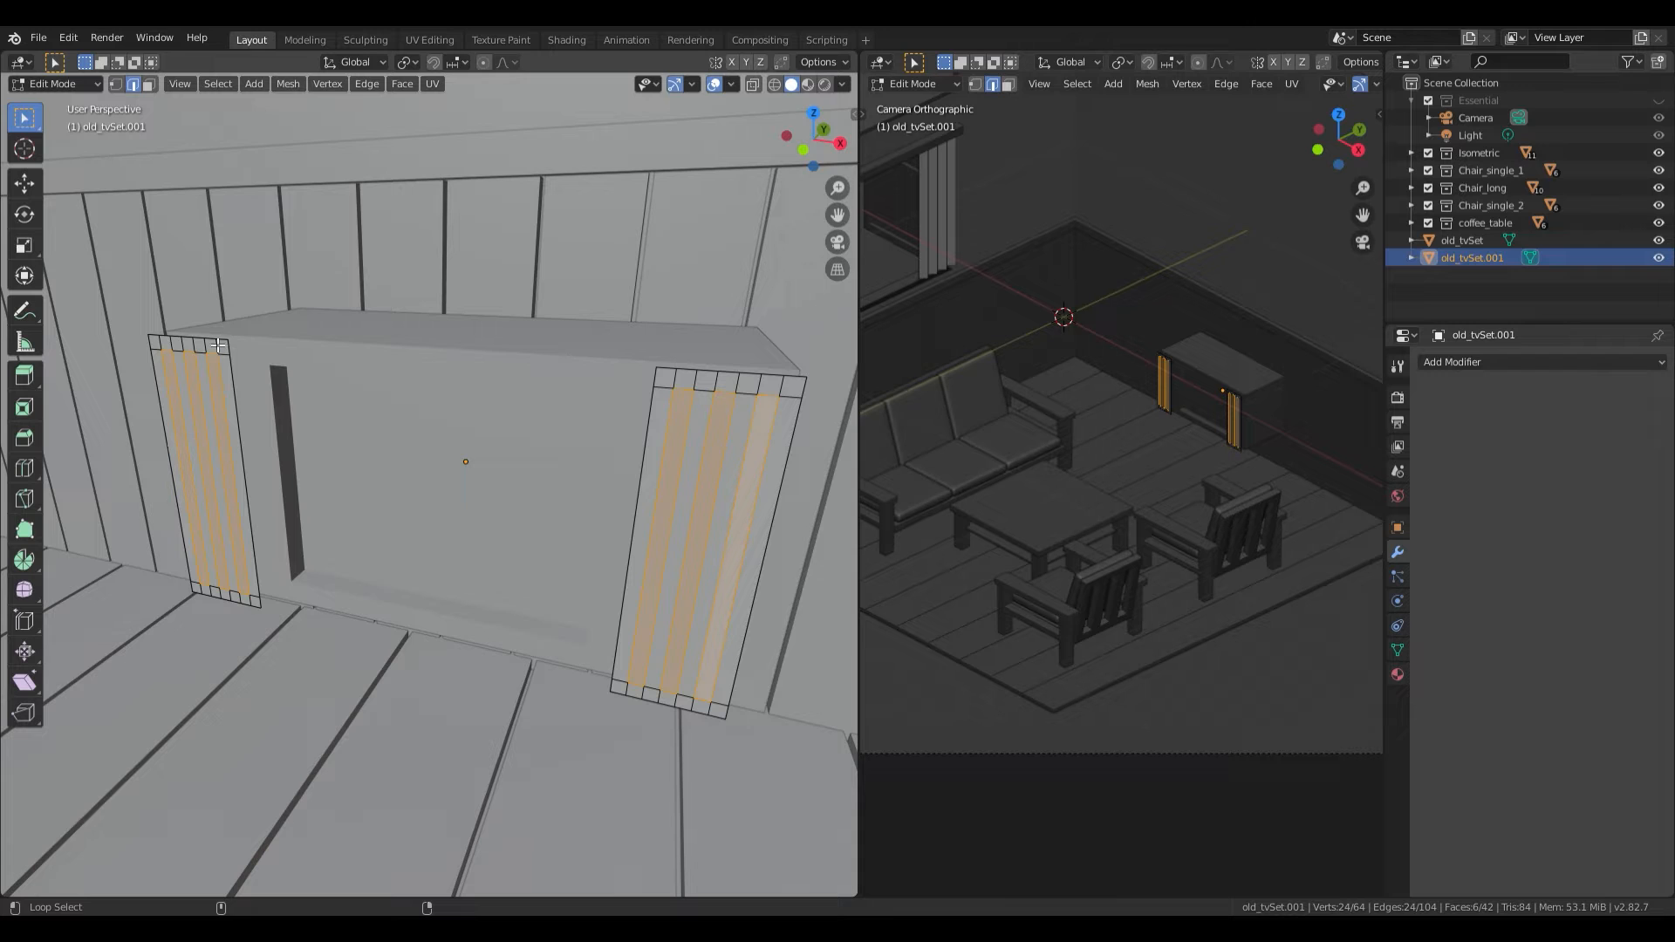
{"action": "left_click", "coordinate": [237, 408], "text": "alt+shift"}
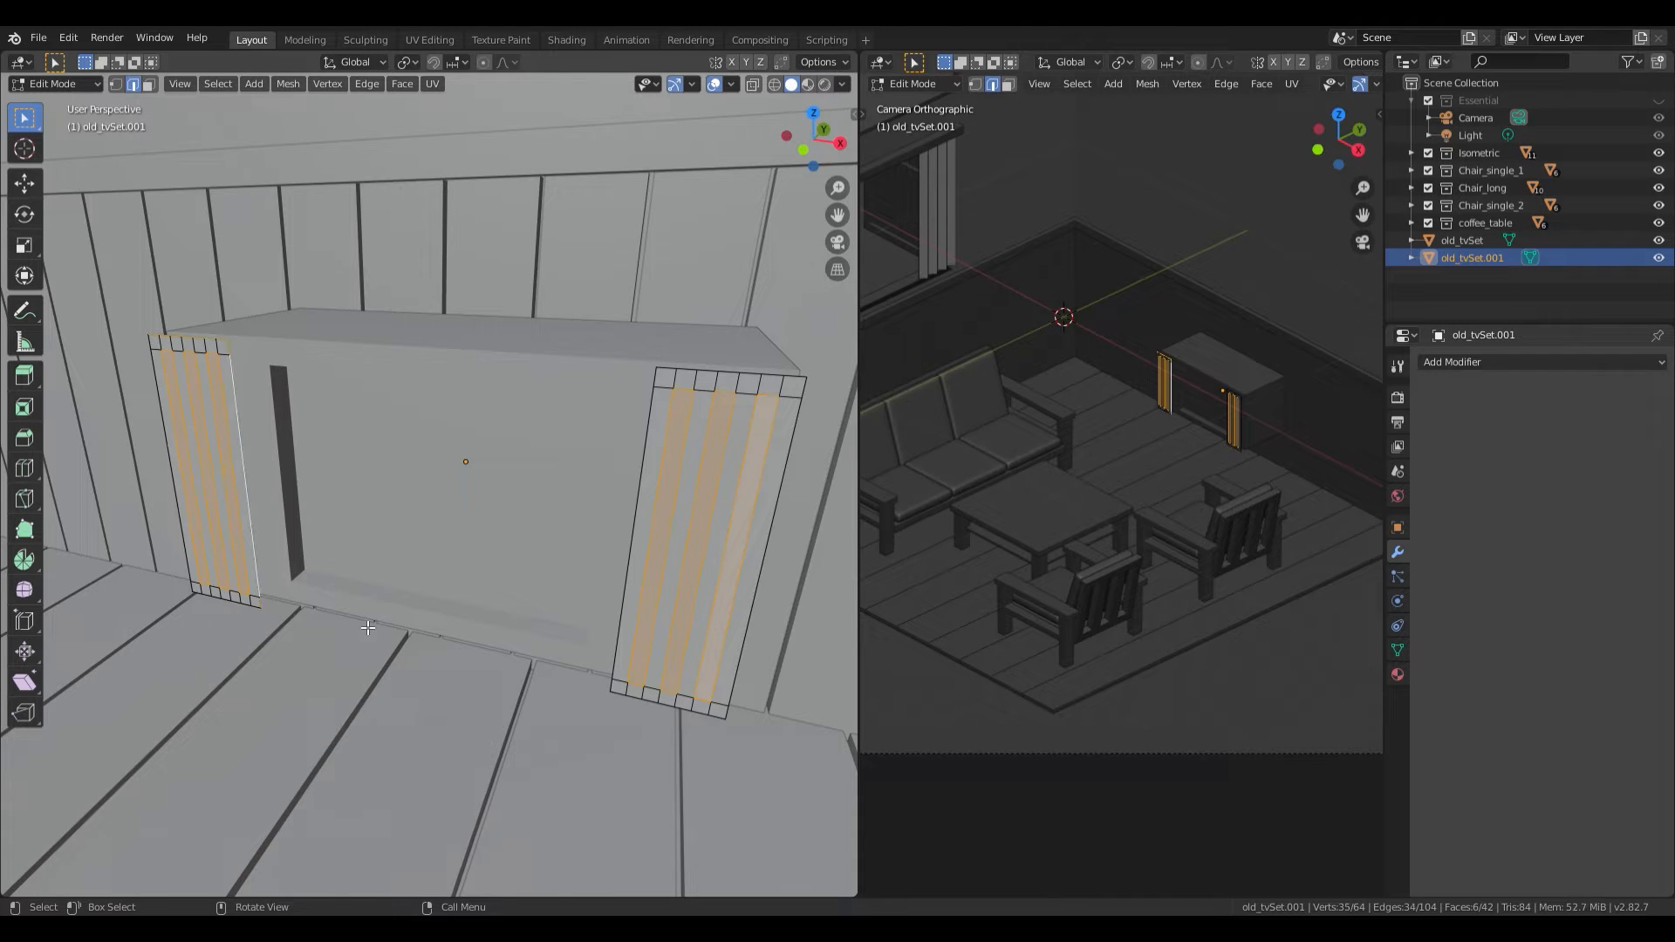
{"action": "left_click", "coordinate": [252, 613], "text": "alt+shift"}
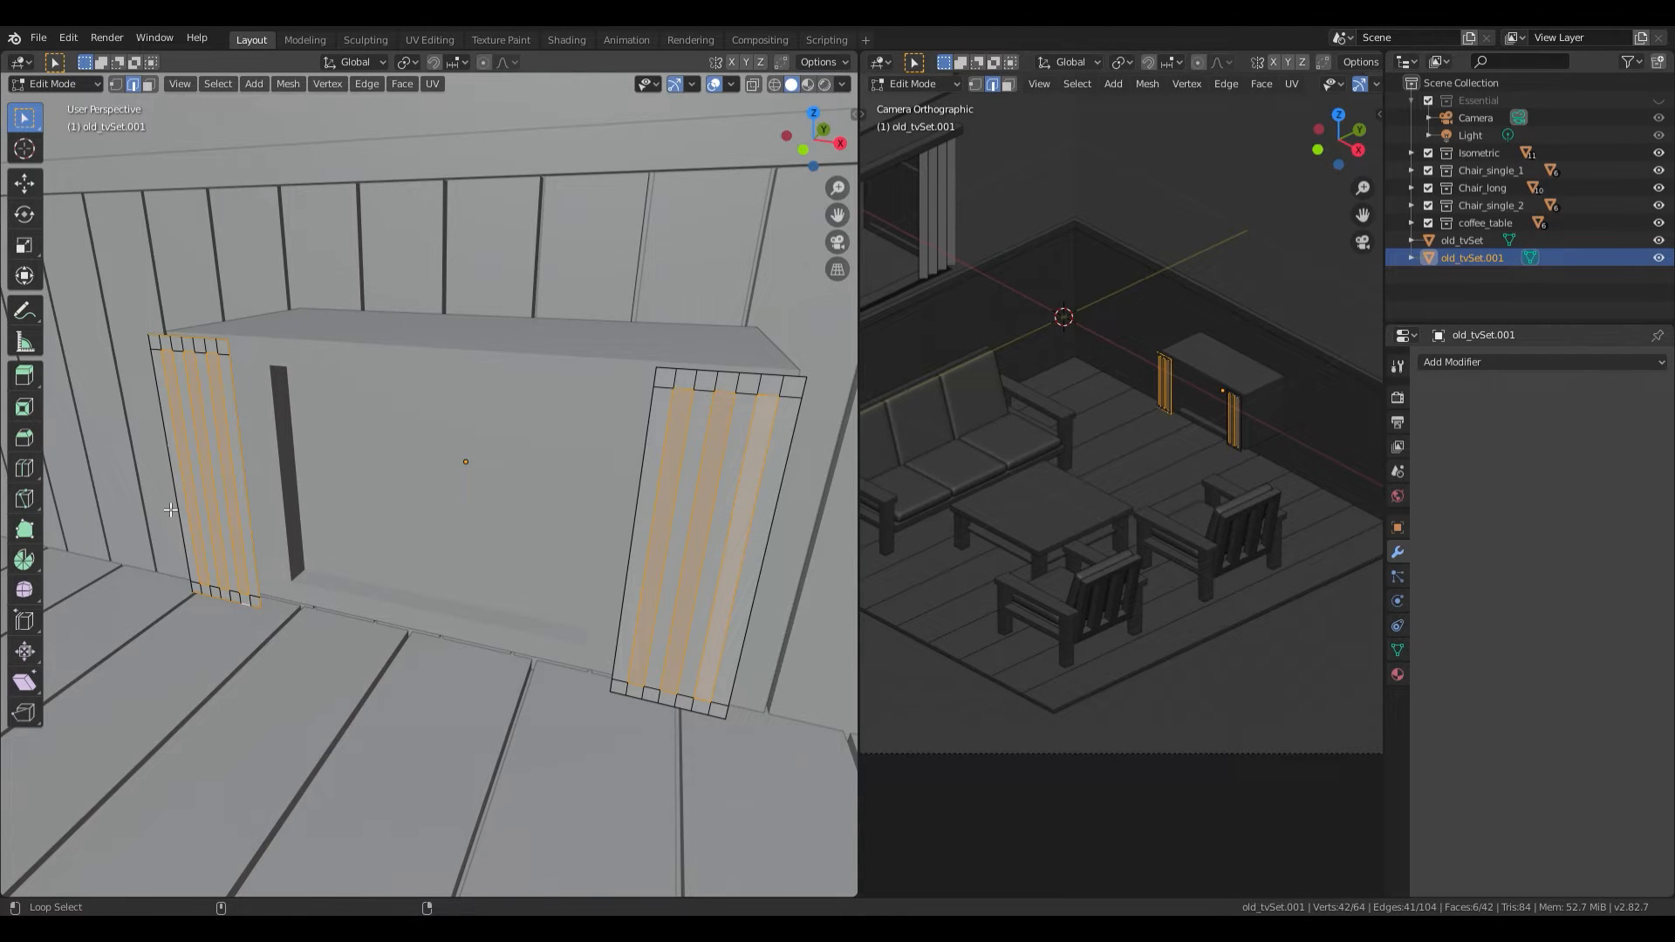
{"action": "left_click", "coordinate": [178, 498], "text": "alt+shift"}
{"action": "middle_click_drag", "start_coordinate": [178, 498], "coordinate": [440, 523]}
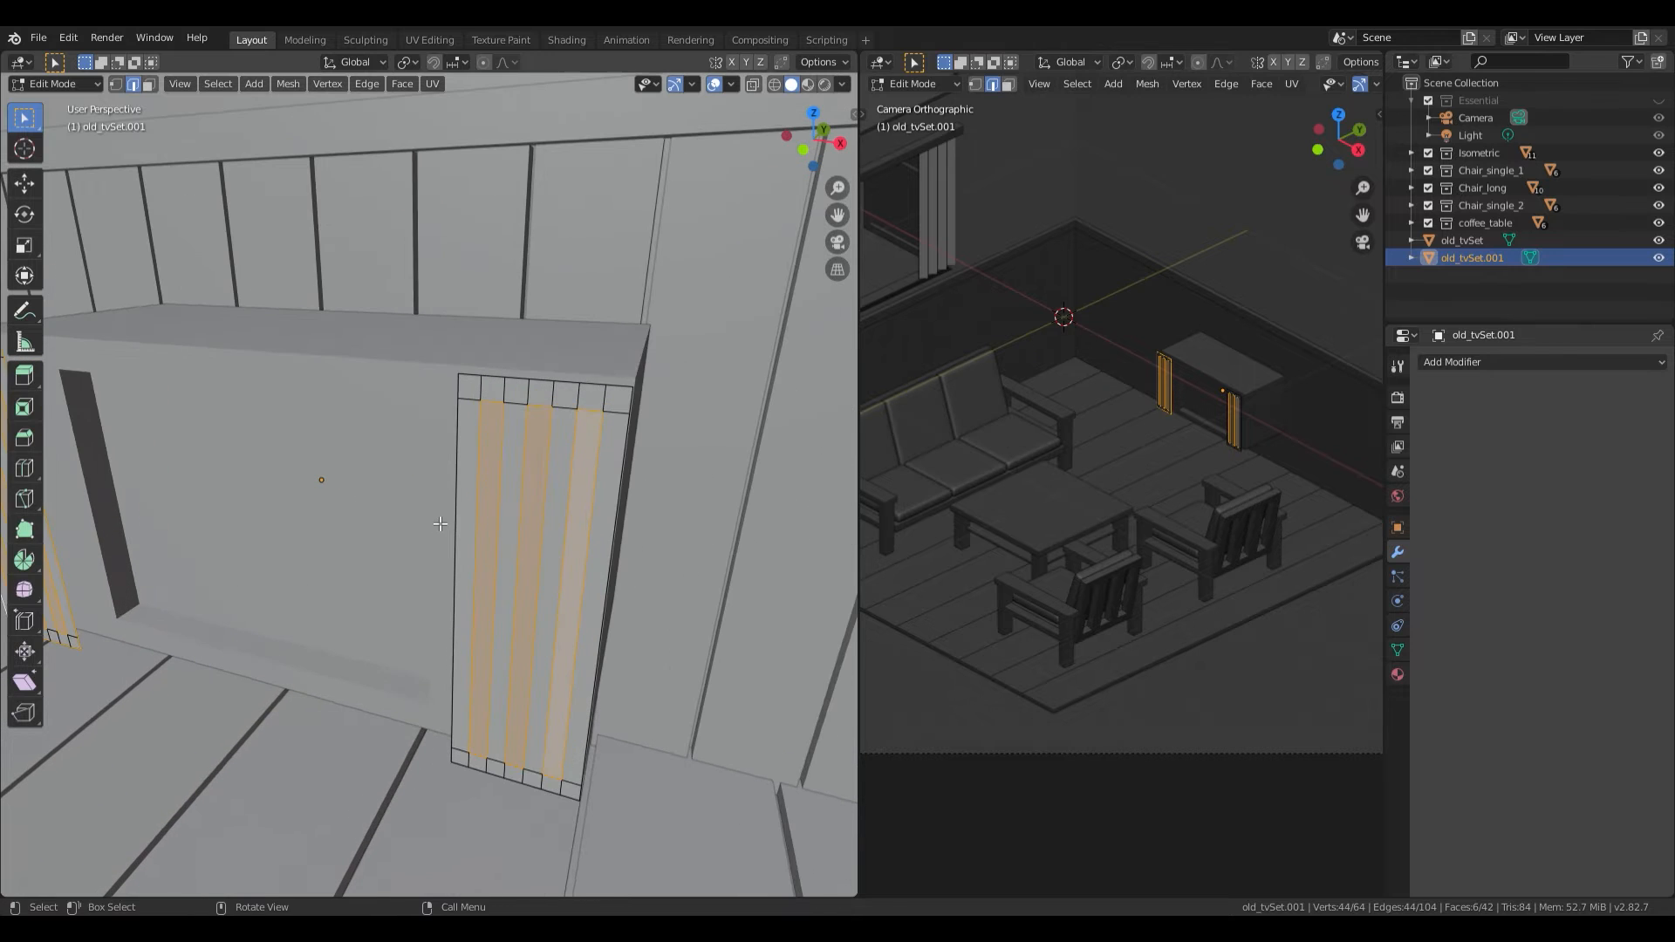
{"action": "left_click", "coordinate": [459, 475], "text": "alt+shift"}
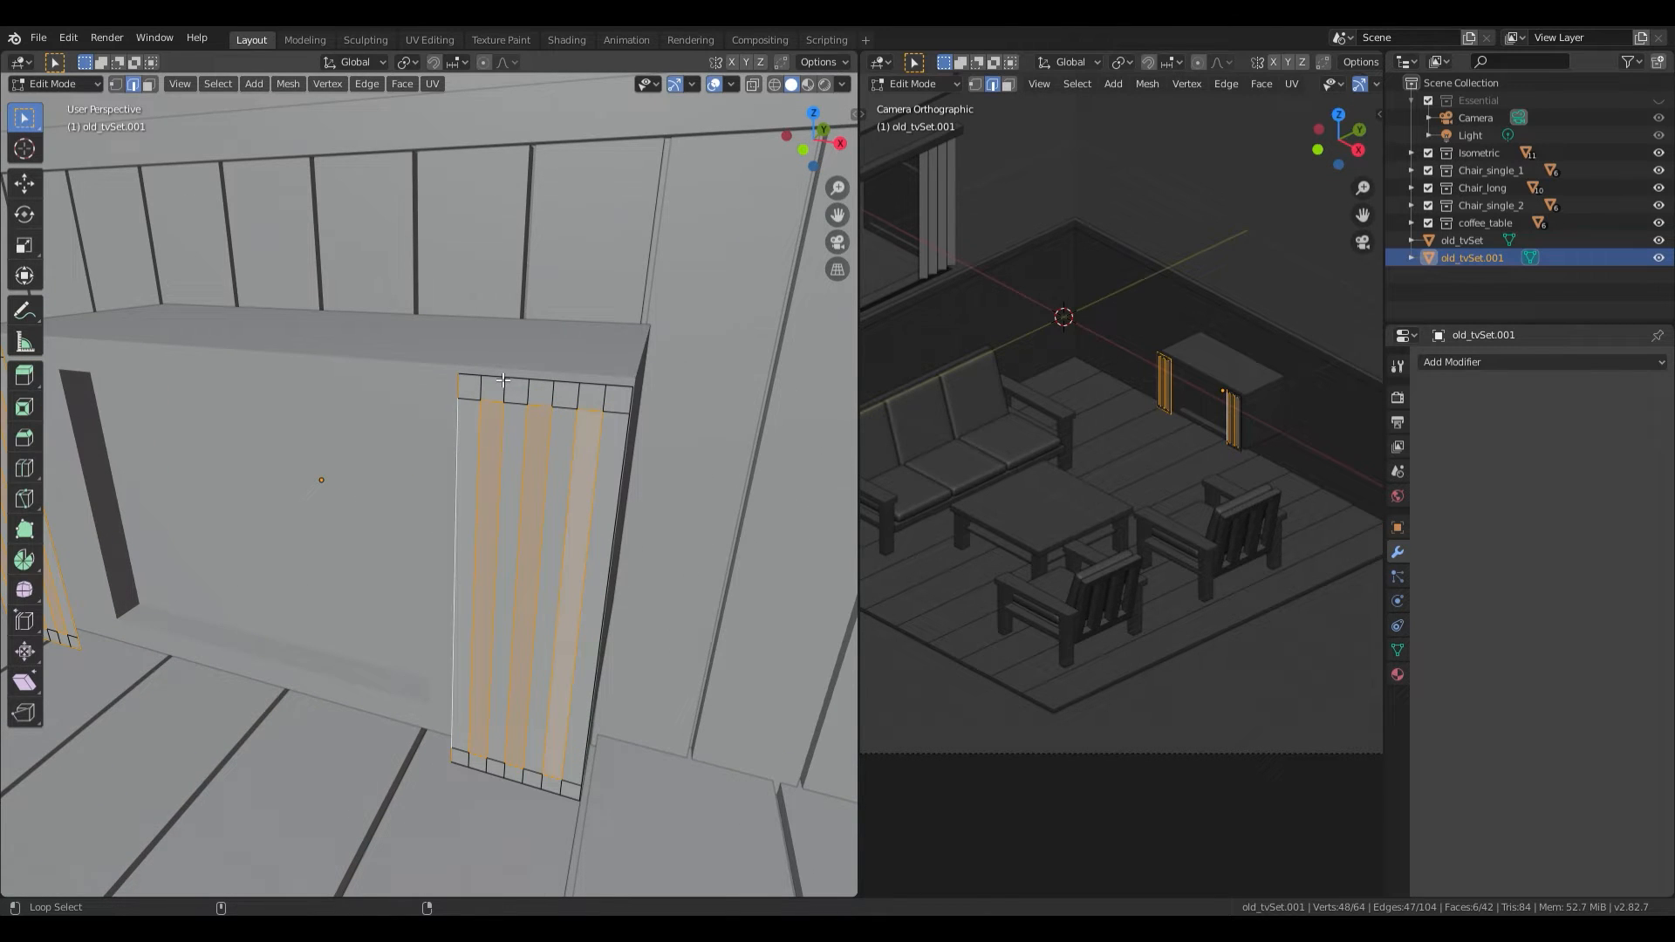
{"action": "left_click", "coordinate": [504, 380], "text": "alt+shift"}
{"action": "left_click", "coordinate": [623, 501], "text": "alt+shift"}
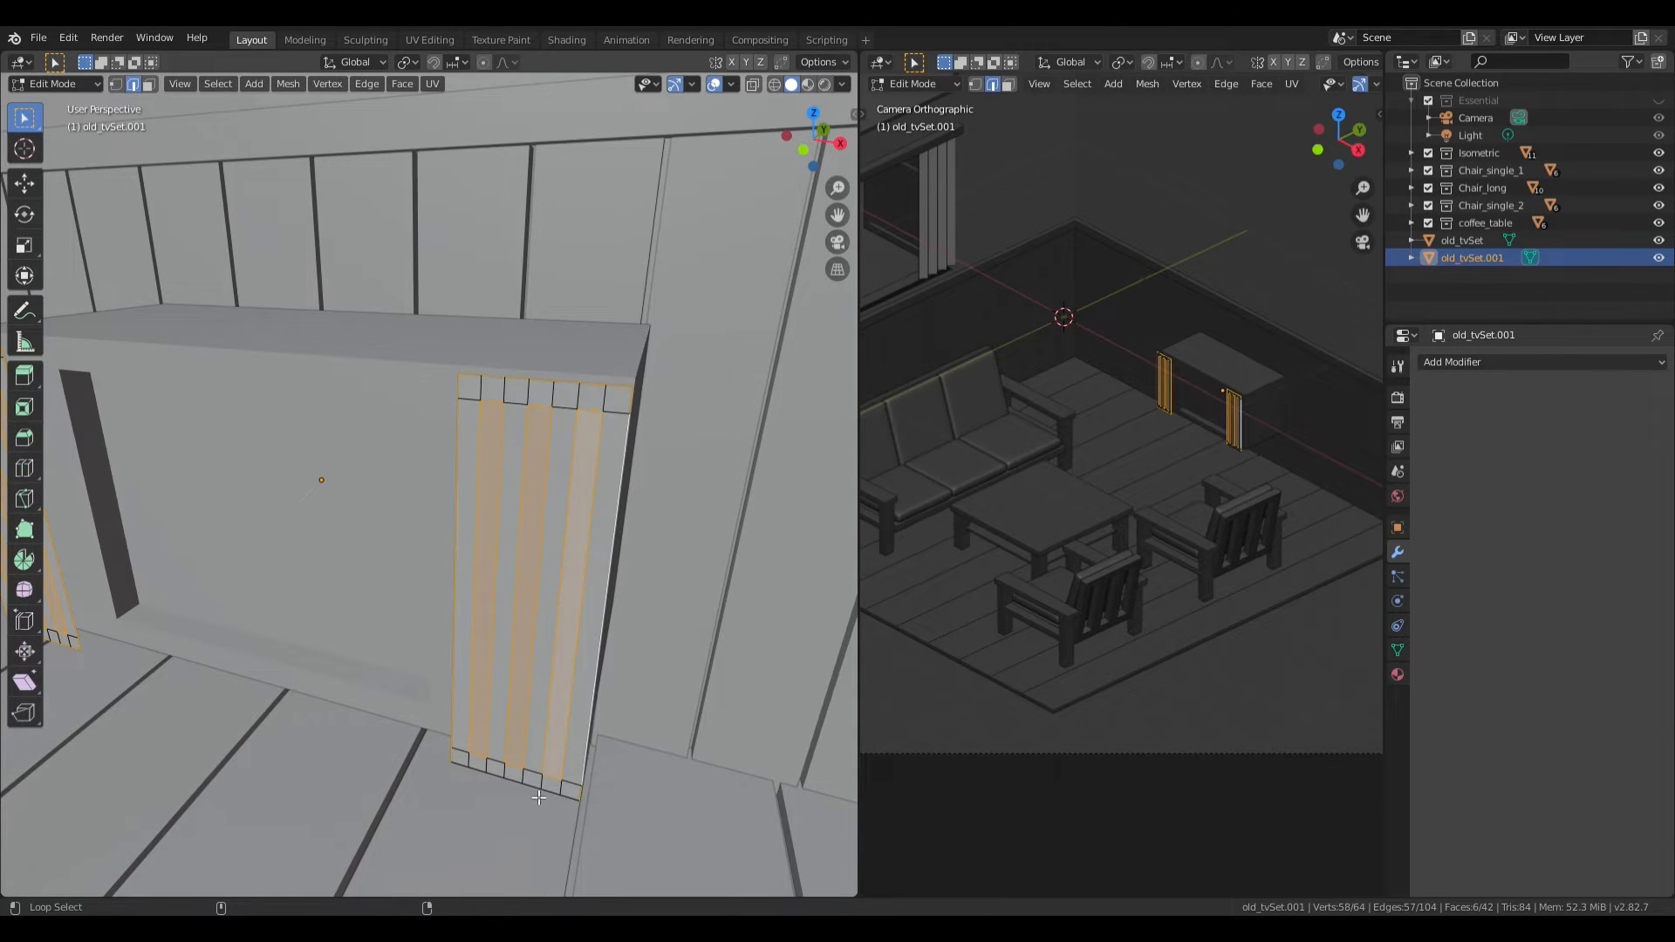
{"action": "left_click", "coordinate": [538, 797], "text": "alt+shift"}
Step: Extrude the selected strips and boundary edges about 0.008 m along Y to form speaker grooves and panel thickness, and return to Object Mode
{"action": "scroll", "coordinate": [538, 797], "scroll_direction": "down", "scroll_amount": 3}
{"action": "middle_click_drag", "start_coordinate": [538, 797], "coordinate": [462, 628]}
{"action": "key", "text": "e"}
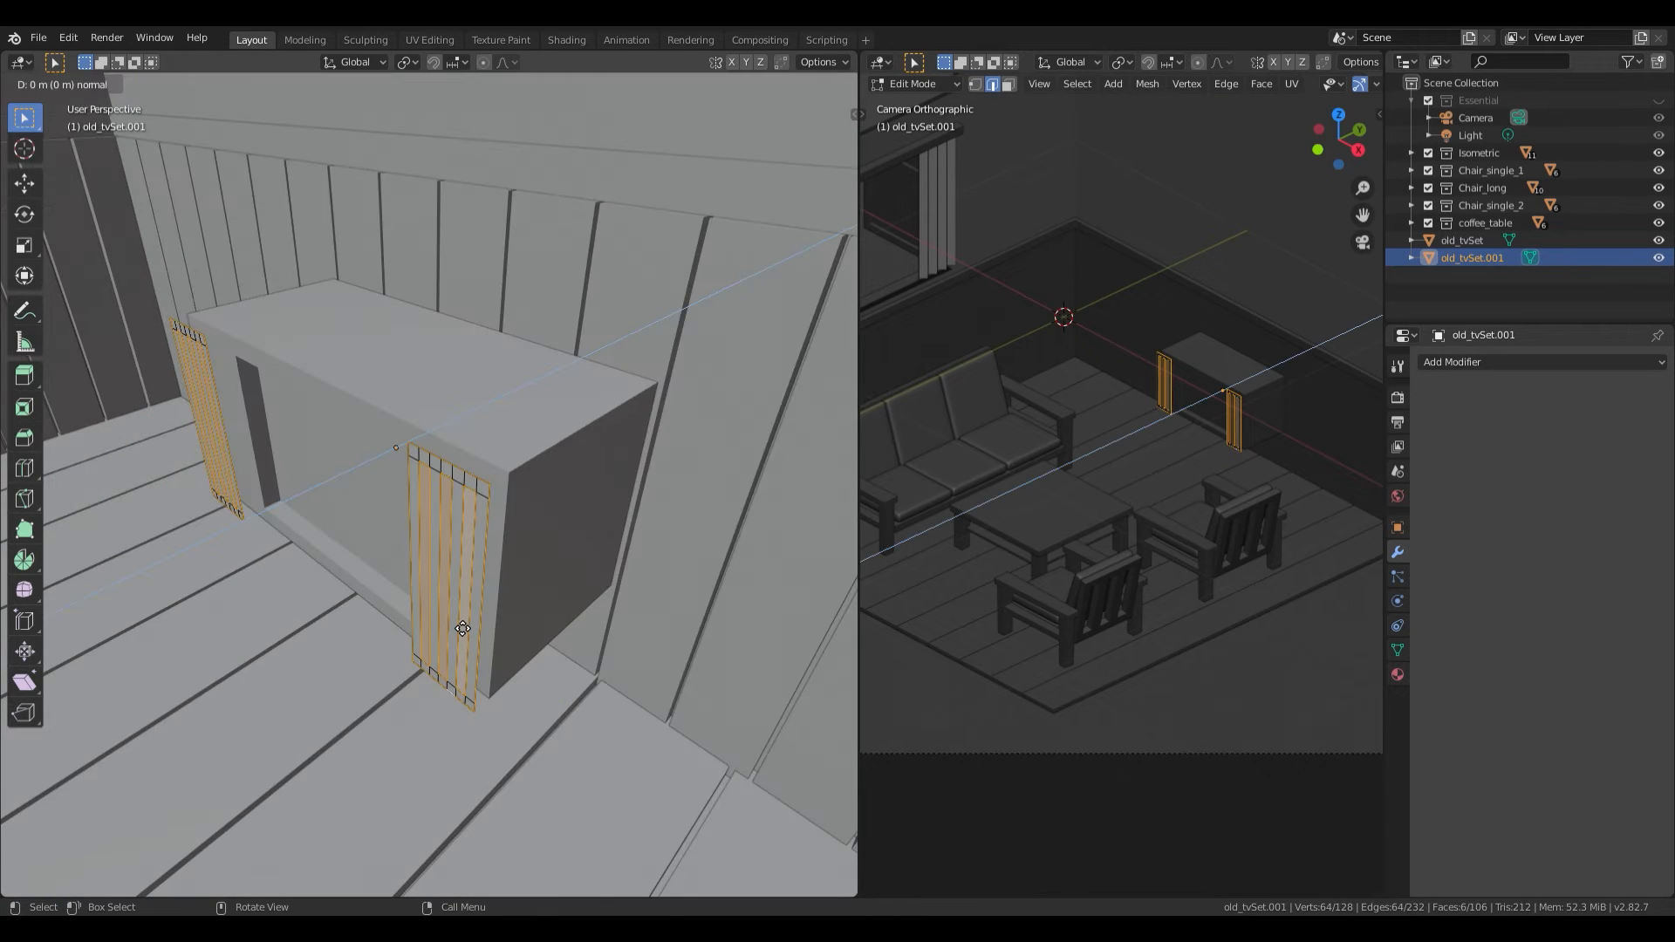
{"action": "key", "text": "y"}
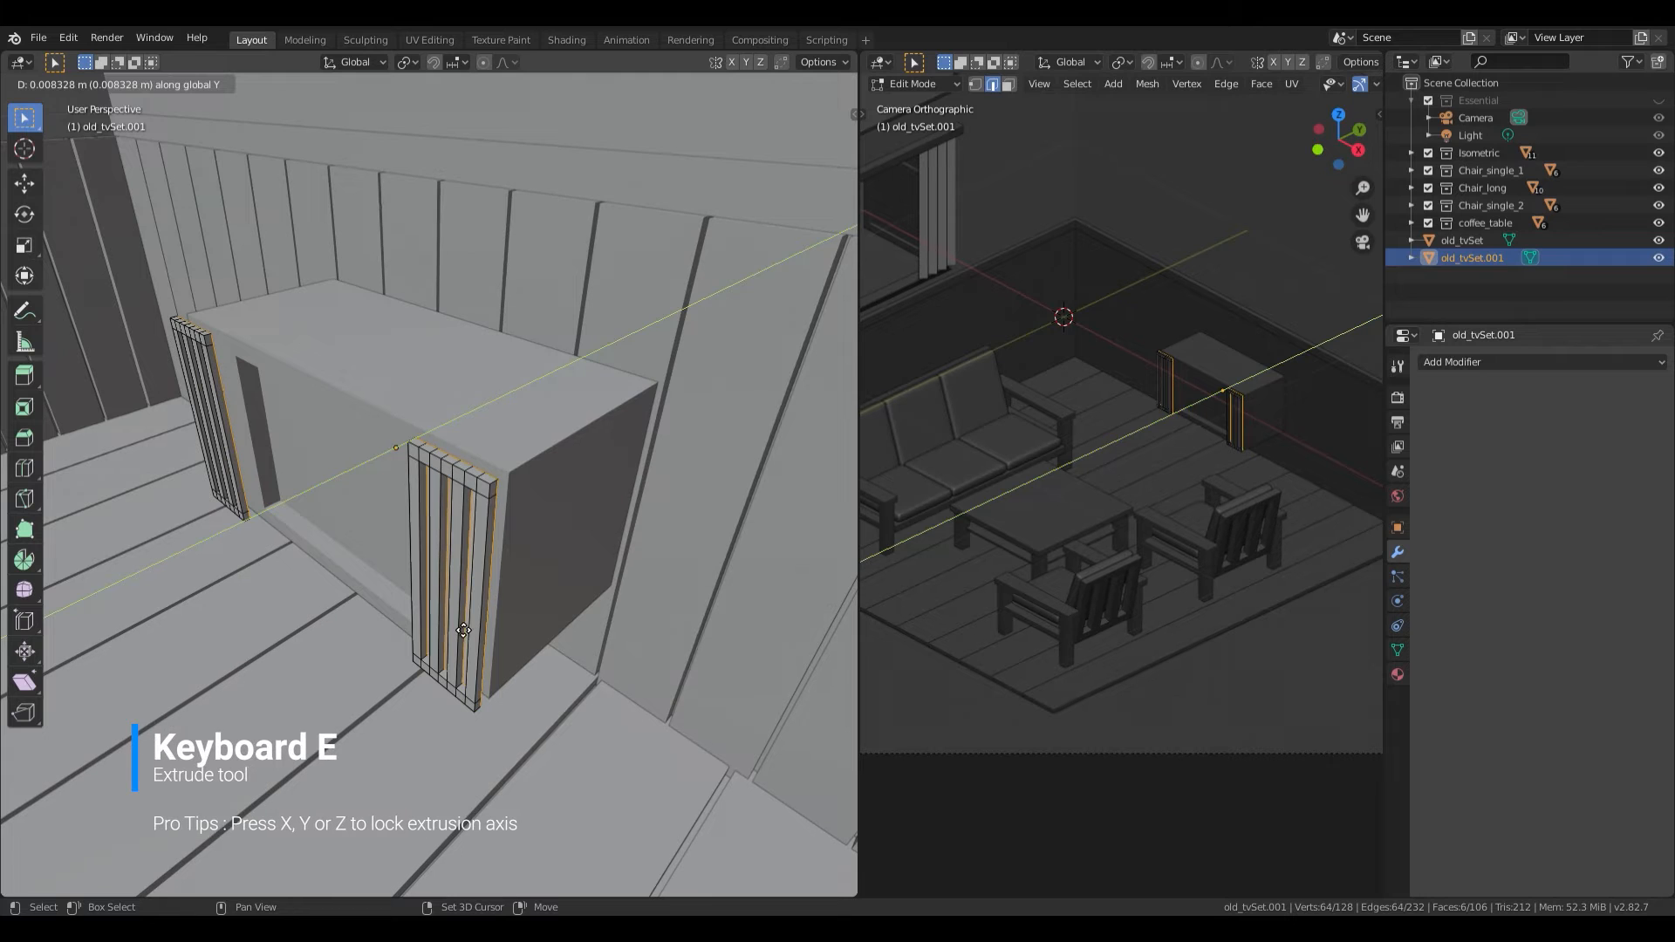
{"action": "left_click", "coordinate": [458, 632]}
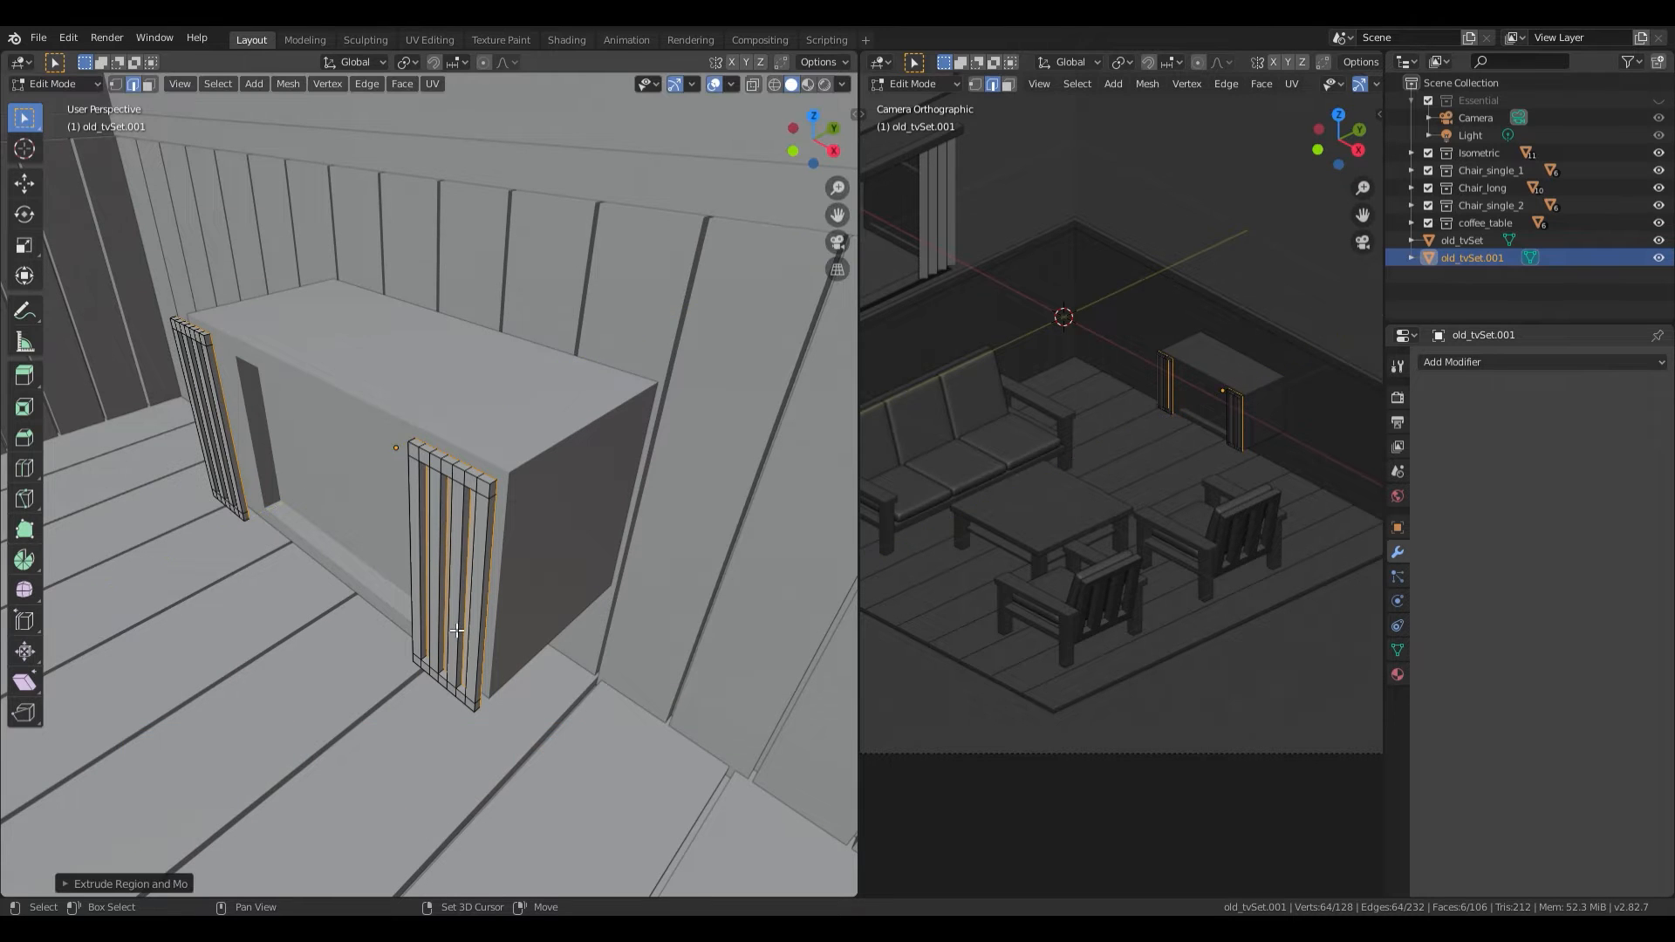
{"action": "middle_click_drag", "start_coordinate": [458, 632], "coordinate": [537, 579]}
{"action": "key", "text": "Tab"}
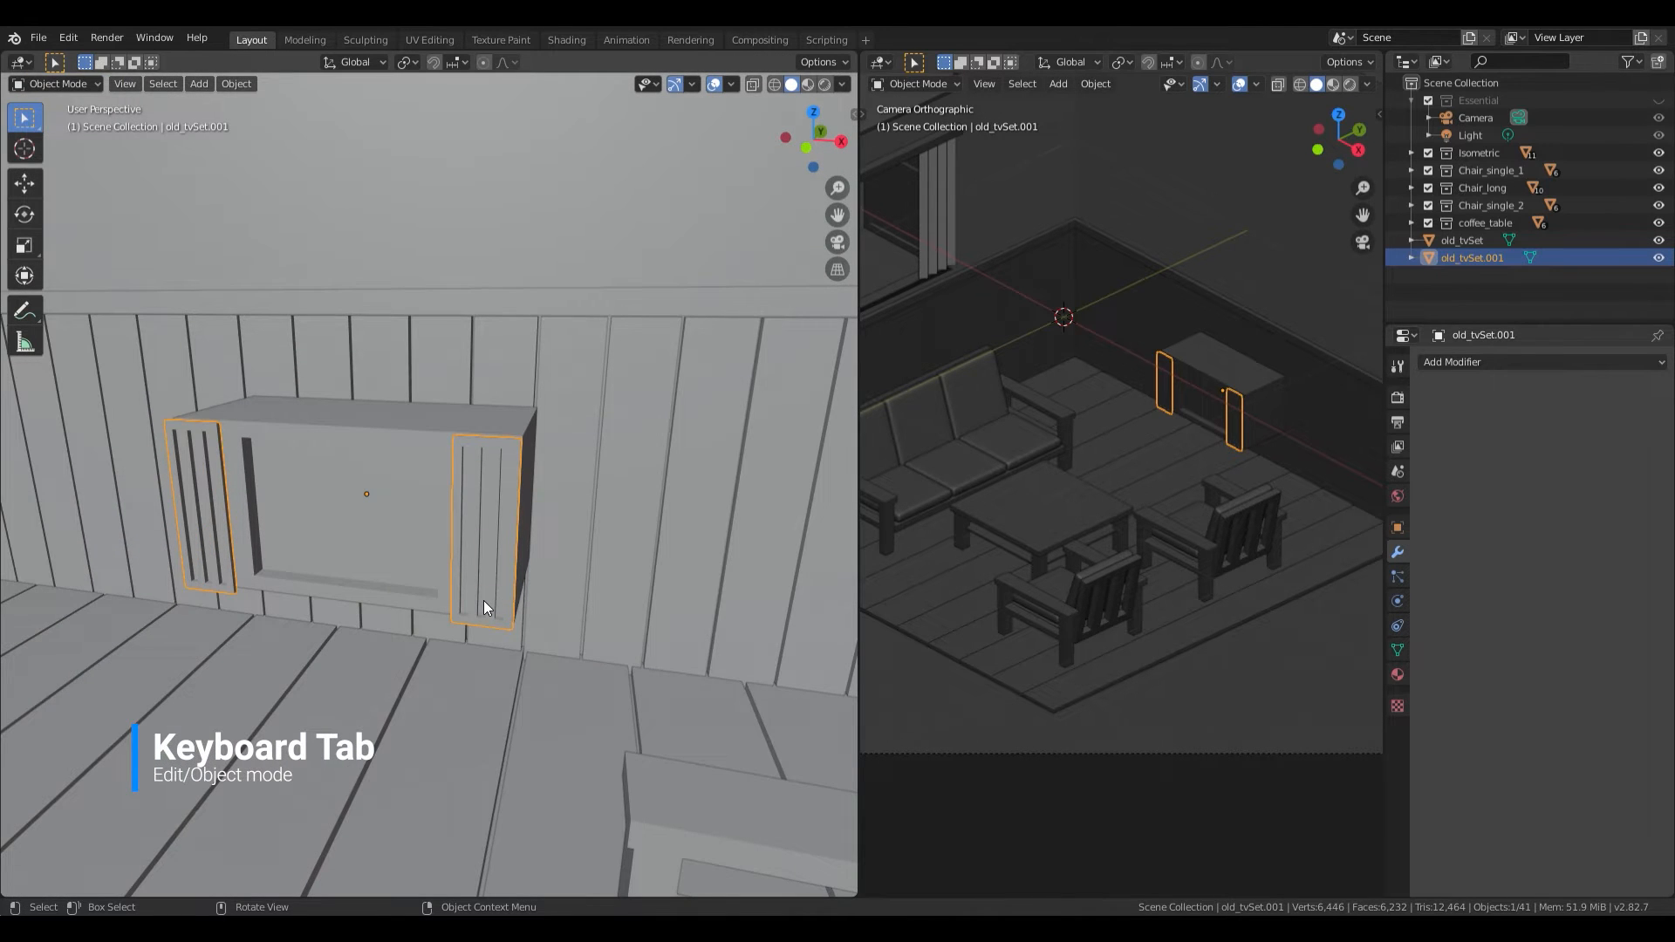
Step: Move the speaker panels along Y from the top view until they sit flush against the TV cabinet's front, and deselect them
{"action": "key", "text": "KP_7"}
{"action": "scroll", "coordinate": [485, 608], "scroll_direction": "up", "scroll_amount": 3}
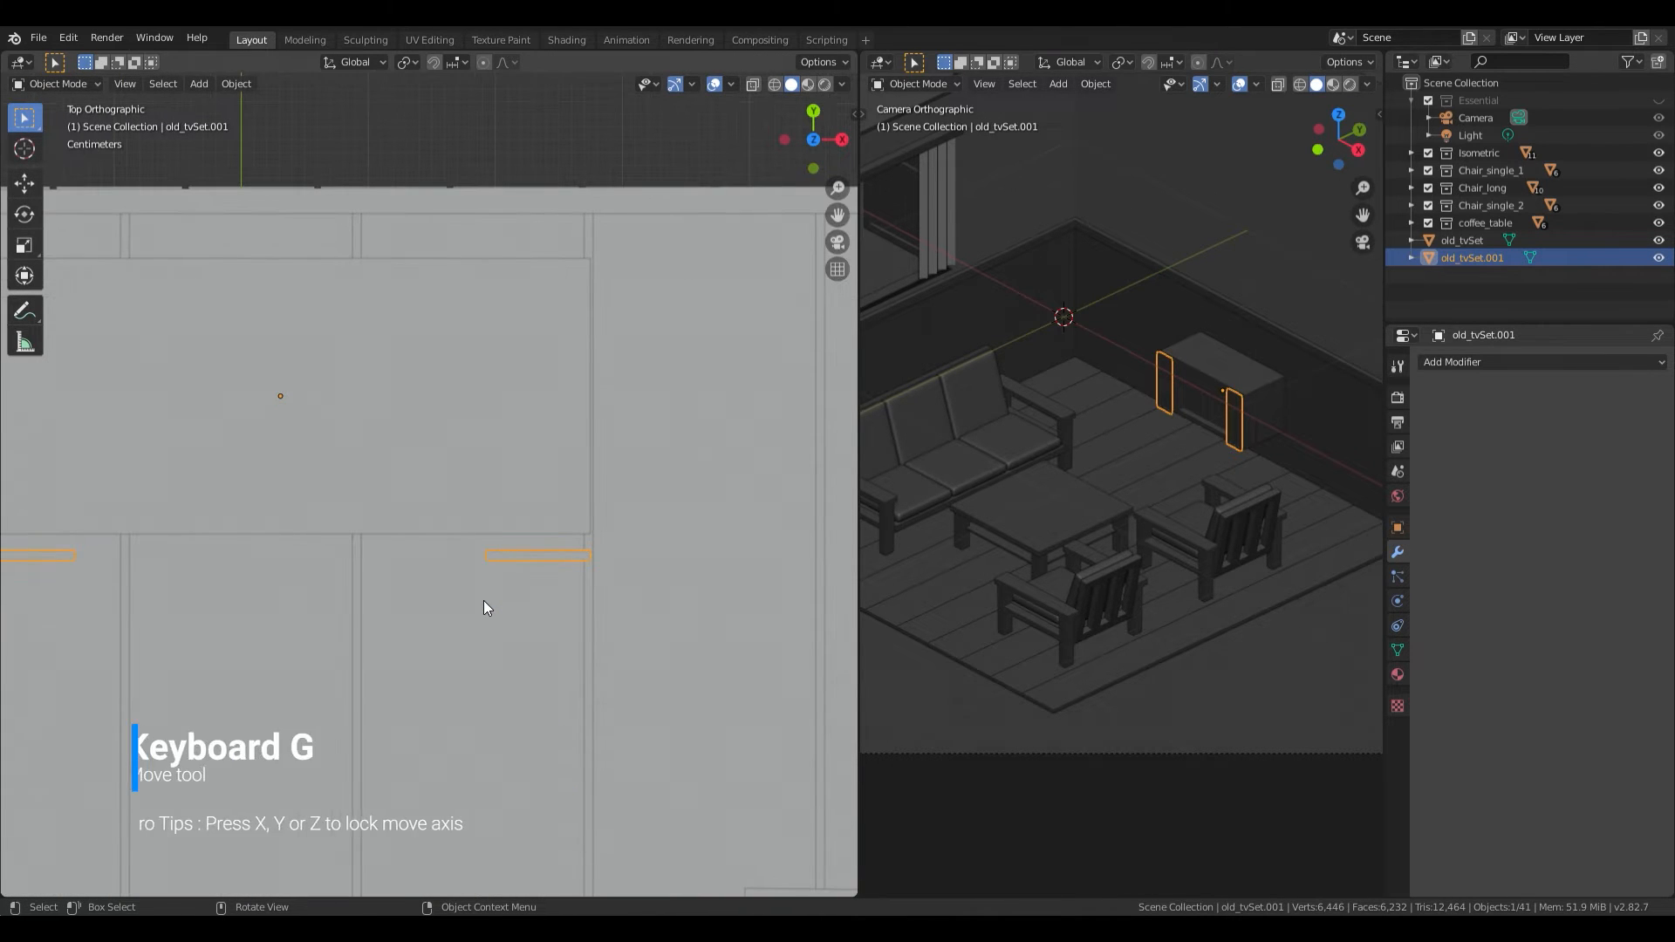
{"action": "key", "text": "g"}
{"action": "key", "text": "y"}
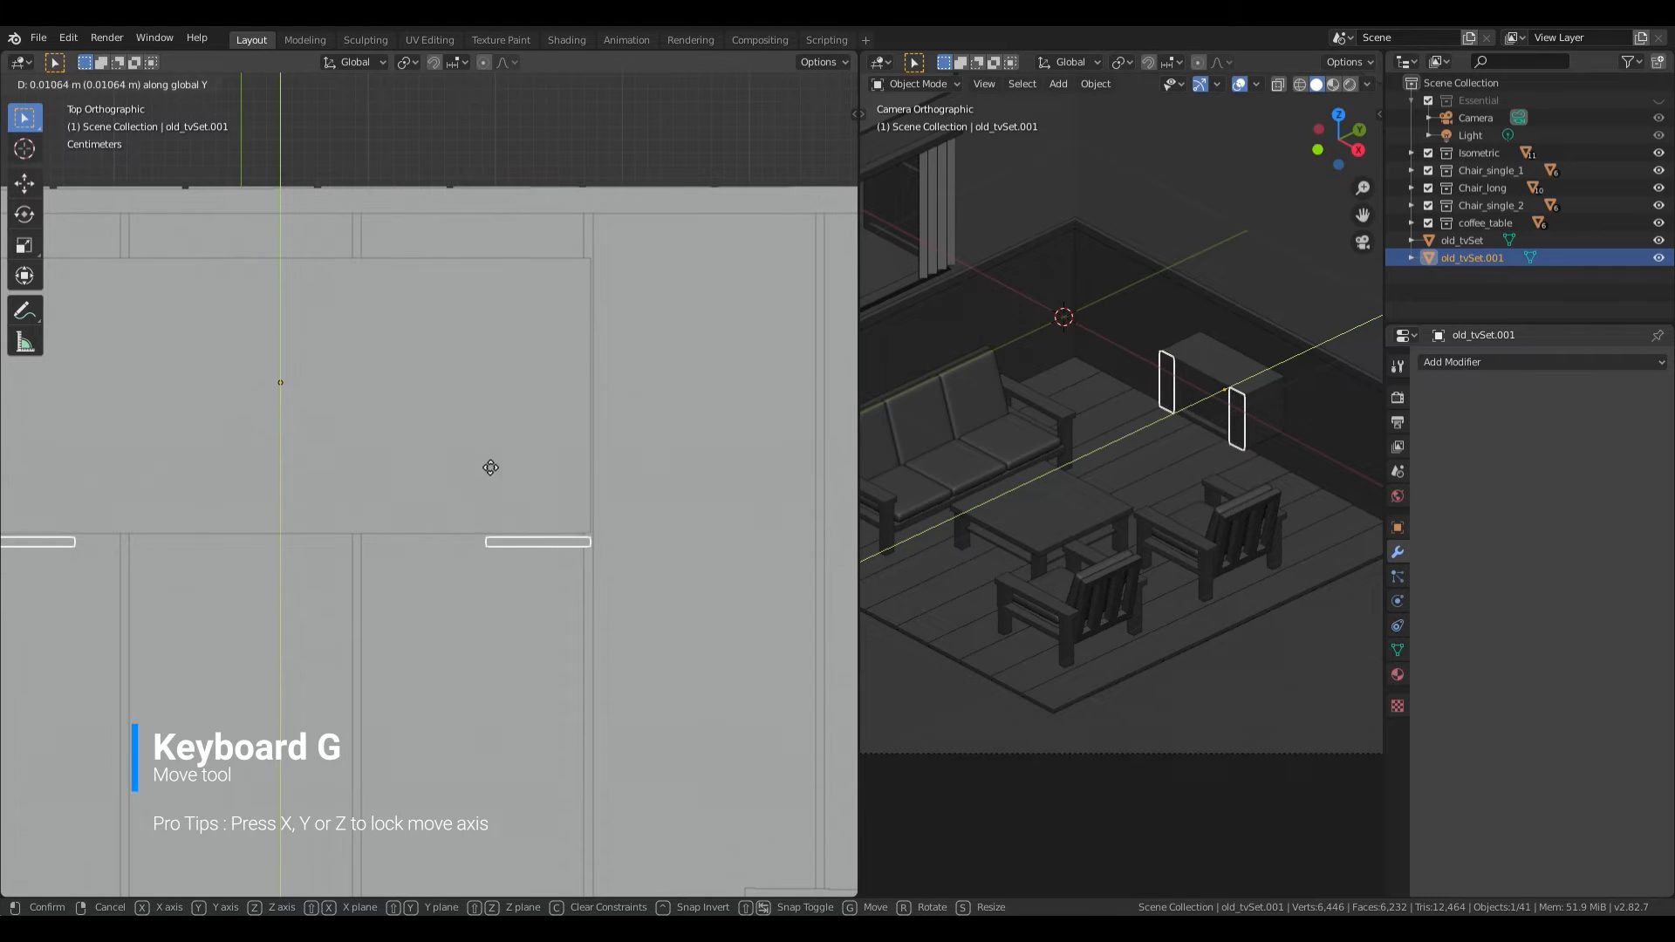
{"action": "left_click", "coordinate": [499, 423]}
{"action": "scroll", "coordinate": [523, 464], "scroll_direction": "down", "scroll_amount": 1}
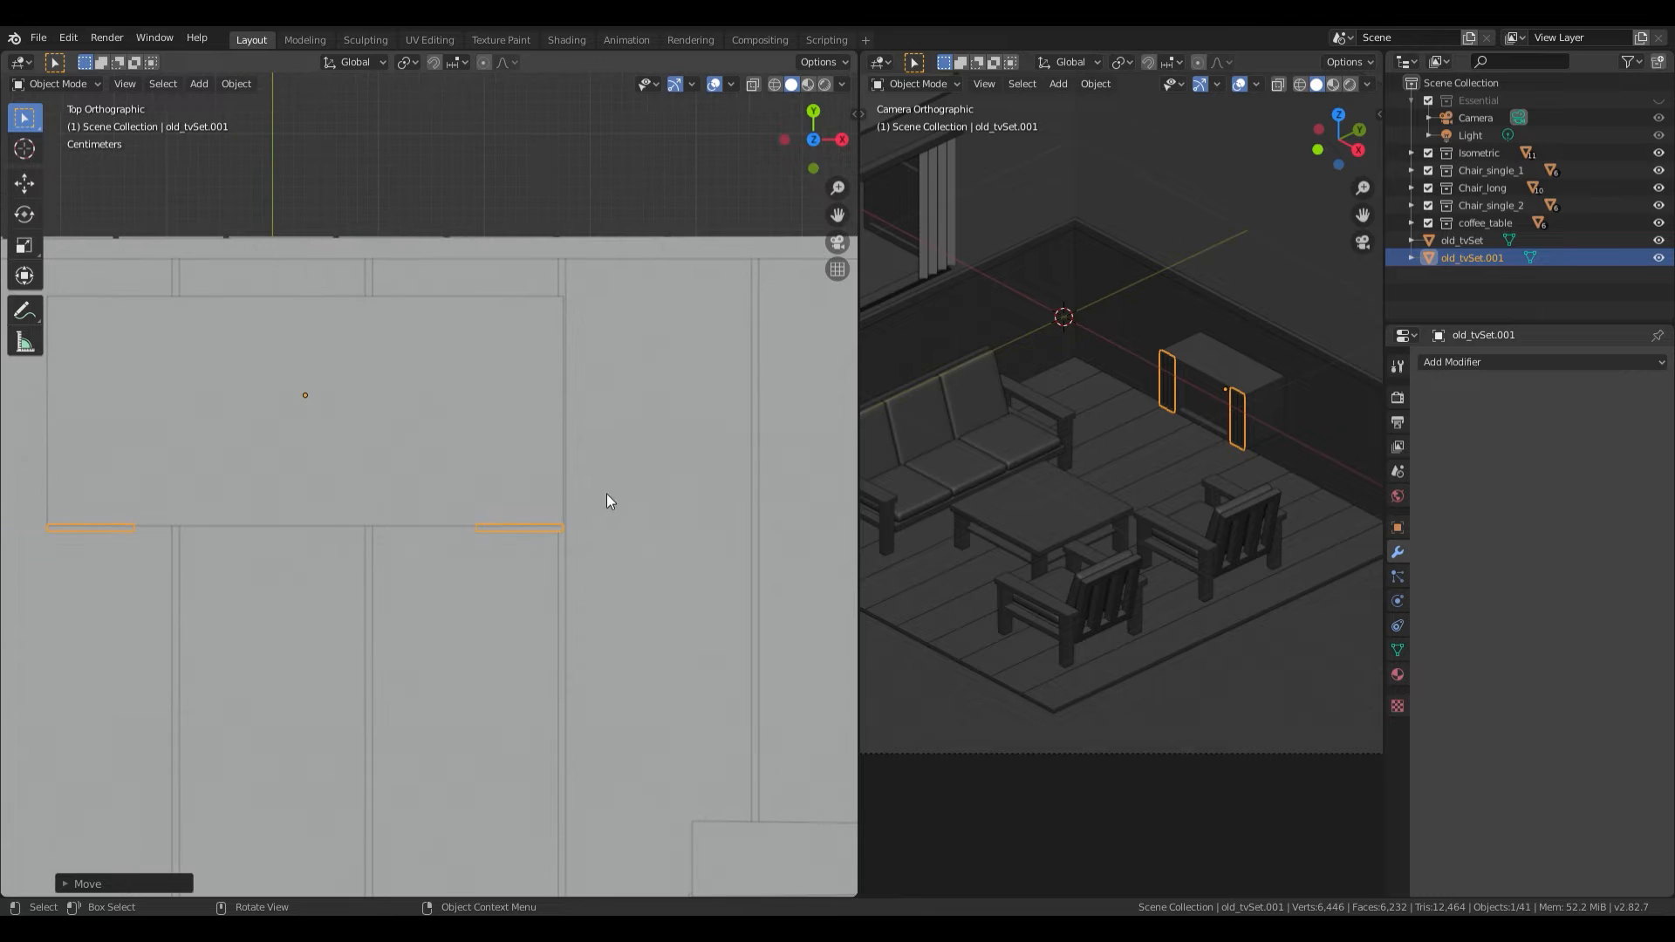
{"action": "scroll", "coordinate": [593, 558], "scroll_direction": "up", "scroll_amount": 5}
{"action": "scroll", "coordinate": [621, 610], "scroll_direction": "down", "scroll_amount": 6}
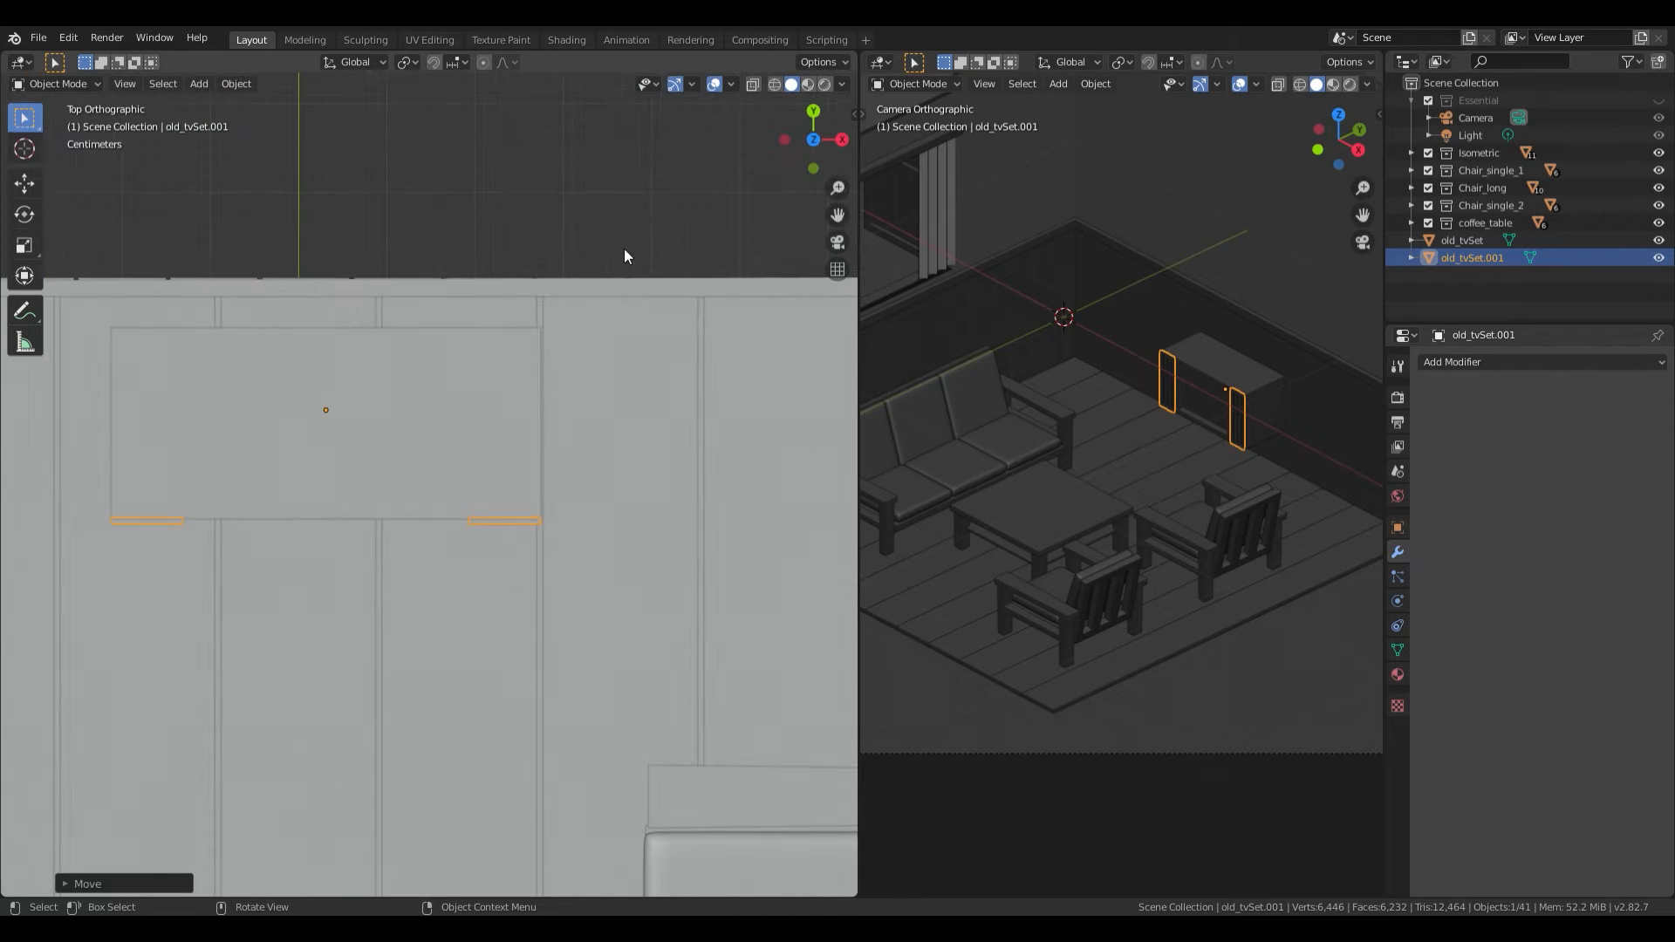
{"action": "left_click", "coordinate": [619, 246]}
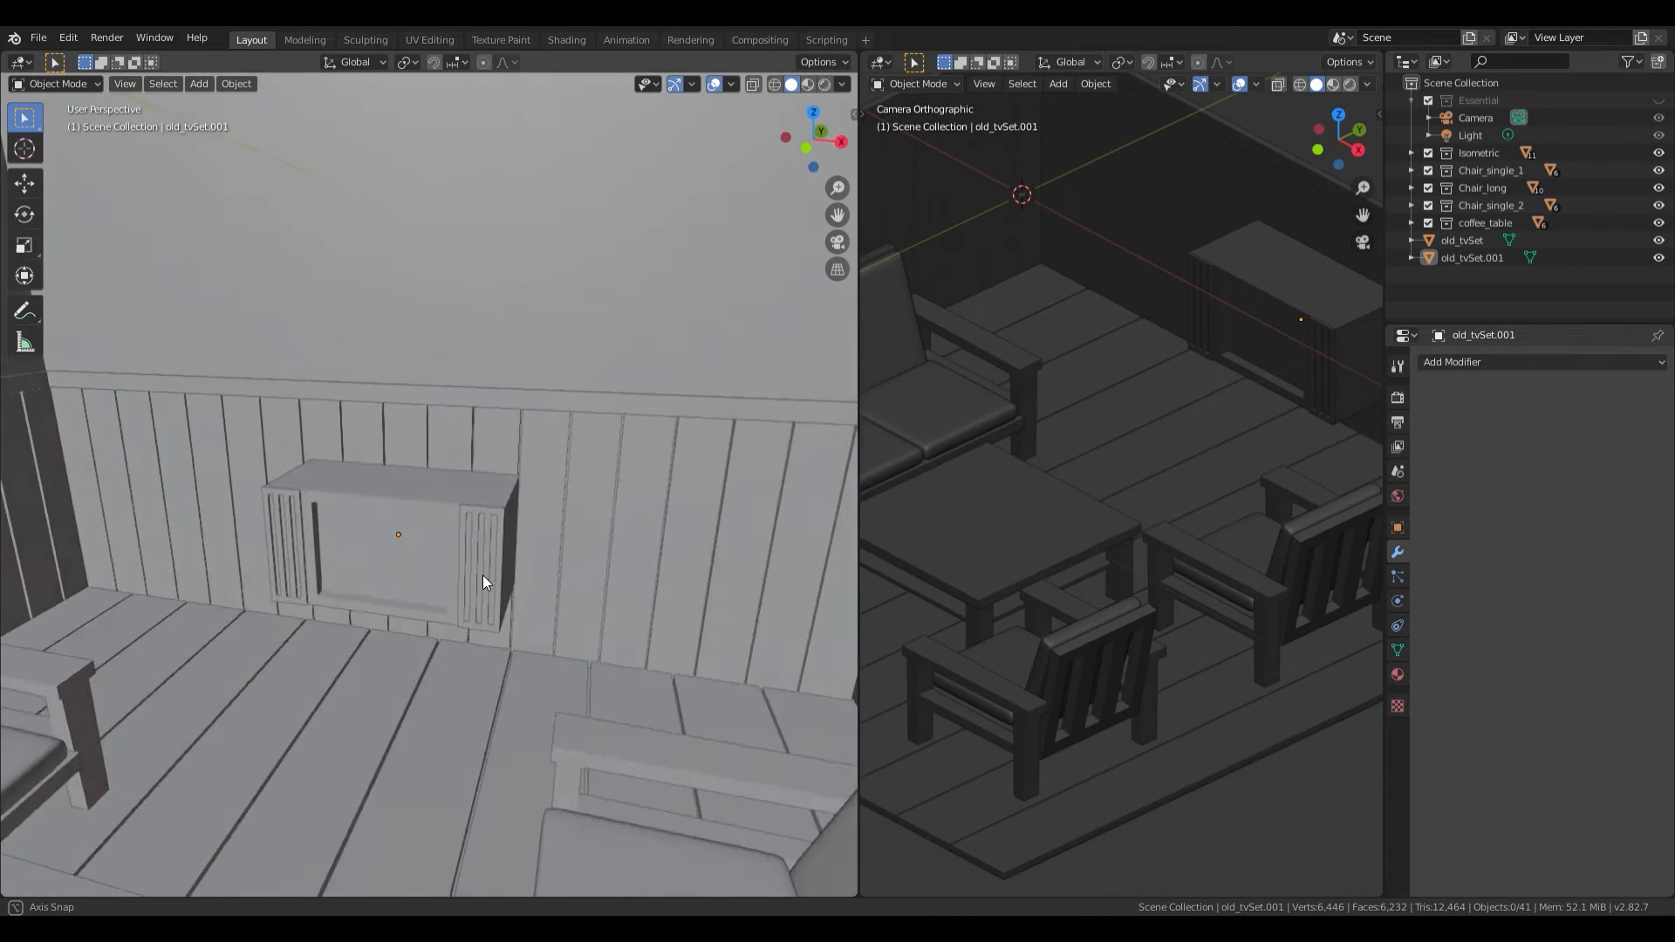
{"action": "middle_click_drag", "start_coordinate": [484, 574], "coordinate": [459, 577]}
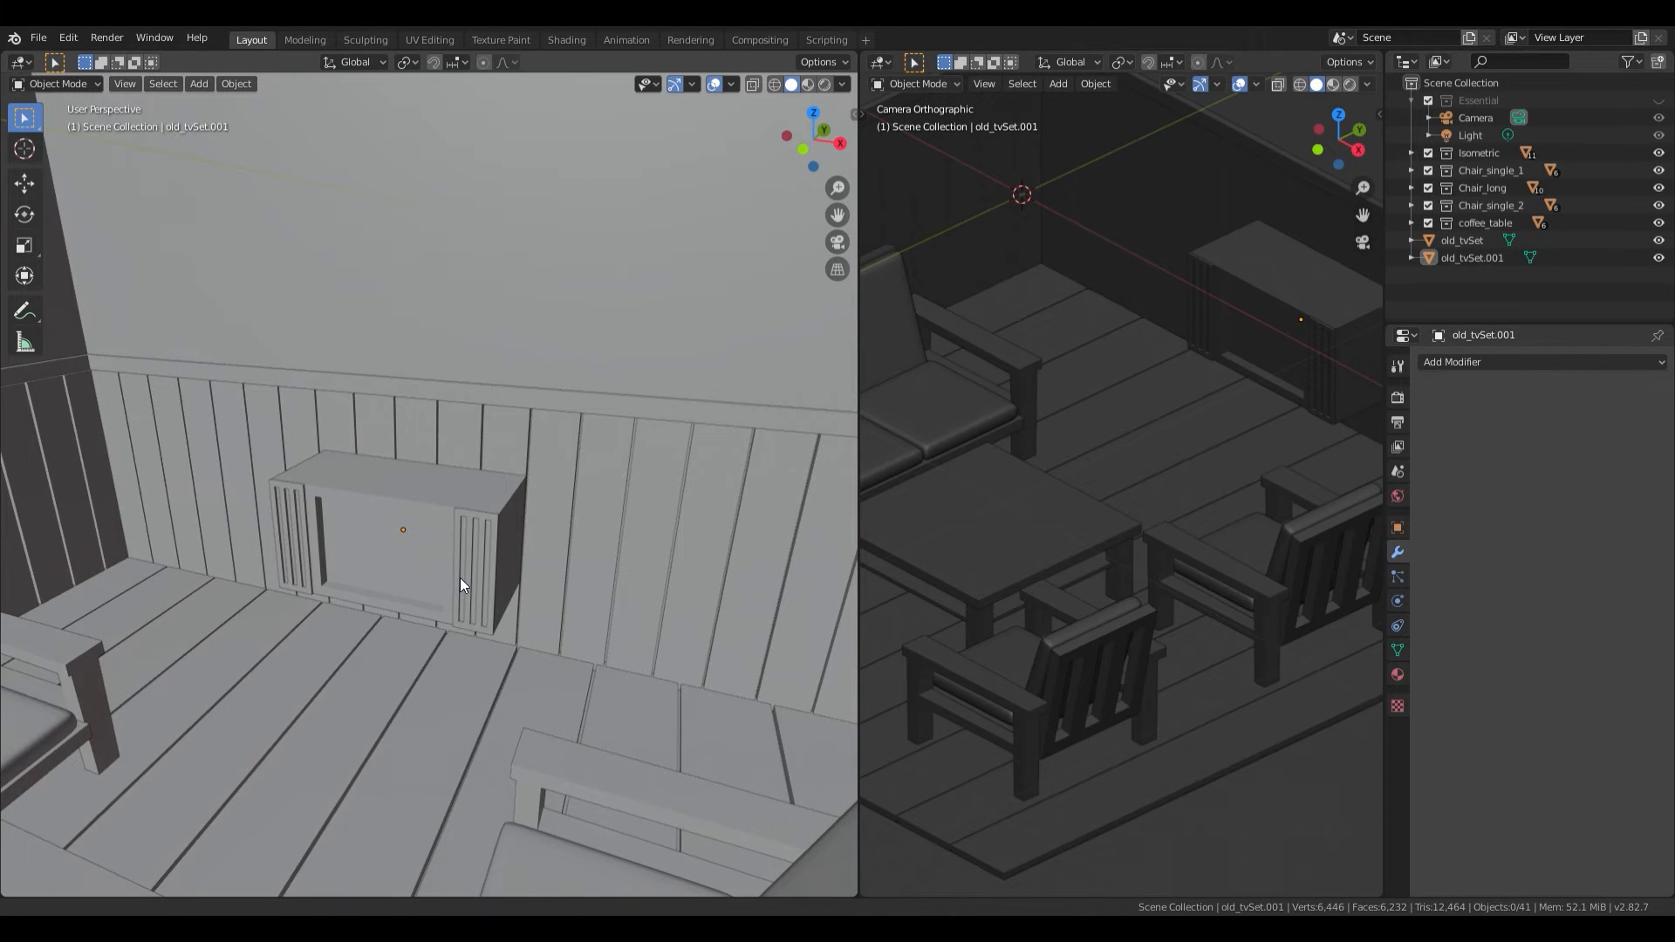
Step: Open the TV cabinet in Edit Mode and select the two recessed screen faces in face select mode
{"action": "left_click", "coordinate": [382, 574]}
{"action": "scroll", "coordinate": [473, 569], "scroll_direction": "up", "scroll_amount": 4}
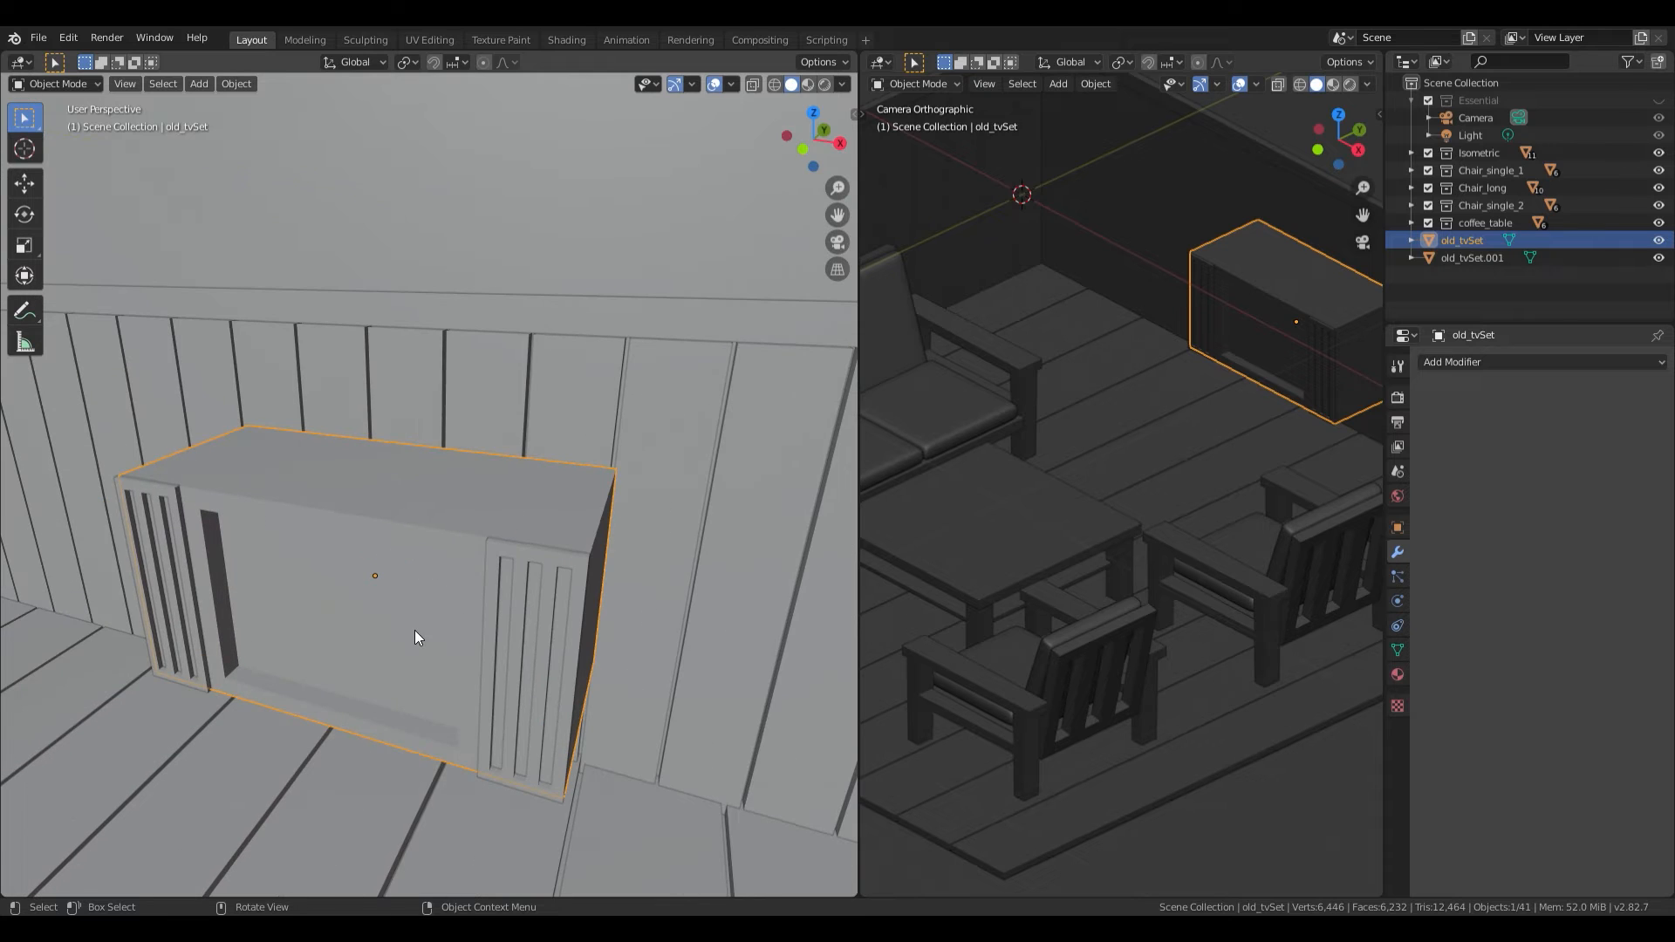
{"action": "key", "text": "Tab"}
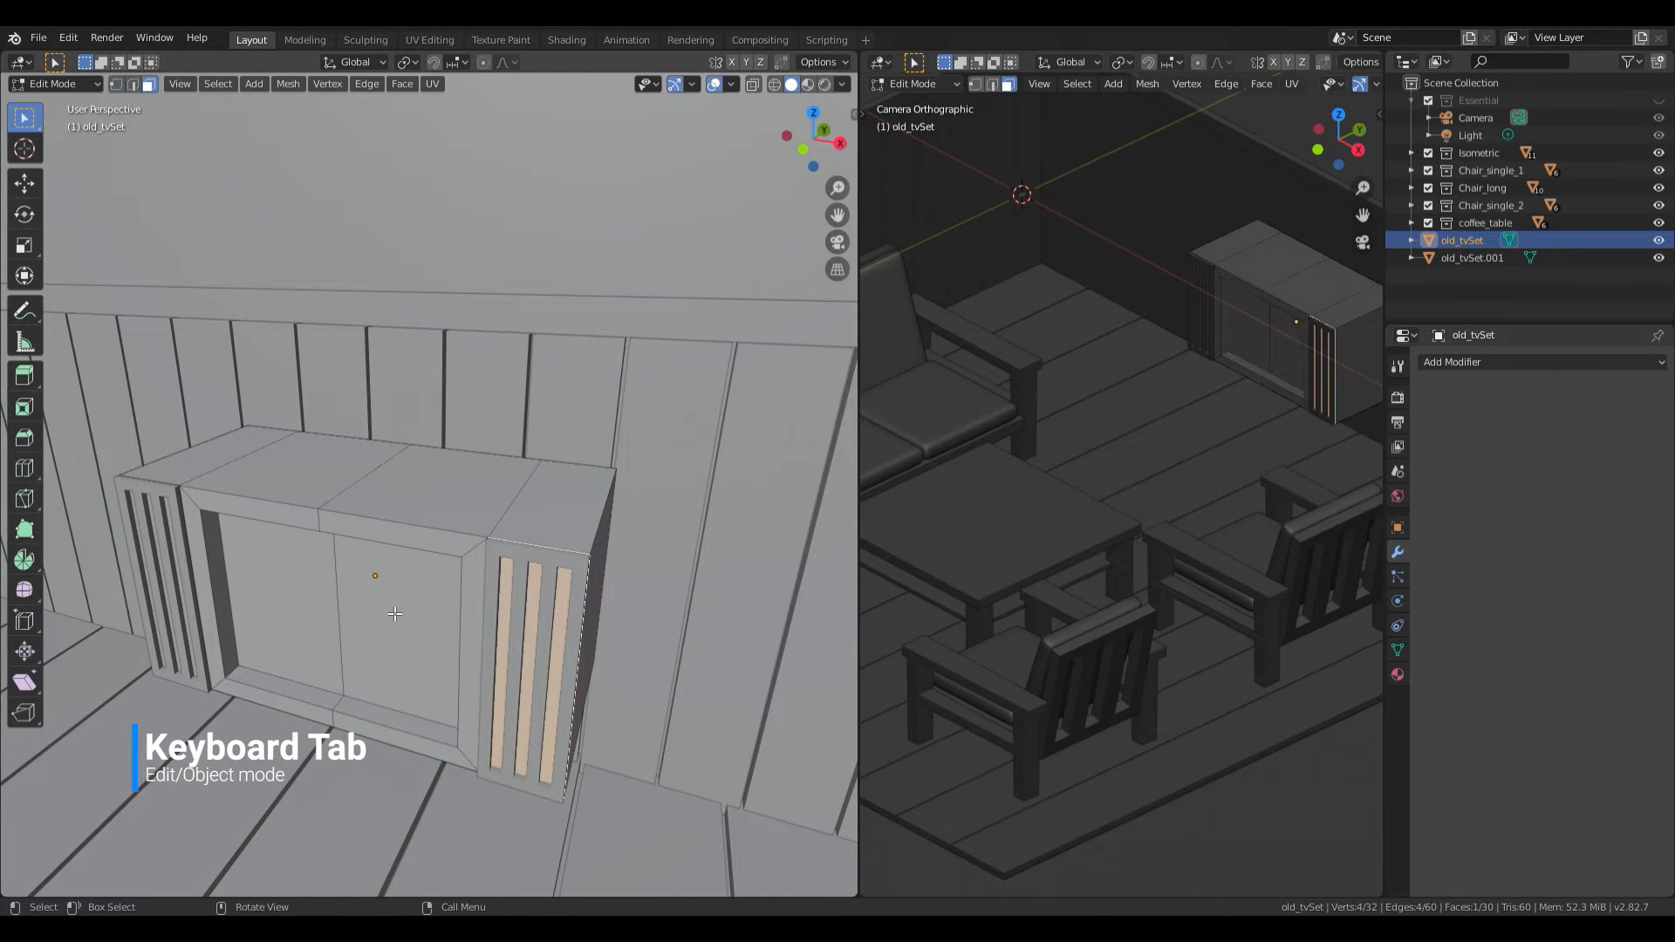
{"action": "left_click", "coordinate": [395, 614]}
{"action": "left_click", "coordinate": [323, 615], "text": "shift"}
{"action": "middle_click_drag", "start_coordinate": [323, 615], "coordinate": [428, 554]}
{"action": "key", "text": "3"}
Step: Duplicate the two screen faces and move the copy about 0.09 m forward along negative Y, out of the recess
{"action": "key", "text": "shift+d"}
{"action": "right_click", "coordinate": [428, 554]}
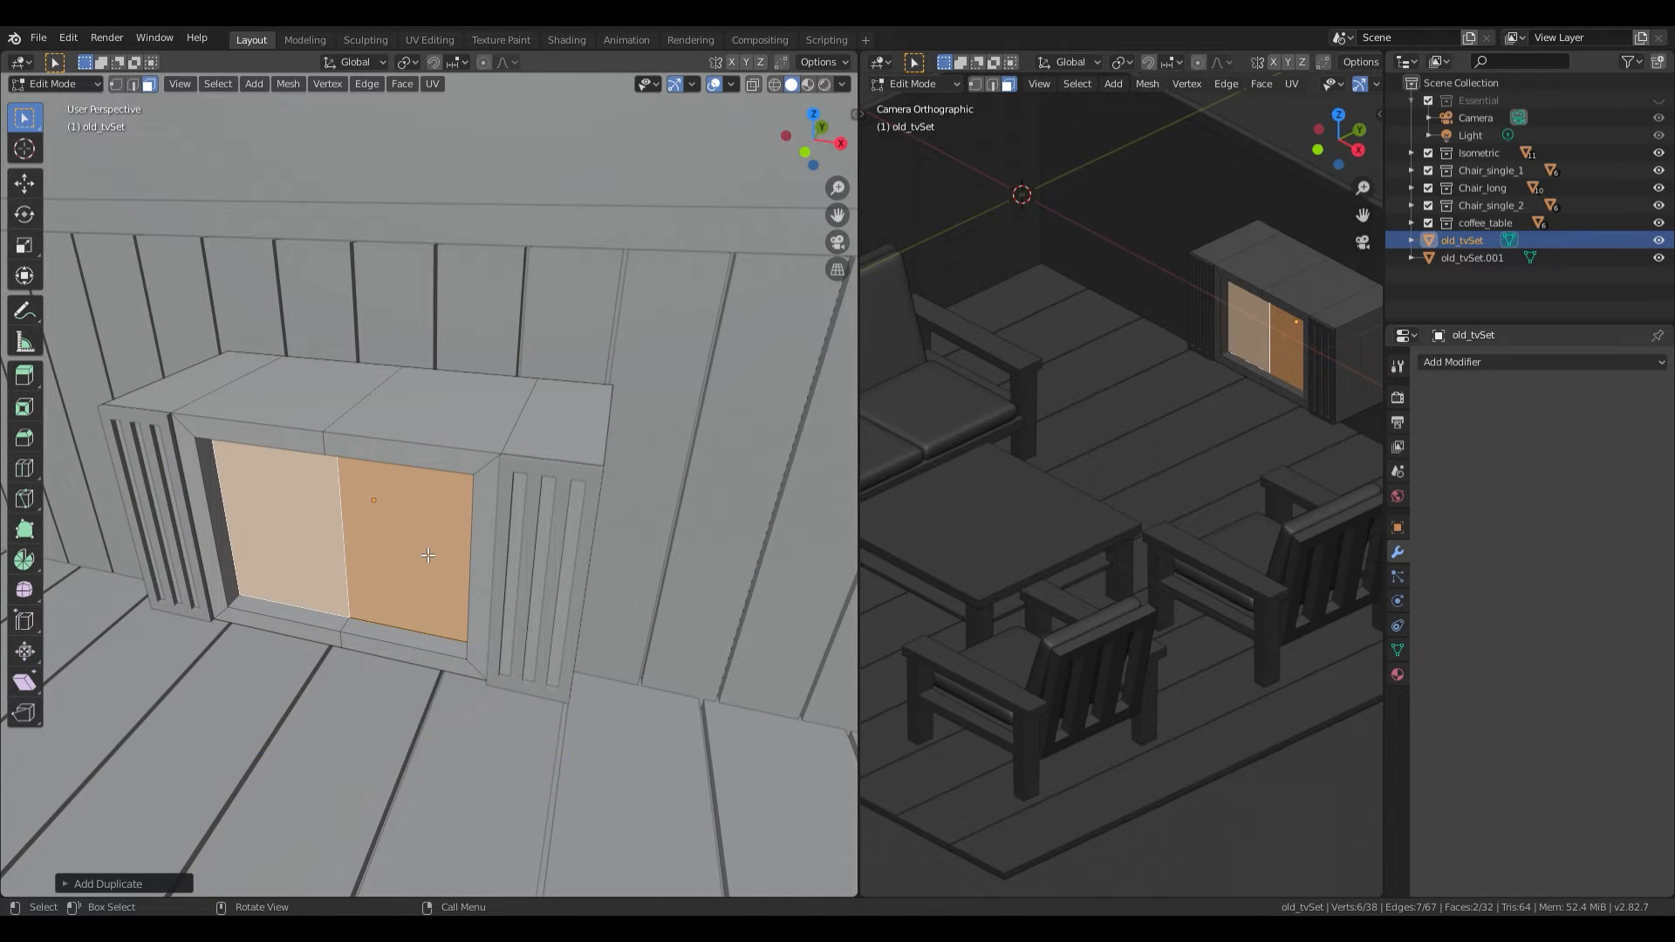
{"action": "key", "text": "shift+d"}
{"action": "key", "text": "y"}
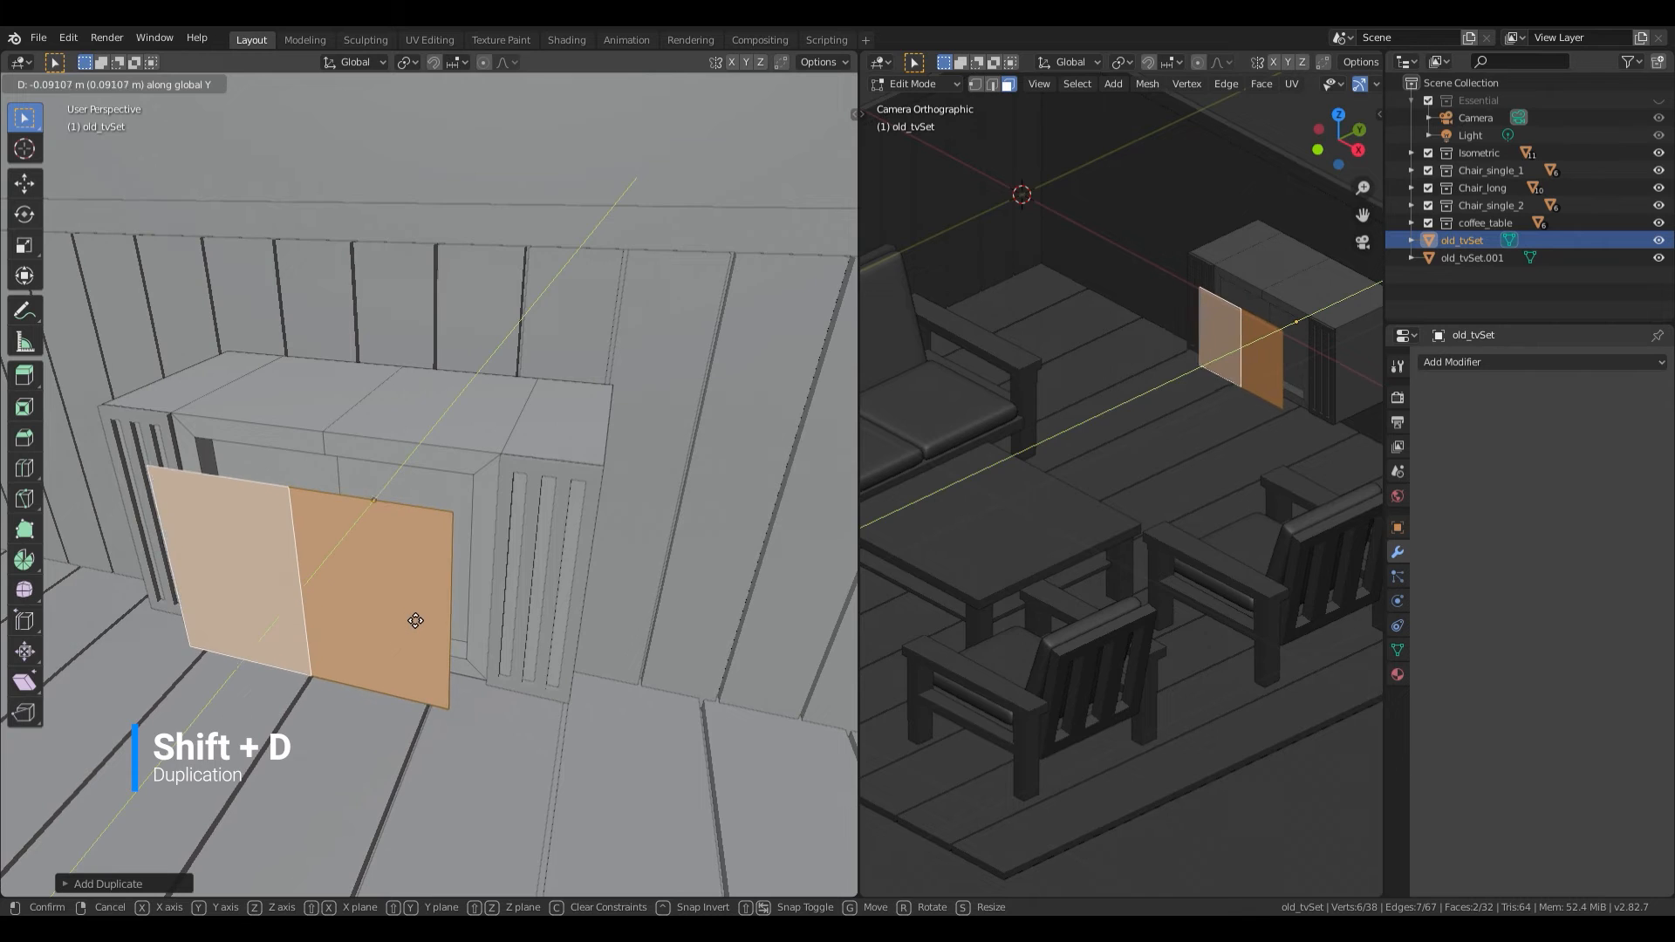
{"action": "left_click", "coordinate": [414, 616]}
{"action": "middle_click_drag", "start_coordinate": [414, 616], "coordinate": [412, 619]}
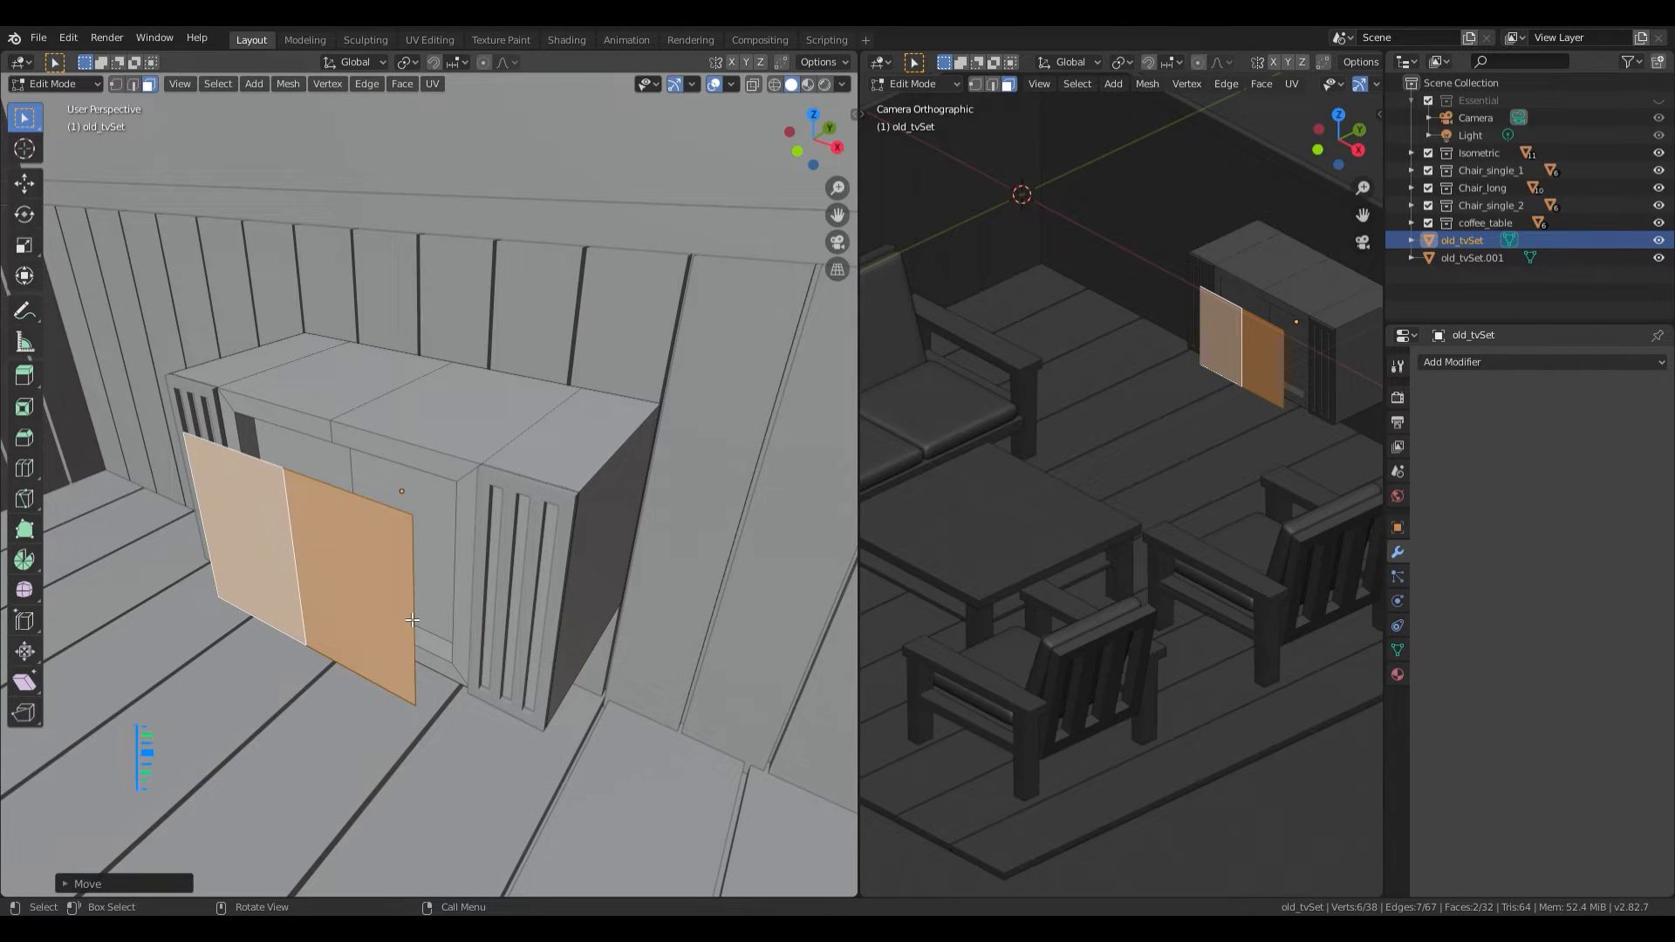
Step: Separate the duplicated screen faces into their own object and return to Object Mode
{"action": "key", "text": "p"}
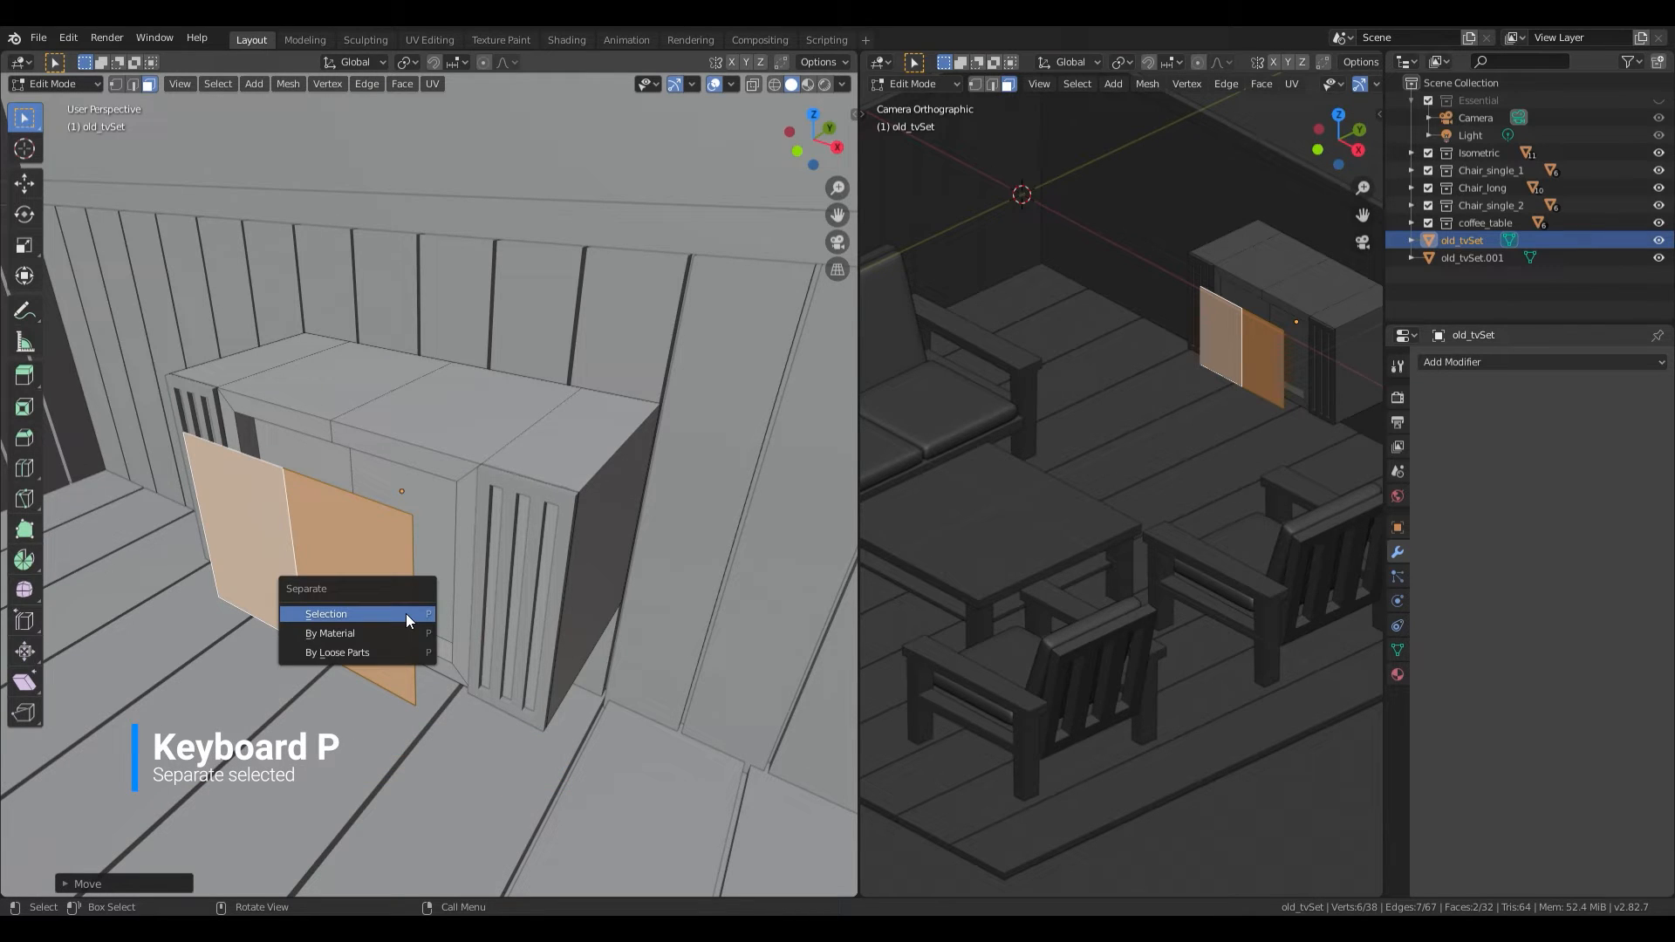
{"action": "left_click", "coordinate": [406, 614]}
{"action": "middle_click_drag", "start_coordinate": [405, 614], "coordinate": [413, 536]}
{"action": "key", "text": "Tab"}
Step: Open the separated screen panel in Edit Mode and add one centred horizontal loop cut across it
{"action": "left_click", "coordinate": [411, 535]}
{"action": "key", "text": "Tab"}
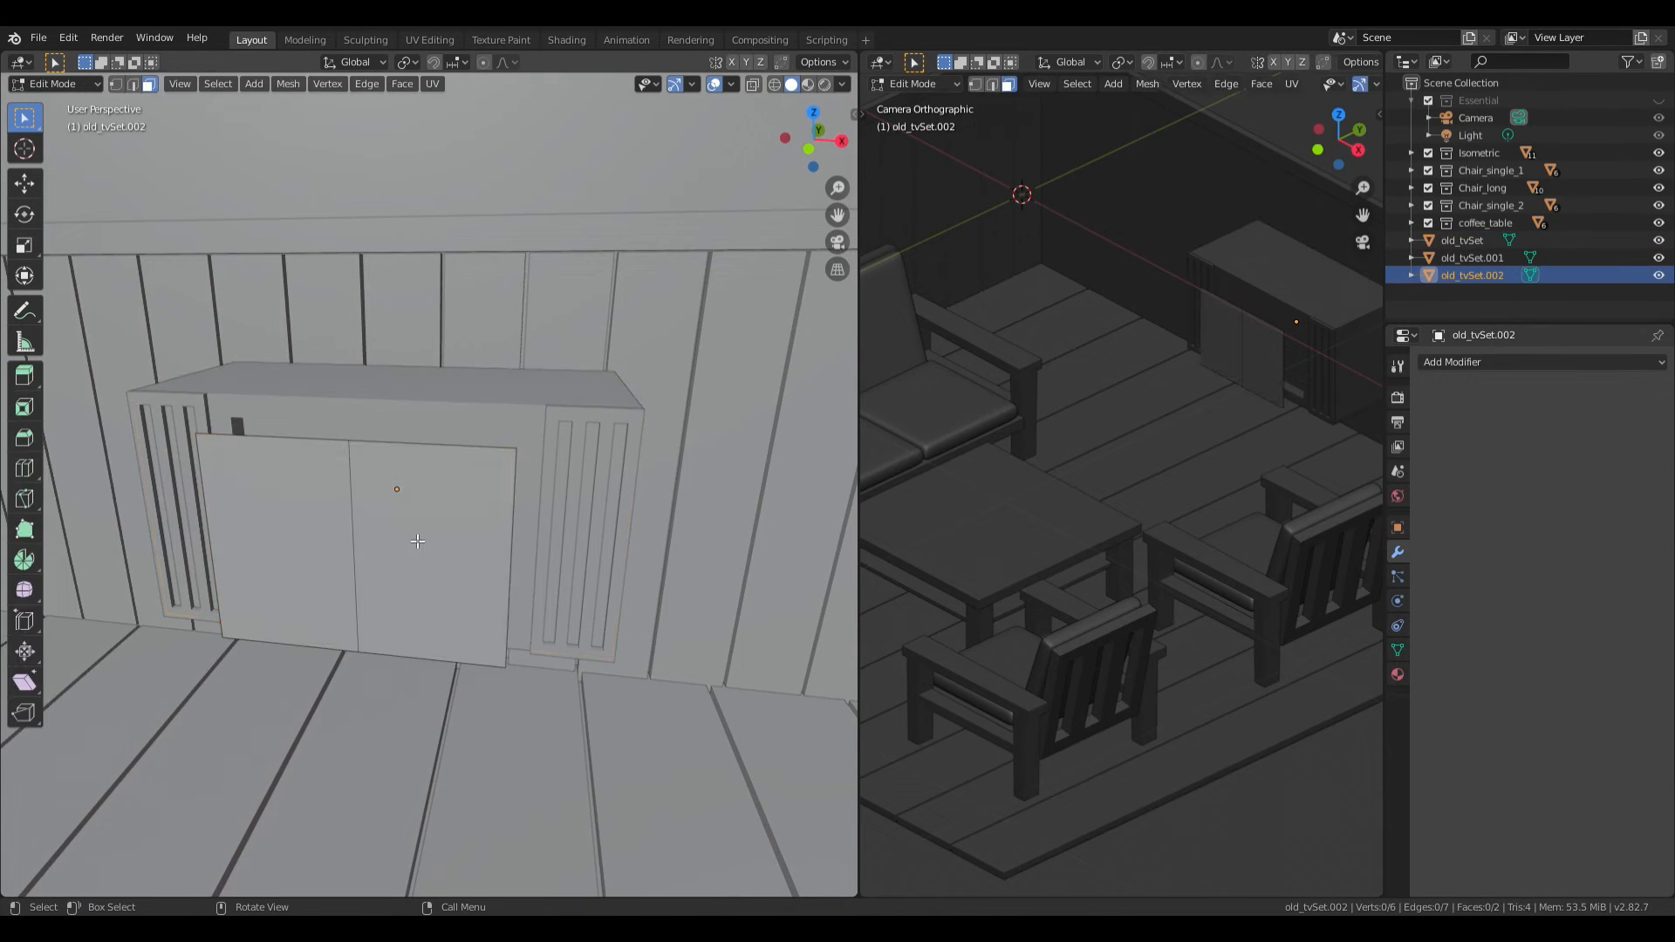
{"action": "key", "text": "ctrl+r"}
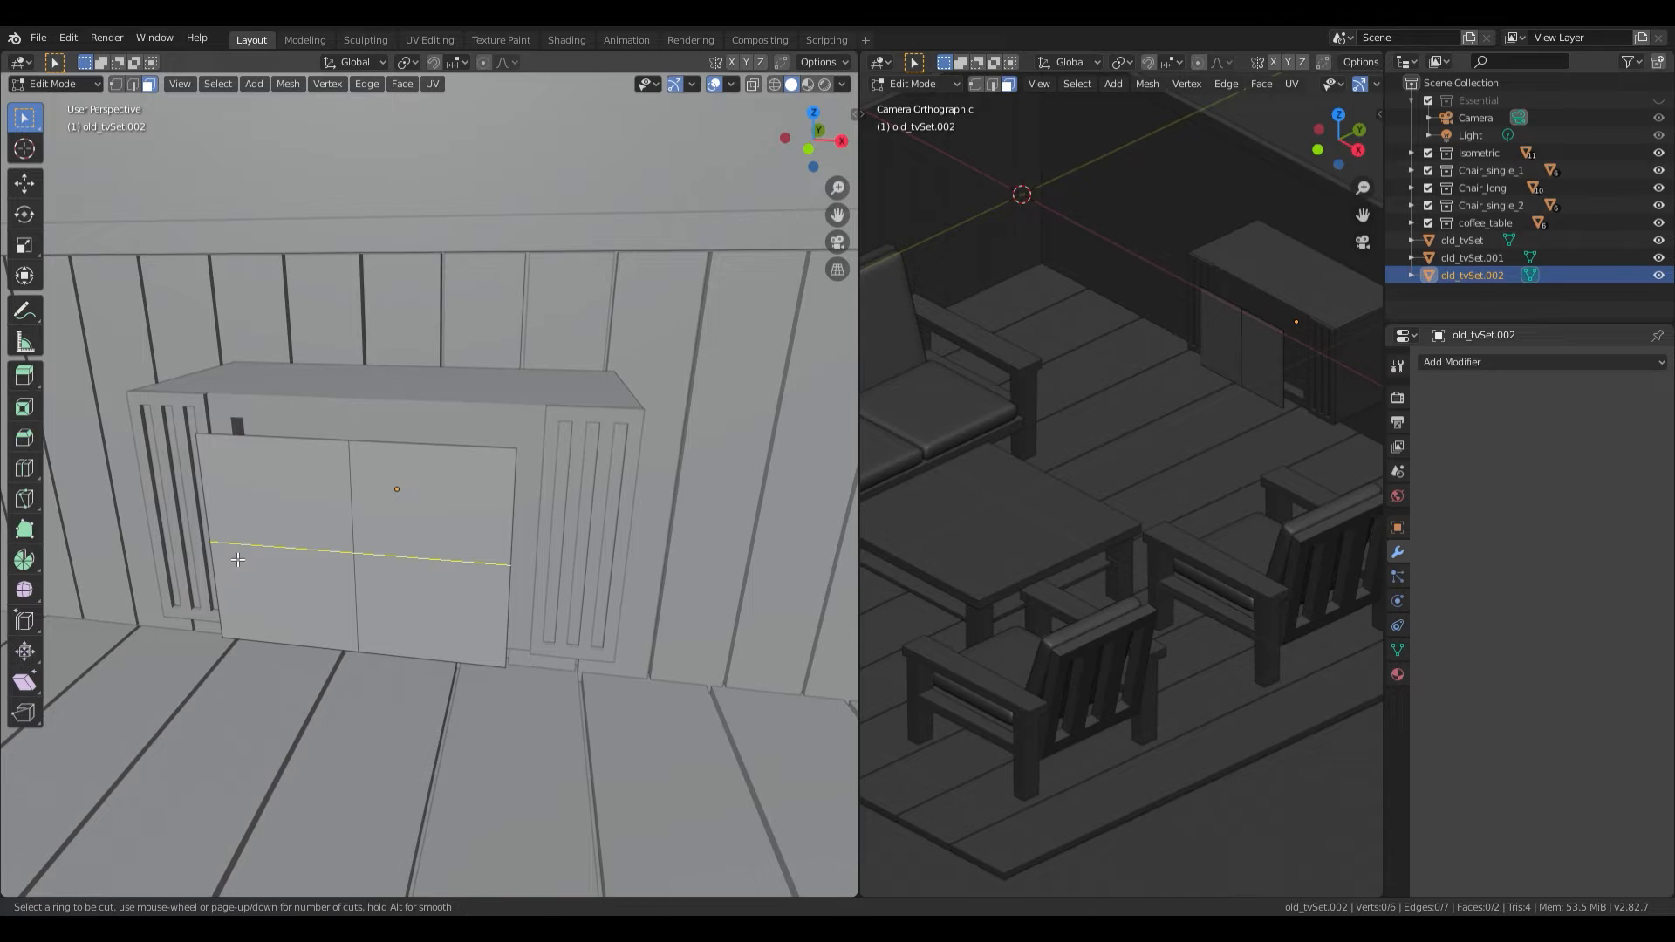
{"action": "left_click", "coordinate": [238, 559]}
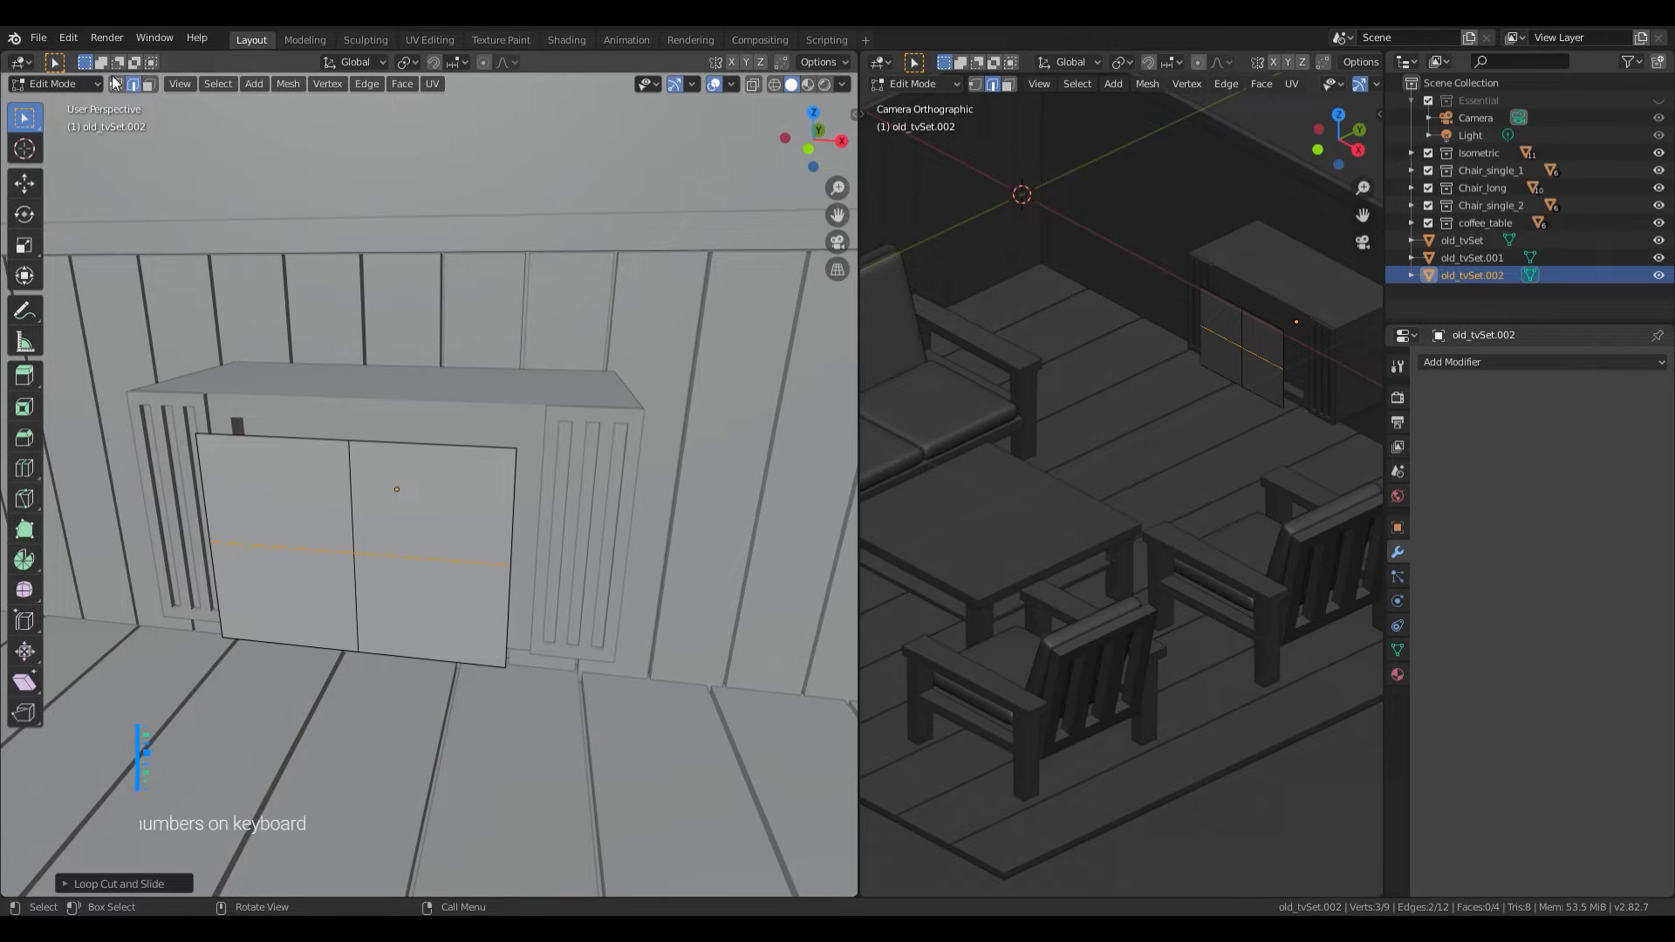
Step: Pull the screen panel's centre vertex about 0.02 m forward along negative Y to make it bulge, and return to Object Mode
{"action": "key", "text": "1"}
{"action": "middle_click_drag", "start_coordinate": [328, 304], "coordinate": [472, 461]}
{"action": "left_click", "coordinate": [399, 492]}
{"action": "key", "text": "g"}
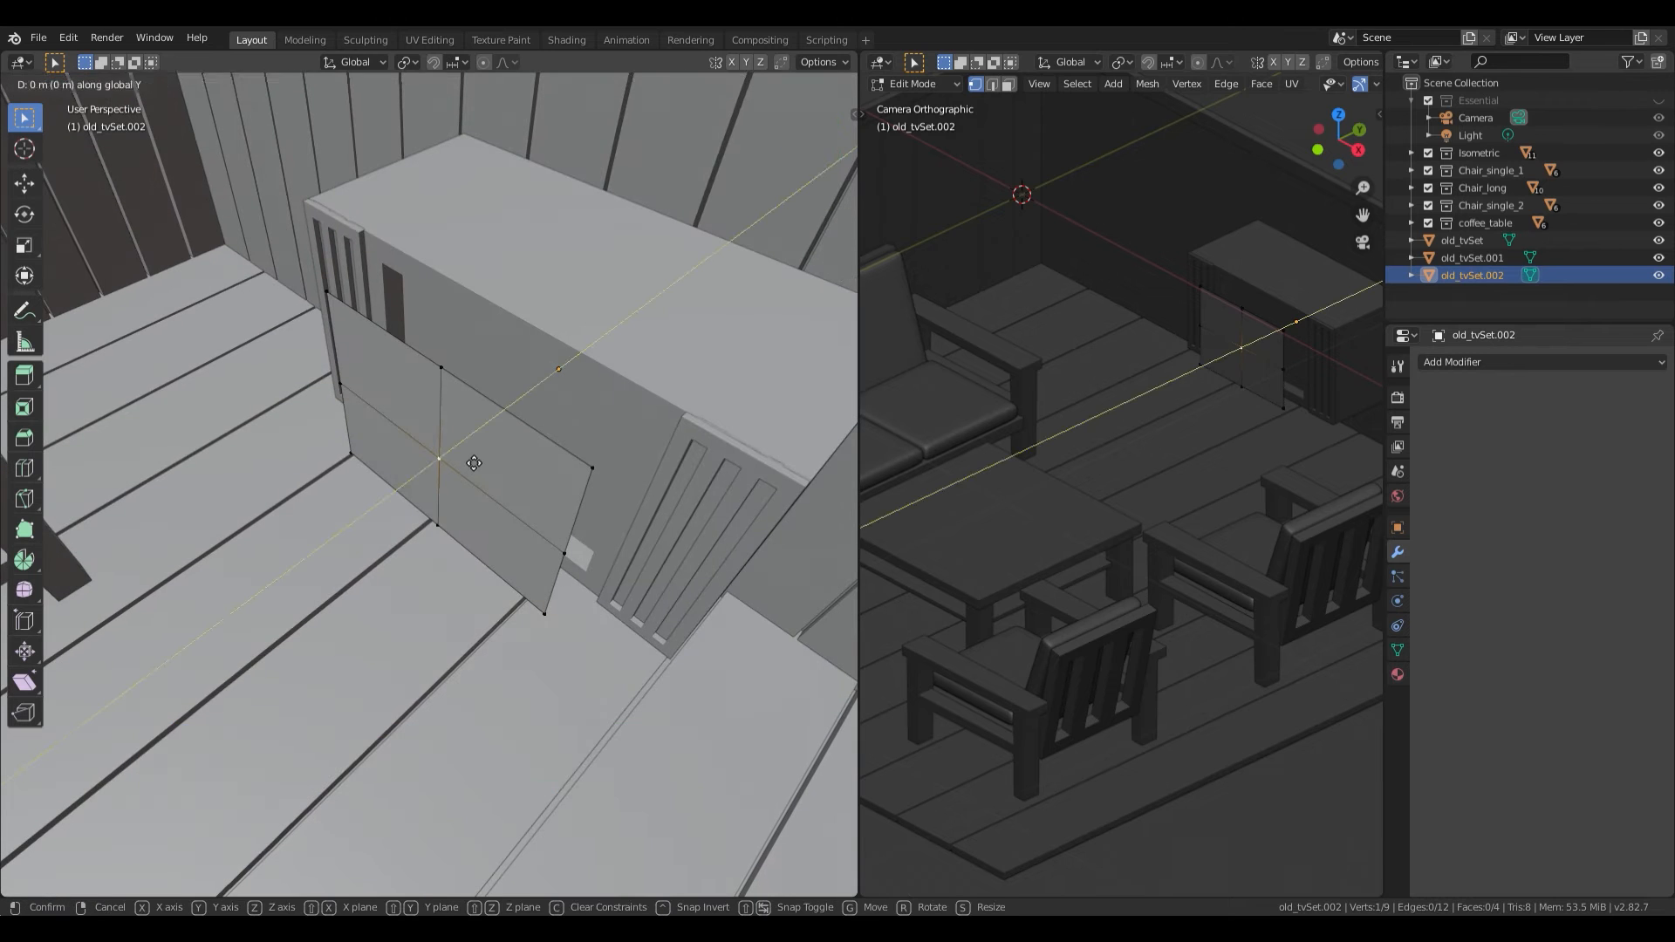
{"action": "key", "text": "y"}
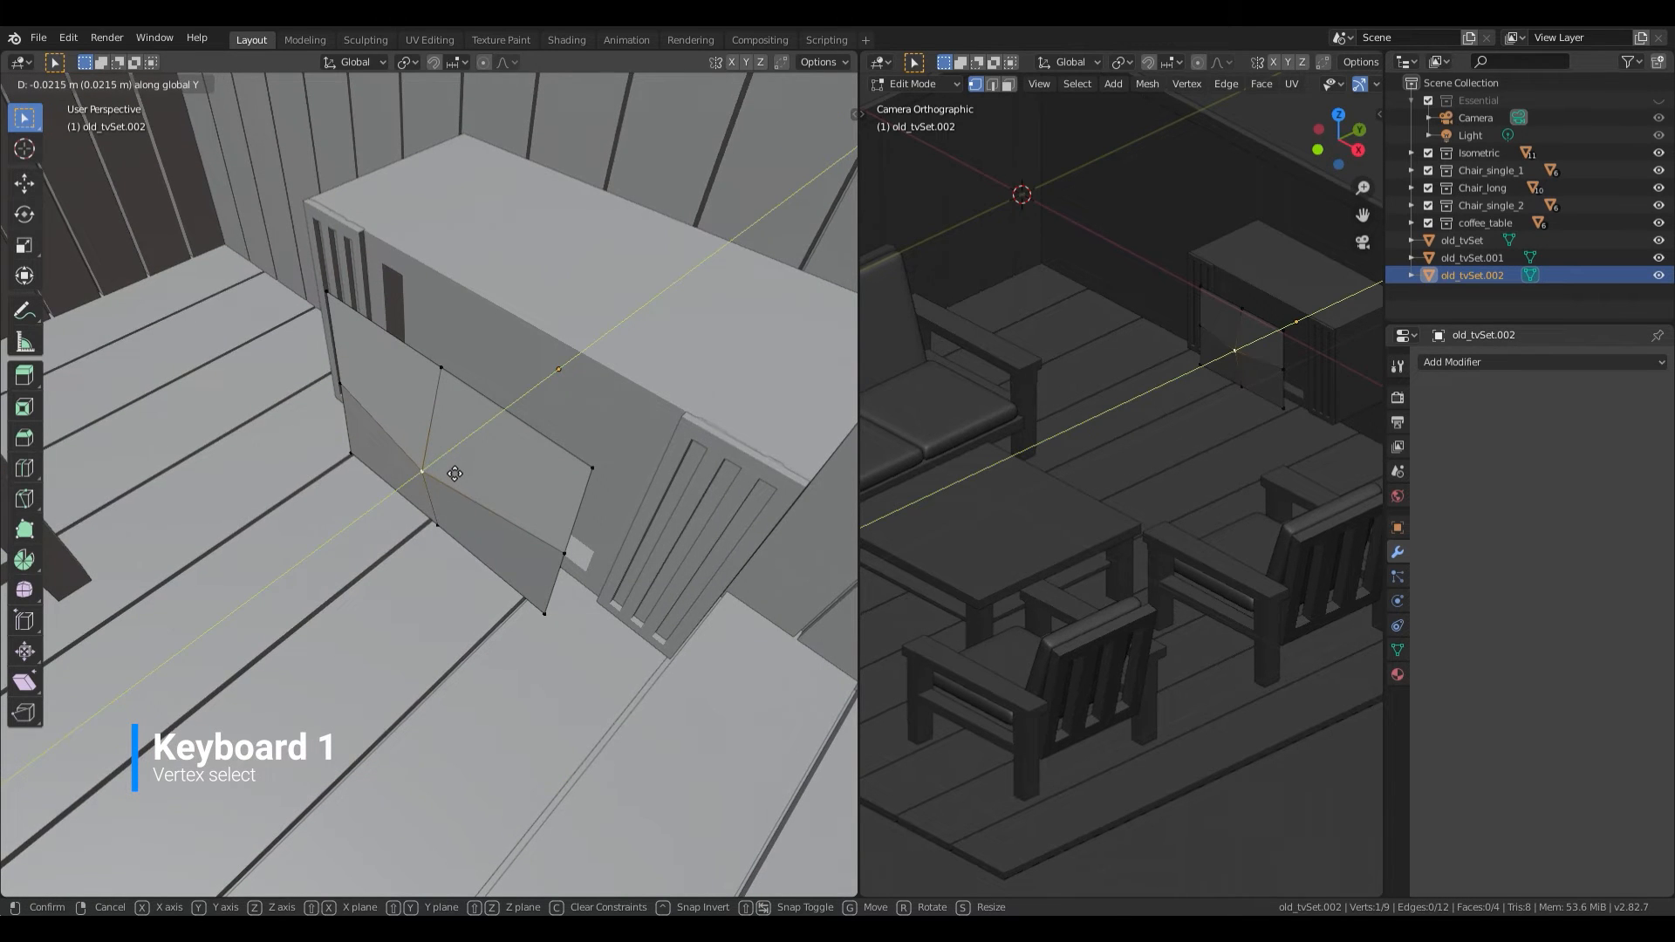
{"action": "left_click", "coordinate": [452, 474]}
{"action": "middle_click_drag", "start_coordinate": [452, 474], "coordinate": [493, 503]}
{"action": "key", "text": "Tab"}
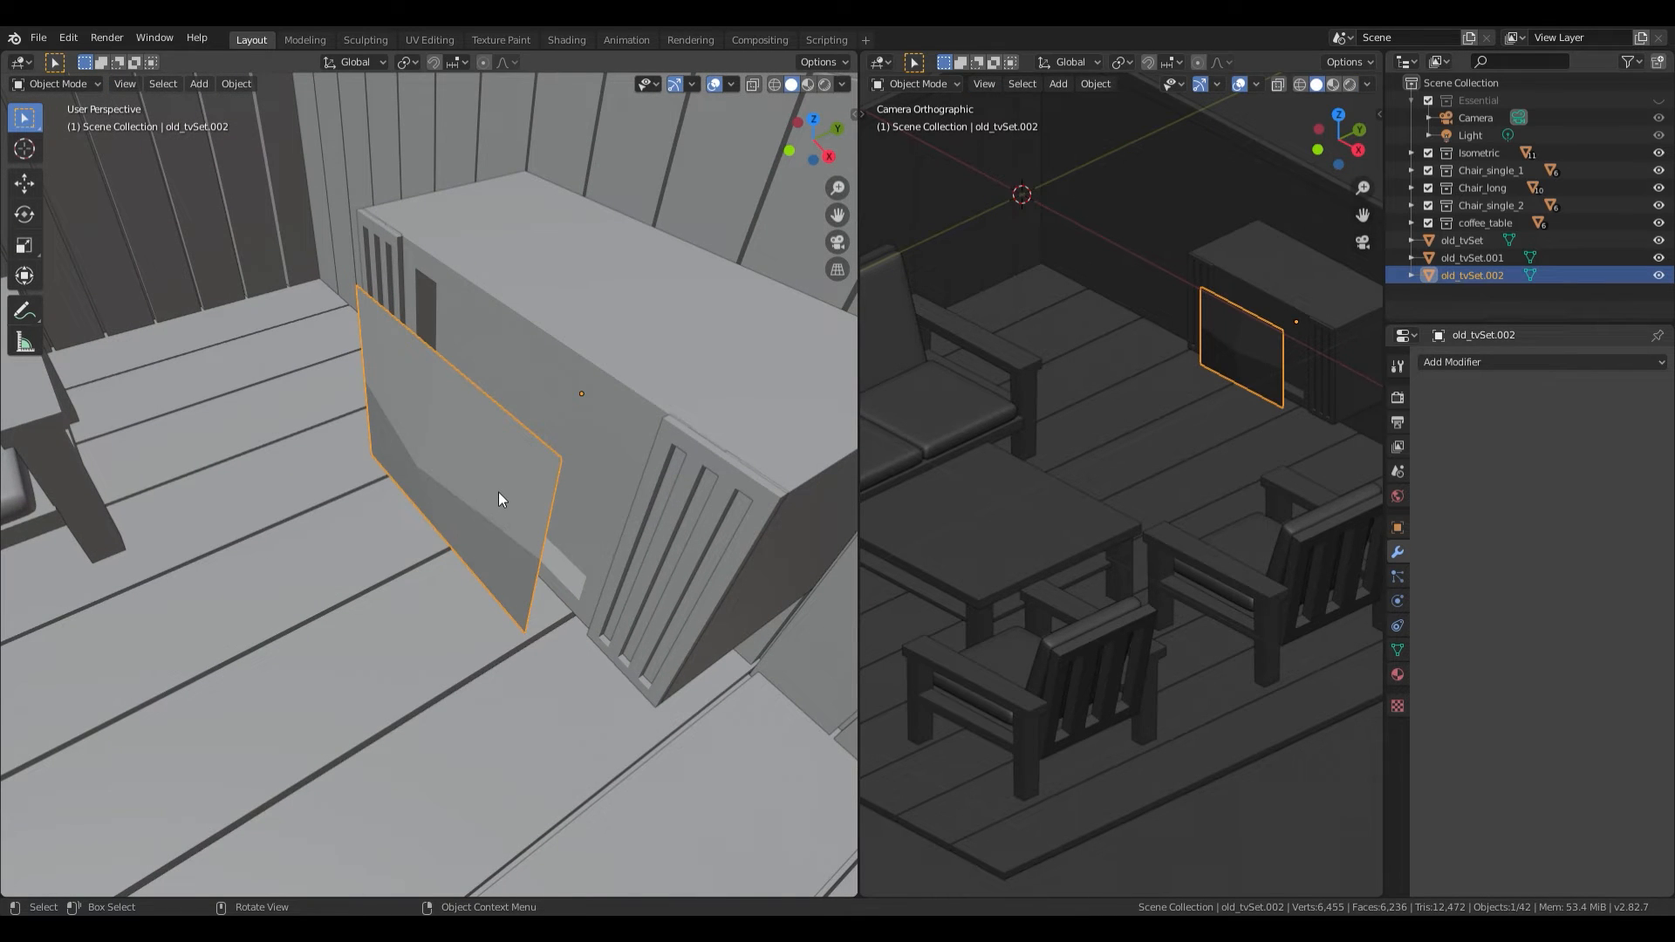
Step: Move the bulged screen panel about 0.07 m back along Y into the cabinet's recess
{"action": "key", "text": "g"}
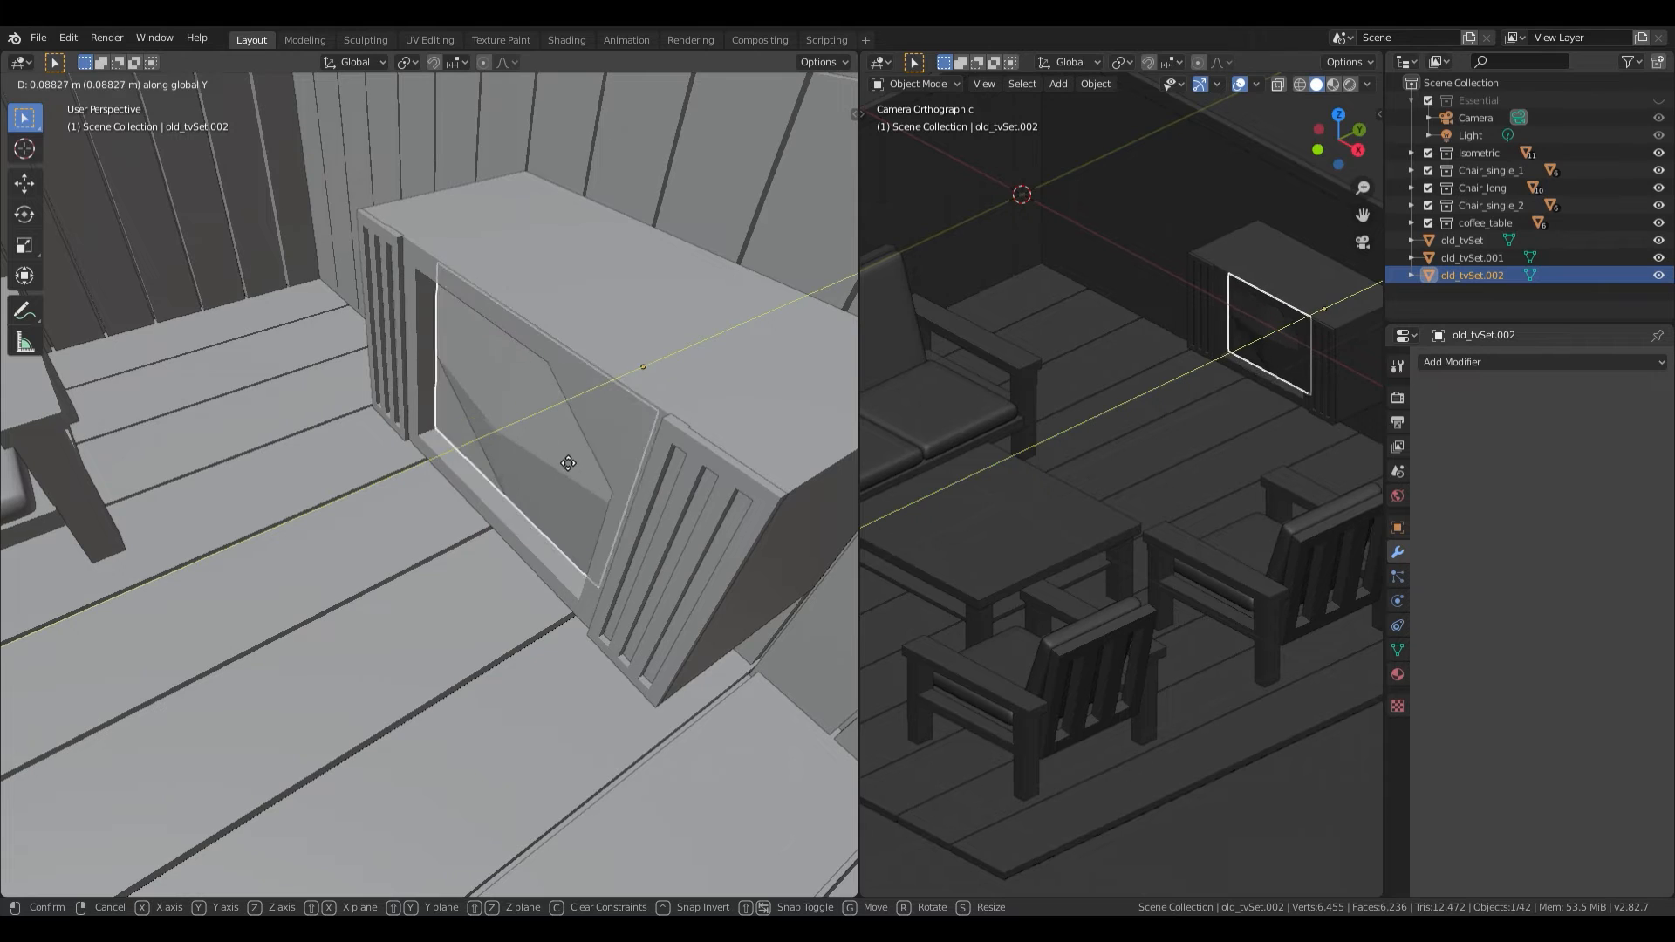
{"action": "key", "text": "y"}
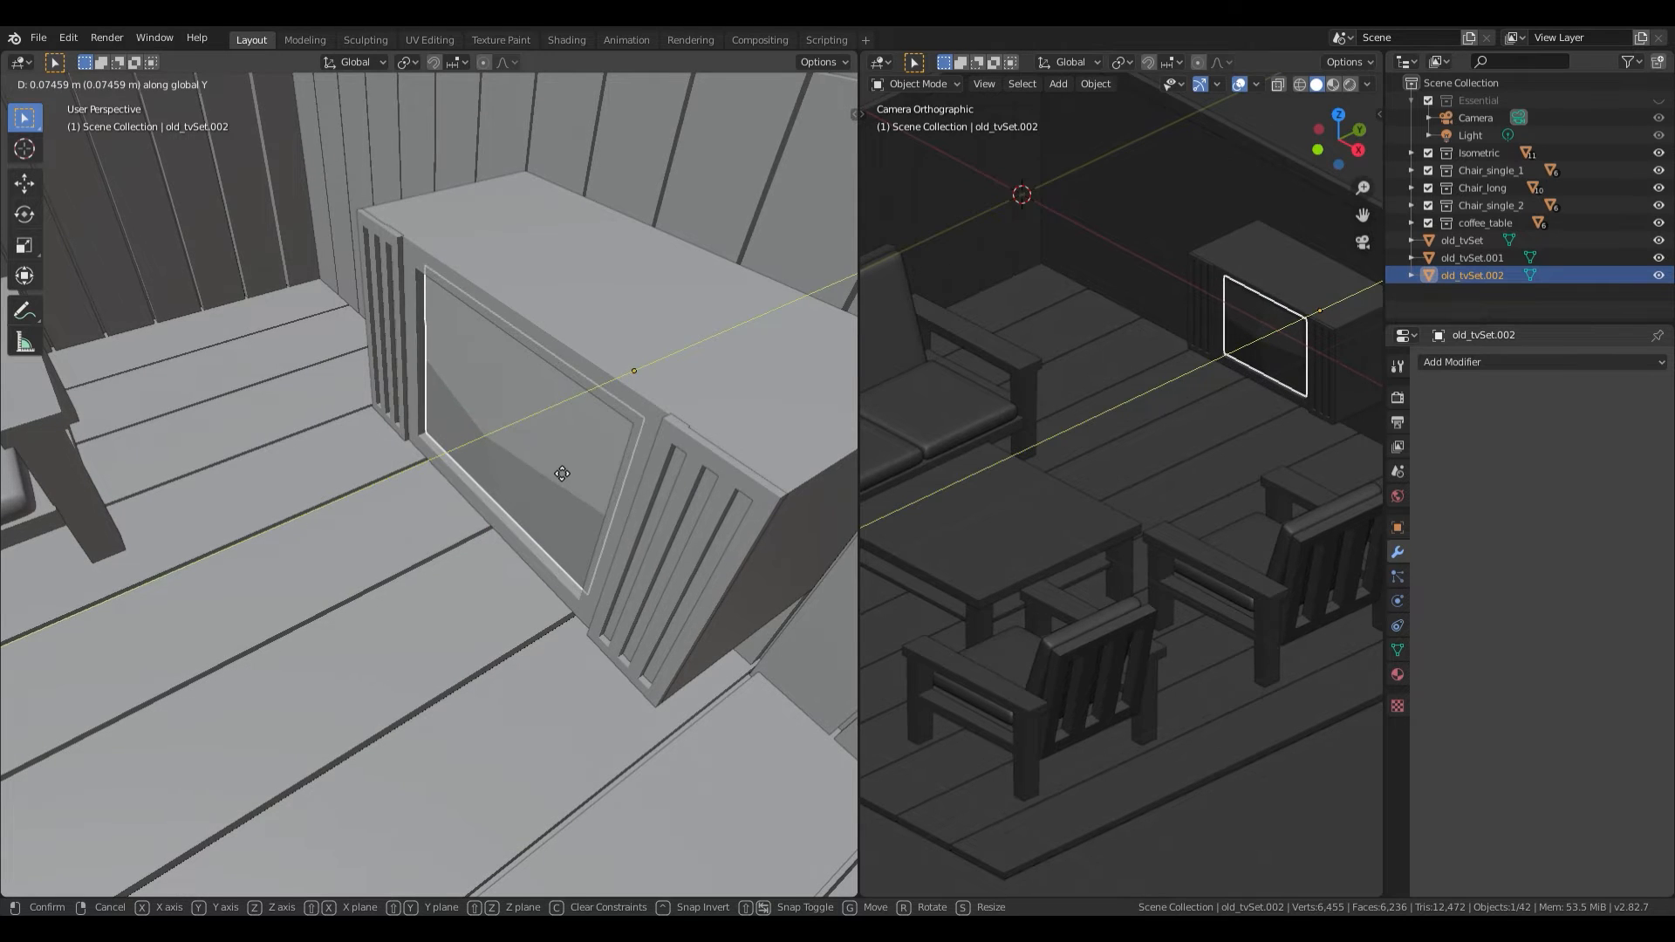
{"action": "left_click", "coordinate": [559, 477]}
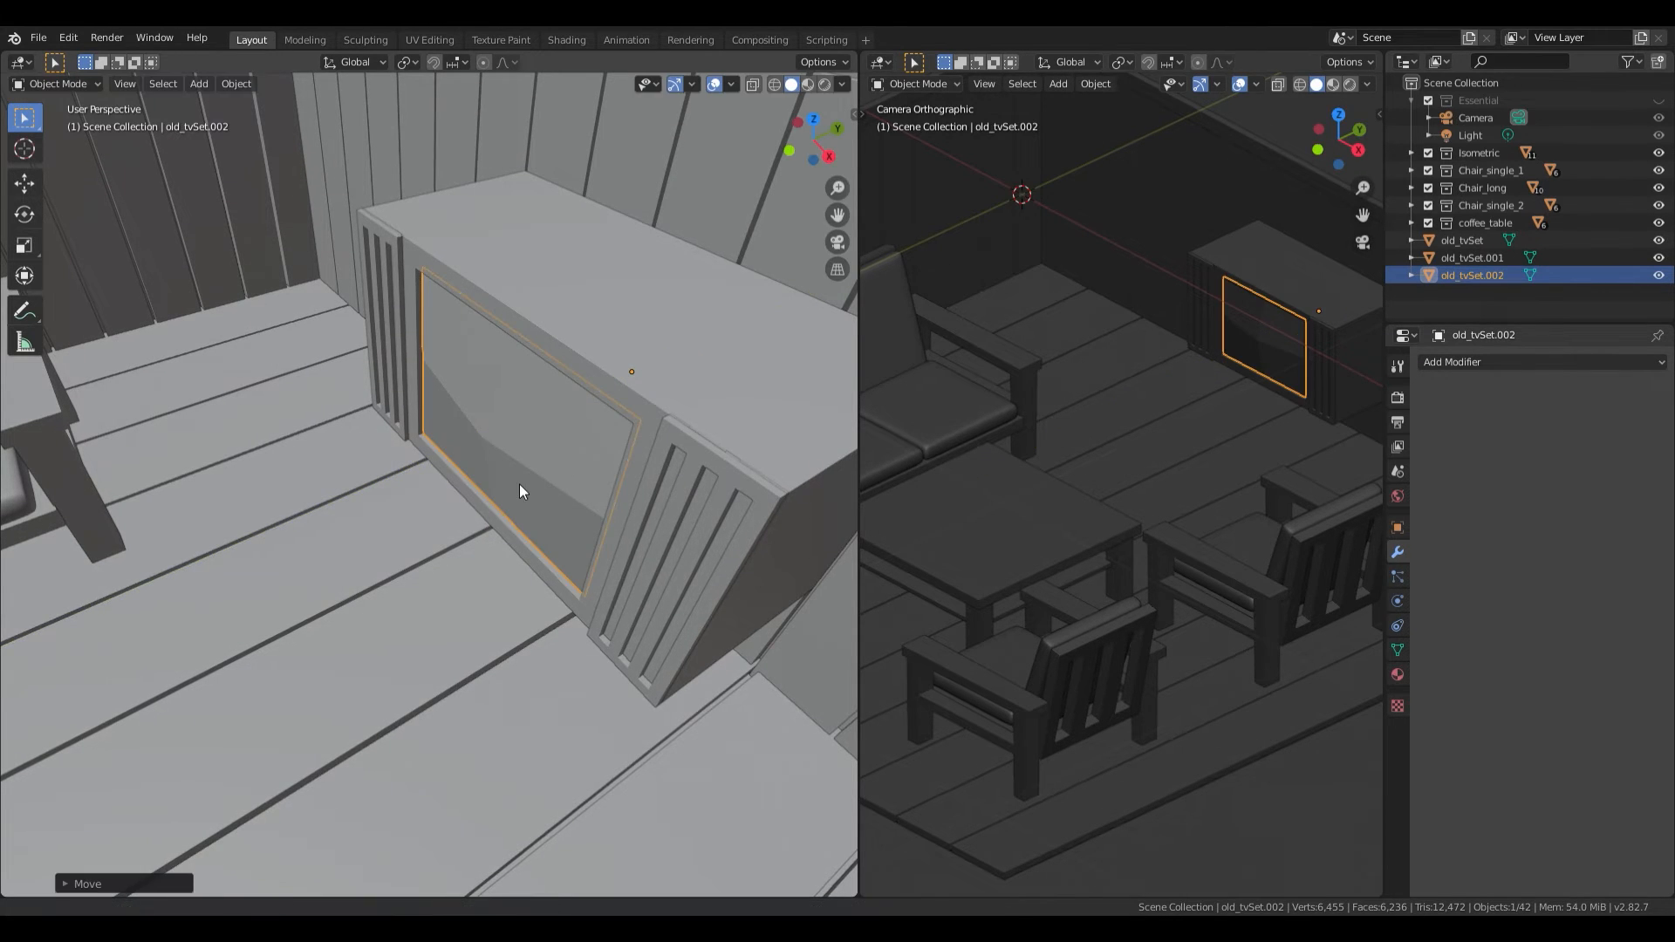
Step: Add a Subdivision Surface modifier to the screen panel
{"action": "middle_click_drag", "start_coordinate": [520, 484], "coordinate": [605, 396]}
{"action": "scroll", "coordinate": [602, 399], "scroll_direction": "up", "scroll_amount": 4}
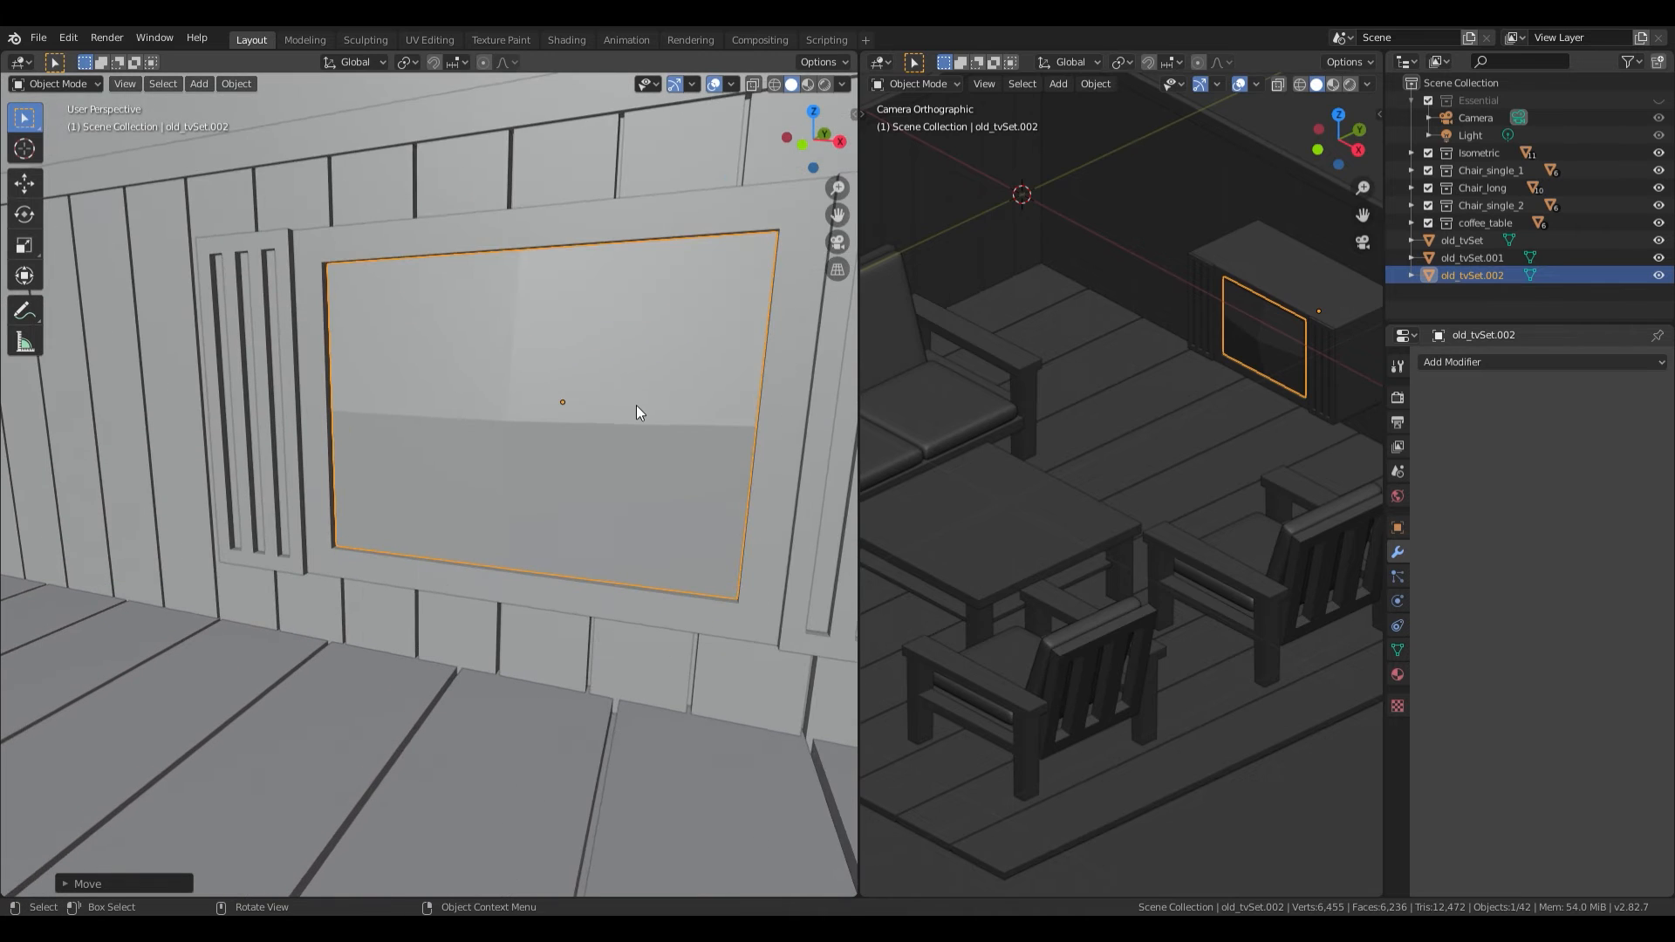
{"action": "scroll", "coordinate": [1282, 349], "scroll_direction": "up", "scroll_amount": 2}
{"action": "middle_click_drag", "start_coordinate": [1290, 348], "coordinate": [1242, 504], "text": "shift"}
{"action": "scroll", "coordinate": [1187, 496], "scroll_direction": "up", "scroll_amount": 5}
{"action": "scroll", "coordinate": [1248, 492], "scroll_direction": "down", "scroll_amount": 2}
{"action": "left_click", "coordinate": [1447, 364]}
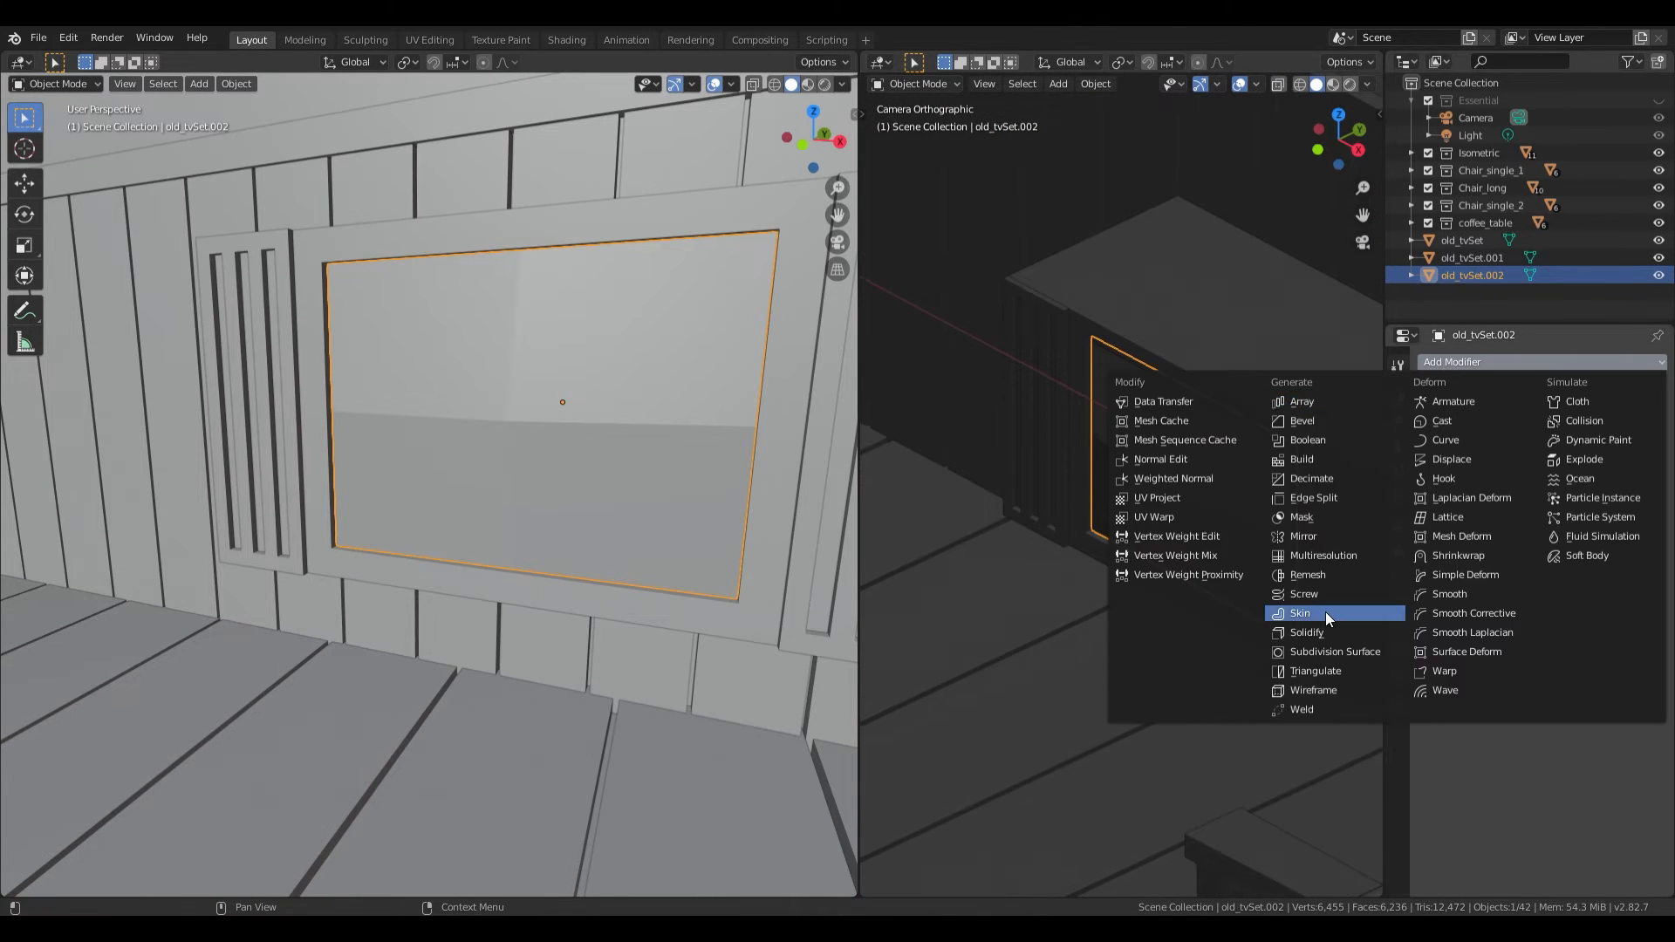
{"action": "left_click", "coordinate": [1324, 651]}
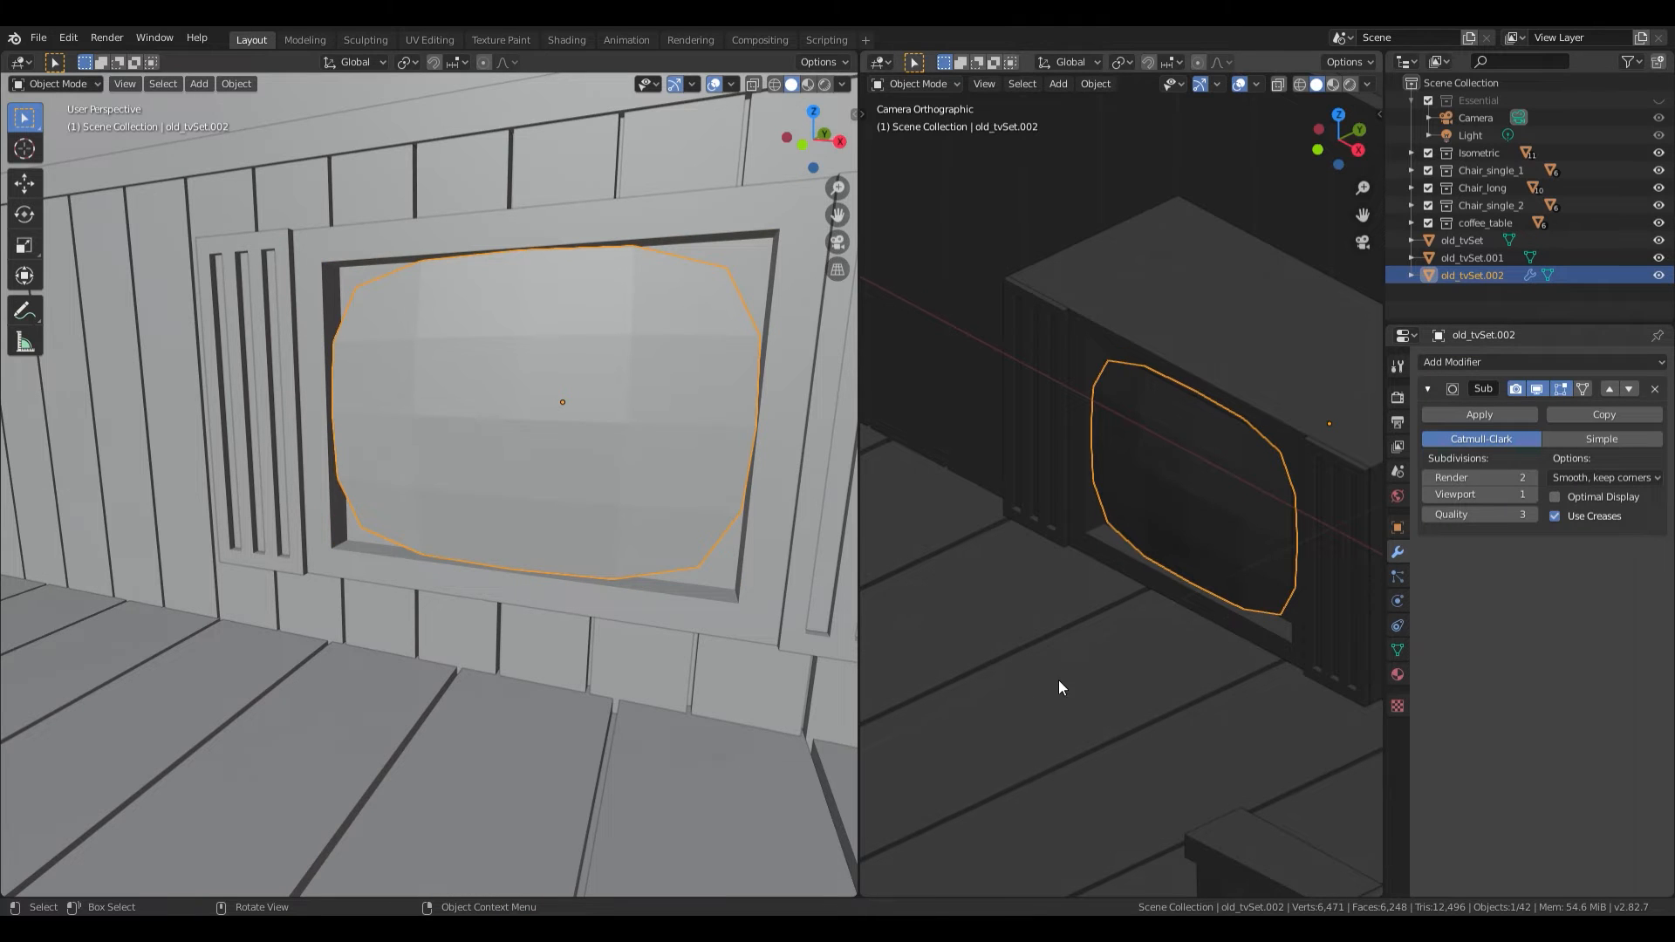
Step: Add two vertical loop cuts to the screen panel from the front view, slid close to its right and left edges
{"action": "middle_click_drag", "start_coordinate": [646, 601], "coordinate": [553, 559]}
{"action": "key", "text": "KP_1"}
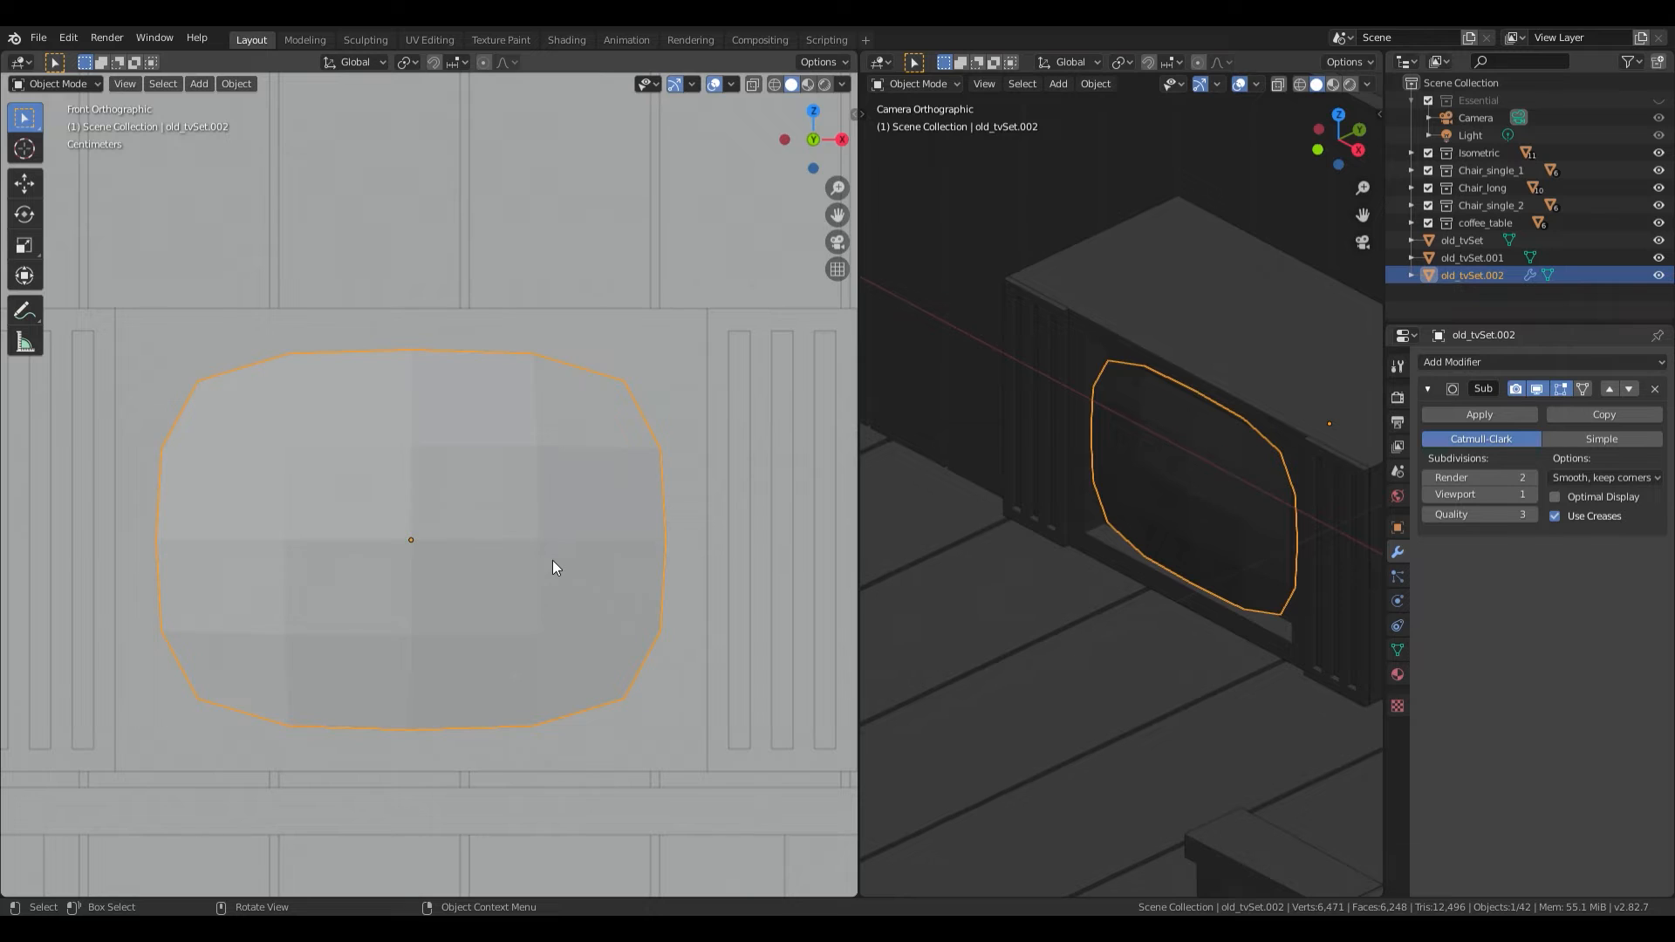
{"action": "key", "text": "Tab"}
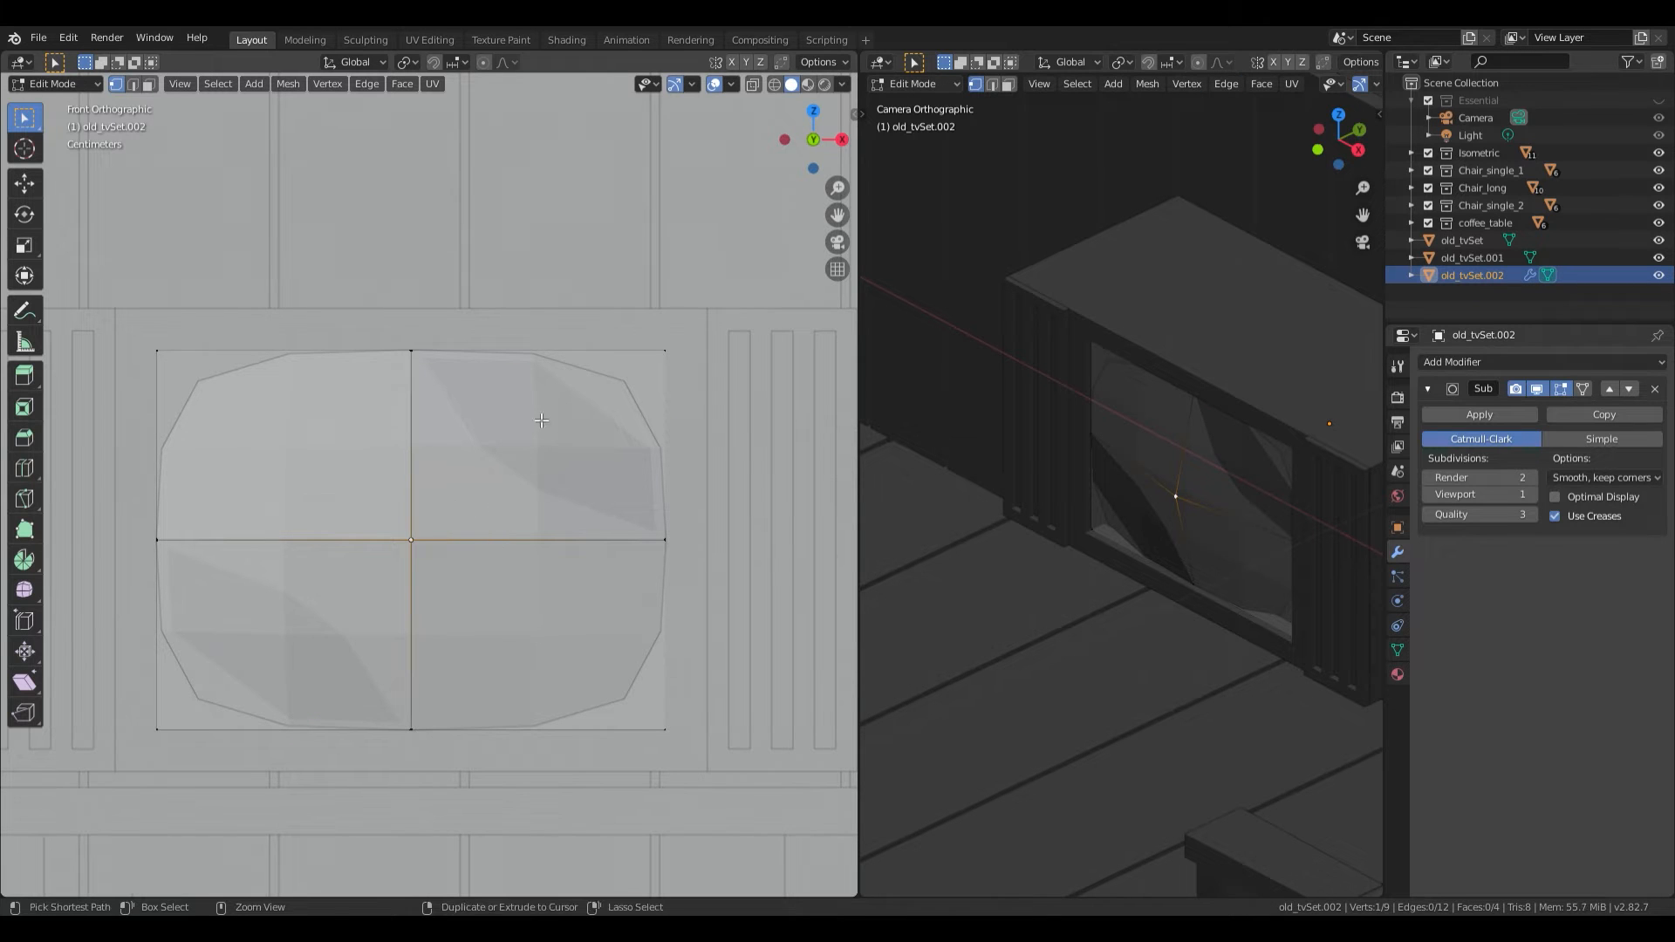
{"action": "key", "text": "ctrl+r"}
{"action": "left_click", "coordinate": [515, 384]}
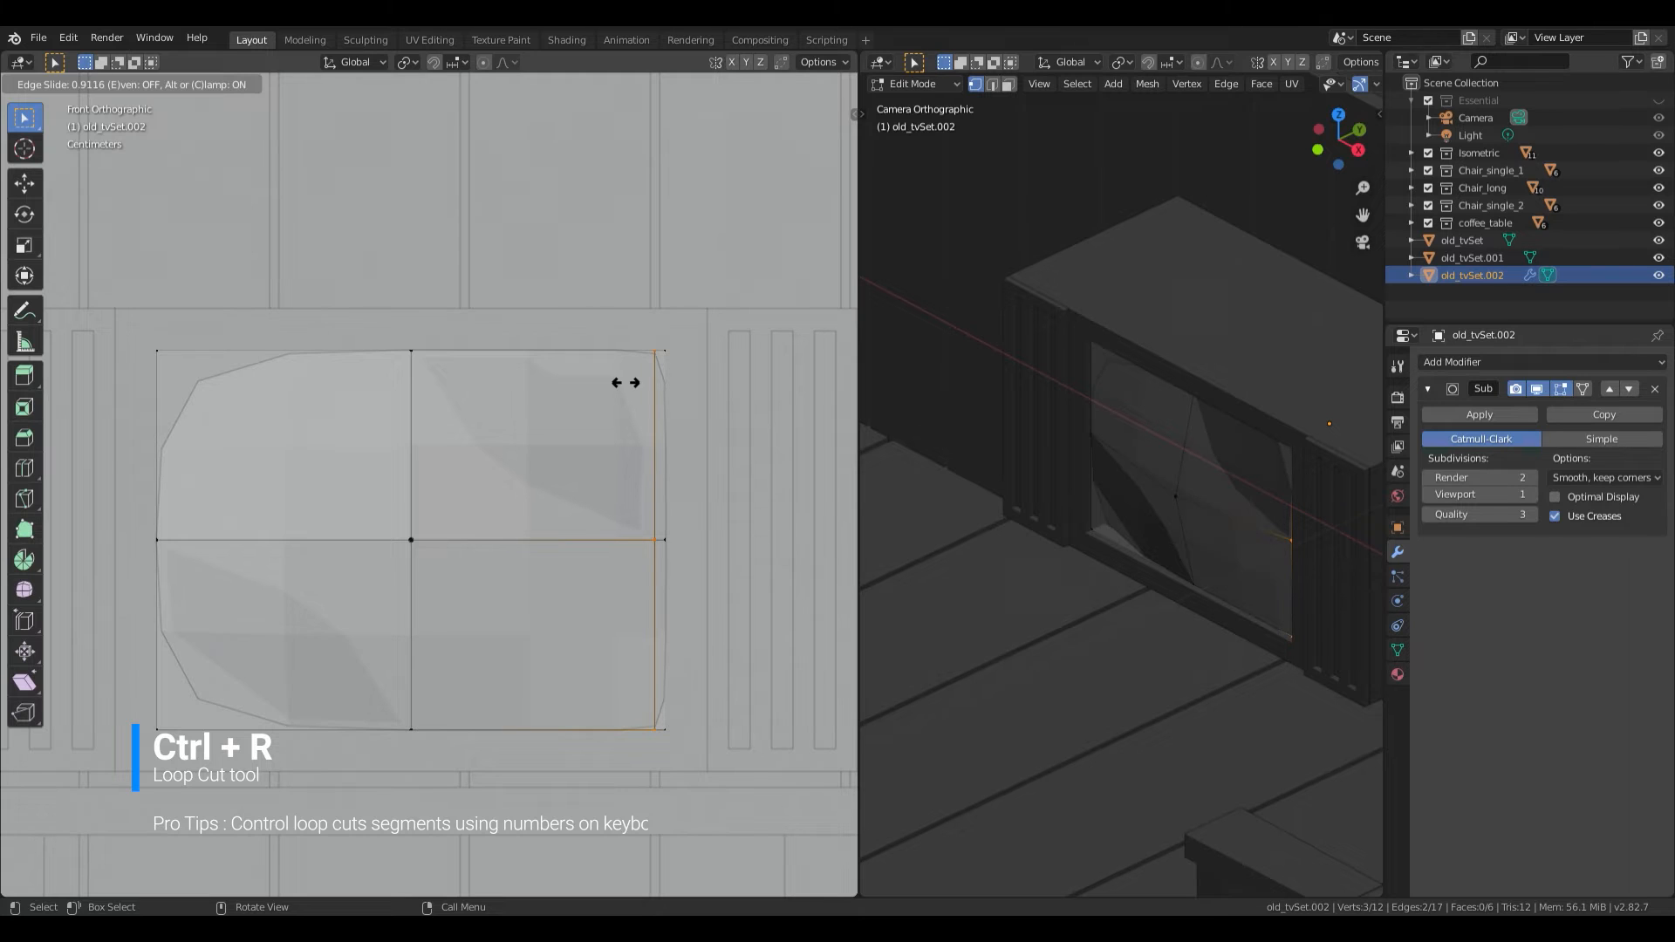
{"action": "left_click", "coordinate": [625, 382]}
{"action": "key", "text": "ctrl+r"}
{"action": "left_click", "coordinate": [287, 383]}
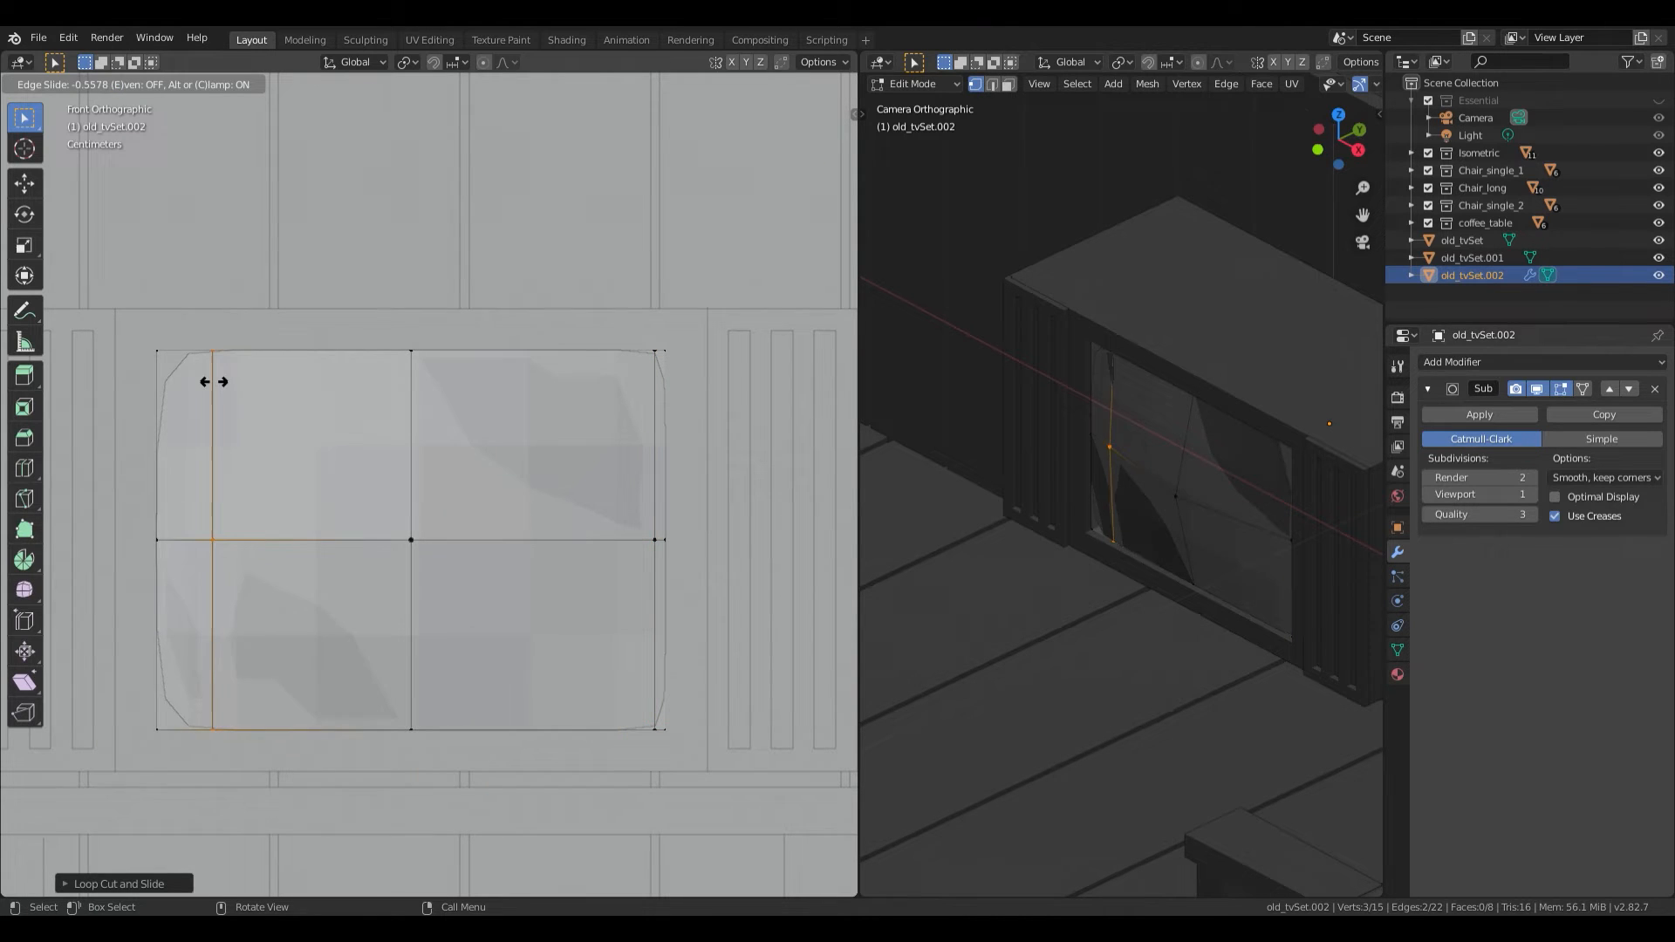
{"action": "left_click", "coordinate": [169, 393]}
Step: Add two horizontal loop cuts to the screen panel, slid close to its upper and lower edges
{"action": "key", "text": "ctrl+r"}
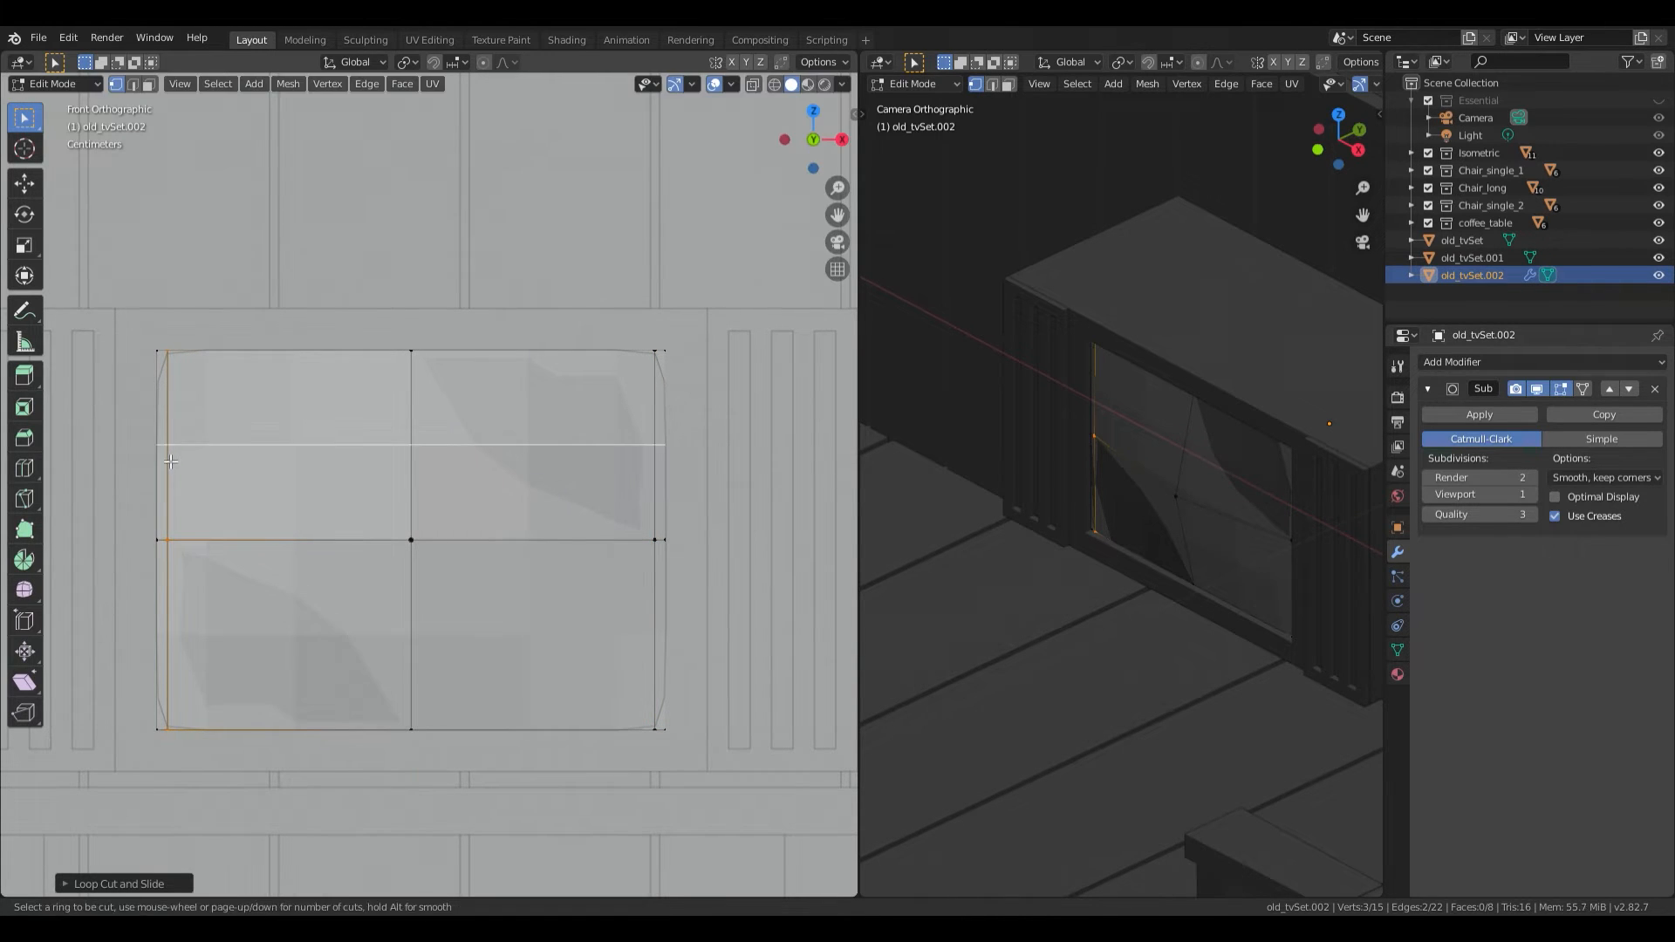
{"action": "left_click", "coordinate": [168, 402]}
{"action": "left_click", "coordinate": [176, 370]}
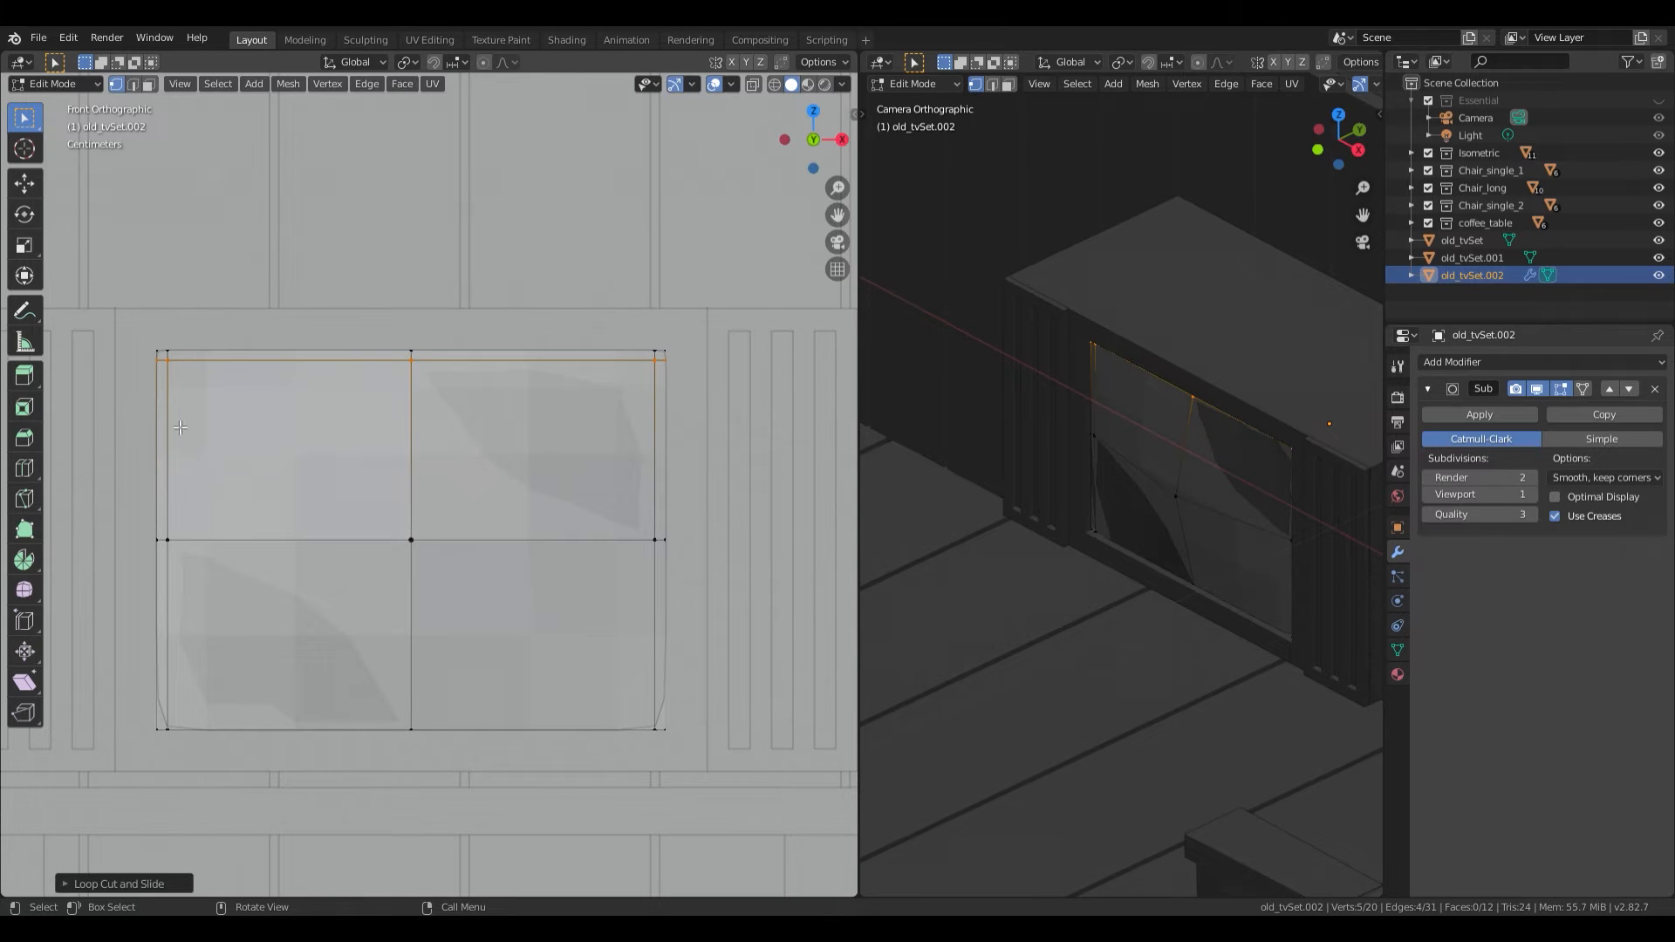
{"action": "key", "text": "ctrl+r"}
{"action": "left_click", "coordinate": [163, 611]}
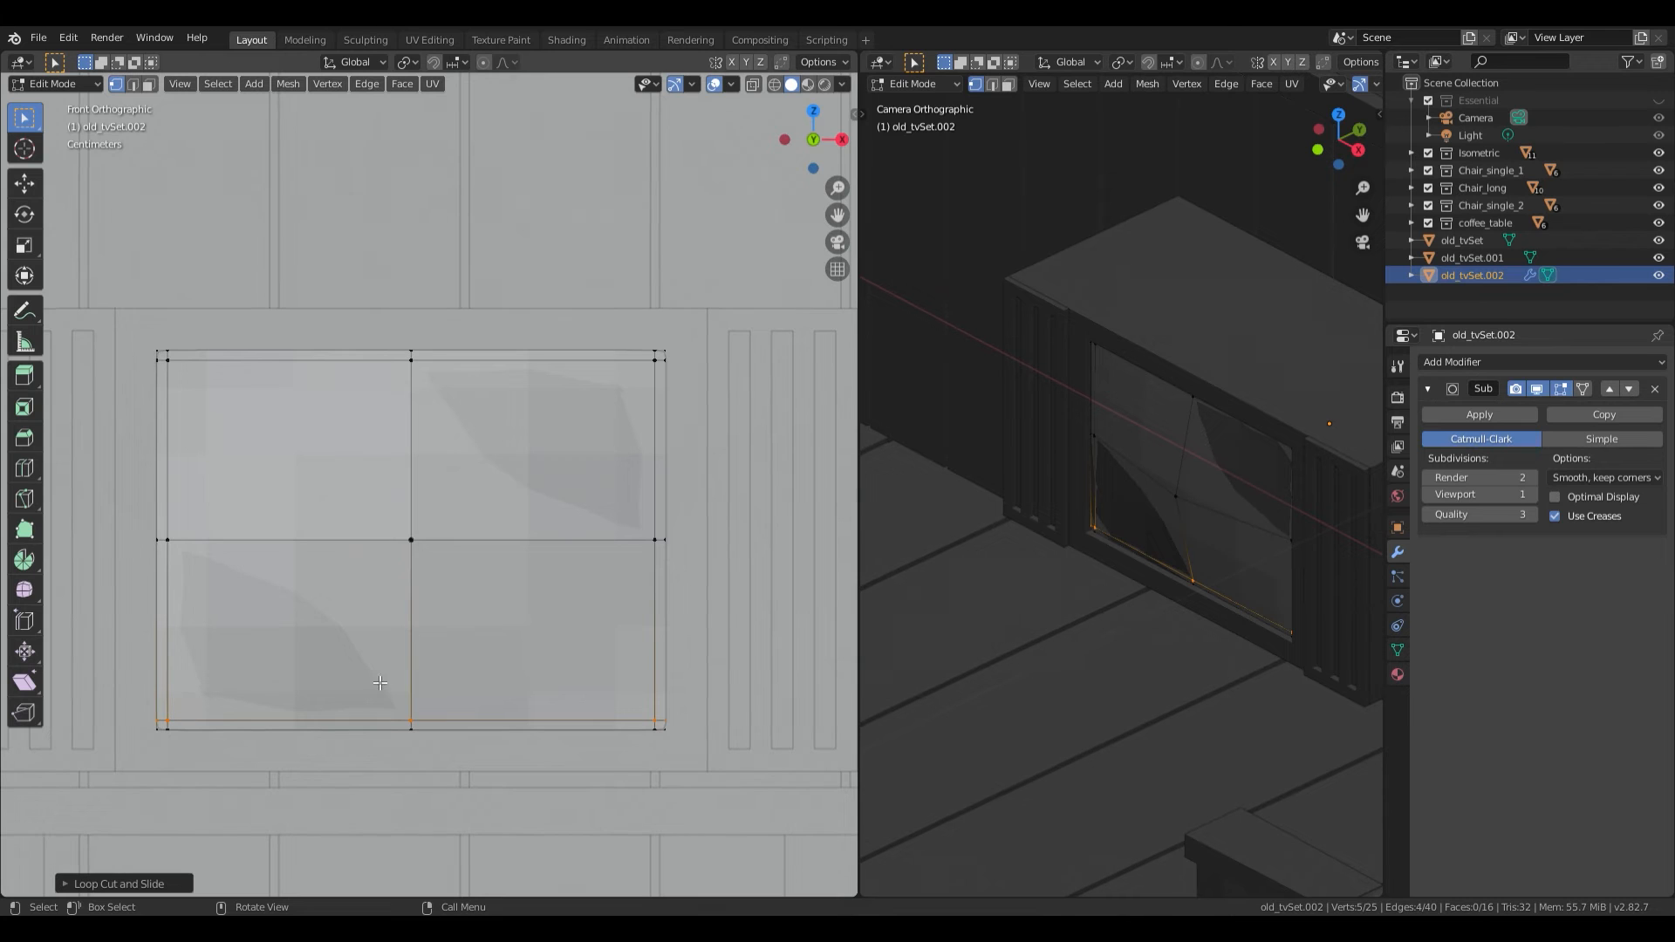
{"action": "scroll", "coordinate": [462, 683], "scroll_direction": "down", "scroll_amount": 2}
{"action": "middle_click_drag", "start_coordinate": [462, 683], "coordinate": [558, 748]}
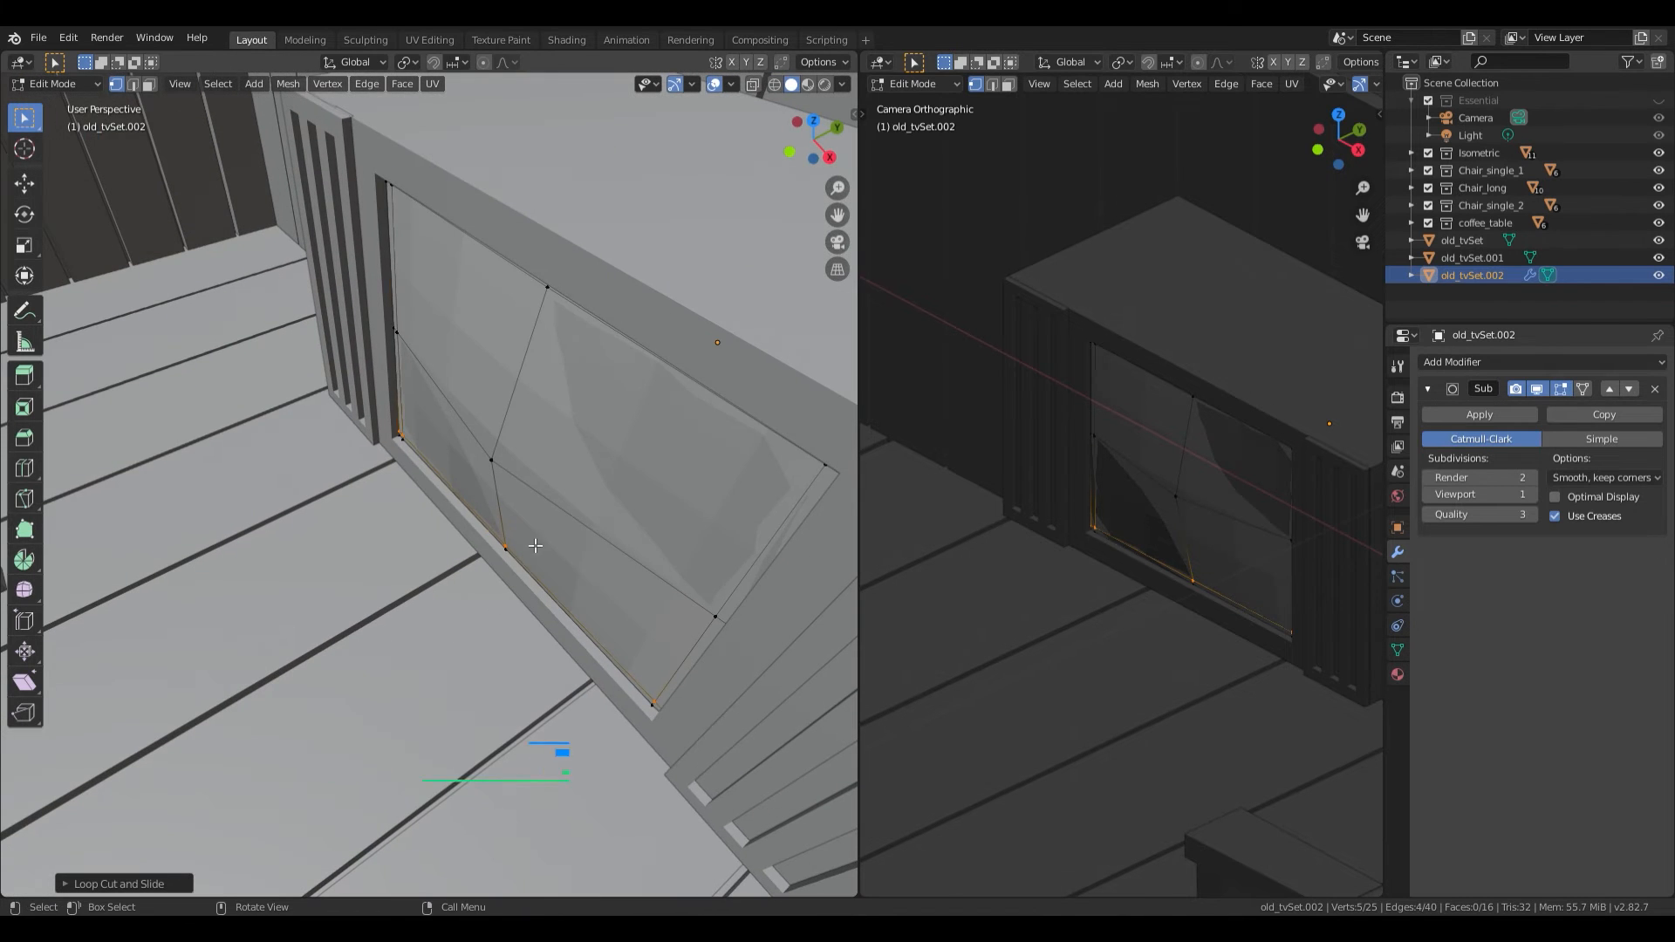
Step: Return to Object Mode and apply Shade Smooth to the screen panel
{"action": "key", "text": "Tab"}
{"action": "middle_click_drag", "start_coordinate": [555, 497], "coordinate": [521, 510]}
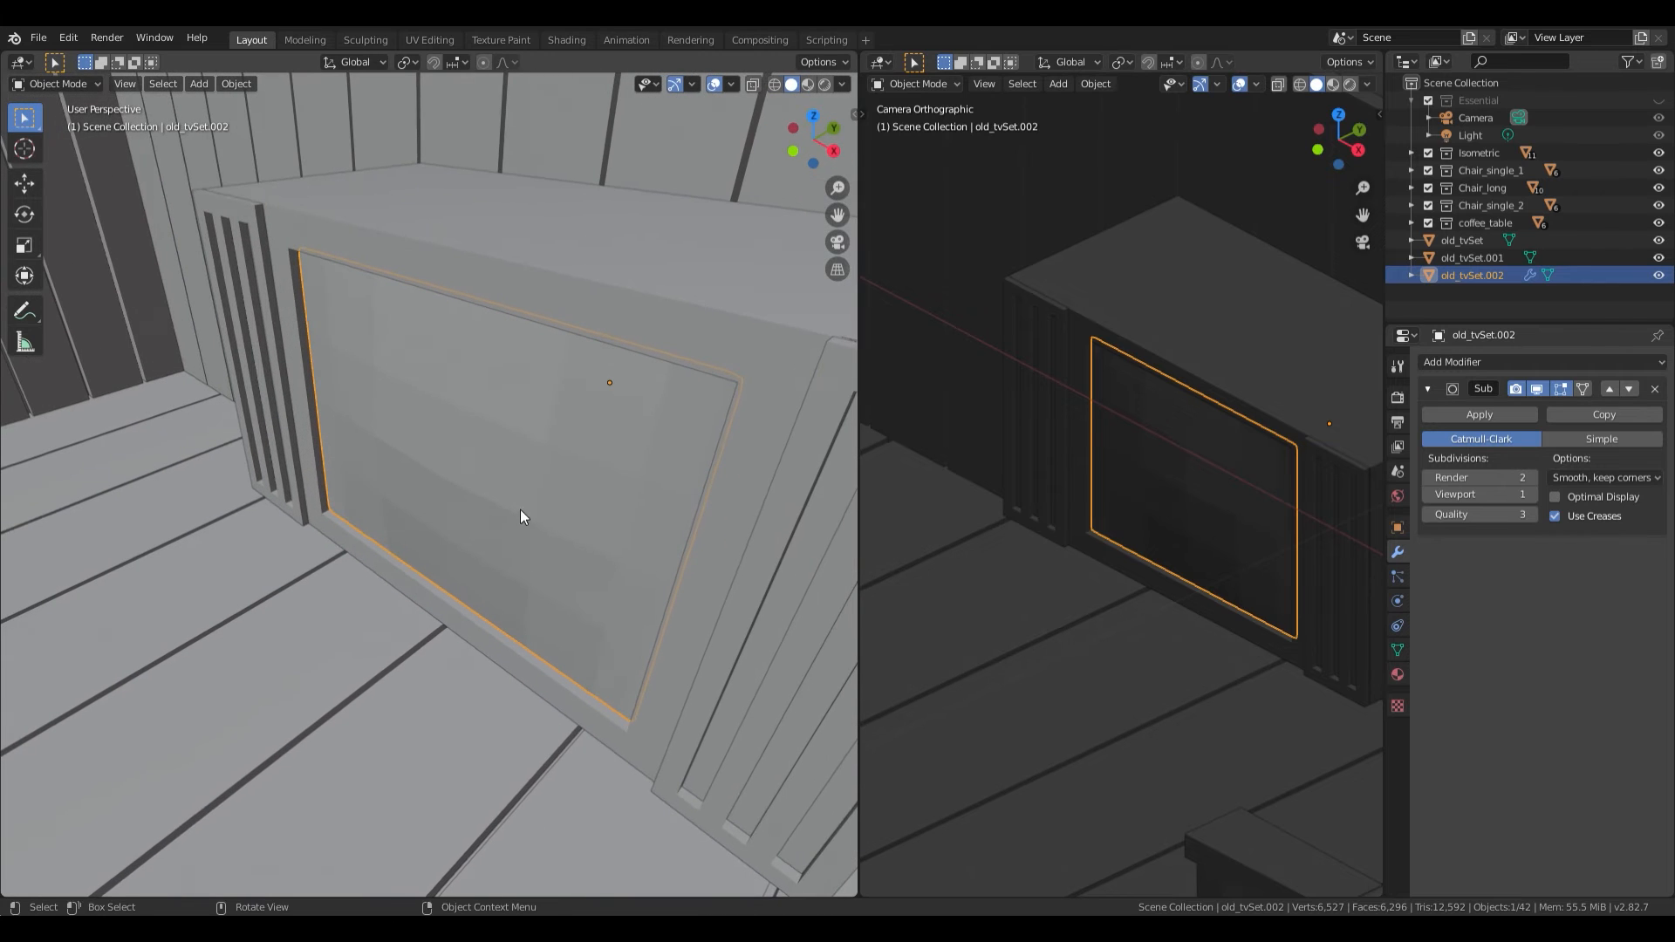
{"action": "right_click", "coordinate": [501, 469]}
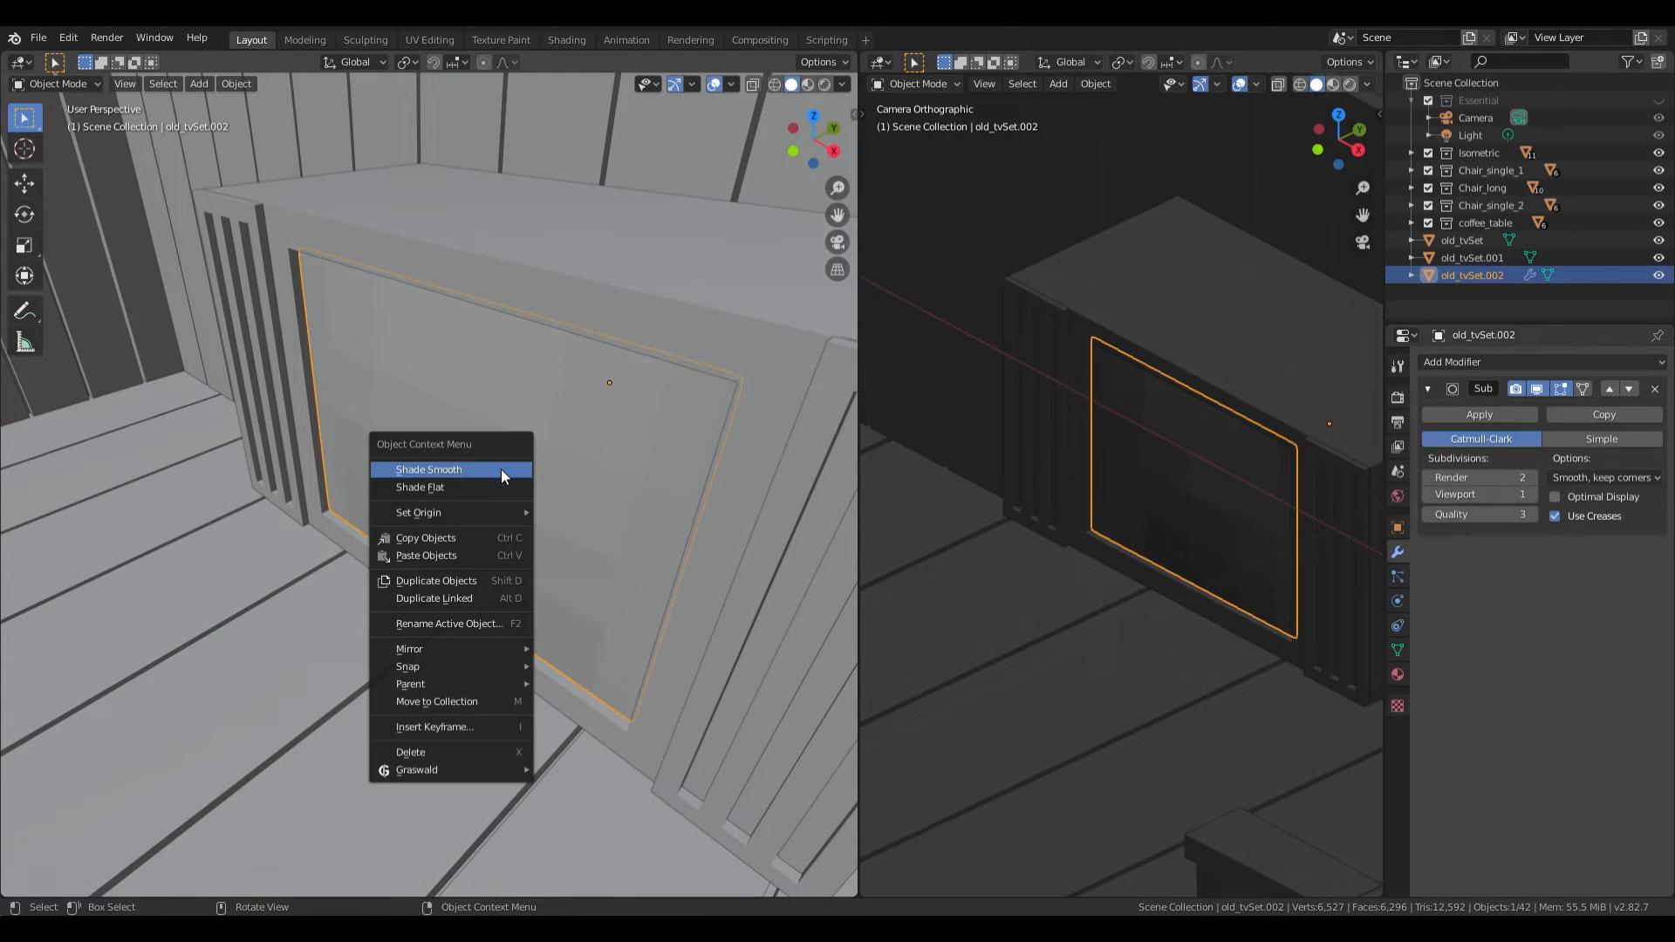
{"action": "left_click", "coordinate": [500, 469]}
{"action": "scroll", "coordinate": [595, 585], "scroll_direction": "down", "scroll_amount": 4}
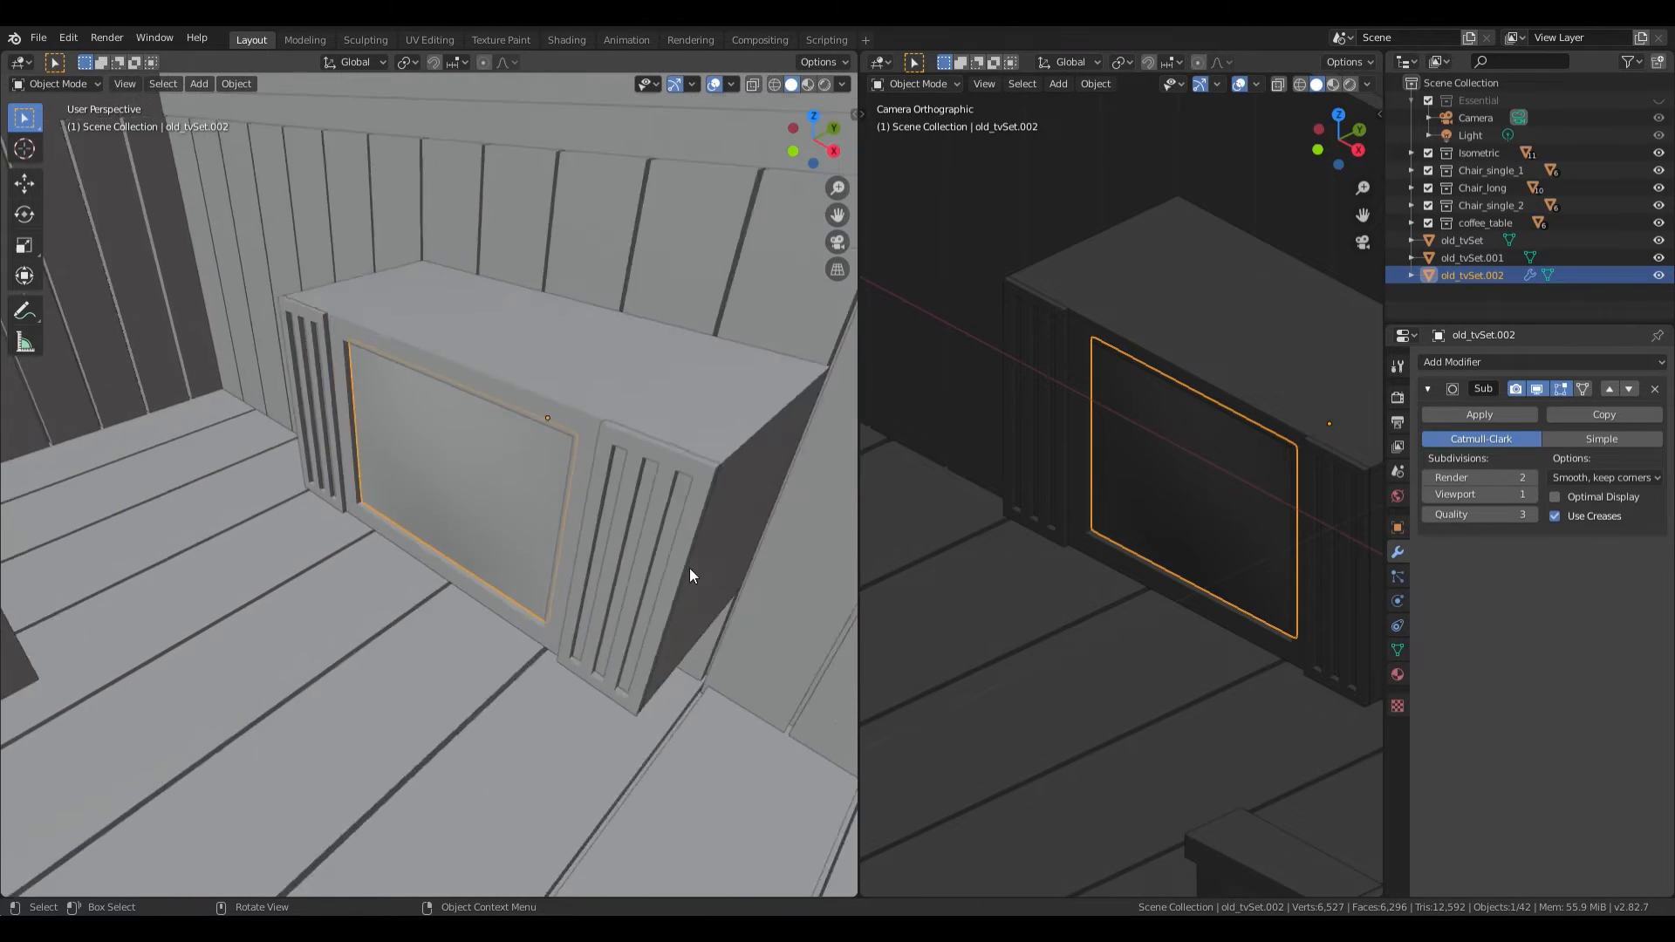
Step: Add a cube in the top view and scale it down to a small block
{"action": "middle_click_drag", "start_coordinate": [689, 568], "coordinate": [479, 472]}
{"action": "scroll", "coordinate": [479, 479], "scroll_direction": "down", "scroll_amount": 6}
{"action": "left_click", "coordinate": [764, 678]}
{"action": "middle_click_drag", "start_coordinate": [410, 524], "coordinate": [502, 496]}
{"action": "scroll", "coordinate": [502, 495], "scroll_direction": "up", "scroll_amount": 3}
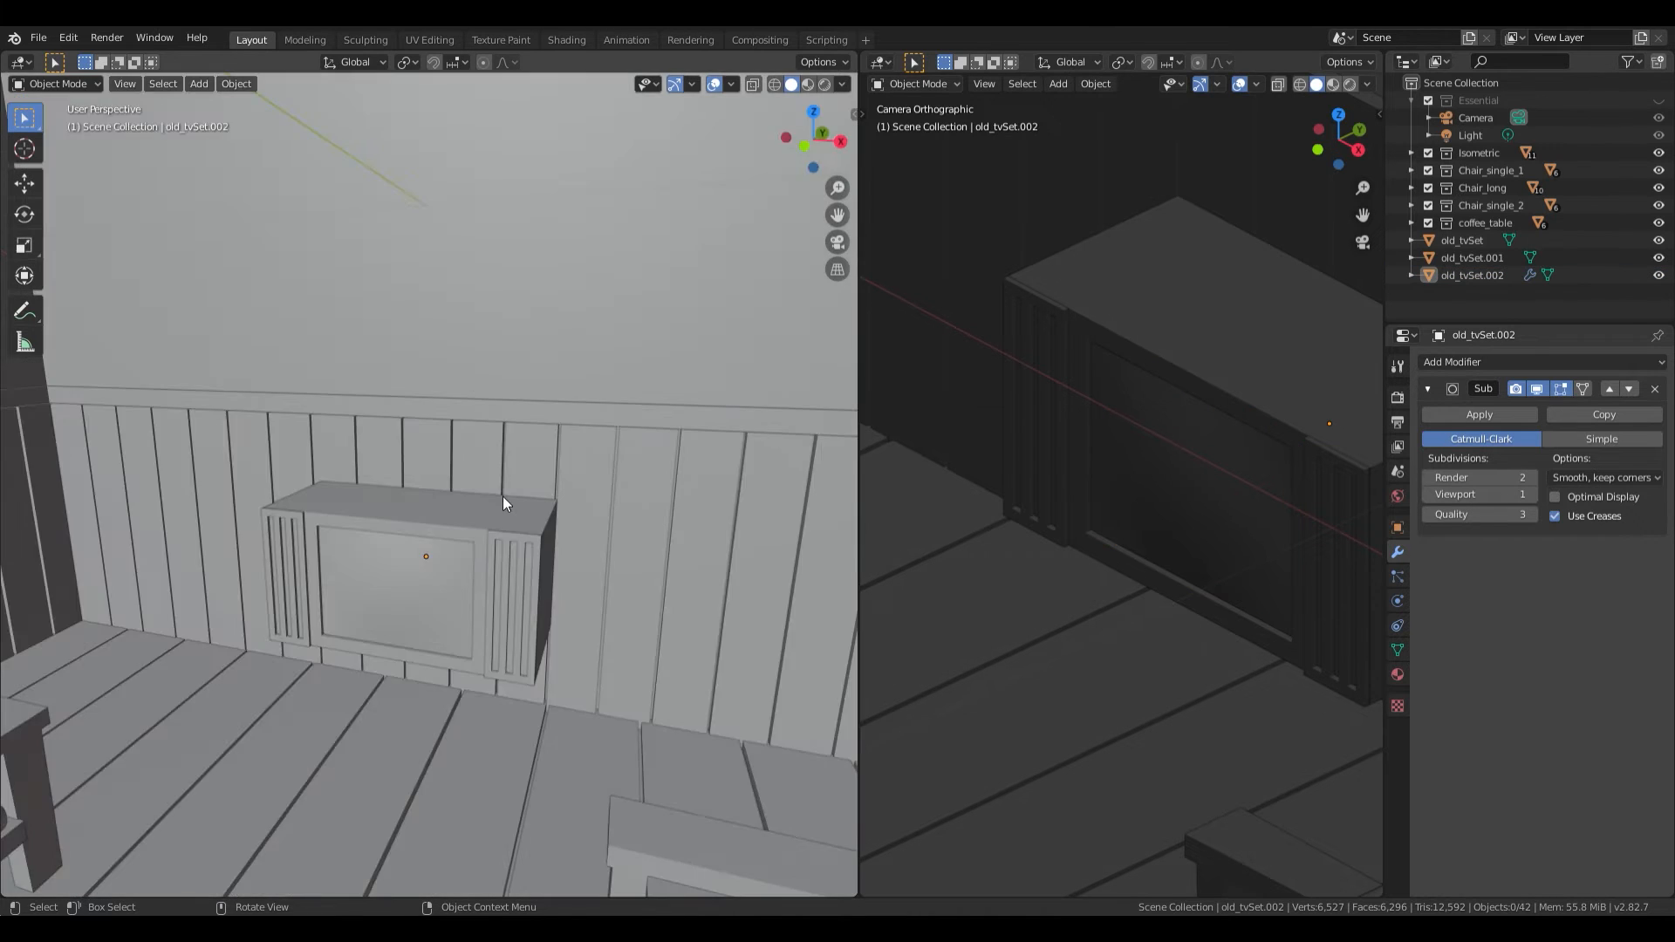
{"action": "key", "text": "KP_7"}
{"action": "scroll", "coordinate": [502, 495], "scroll_direction": "down", "scroll_amount": 2}
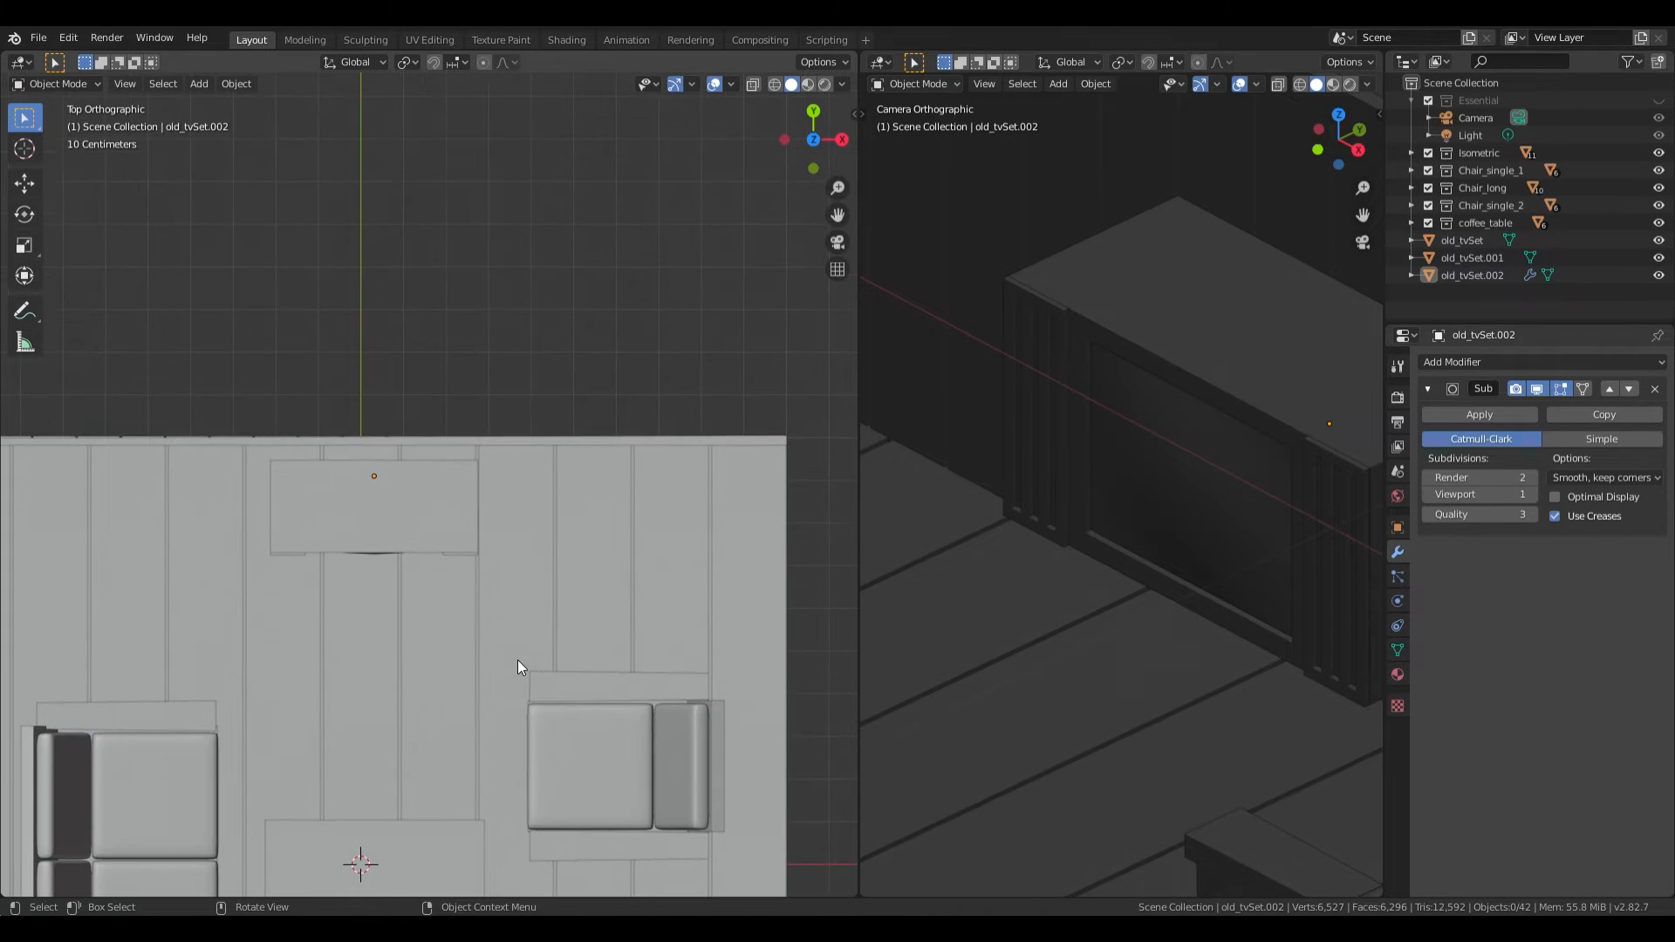
{"action": "key", "text": "shift+a"}
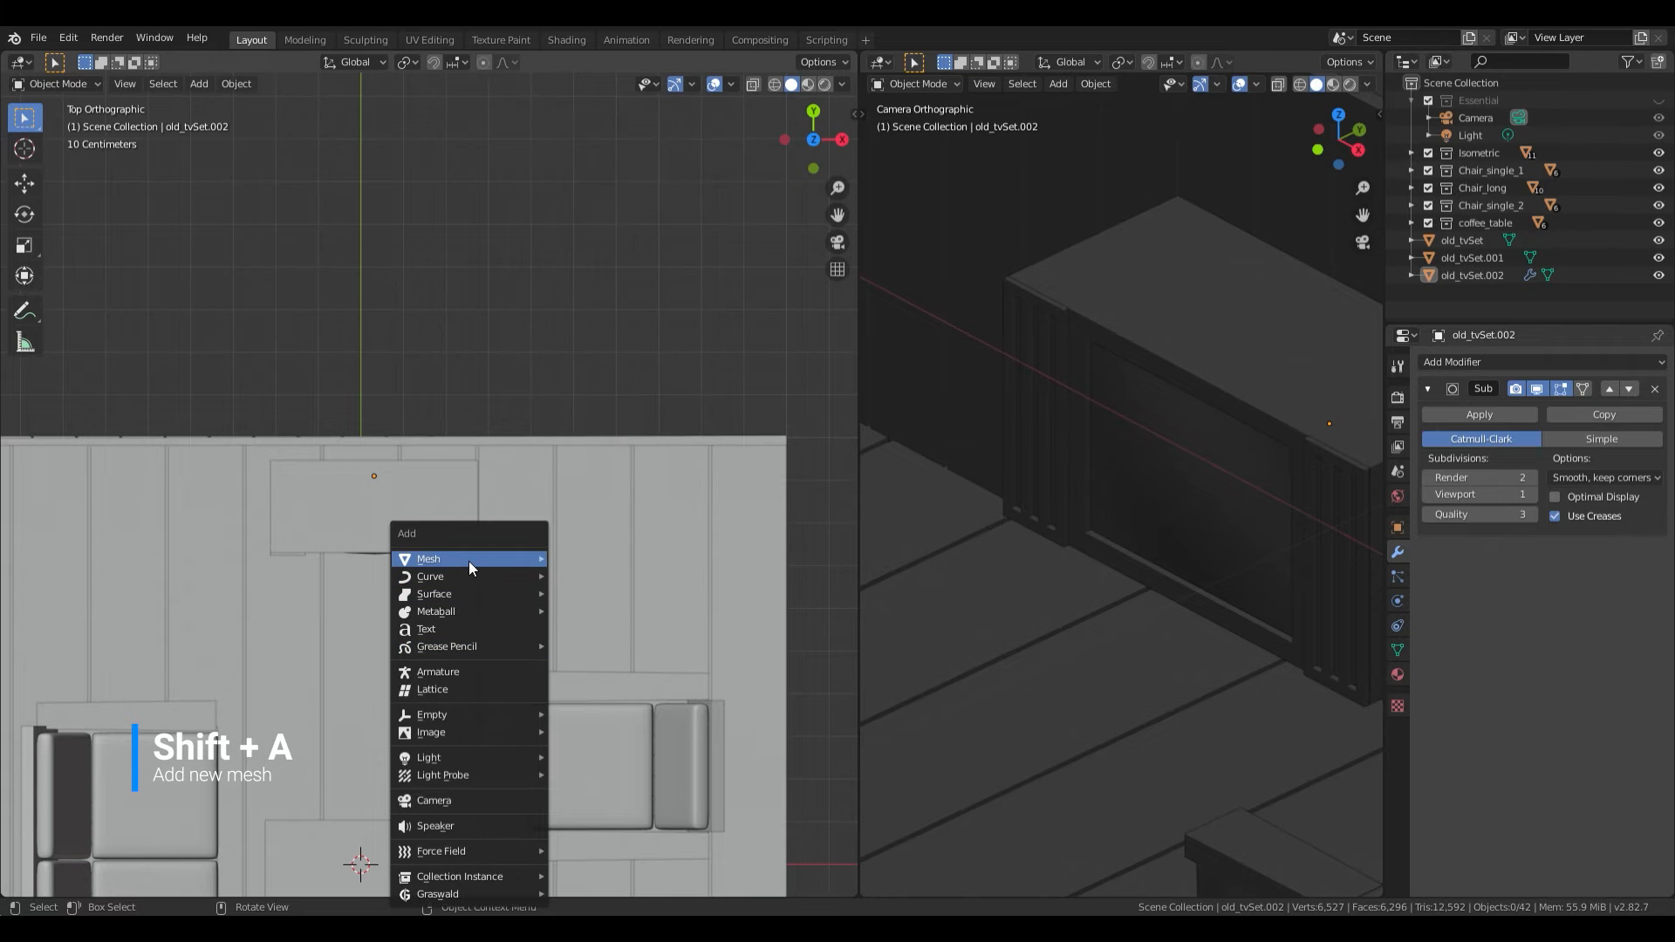
{"action": "left_click", "coordinate": [589, 146]}
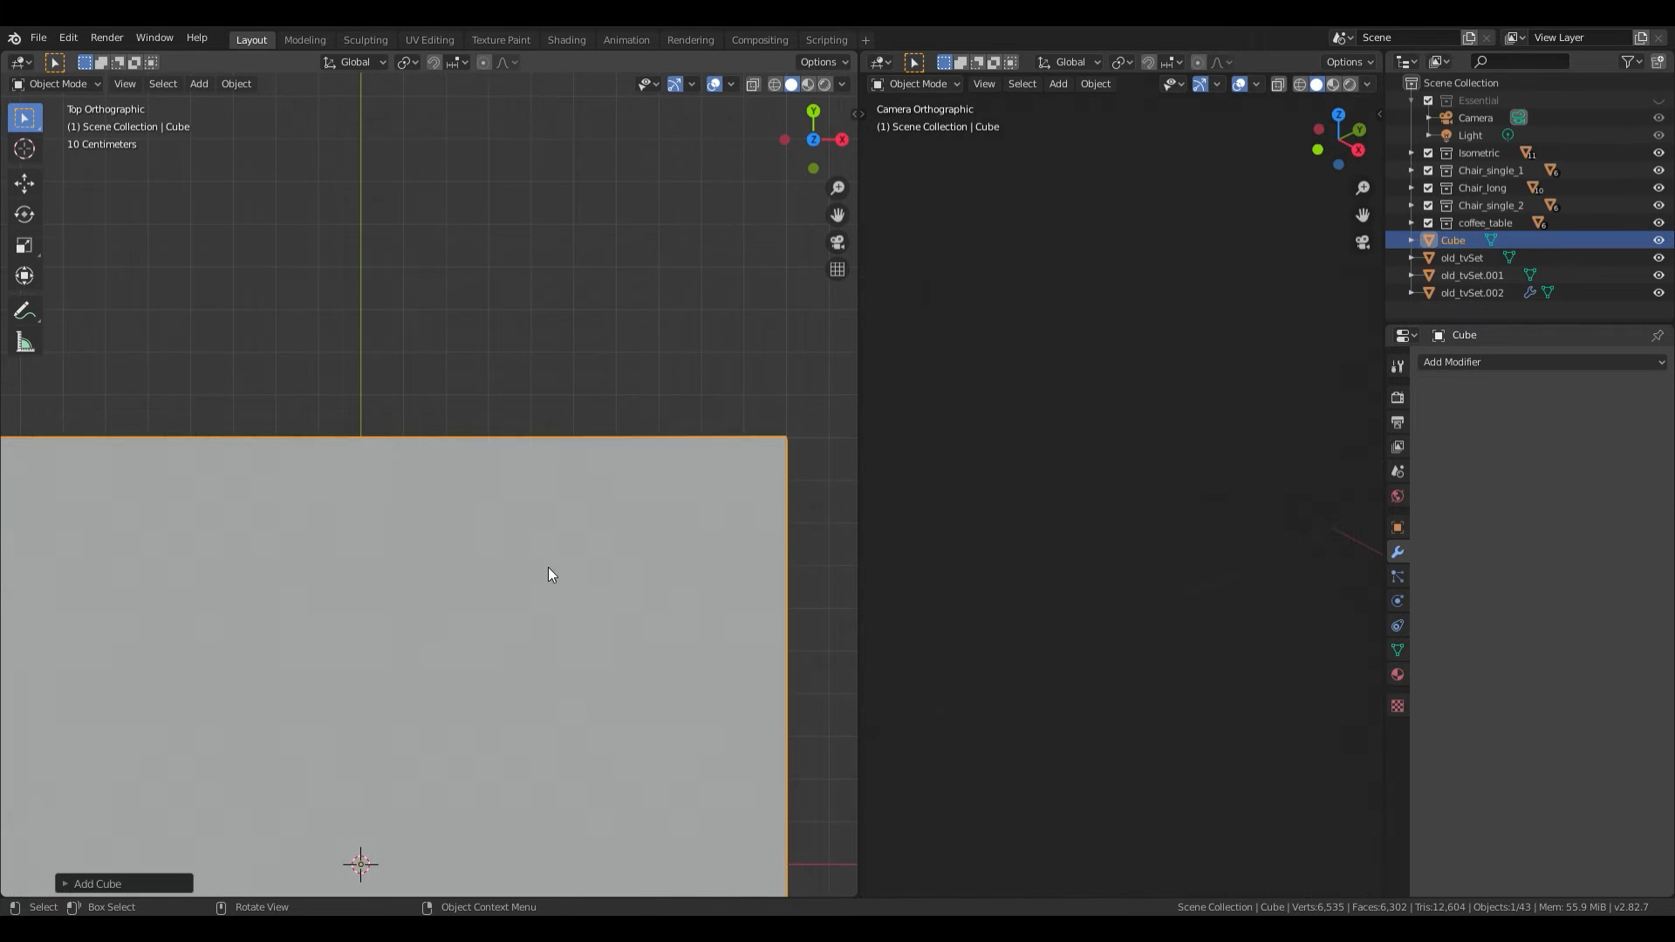
{"action": "key", "text": "s"}
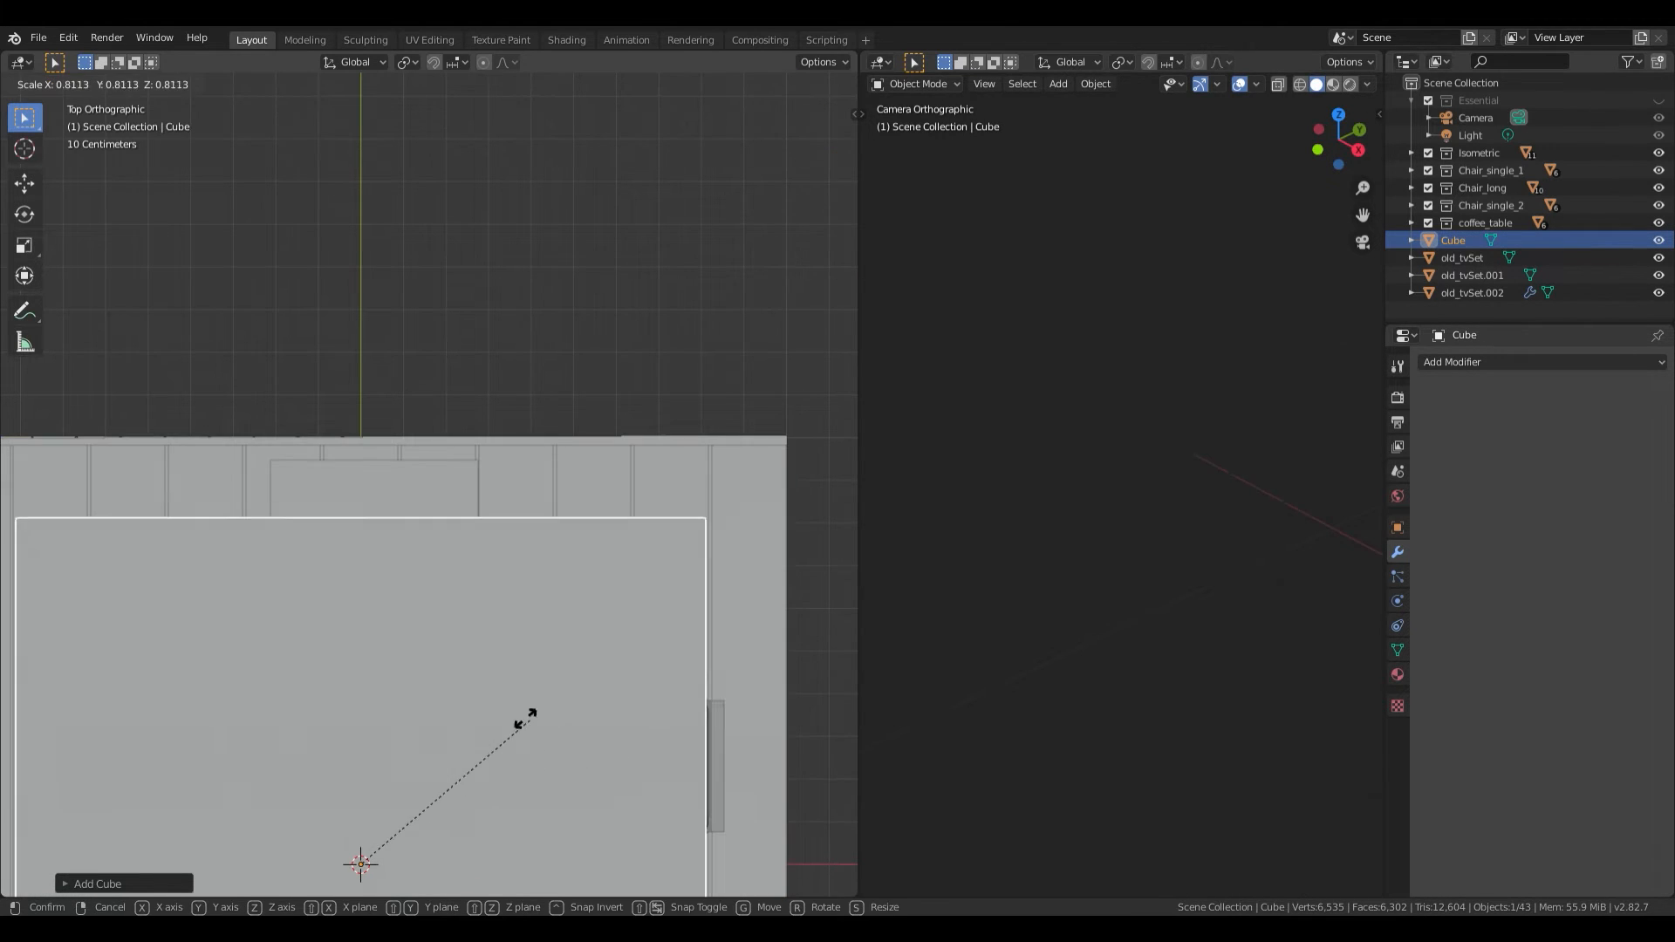
{"action": "left_click", "coordinate": [371, 865]}
Step: Move the small cube over the TV cabinet's front right area and scale it to about 0.37
{"action": "key", "text": "g"}
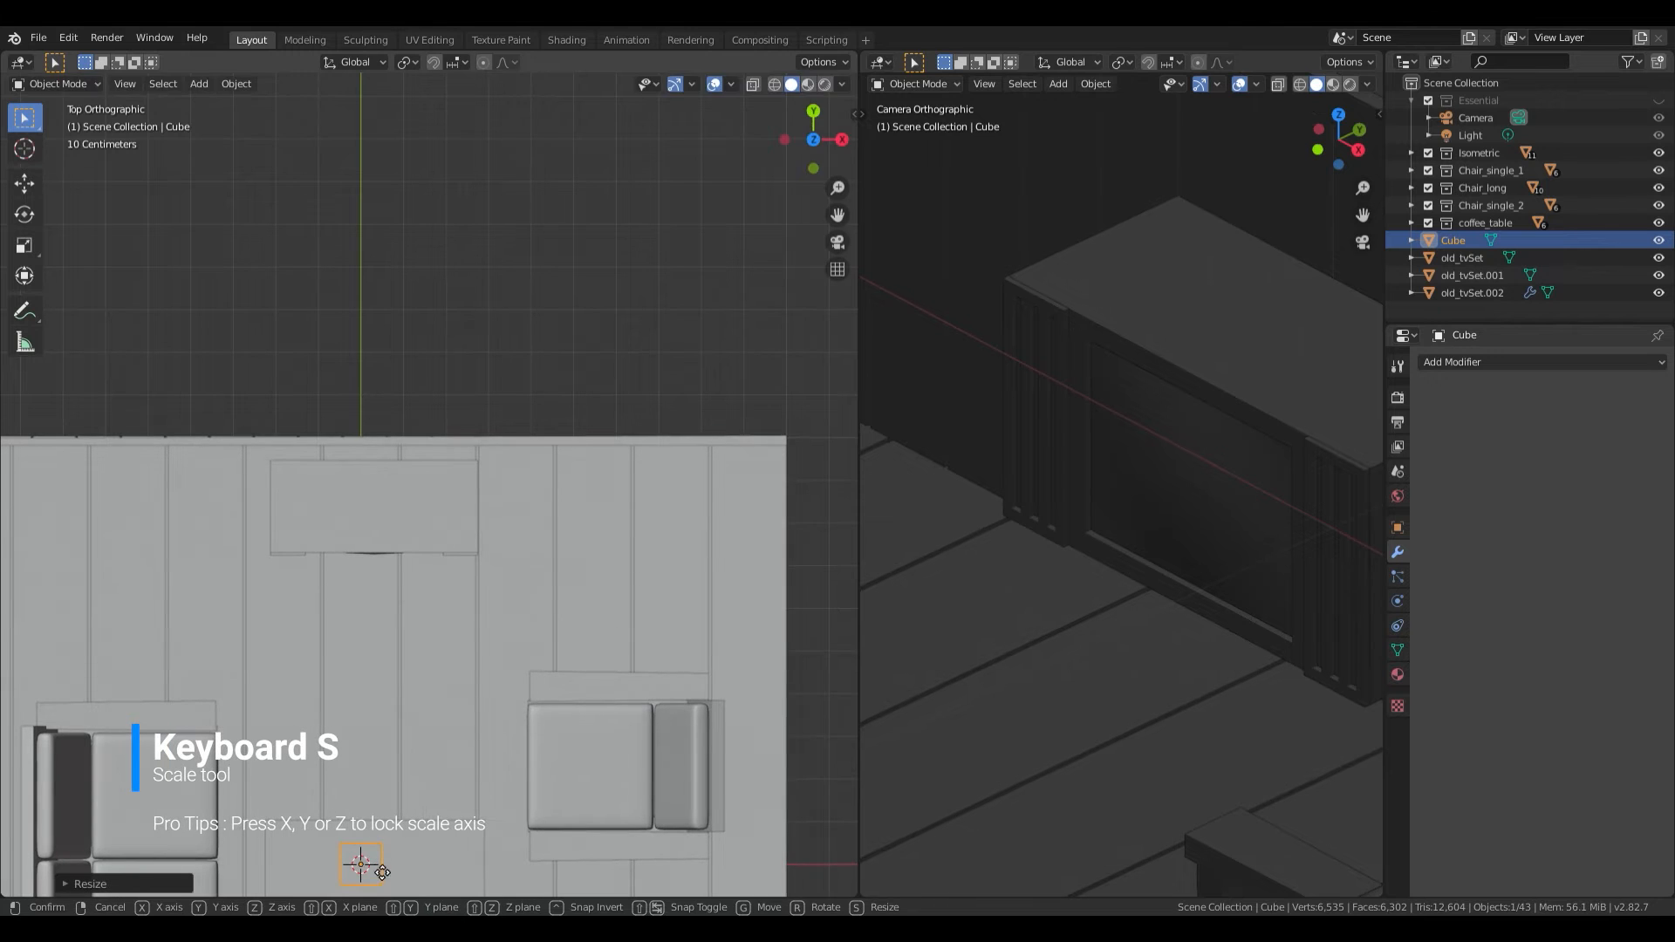
{"action": "left_click", "coordinate": [455, 546]}
{"action": "scroll", "coordinate": [475, 548], "scroll_direction": "up", "scroll_amount": 3}
{"action": "scroll", "coordinate": [478, 581], "scroll_direction": "up", "scroll_amount": 2}
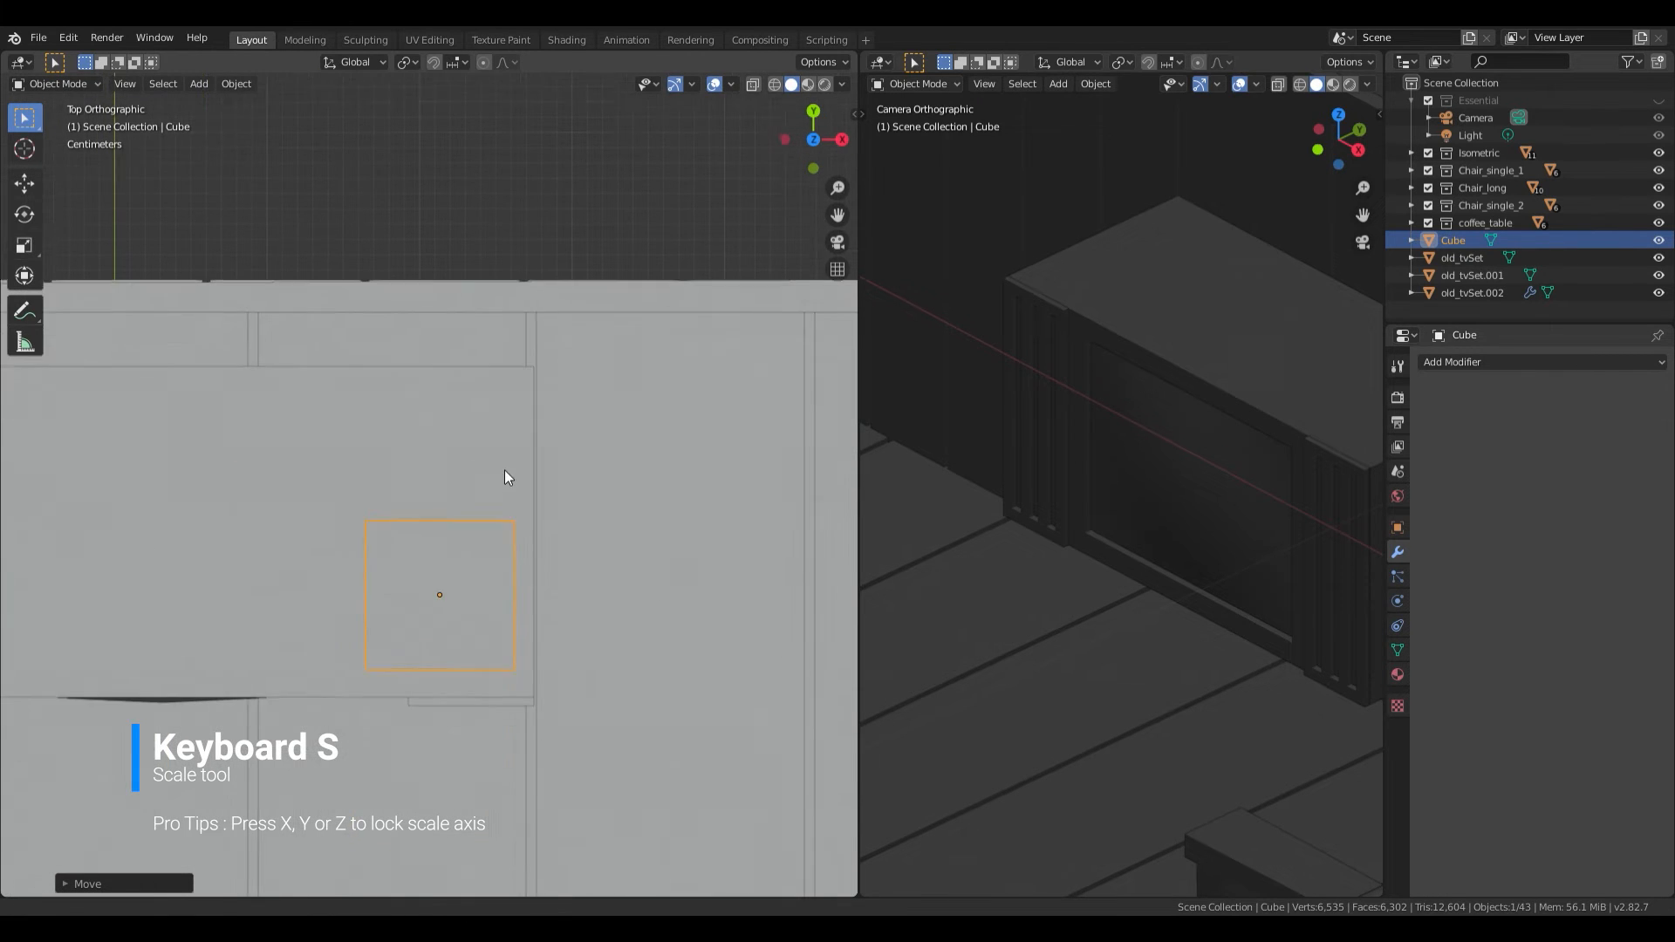
{"action": "key", "text": "s"}
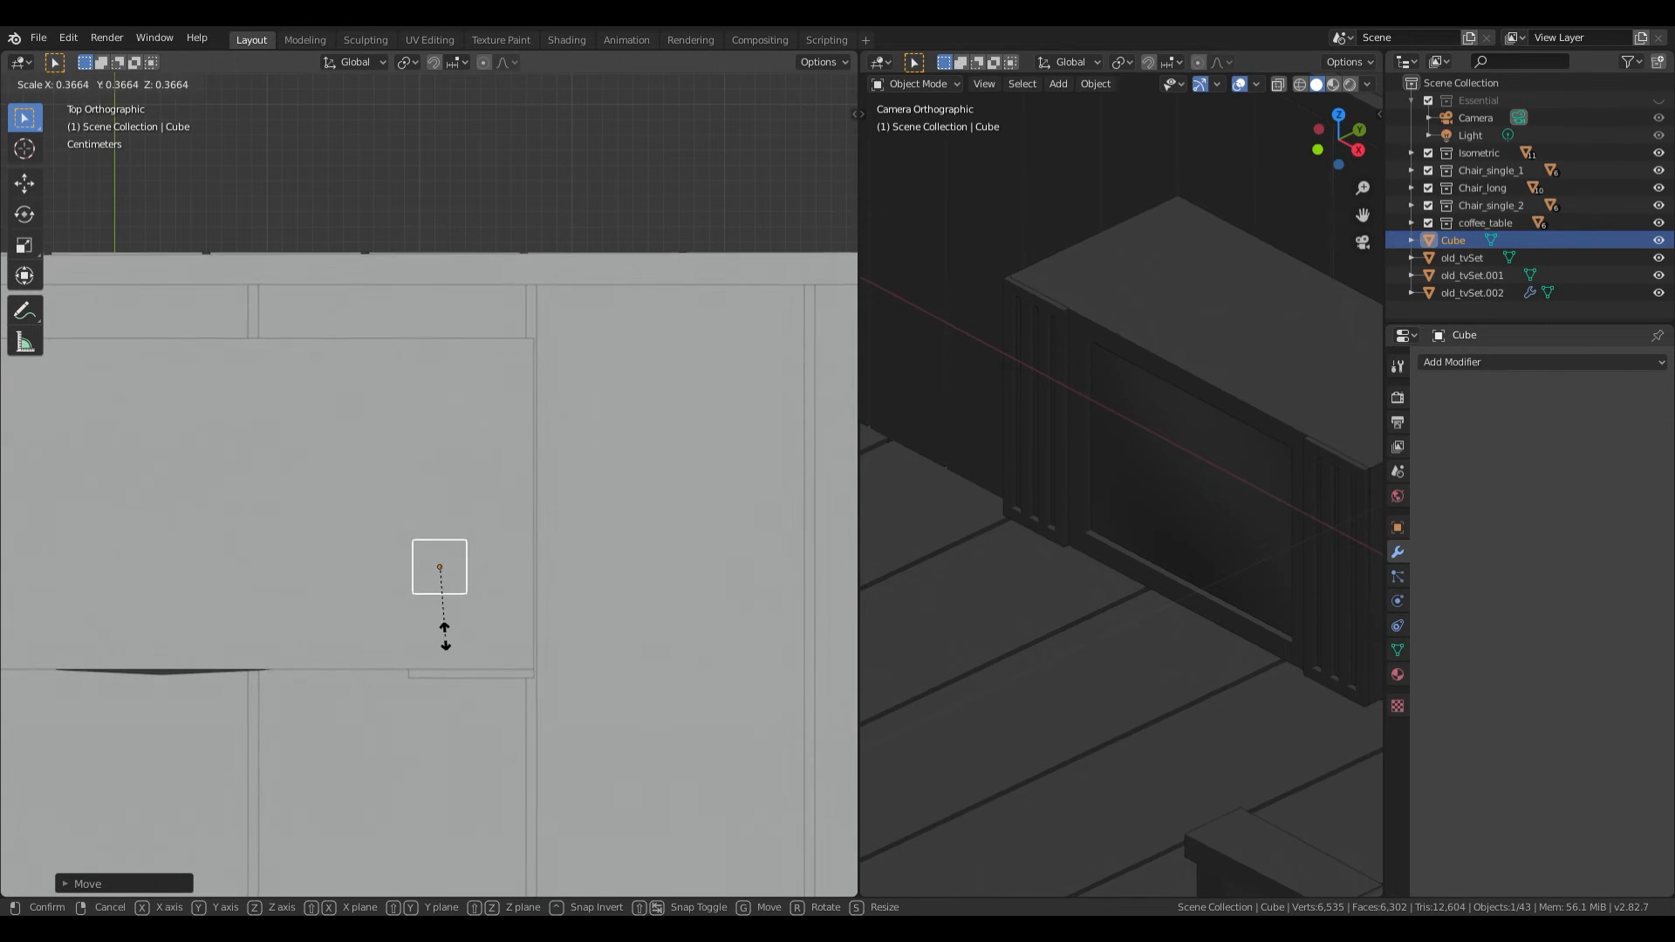
{"action": "left_click", "coordinate": [444, 635]}
Step: Place the cube just inside the TV cabinet's front right corner in the top view and shrink it slightly
{"action": "key", "text": "g"}
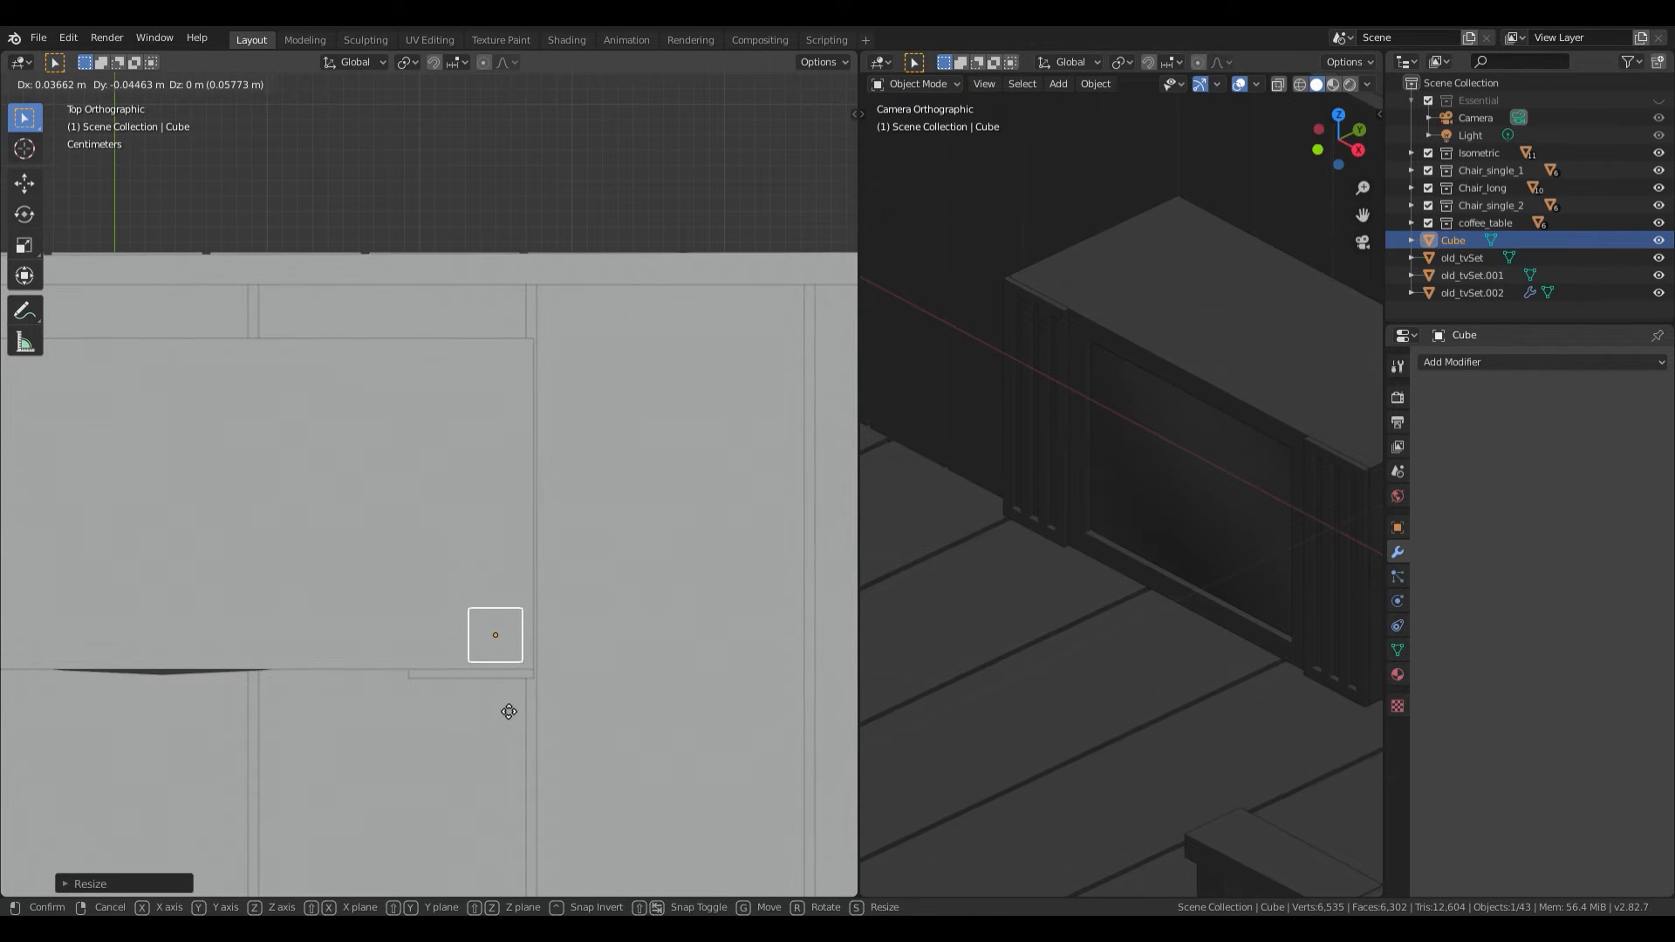
{"action": "left_click", "coordinate": [508, 708]}
{"action": "scroll", "coordinate": [523, 628], "scroll_direction": "up", "scroll_amount": 3}
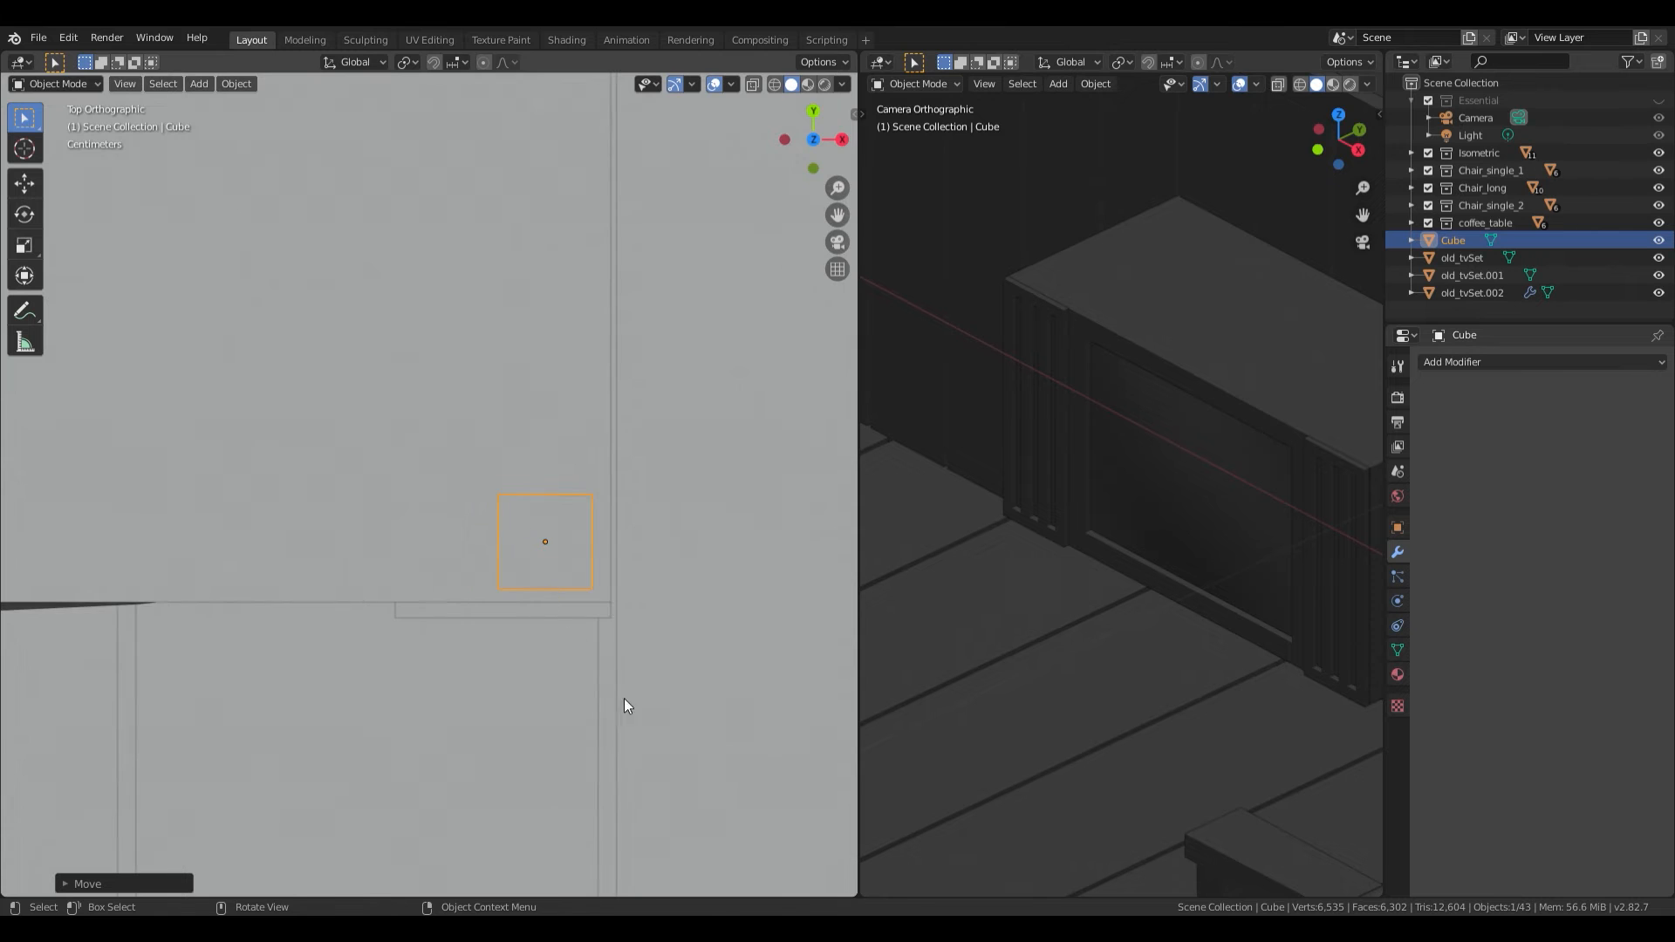
{"action": "key", "text": "s"}
{"action": "left_click", "coordinate": [591, 683]}
{"action": "scroll", "coordinate": [1144, 669], "scroll_direction": "down", "scroll_amount": 4}
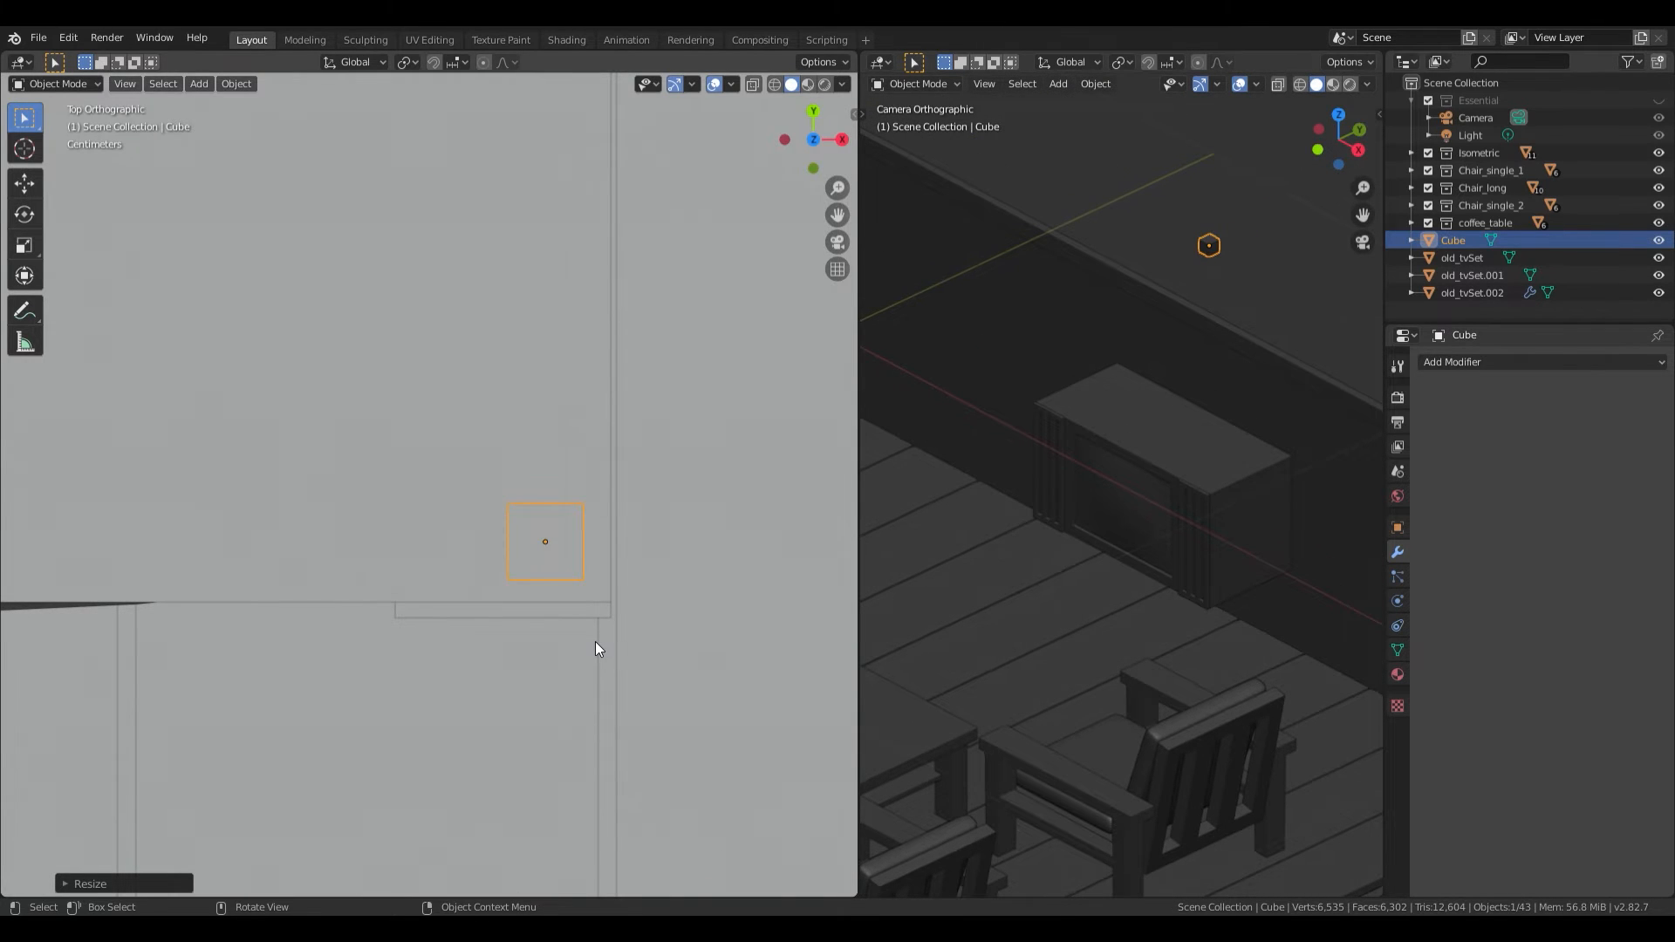
Step: Lower the cube along Z in the front view until it sits directly under the TV cabinet
{"action": "key", "text": "KP_1"}
{"action": "scroll", "coordinate": [595, 642], "scroll_direction": "down", "scroll_amount": 4}
{"action": "scroll", "coordinate": [491, 515], "scroll_direction": "up", "scroll_amount": 3}
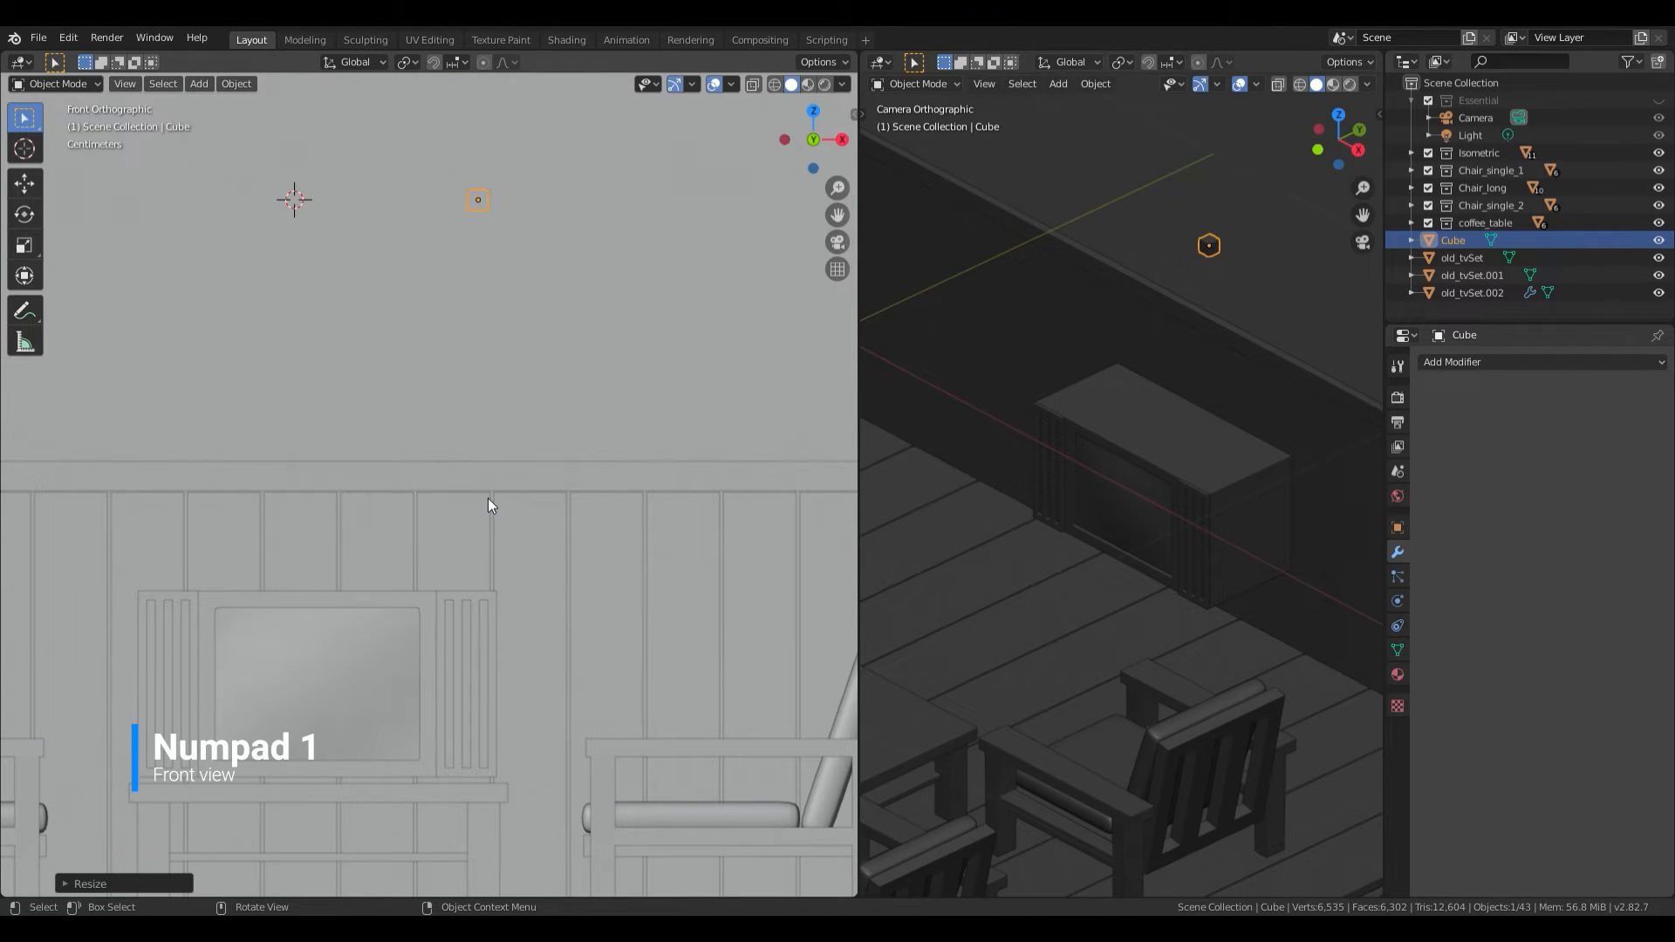
{"action": "key", "text": "g"}
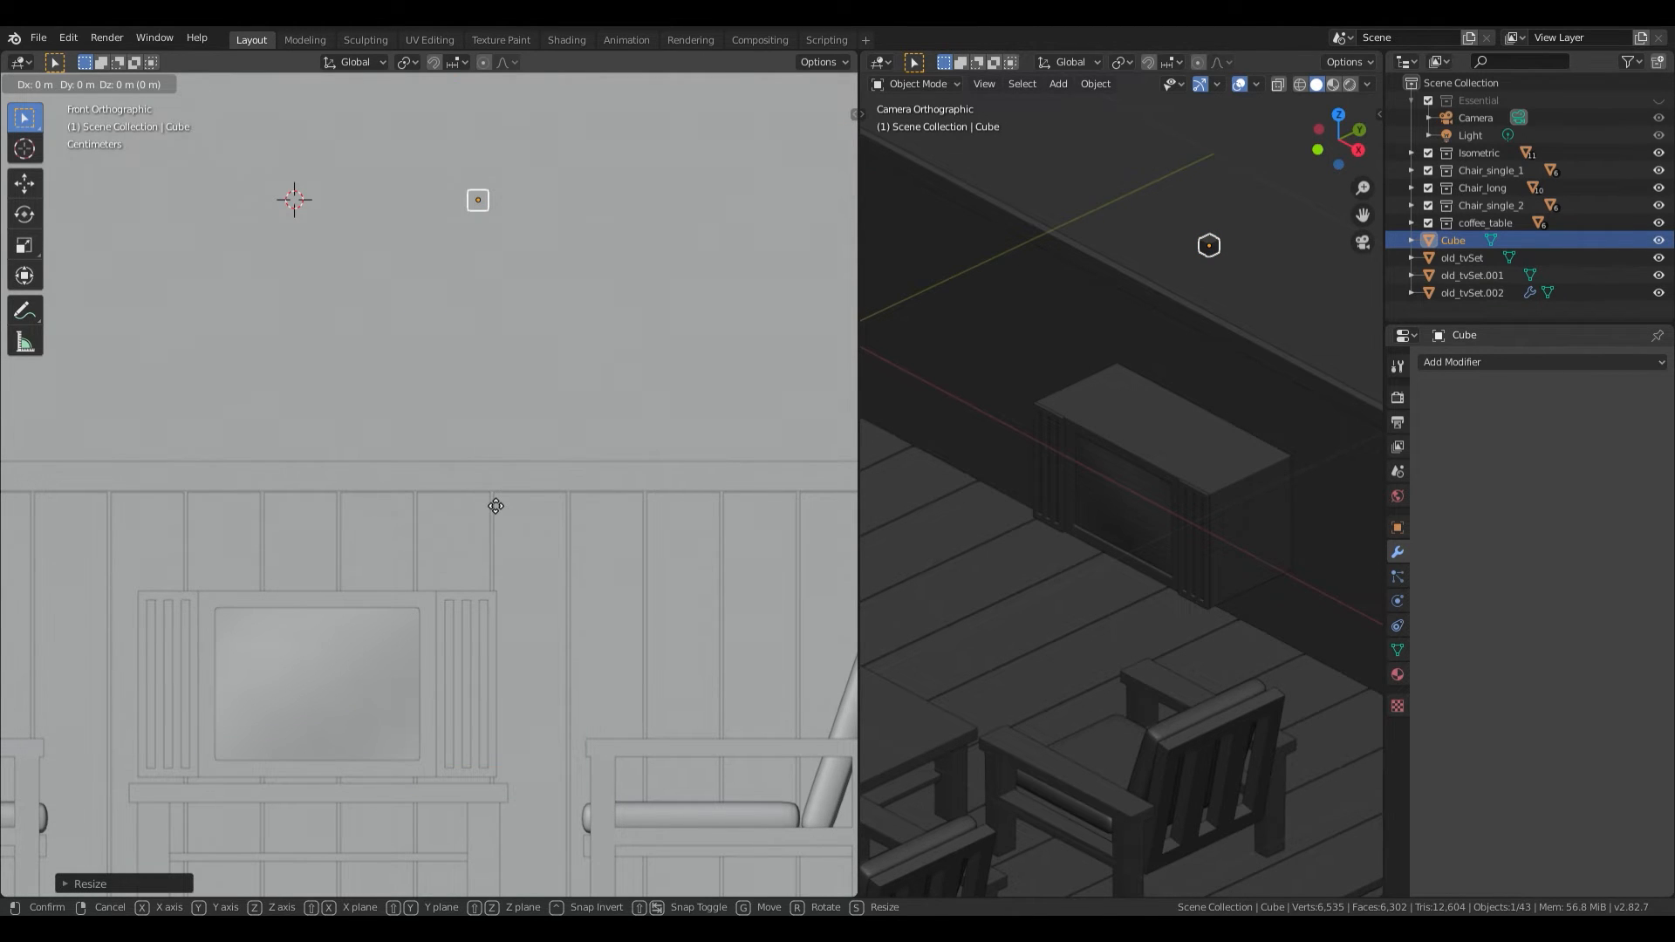
{"action": "key", "text": "z"}
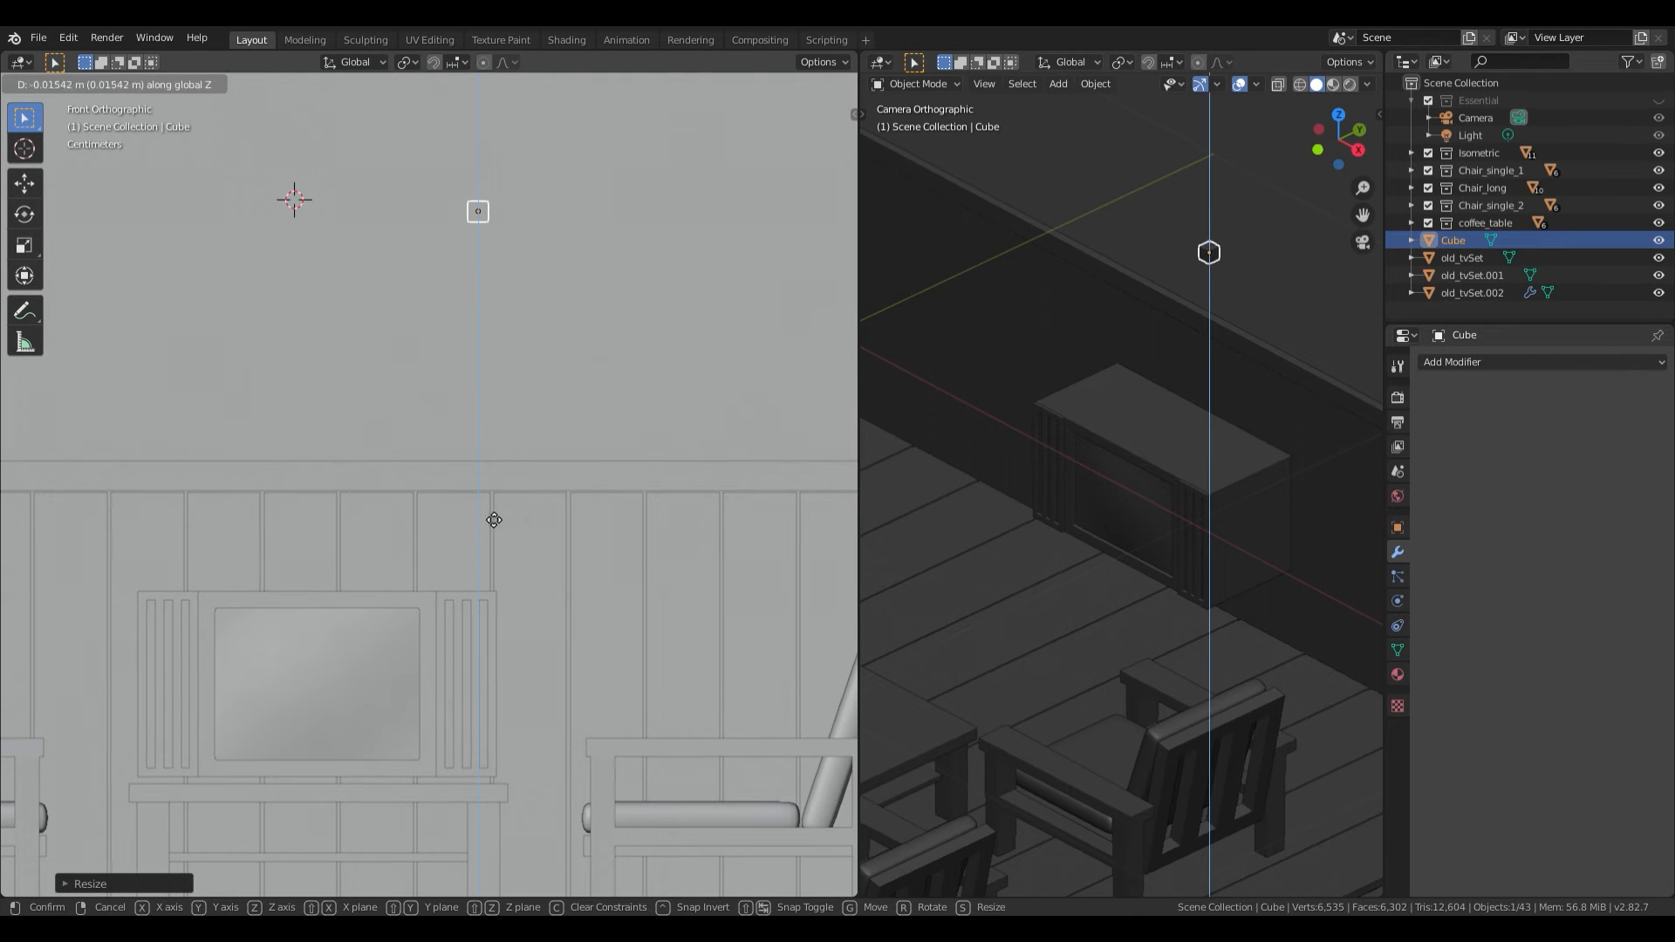
{"action": "left_click", "coordinate": [508, 267]}
{"action": "middle_click_drag", "start_coordinate": [581, 352], "coordinate": [531, 520]}
{"action": "scroll", "coordinate": [612, 515], "scroll_direction": "down", "scroll_amount": 2}
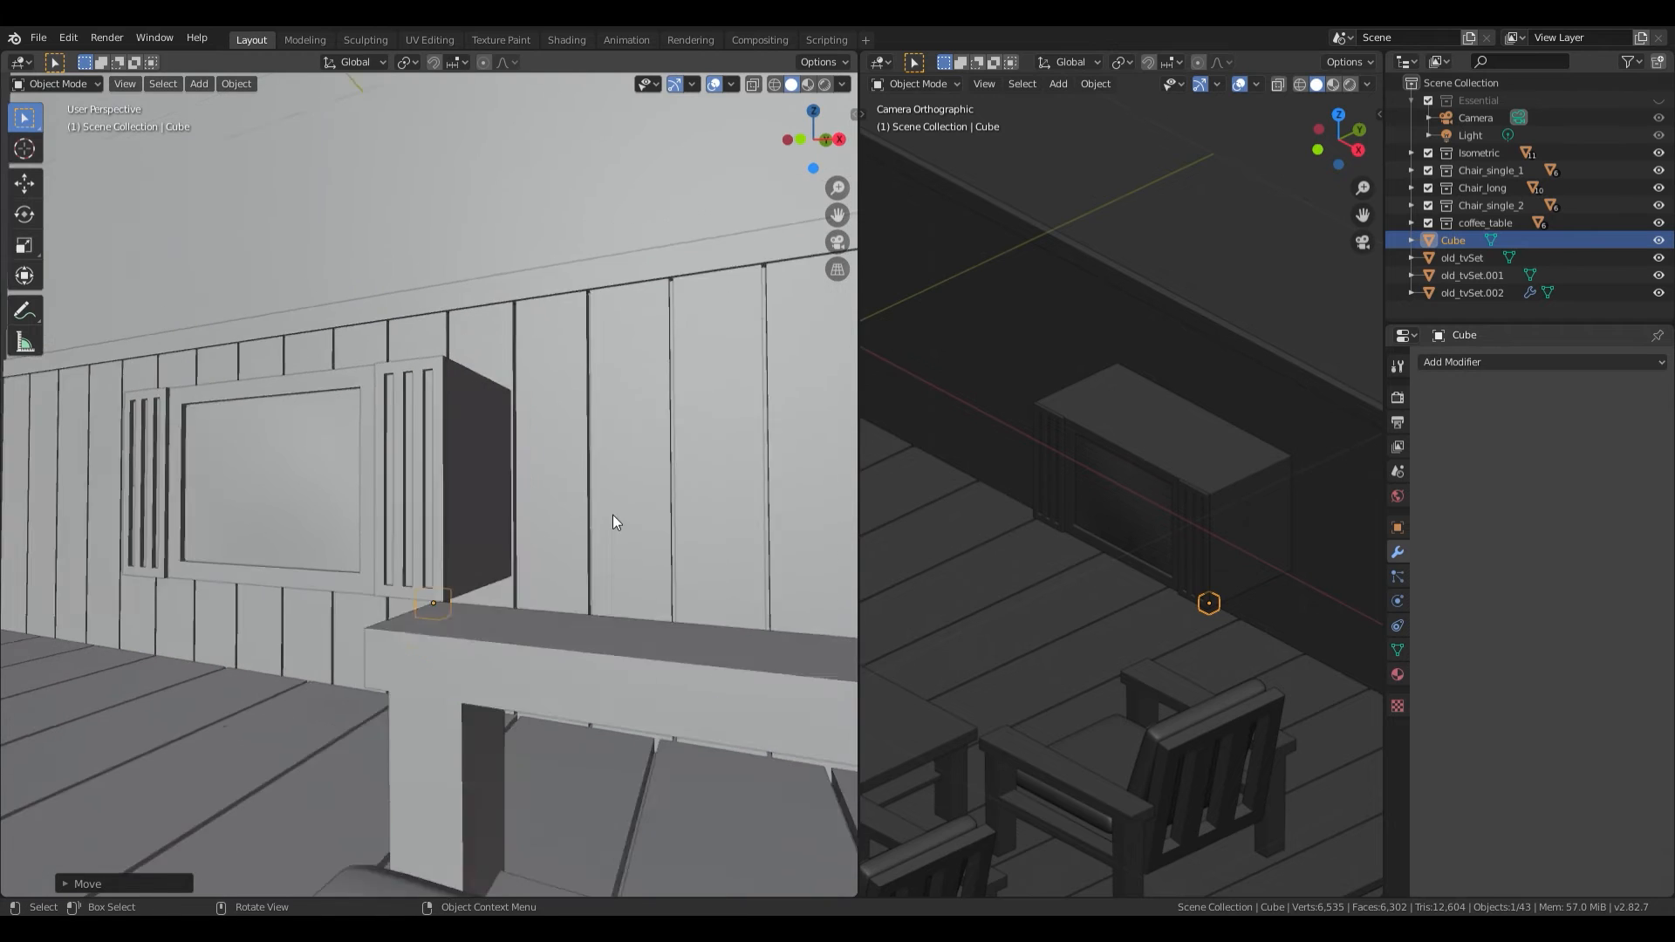
Step: Hide the Chair_single_1, Chair_long, Chair_single_2 and coffee_table collections
{"action": "left_click", "coordinate": [1659, 172]}
{"action": "left_click", "coordinate": [1659, 188]}
{"action": "left_click", "coordinate": [1659, 205]}
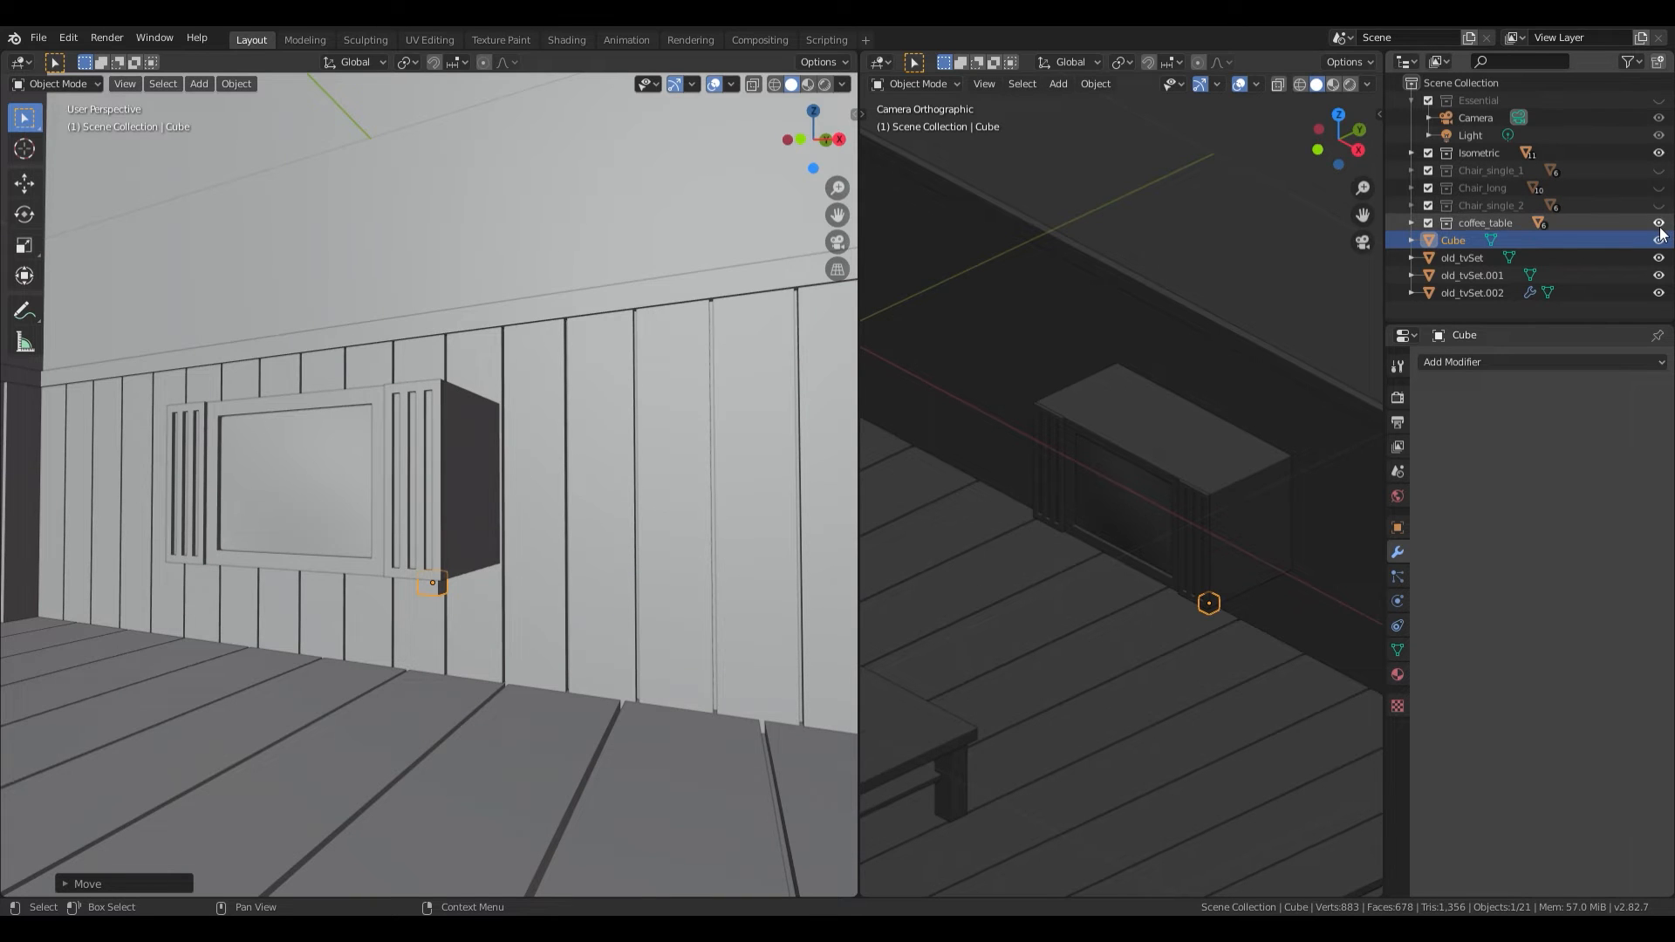
{"action": "left_click", "coordinate": [1659, 222]}
Step: Stretch the cube into a leg by moving its bottom face down along Z by about 0.17 m in Edit Mode
{"action": "middle_click_drag", "start_coordinate": [558, 567], "coordinate": [456, 596]}
{"action": "scroll", "coordinate": [476, 527], "scroll_direction": "up", "scroll_amount": 4}
{"action": "scroll", "coordinate": [459, 508], "scroll_direction": "up", "scroll_amount": 2}
{"action": "scroll", "coordinate": [461, 507], "scroll_direction": "up", "scroll_amount": 2}
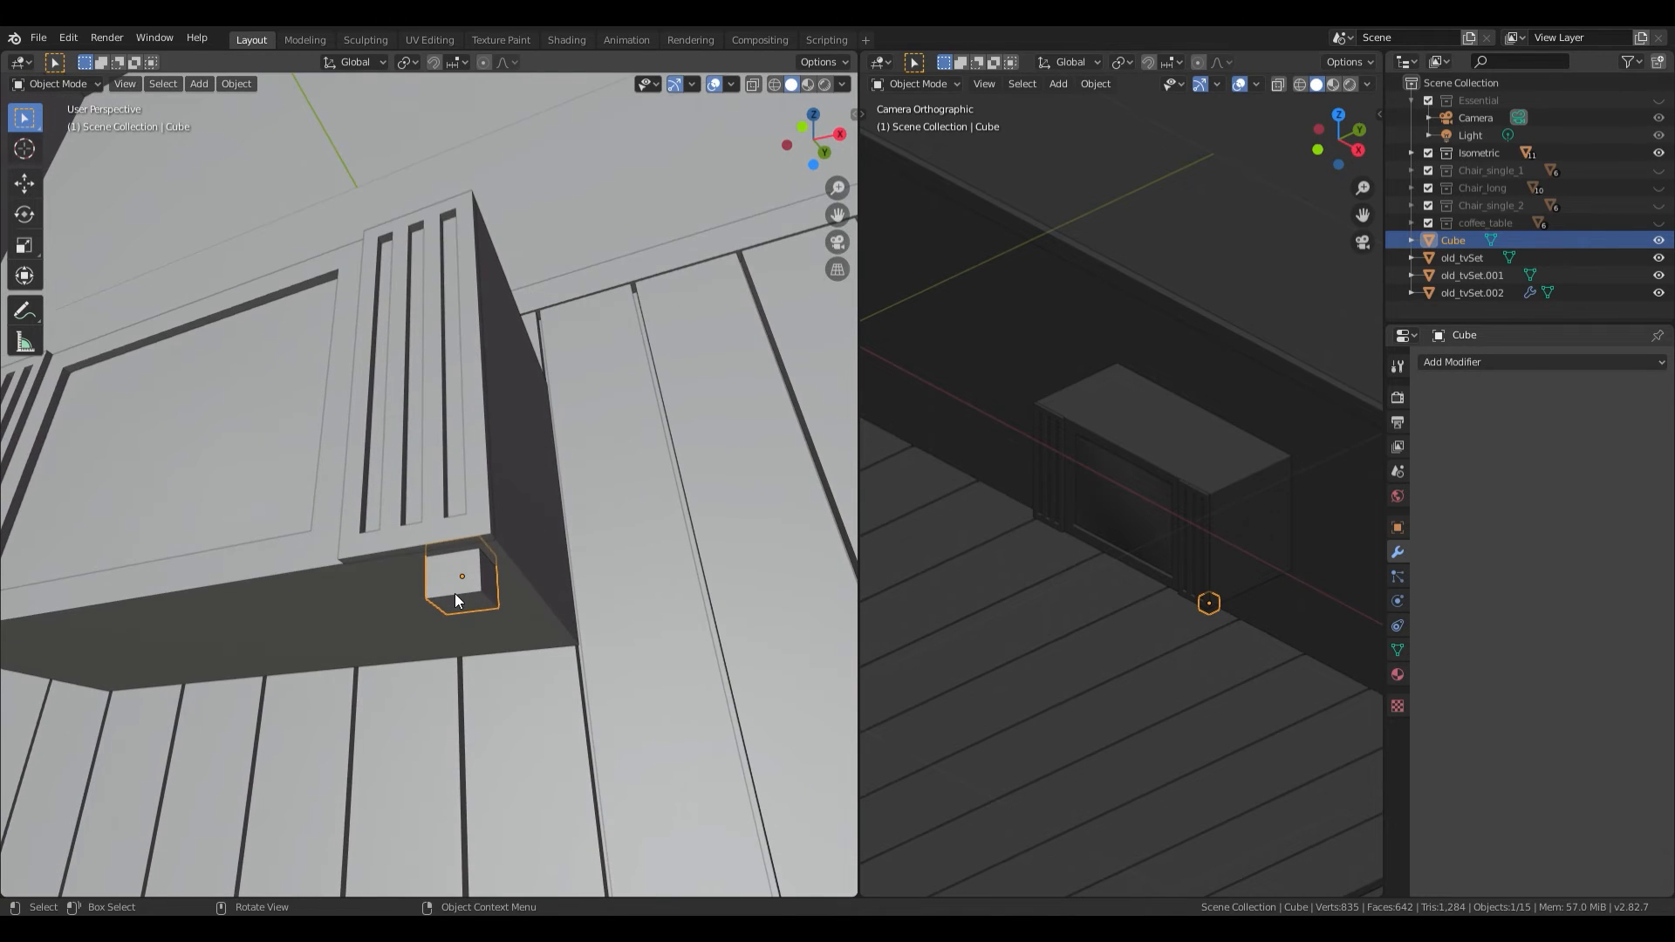
{"action": "key", "text": "Tab"}
{"action": "key", "text": "3"}
{"action": "left_click", "coordinate": [486, 626]}
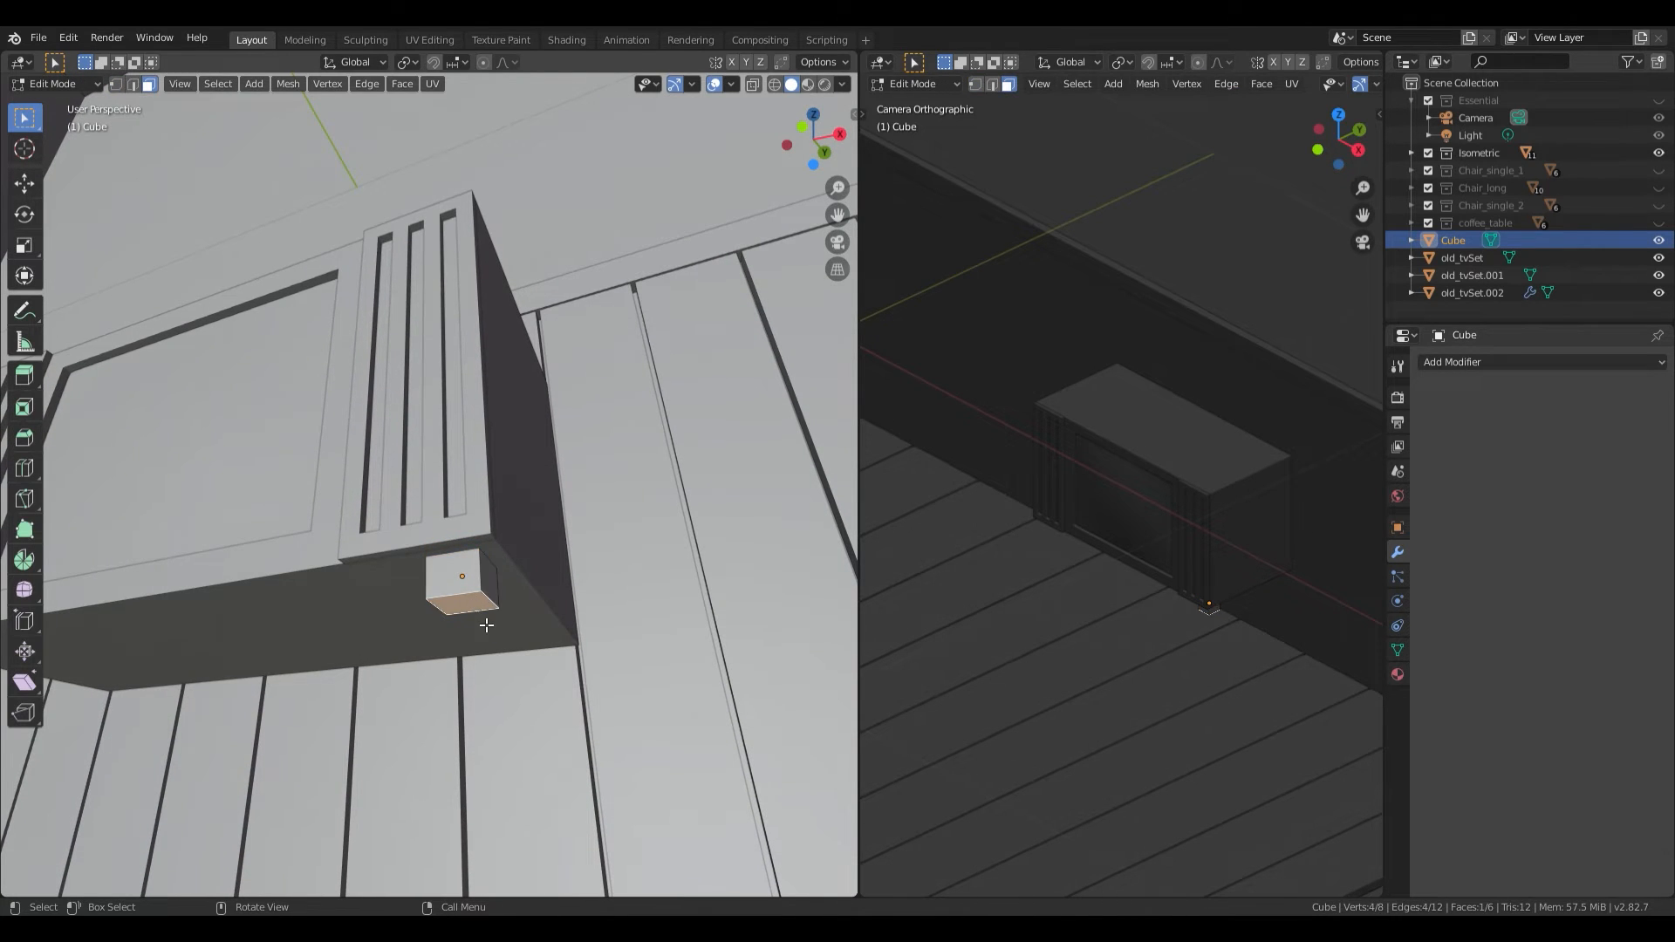
{"action": "key", "text": "KP_1"}
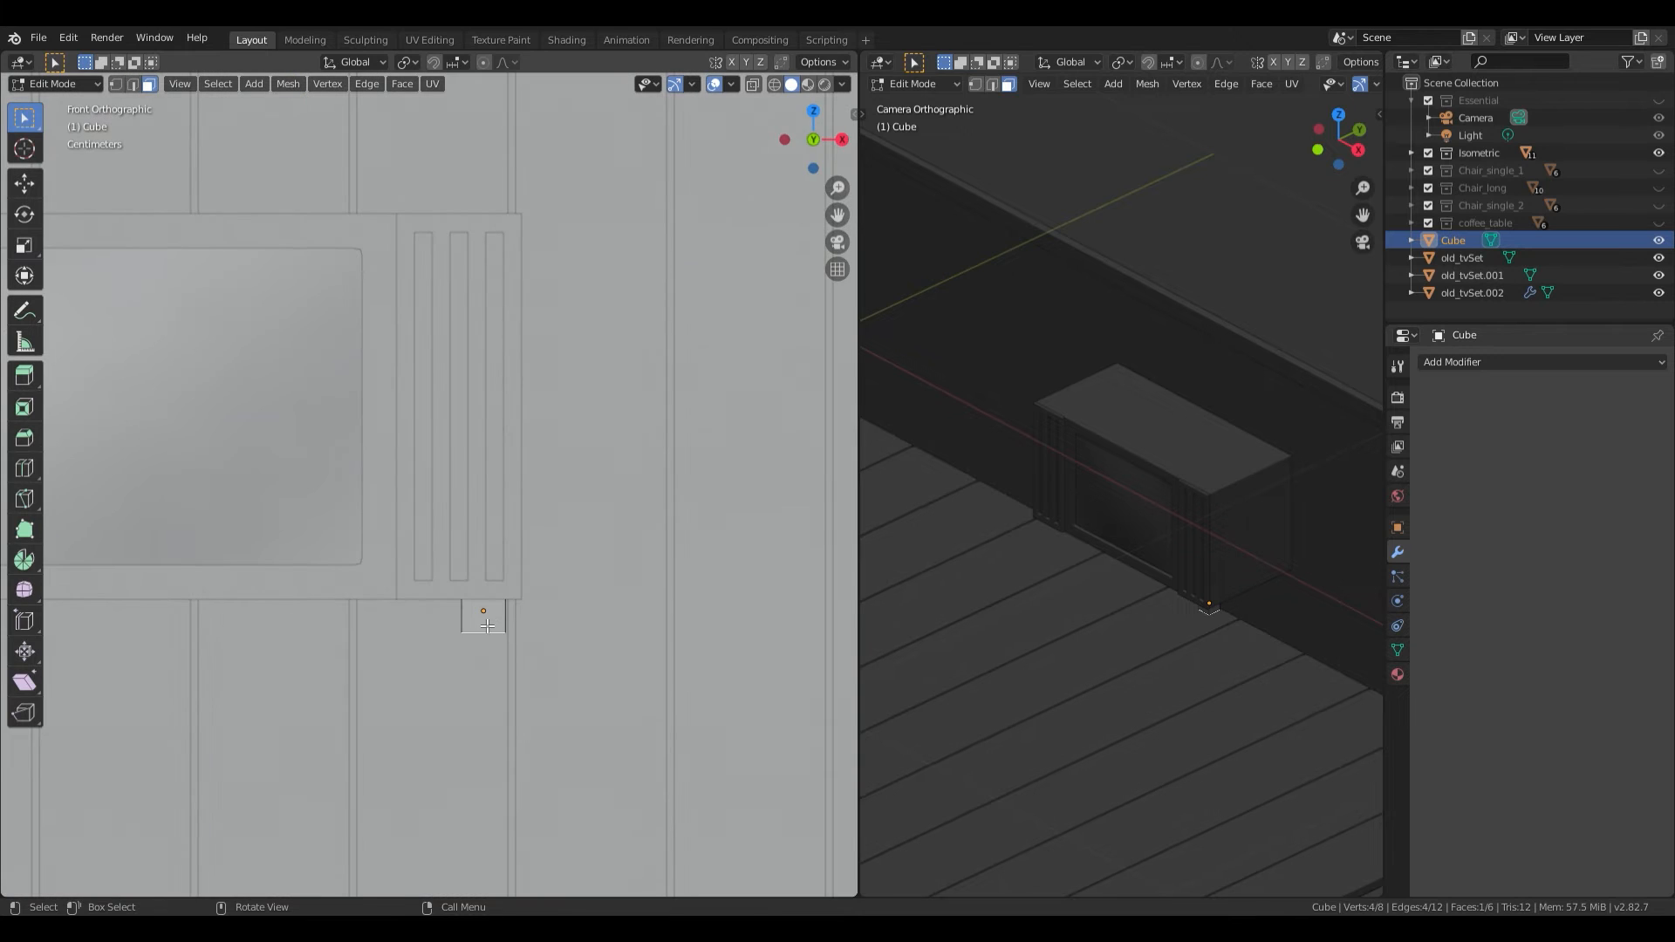
{"action": "scroll", "coordinate": [487, 626], "scroll_direction": "down", "scroll_amount": 3}
{"action": "middle_click_drag", "start_coordinate": [510, 585], "coordinate": [507, 530], "text": "shift"}
{"action": "scroll", "coordinate": [507, 529], "scroll_direction": "up", "scroll_amount": 1}
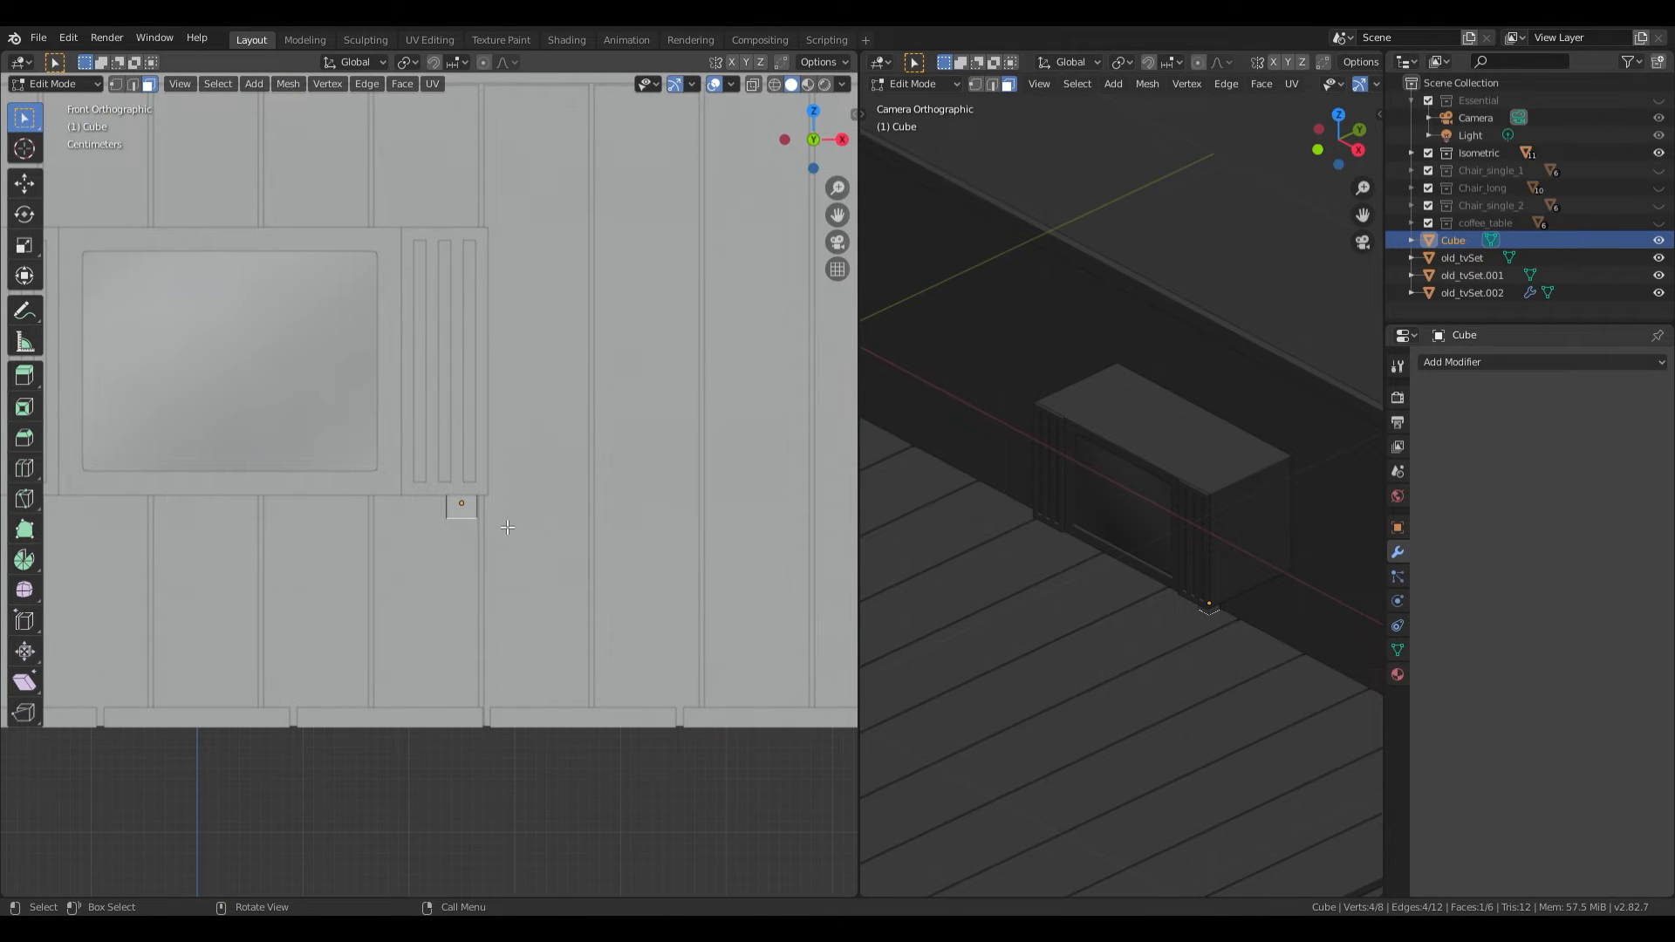
{"action": "key", "text": "g"}
{"action": "key", "text": "z"}
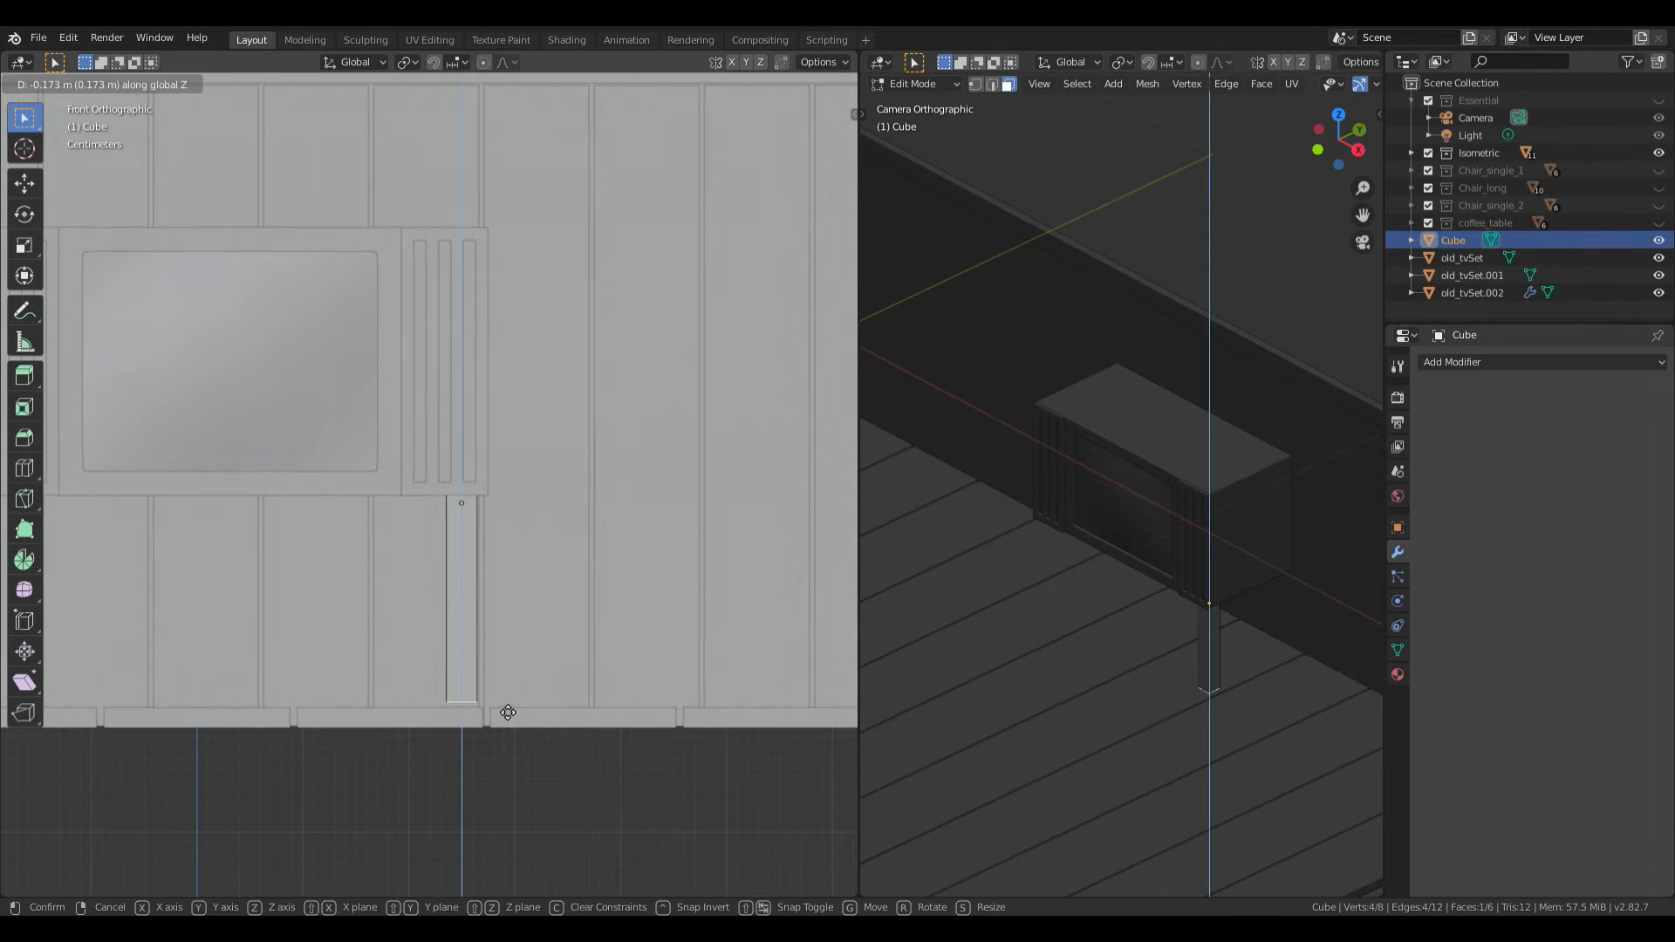
{"action": "left_click", "coordinate": [508, 712]}
Step: Taper the leg by scaling its bottom face to about 0.55, and lower that face along Z to the floor
{"action": "scroll", "coordinate": [520, 565], "scroll_direction": "up", "scroll_amount": 3}
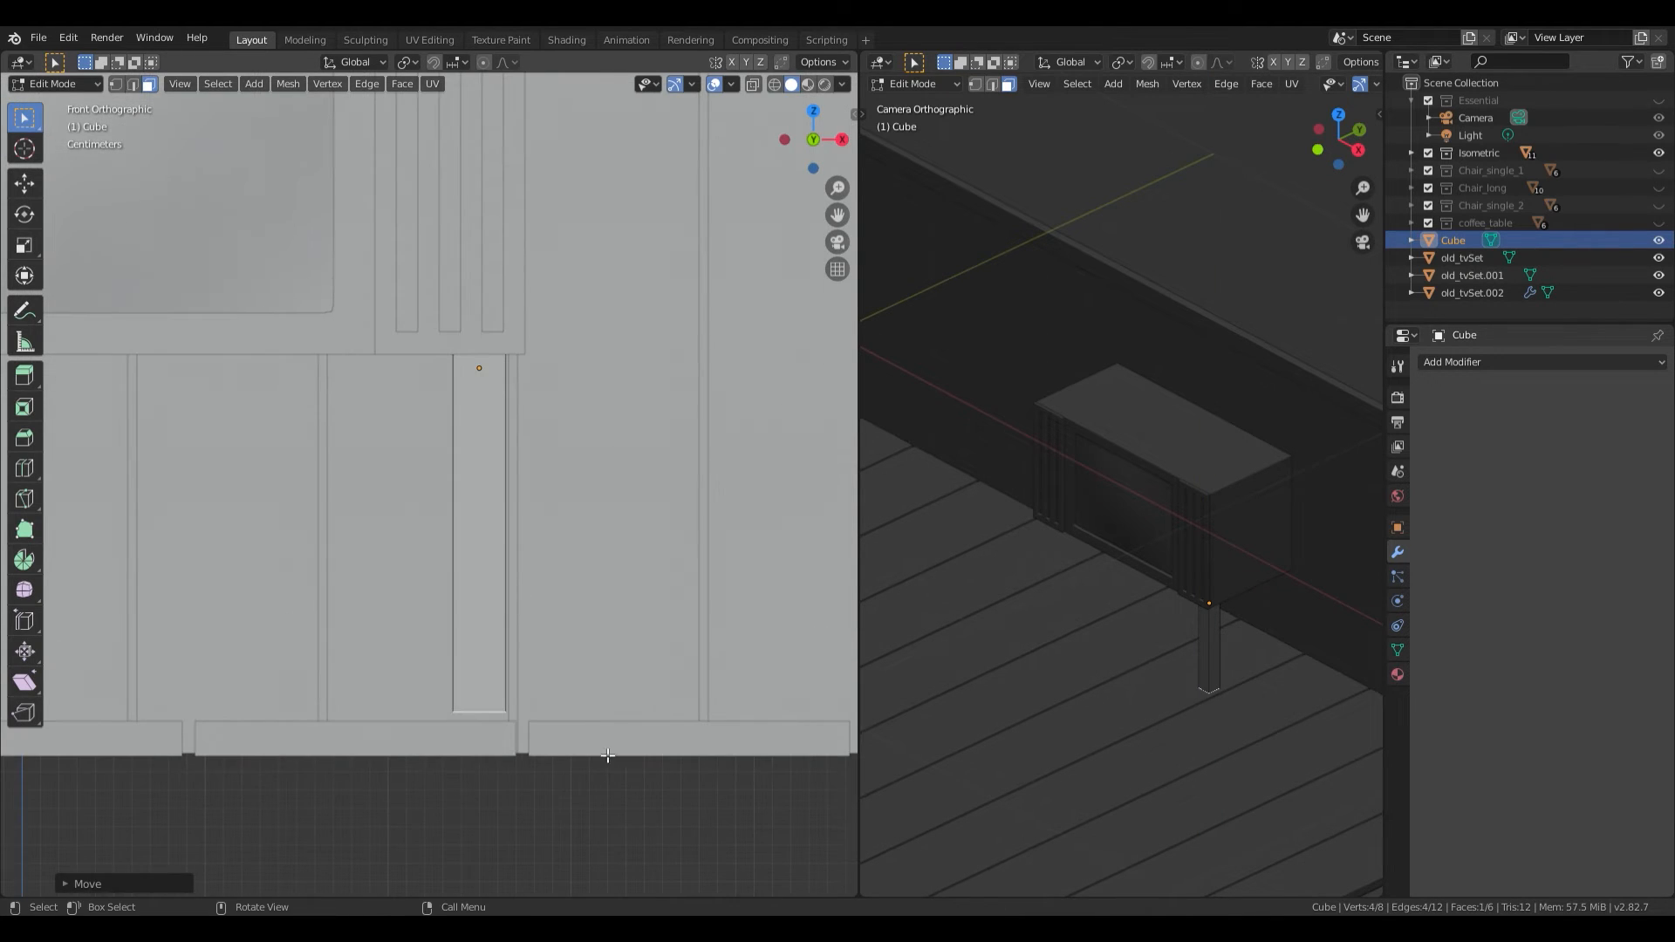
{"action": "key", "text": "s"}
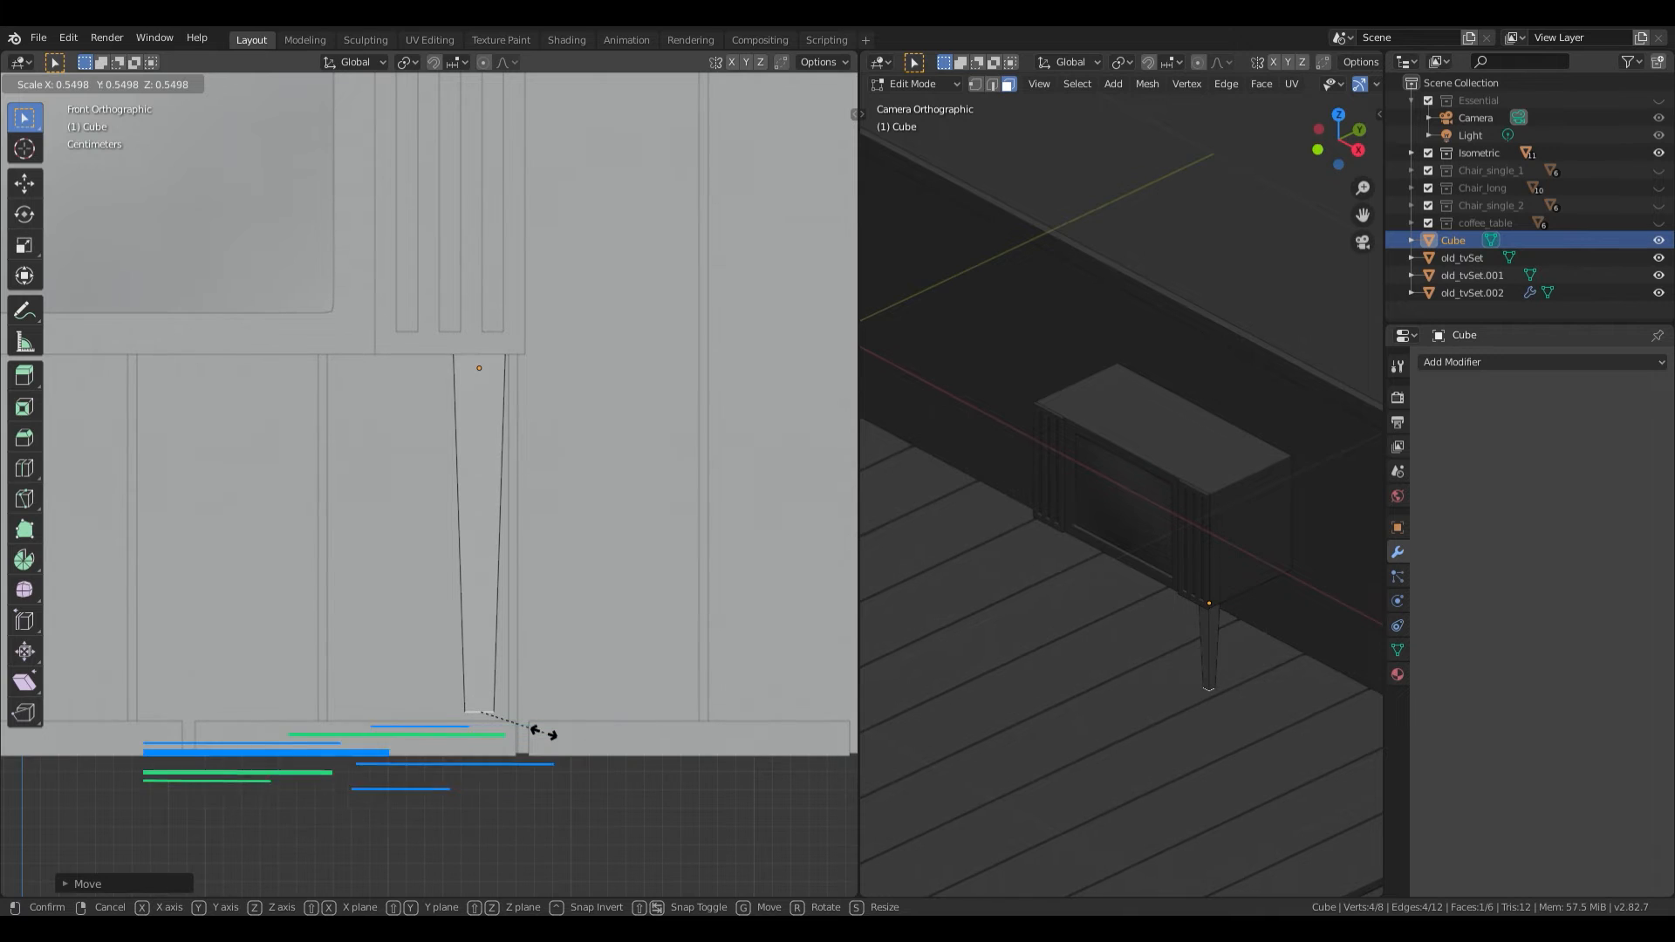
{"action": "left_click", "coordinate": [530, 713]}
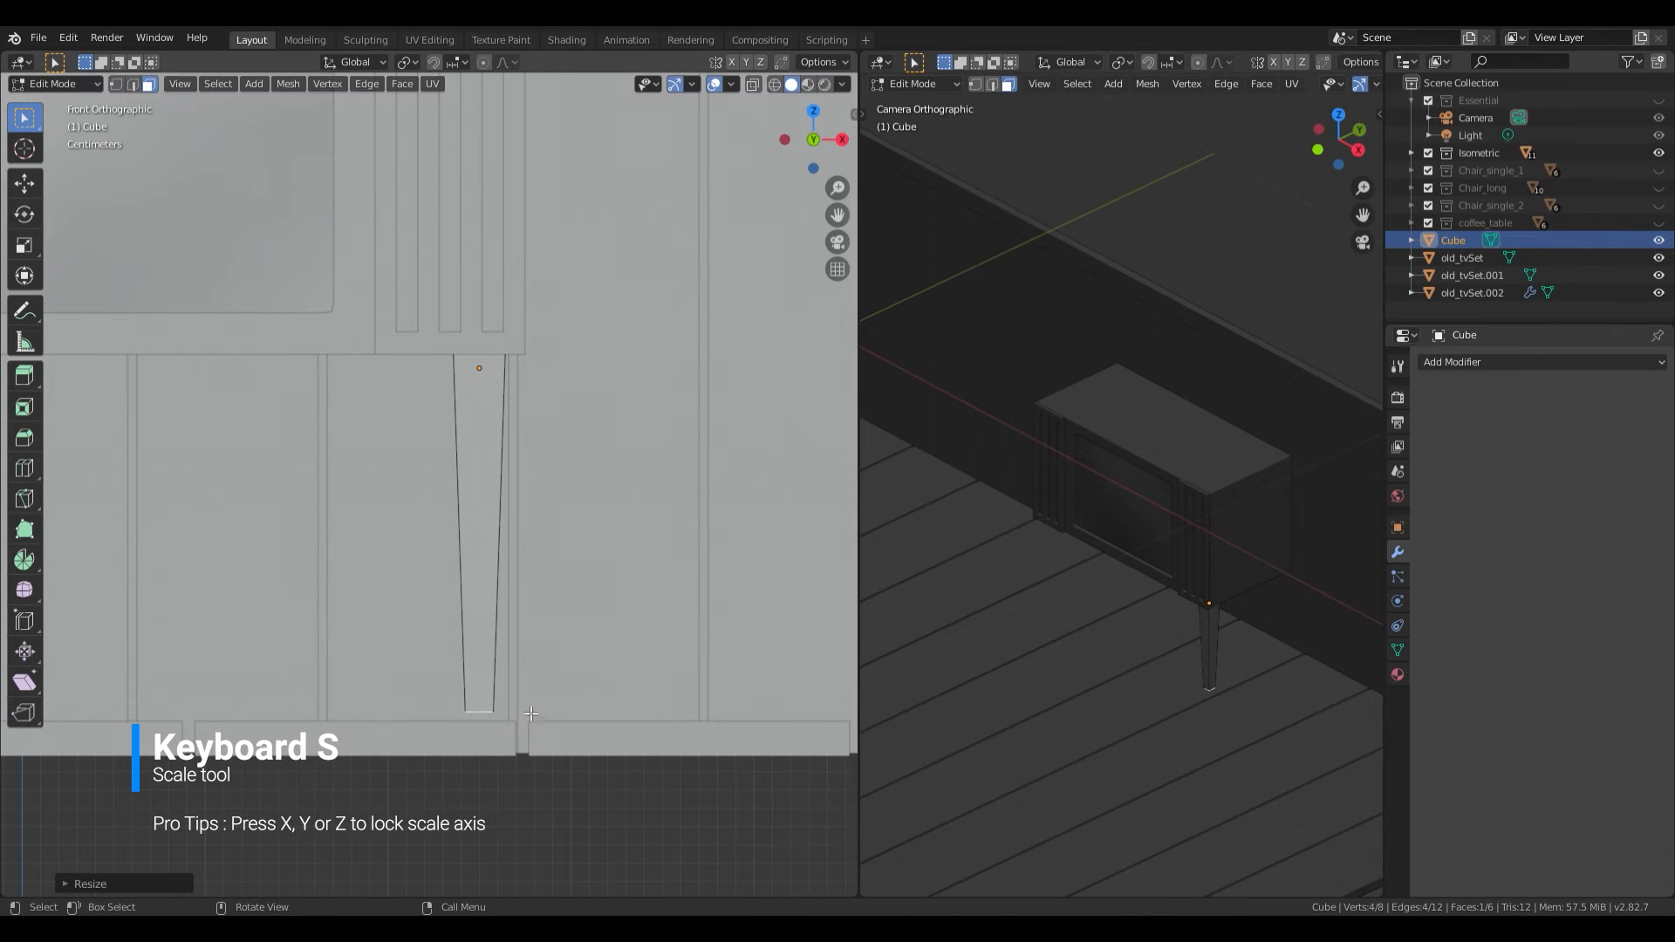
{"action": "key", "text": "g"}
{"action": "key", "text": "z"}
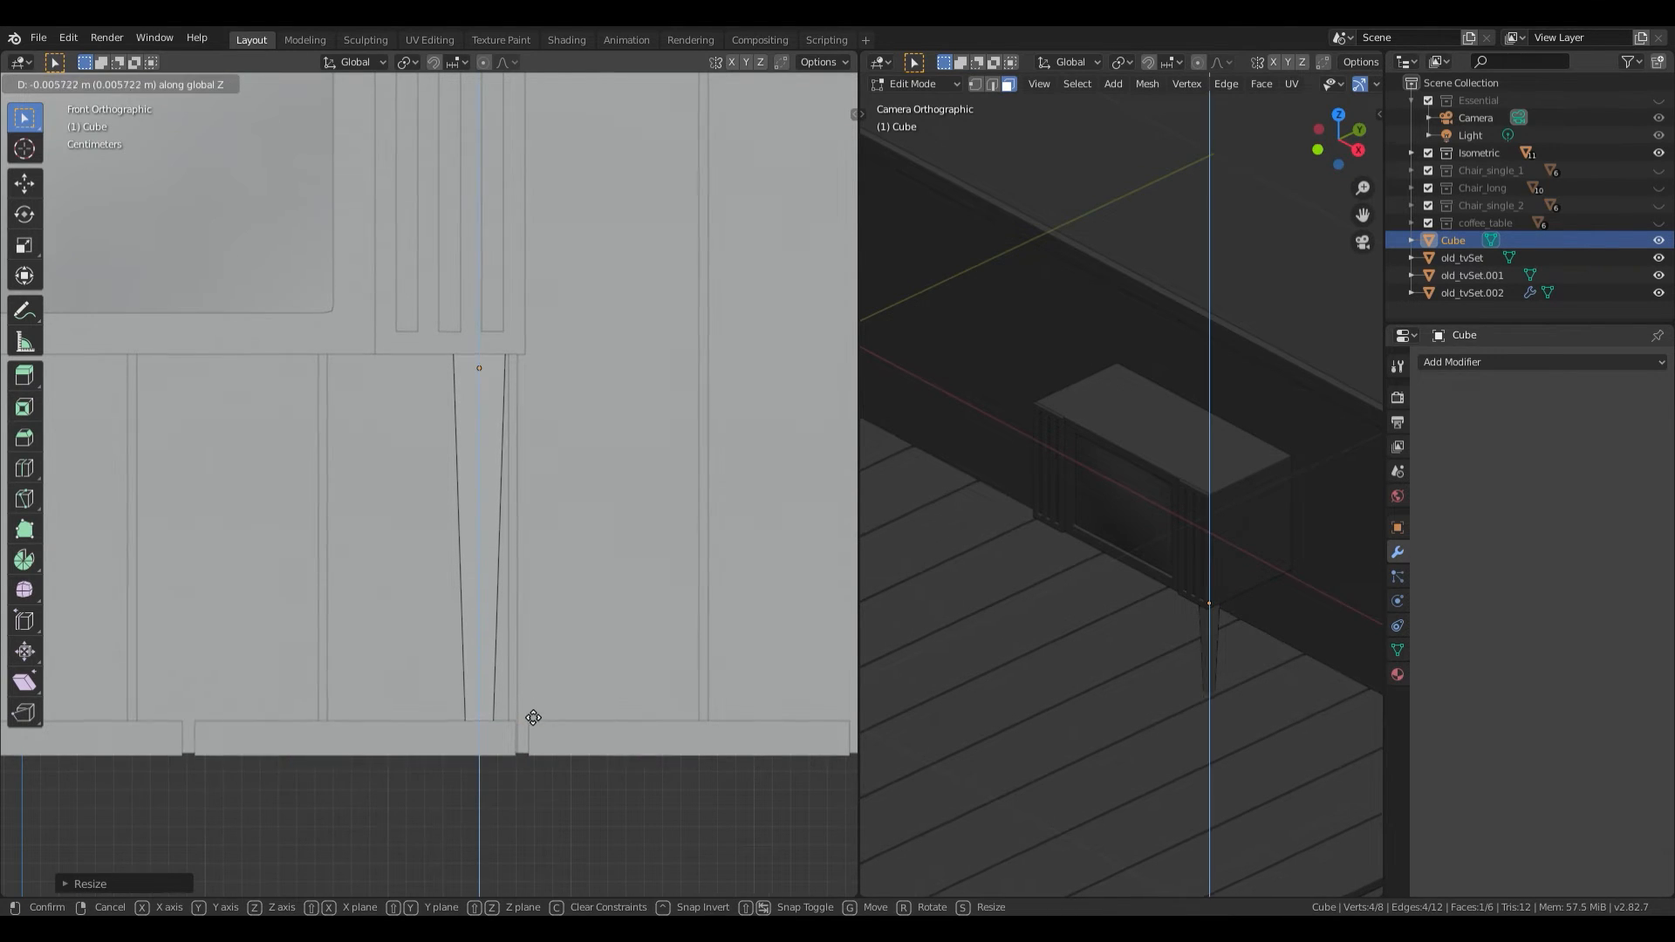
{"action": "left_click", "coordinate": [535, 717]}
{"action": "scroll", "coordinate": [525, 696], "scroll_direction": "down", "scroll_amount": 3}
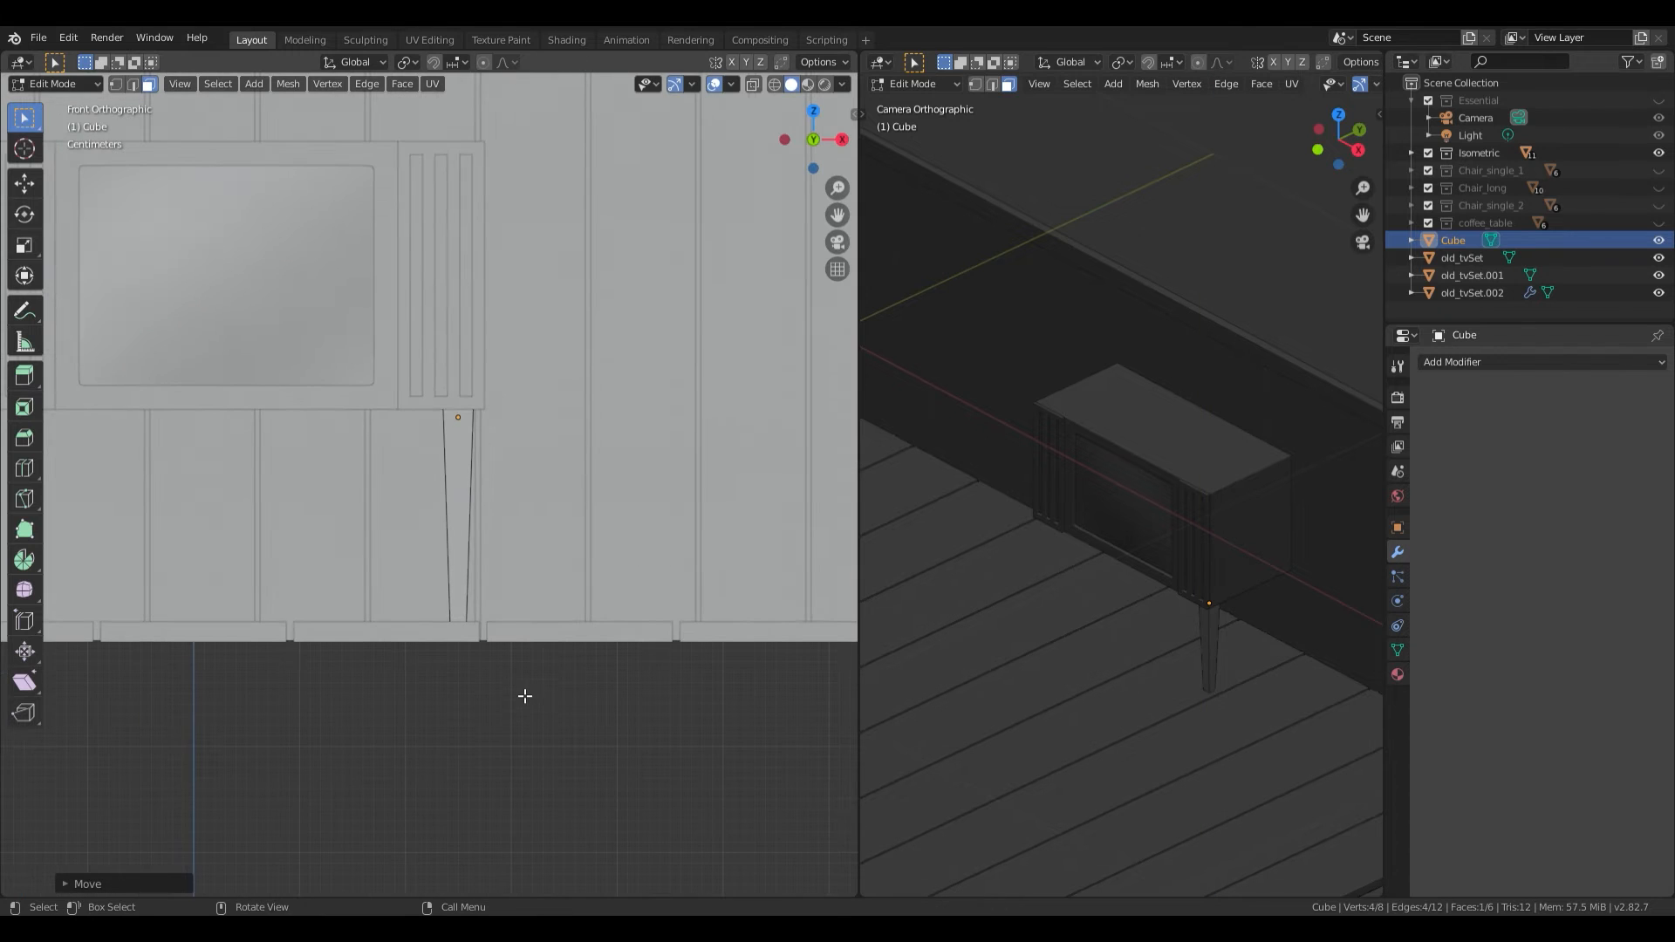
Step: Return to Object Mode and duplicate the leg about 0.17 m along Y to the TV cabinet's back right corner
{"action": "middle_click_drag", "start_coordinate": [577, 571], "coordinate": [532, 601]}
{"action": "key", "text": "Tab"}
{"action": "key", "text": "KP_7"}
{"action": "scroll", "coordinate": [558, 595], "scroll_direction": "up", "scroll_amount": 2}
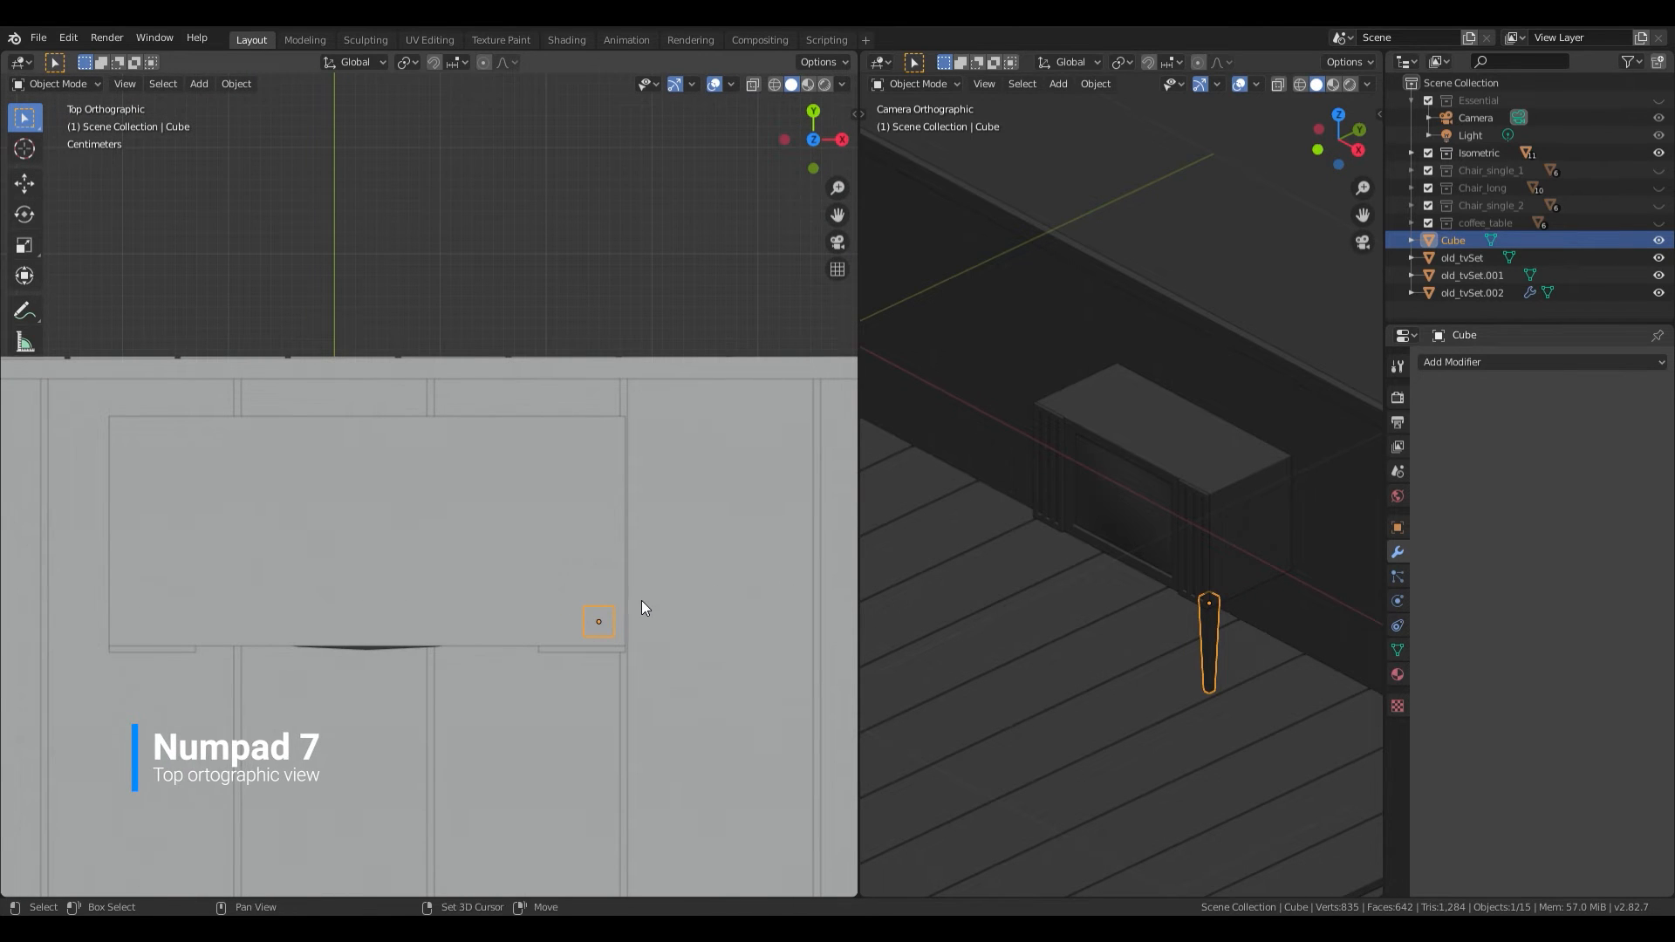
{"action": "key", "text": "shift+d"}
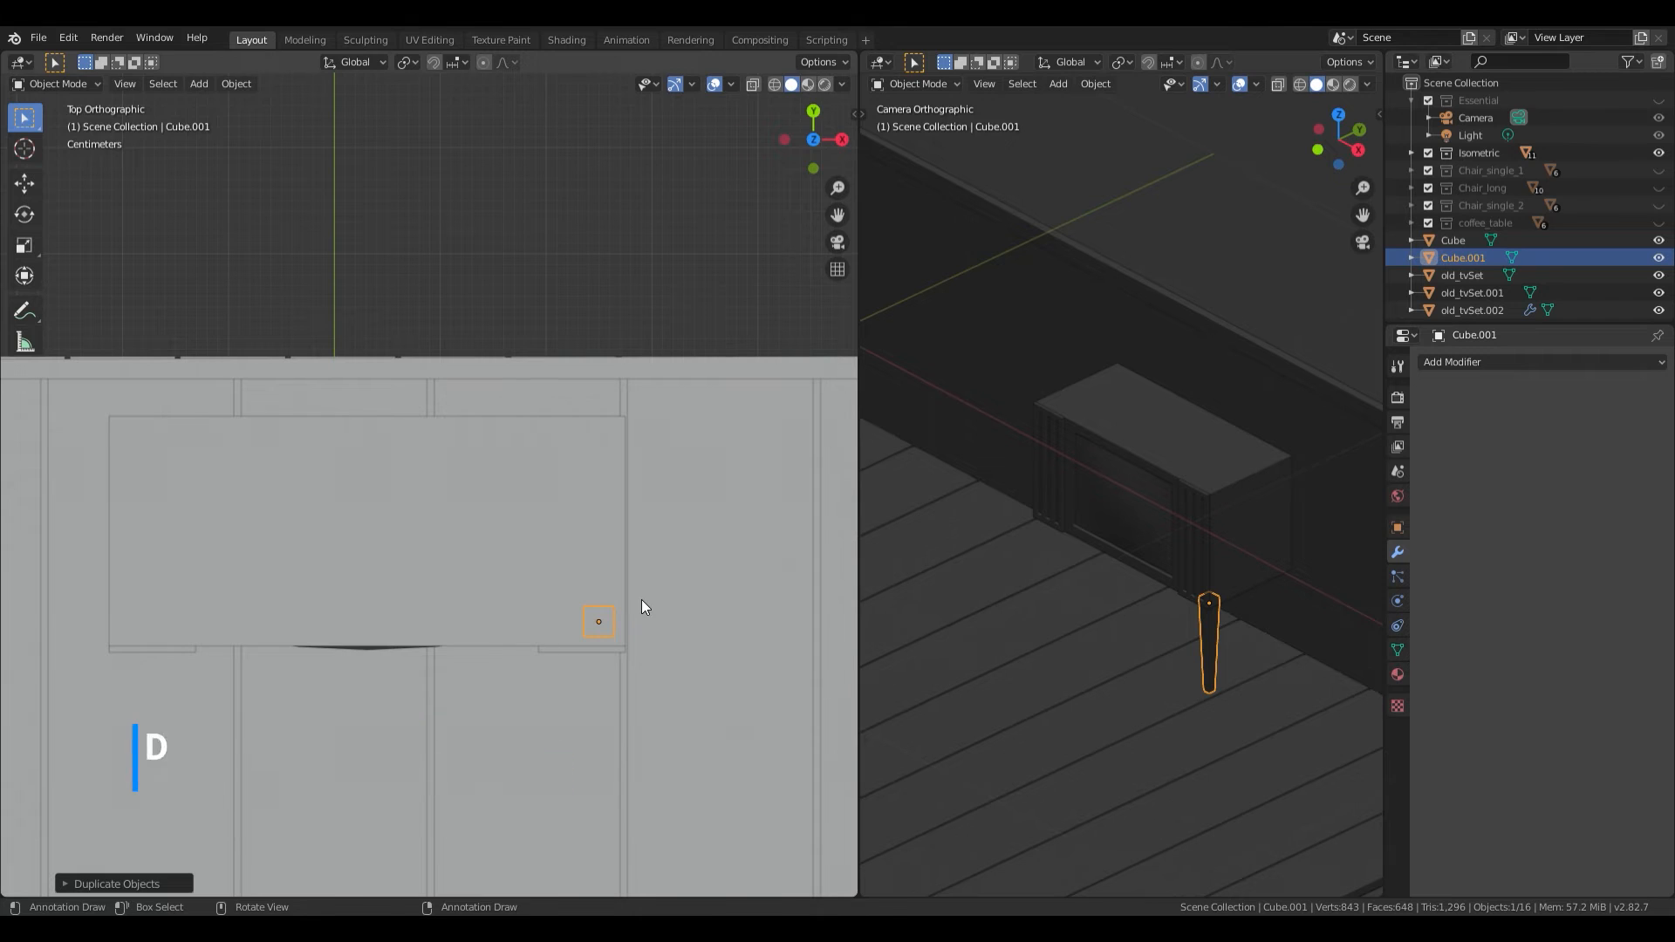
{"action": "key", "text": "g"}
{"action": "key", "text": "y"}
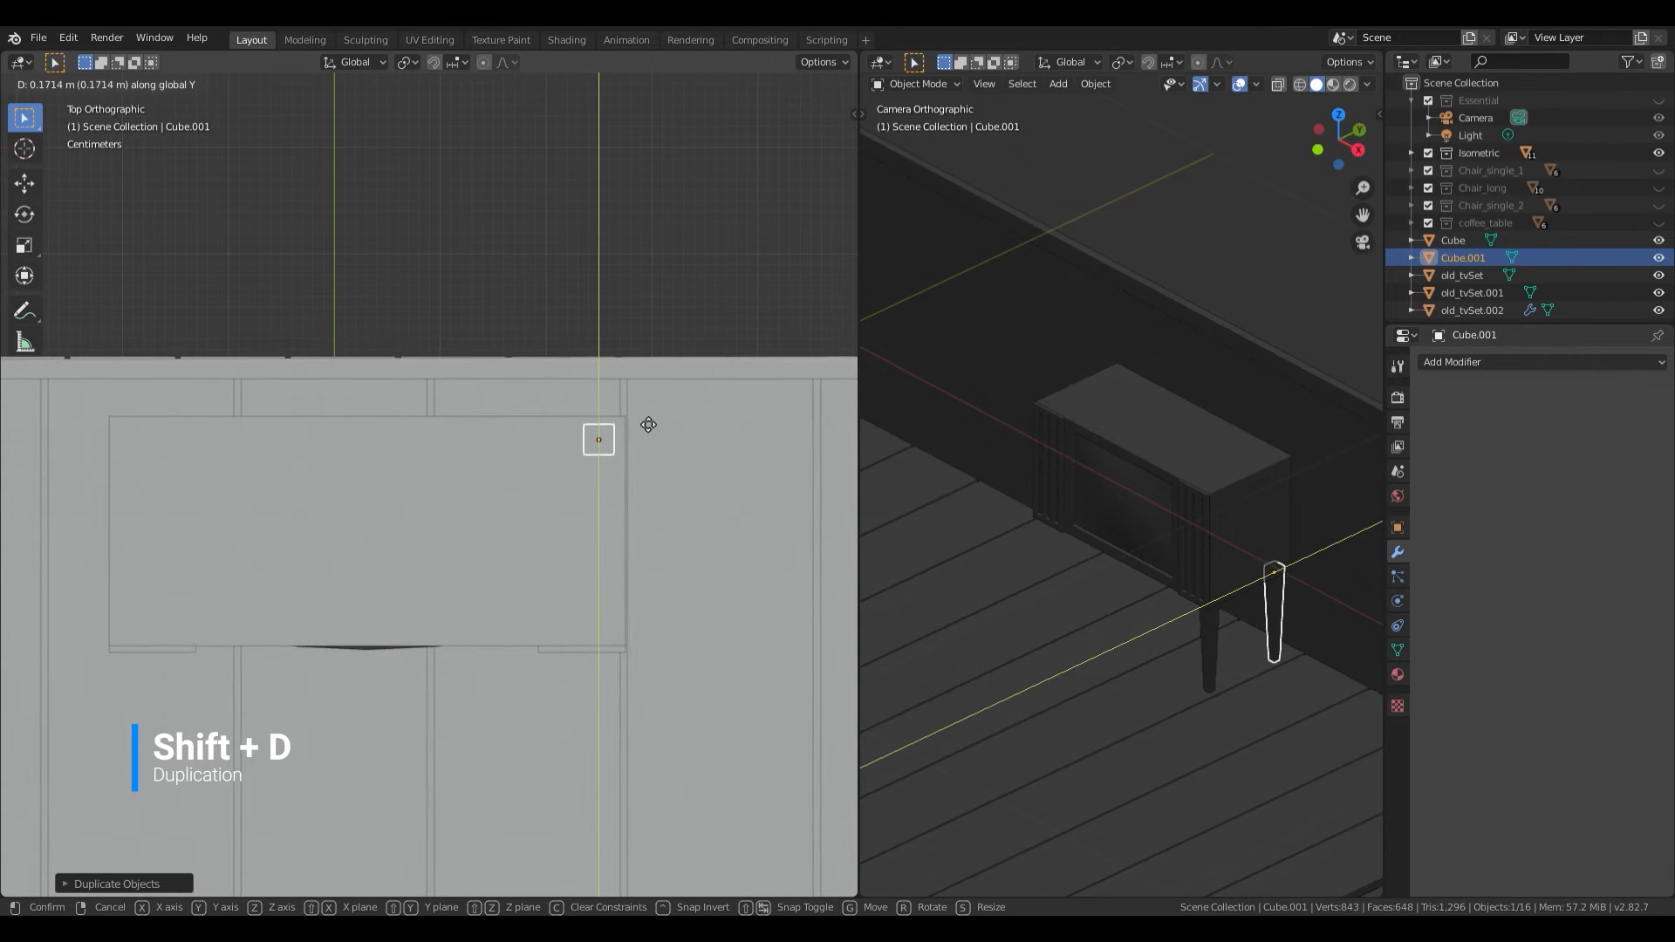
{"action": "left_click", "coordinate": [643, 425]}
{"action": "scroll", "coordinate": [646, 523], "scroll_direction": "down", "scroll_amount": 1}
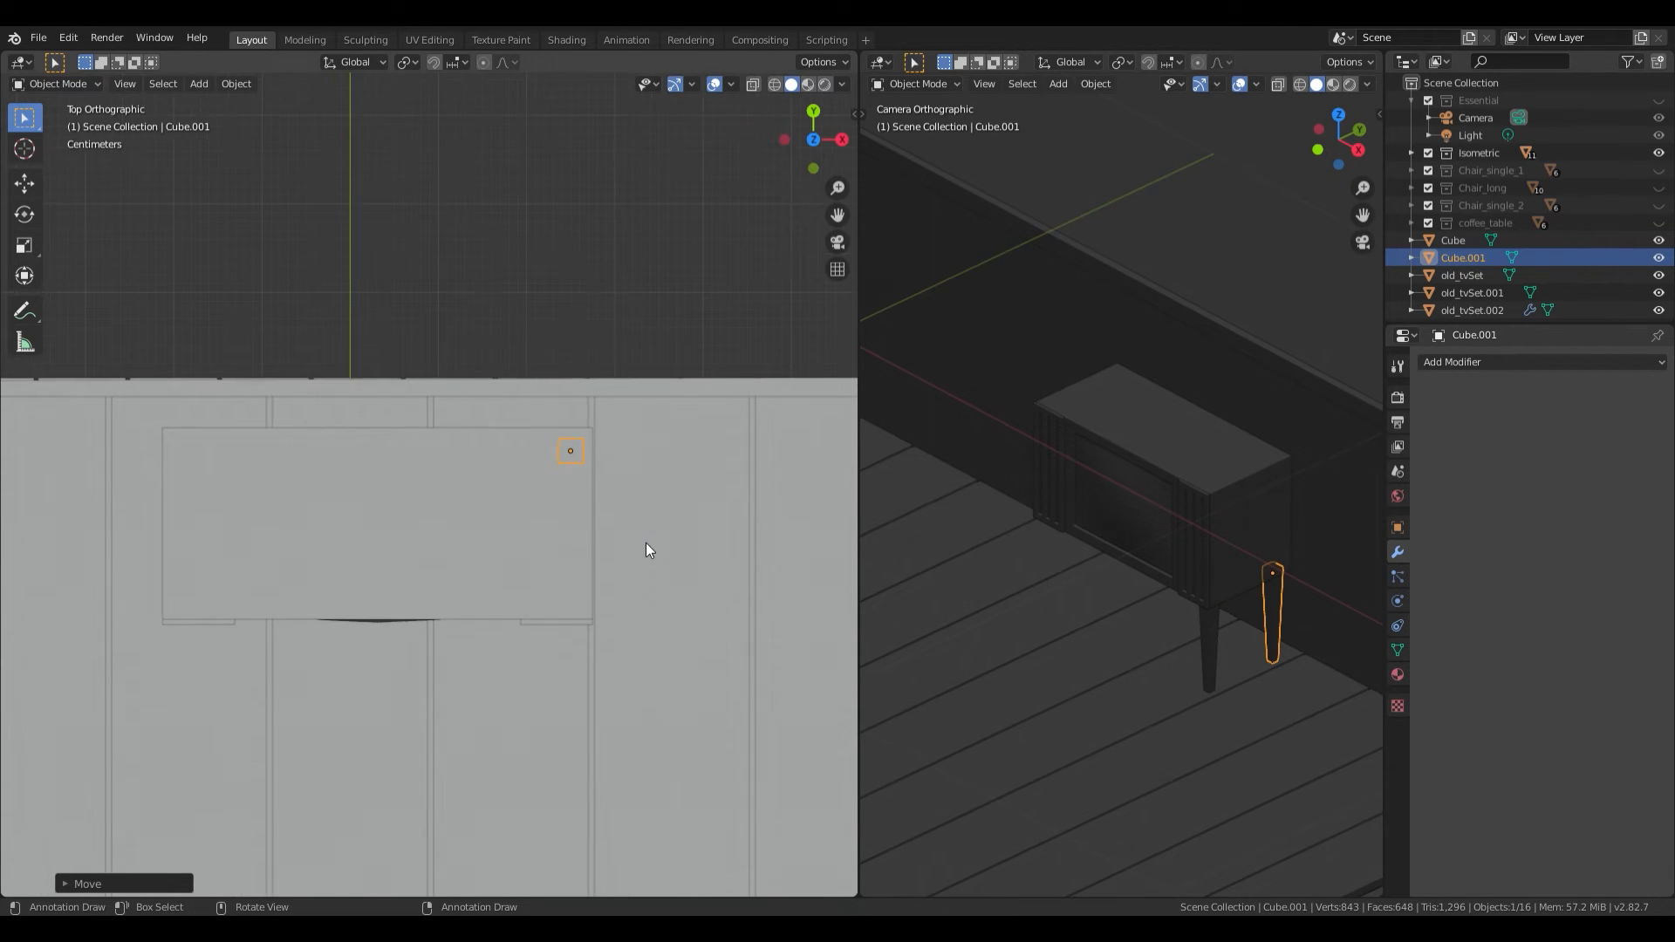
Step: Select both right legs and duplicate them about -0.44 m along X to the TV cabinet's left side
{"action": "left_click", "coordinate": [1204, 629], "text": "shift"}
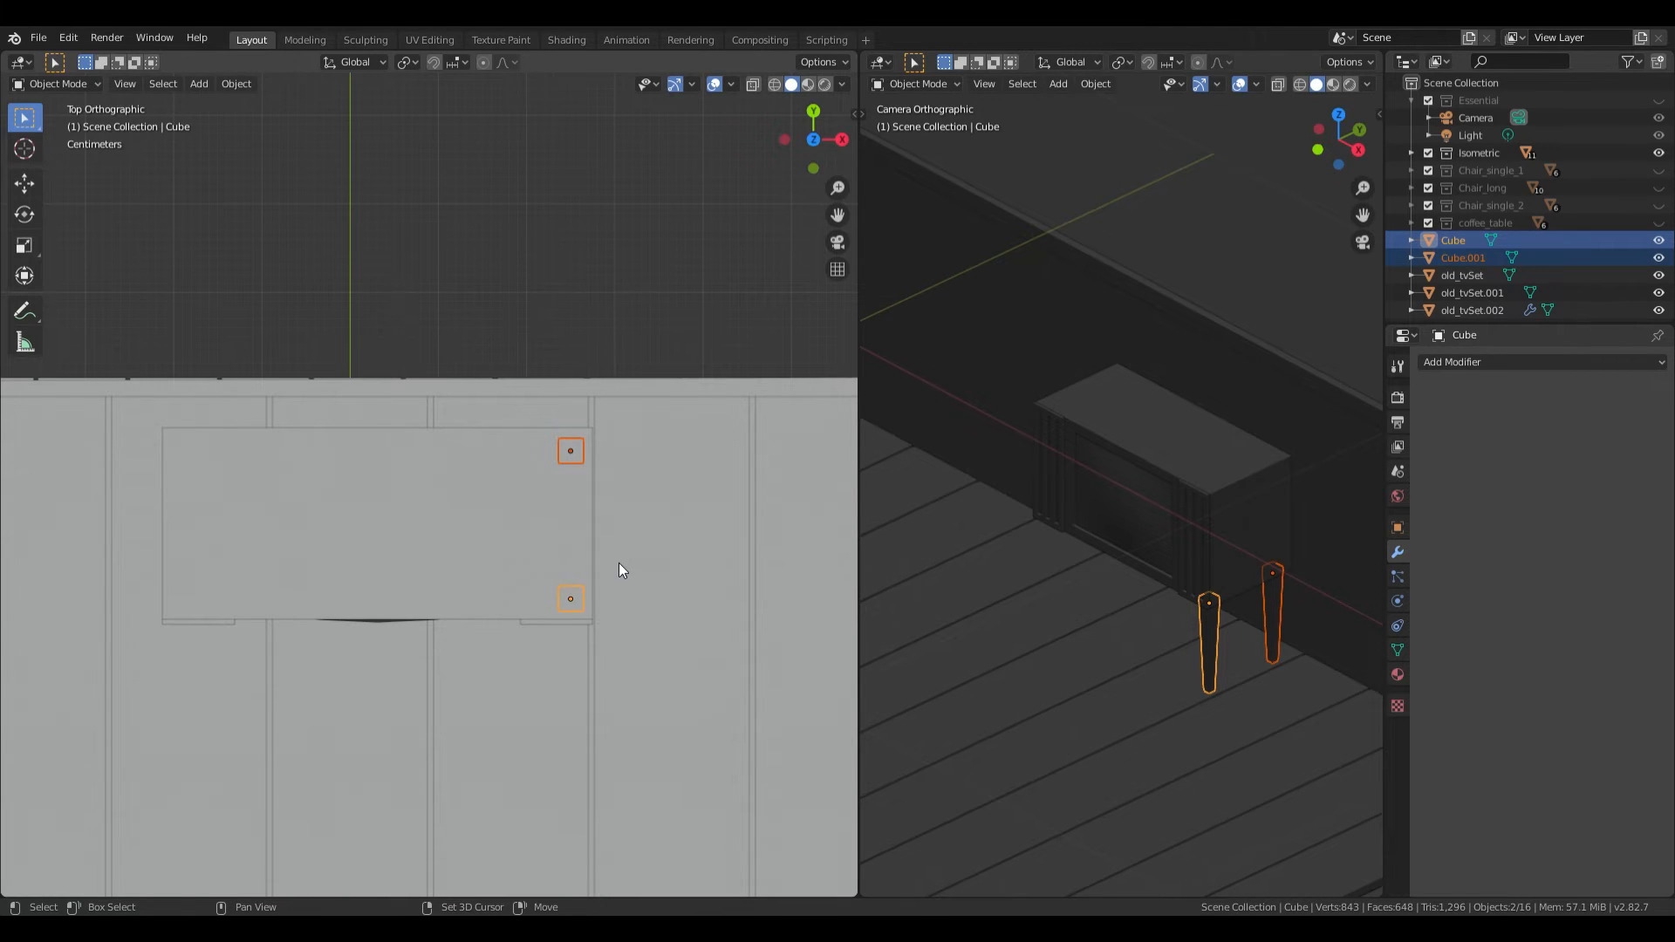
{"action": "key", "text": "shift+d"}
{"action": "key", "text": "x"}
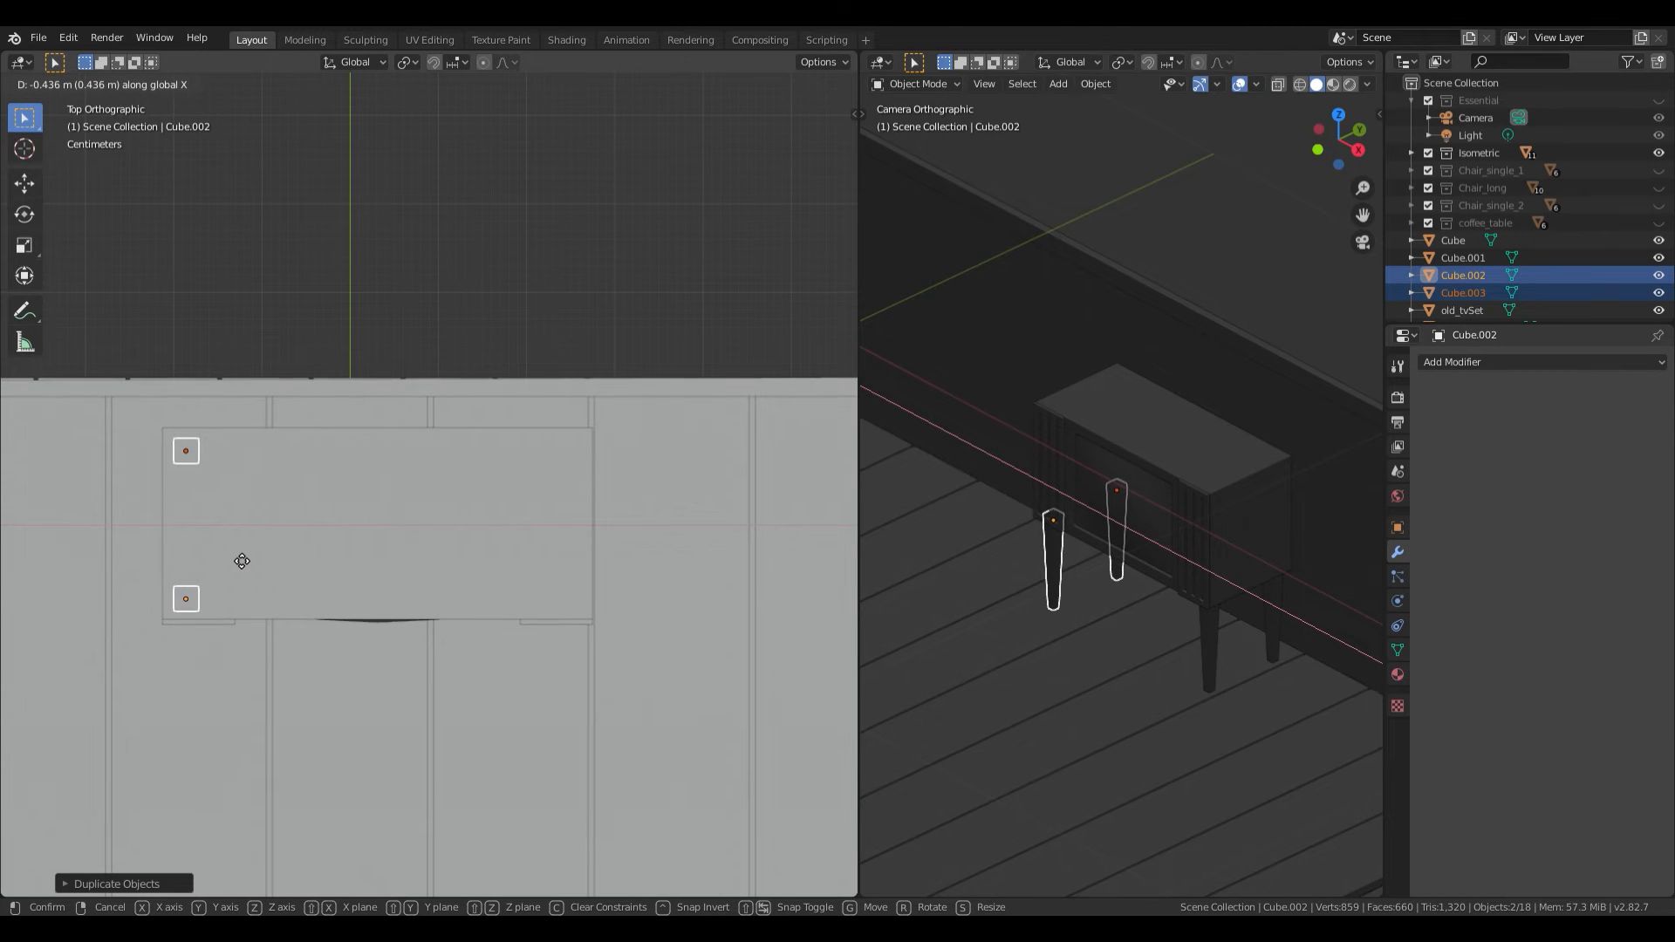
{"action": "left_click", "coordinate": [232, 553]}
{"action": "scroll", "coordinate": [368, 593], "scroll_direction": "down", "scroll_amount": 3}
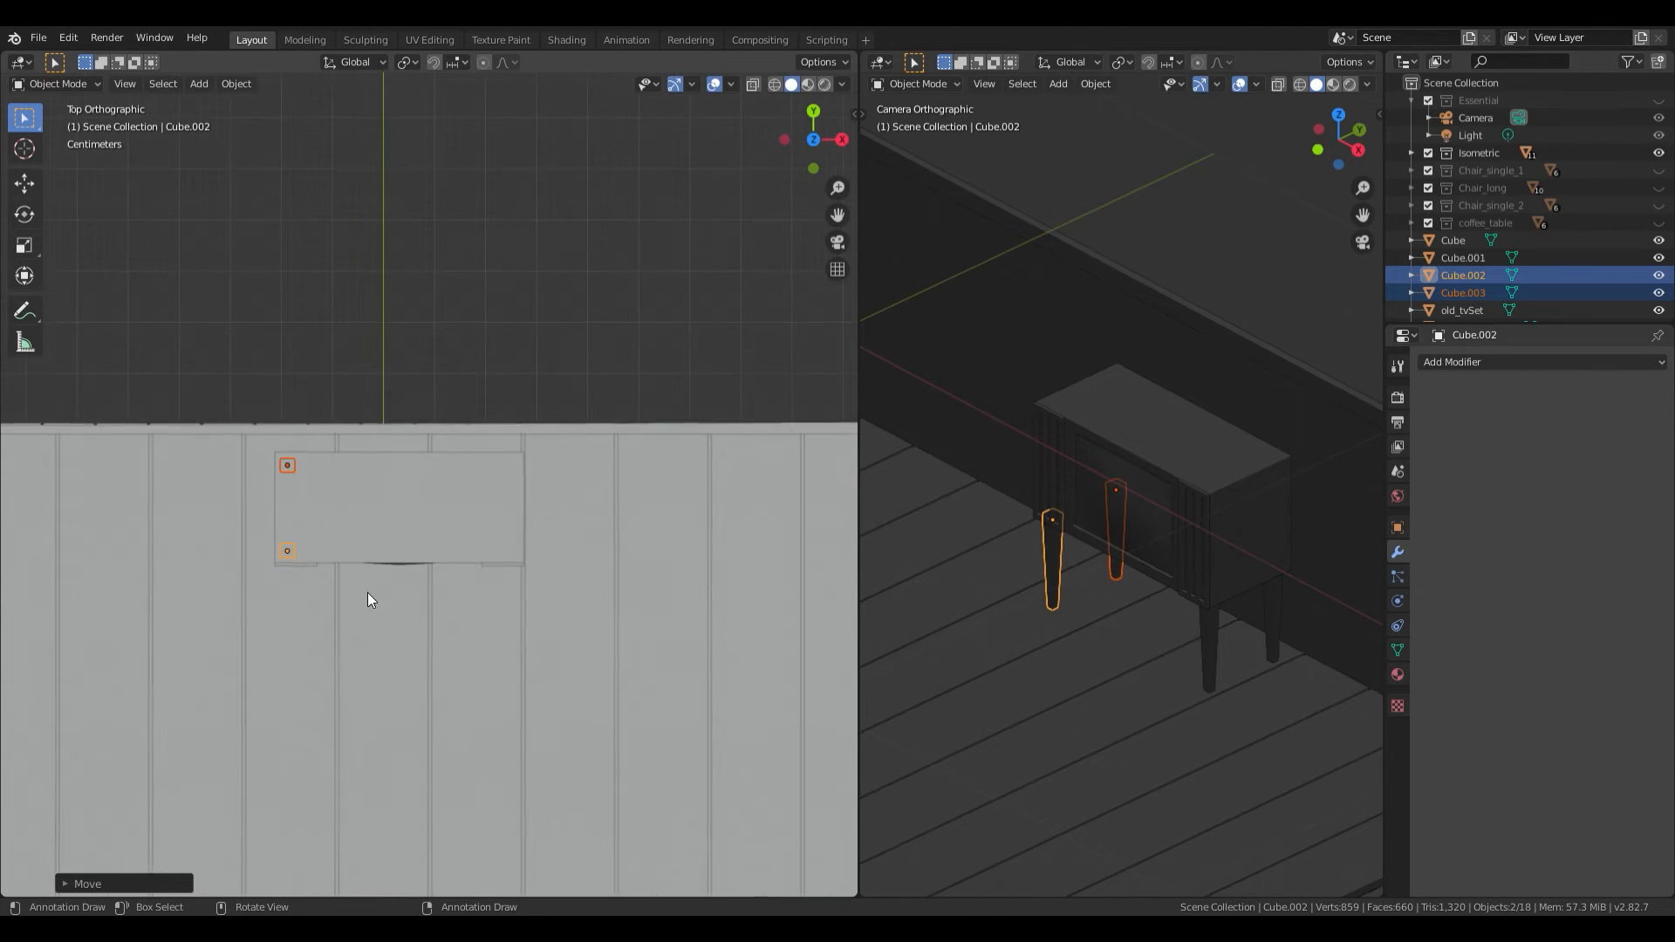
Step: Cut three evenly spaced edge loops around the TV cabinet, running along its length across the top and sides
{"action": "left_click", "coordinate": [431, 470]}
{"action": "middle_click_drag", "start_coordinate": [368, 593], "coordinate": [439, 567]}
{"action": "scroll", "coordinate": [439, 568], "scroll_direction": "up", "scroll_amount": 2}
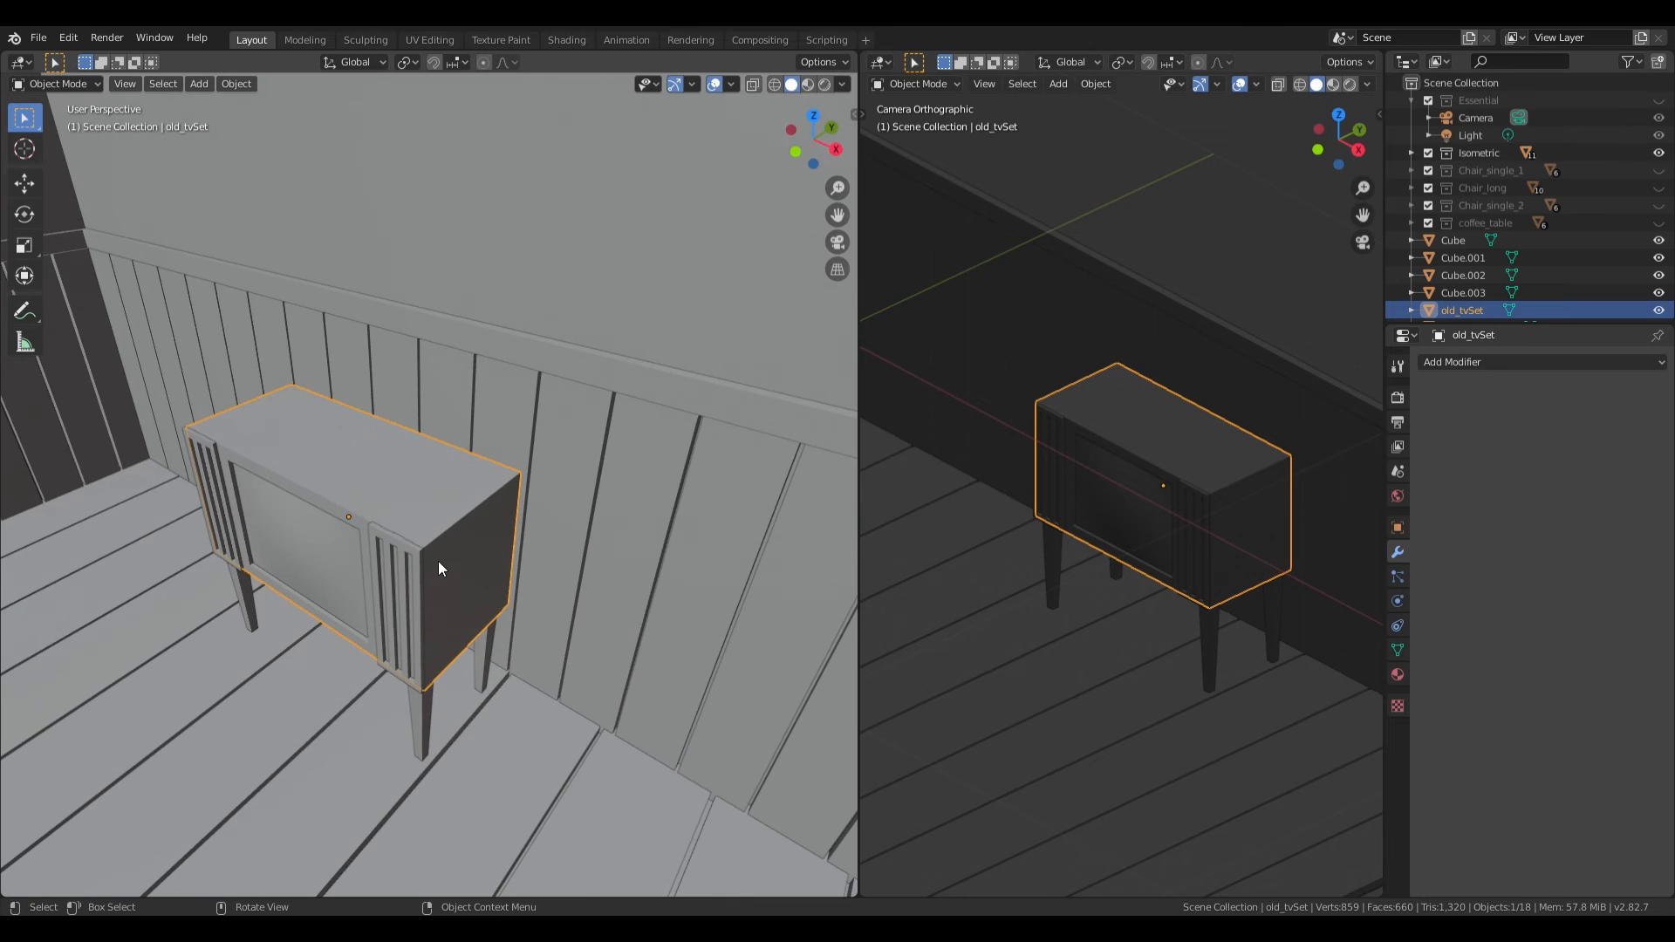
{"action": "key", "text": "Tab"}
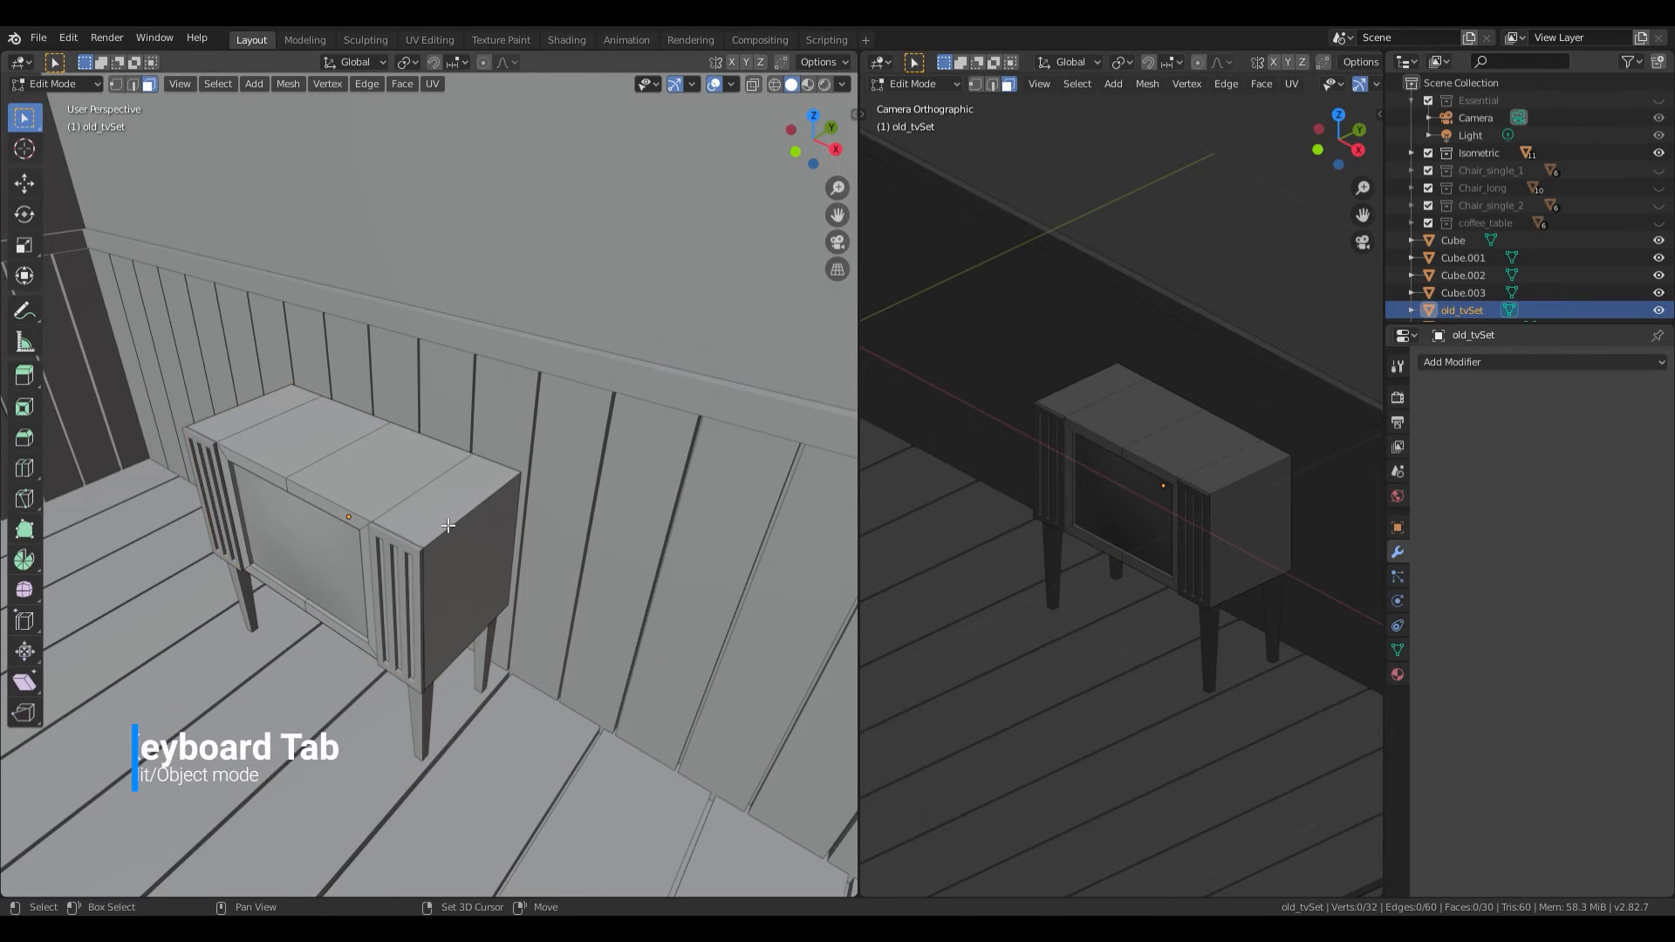
{"action": "middle_click_drag", "start_coordinate": [435, 504], "coordinate": [467, 534]}
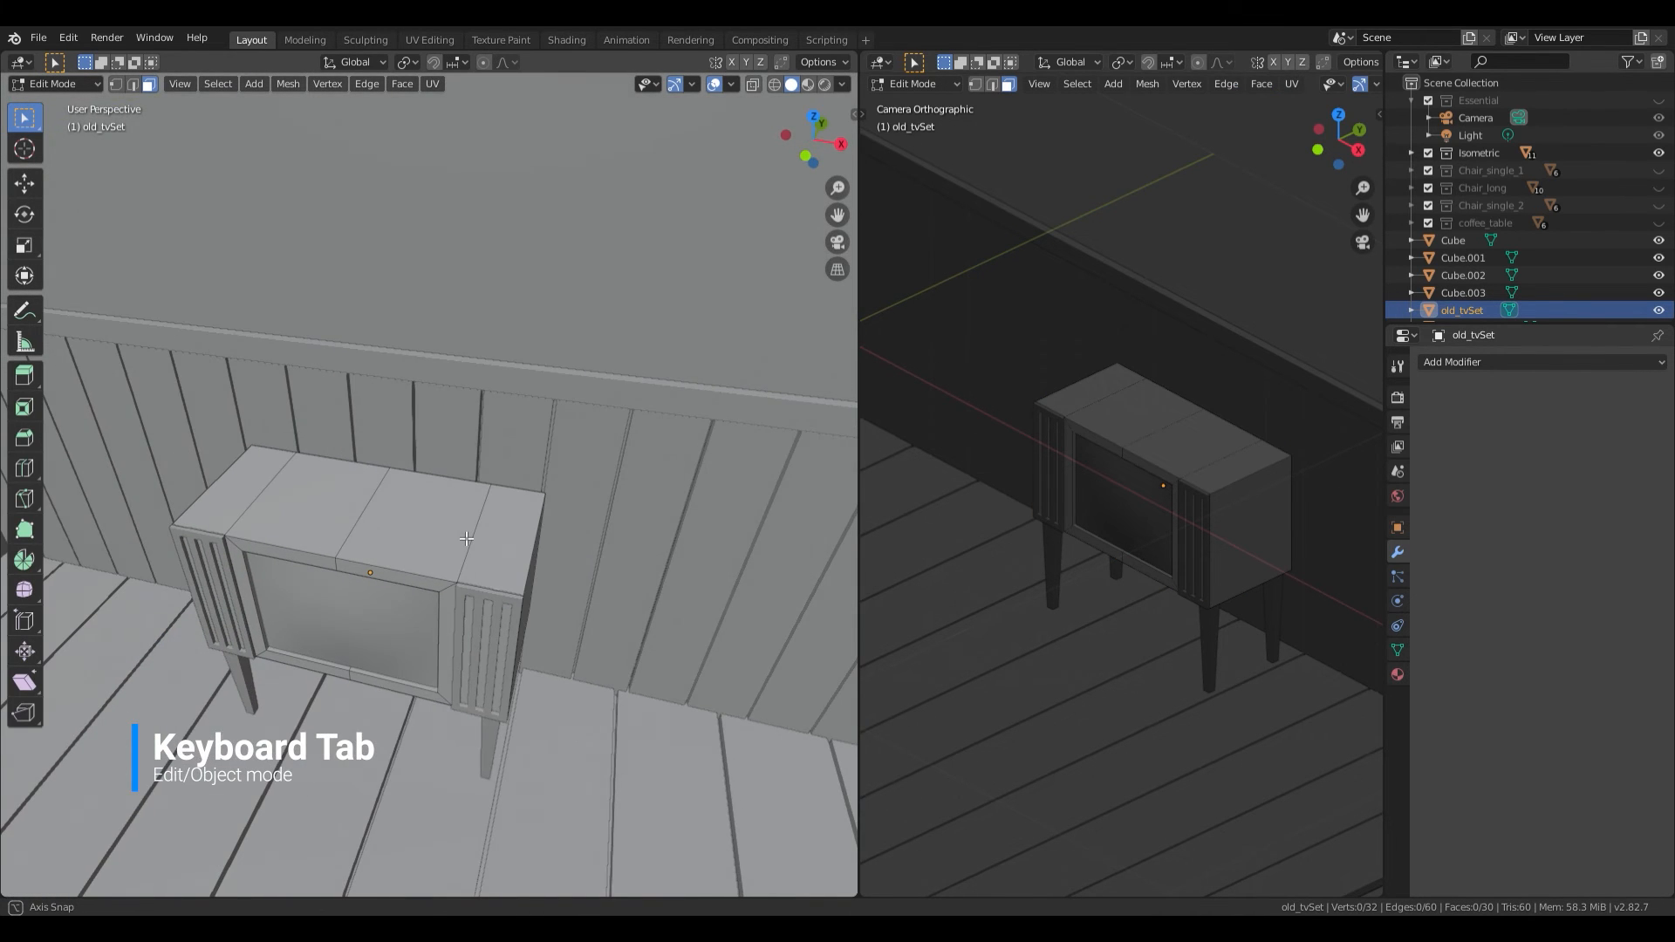
{"action": "scroll", "coordinate": [474, 564], "scroll_direction": "up", "scroll_amount": 1}
{"action": "key", "text": "KP_7"}
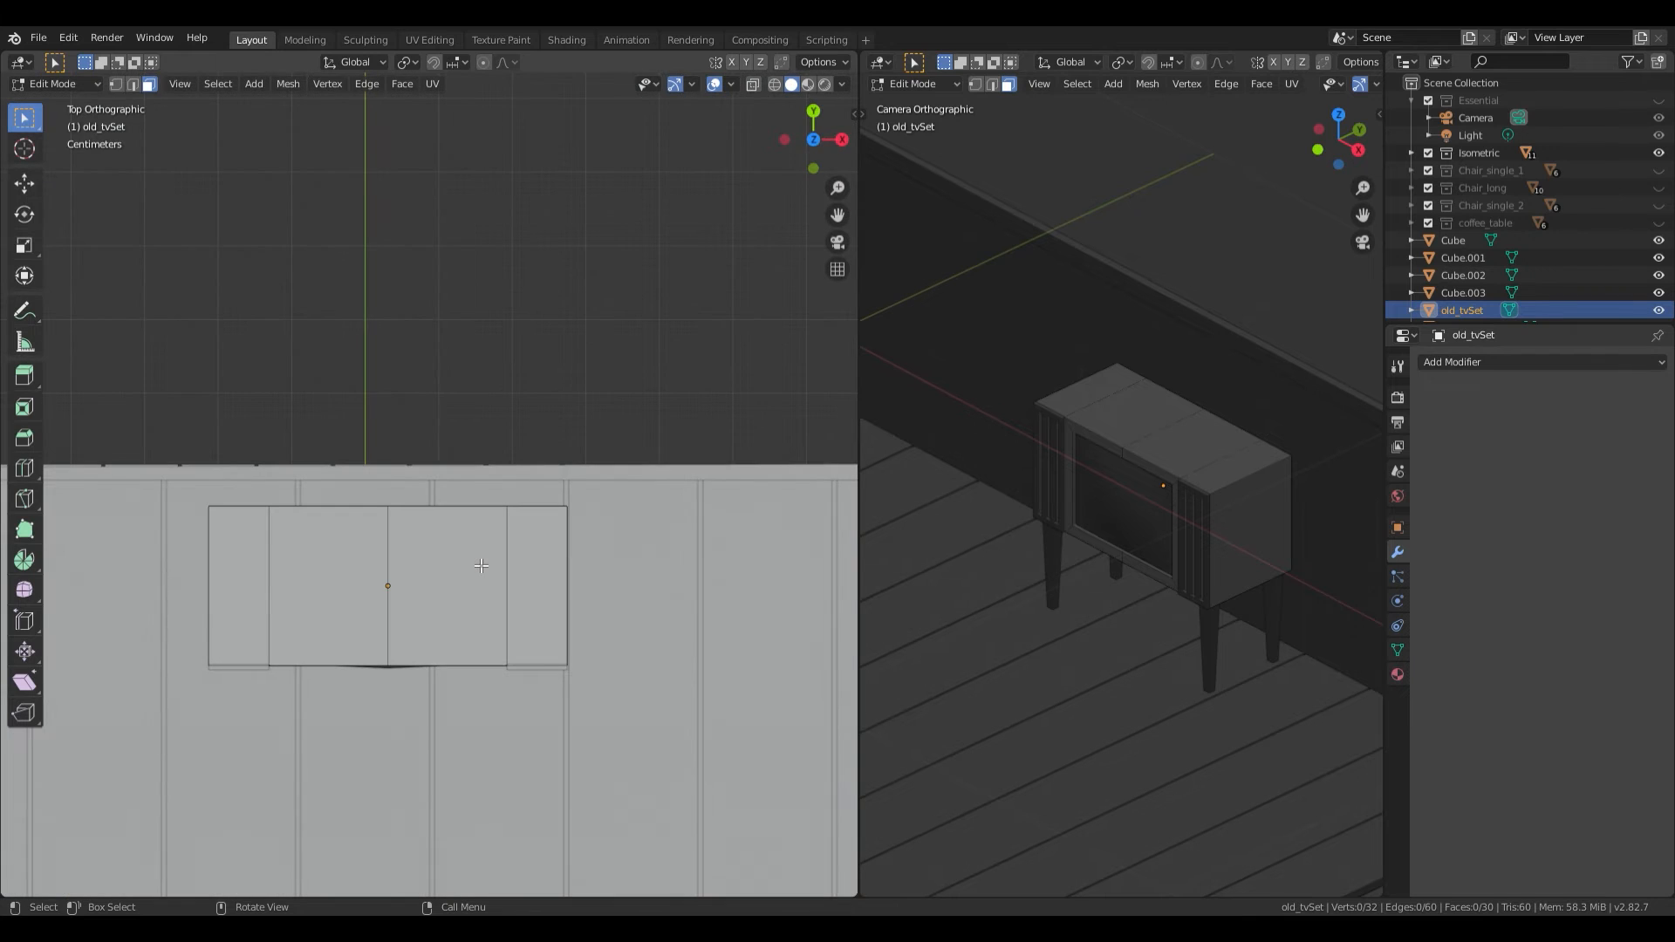
{"action": "scroll", "coordinate": [550, 624], "scroll_direction": "up", "scroll_amount": 1}
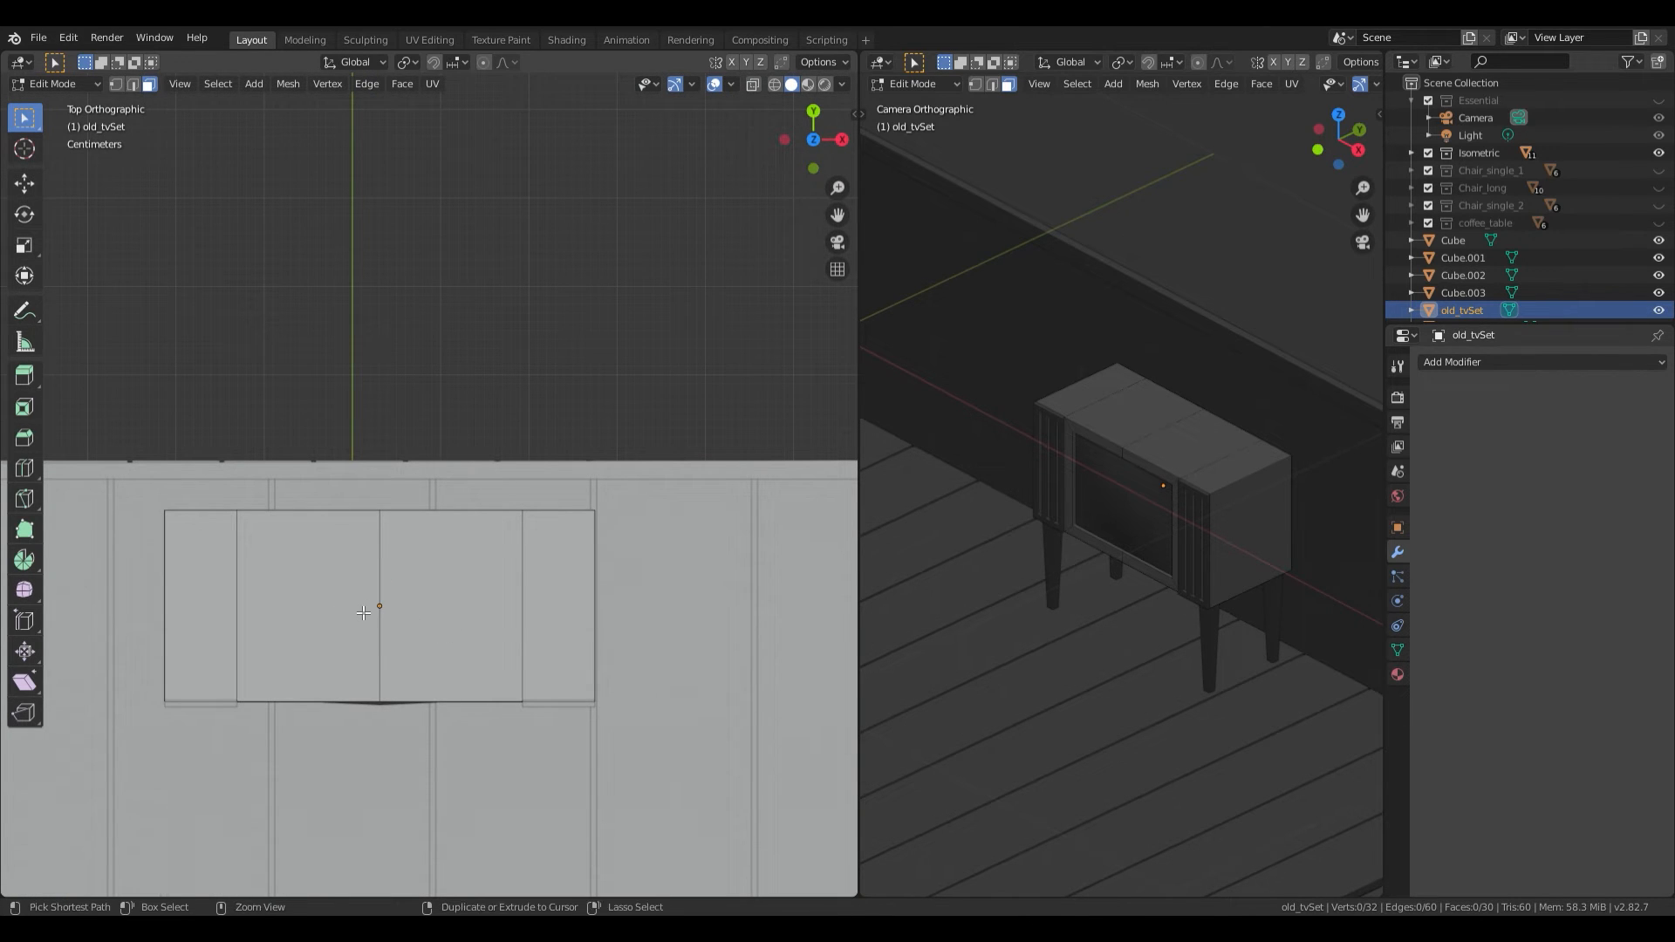
{"action": "key", "text": "ctrl+r"}
{"action": "key", "text": "3"}
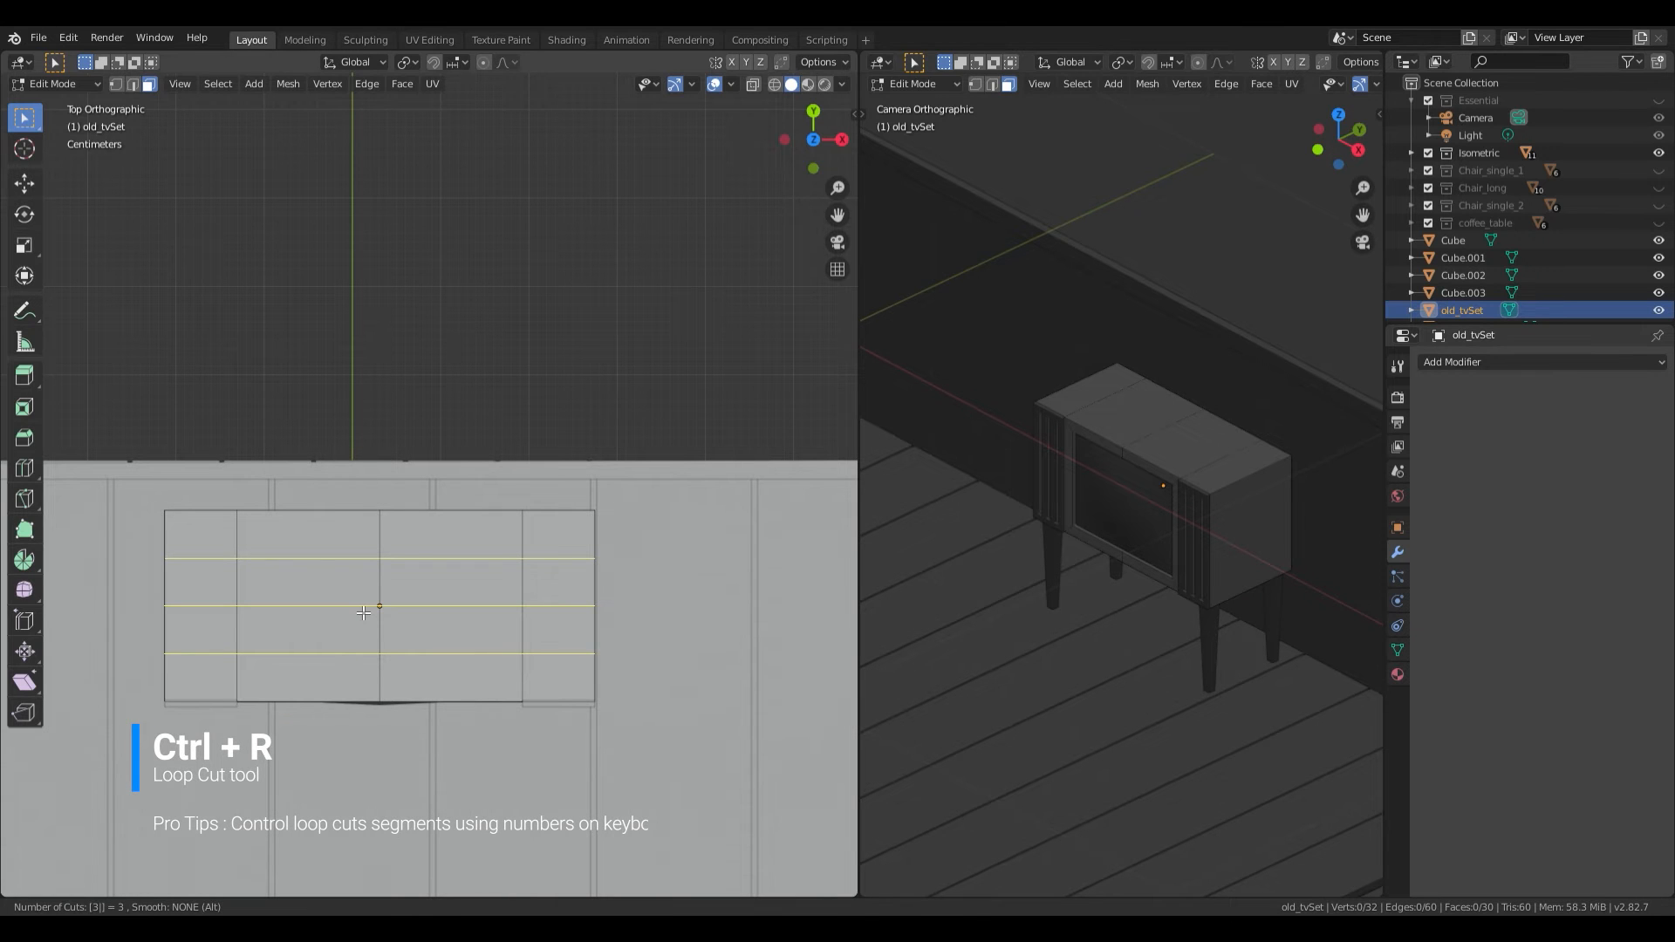
{"action": "left_click", "coordinate": [363, 613]}
{"action": "right_click", "coordinate": [363, 613]}
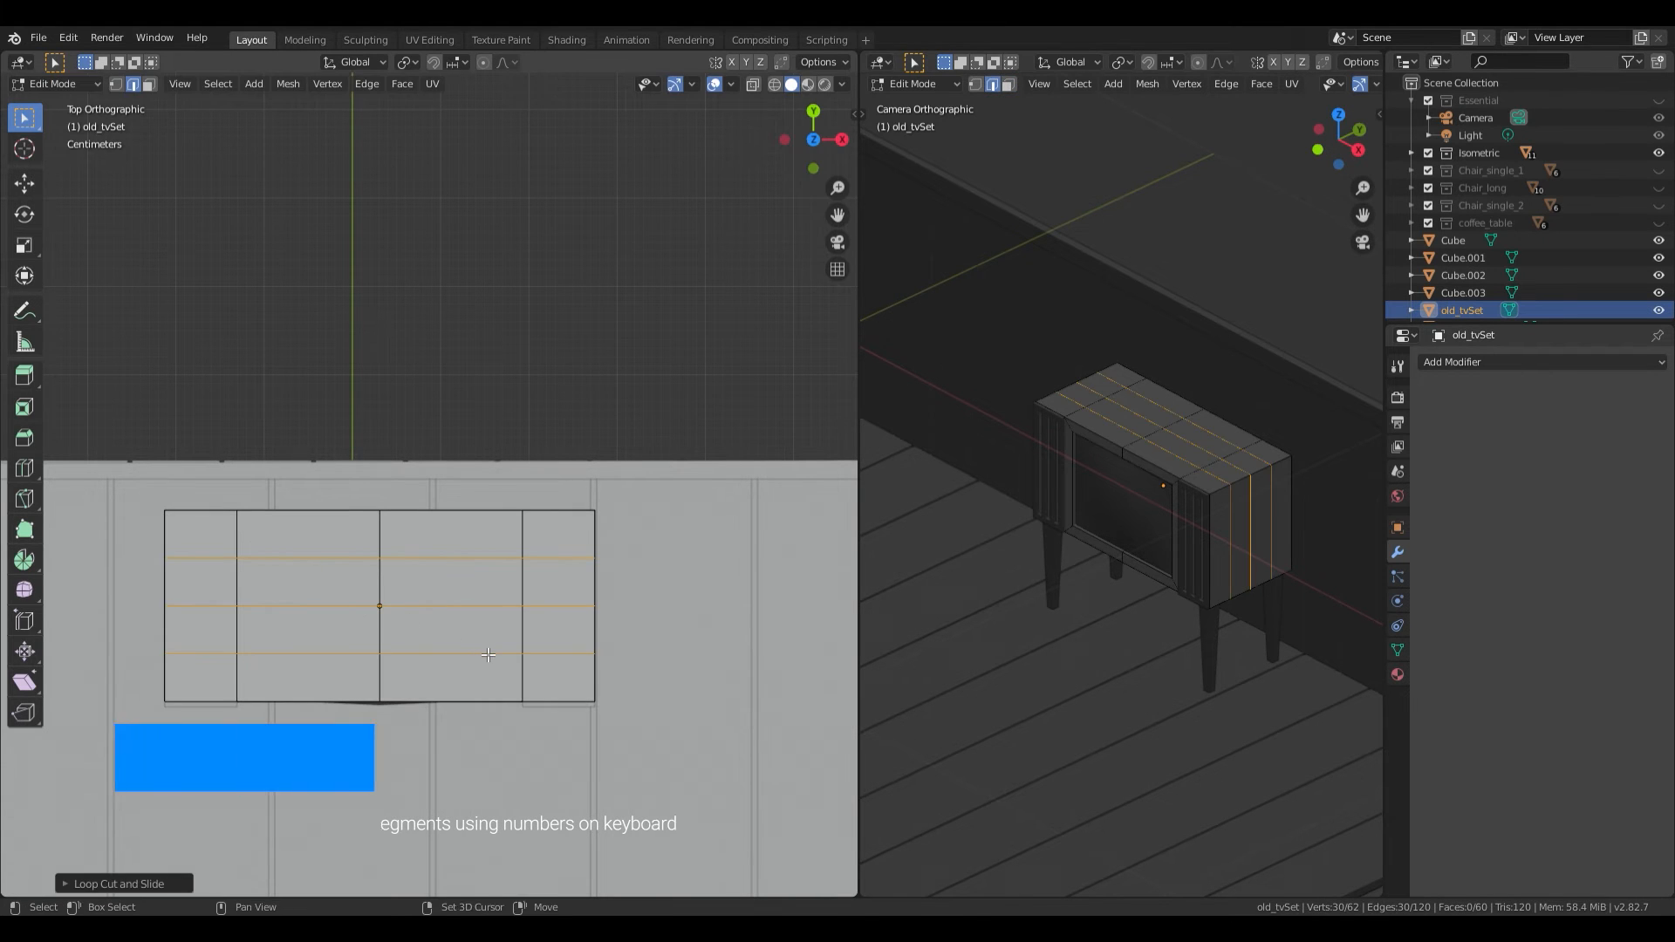
Step: Select the eight faces in the two middle rows of the cabinet top and duplicate them along Z as a cloth strip
{"action": "middle_click_drag", "start_coordinate": [488, 655], "coordinate": [538, 601], "text": "shift"}
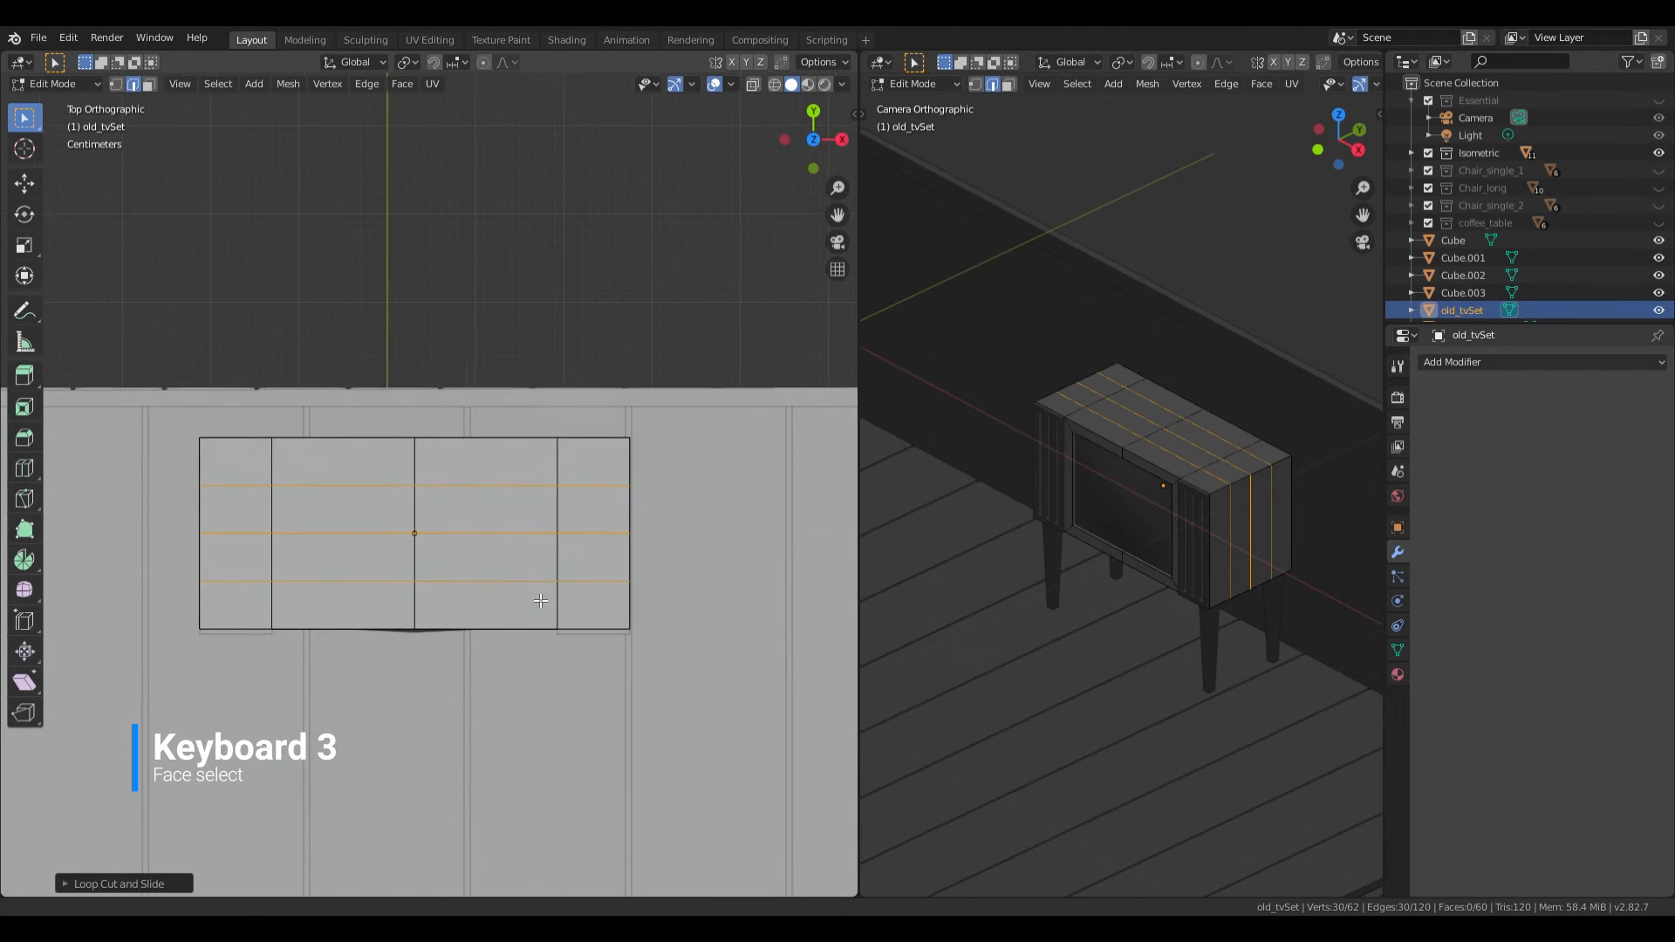
{"action": "key", "text": "3"}
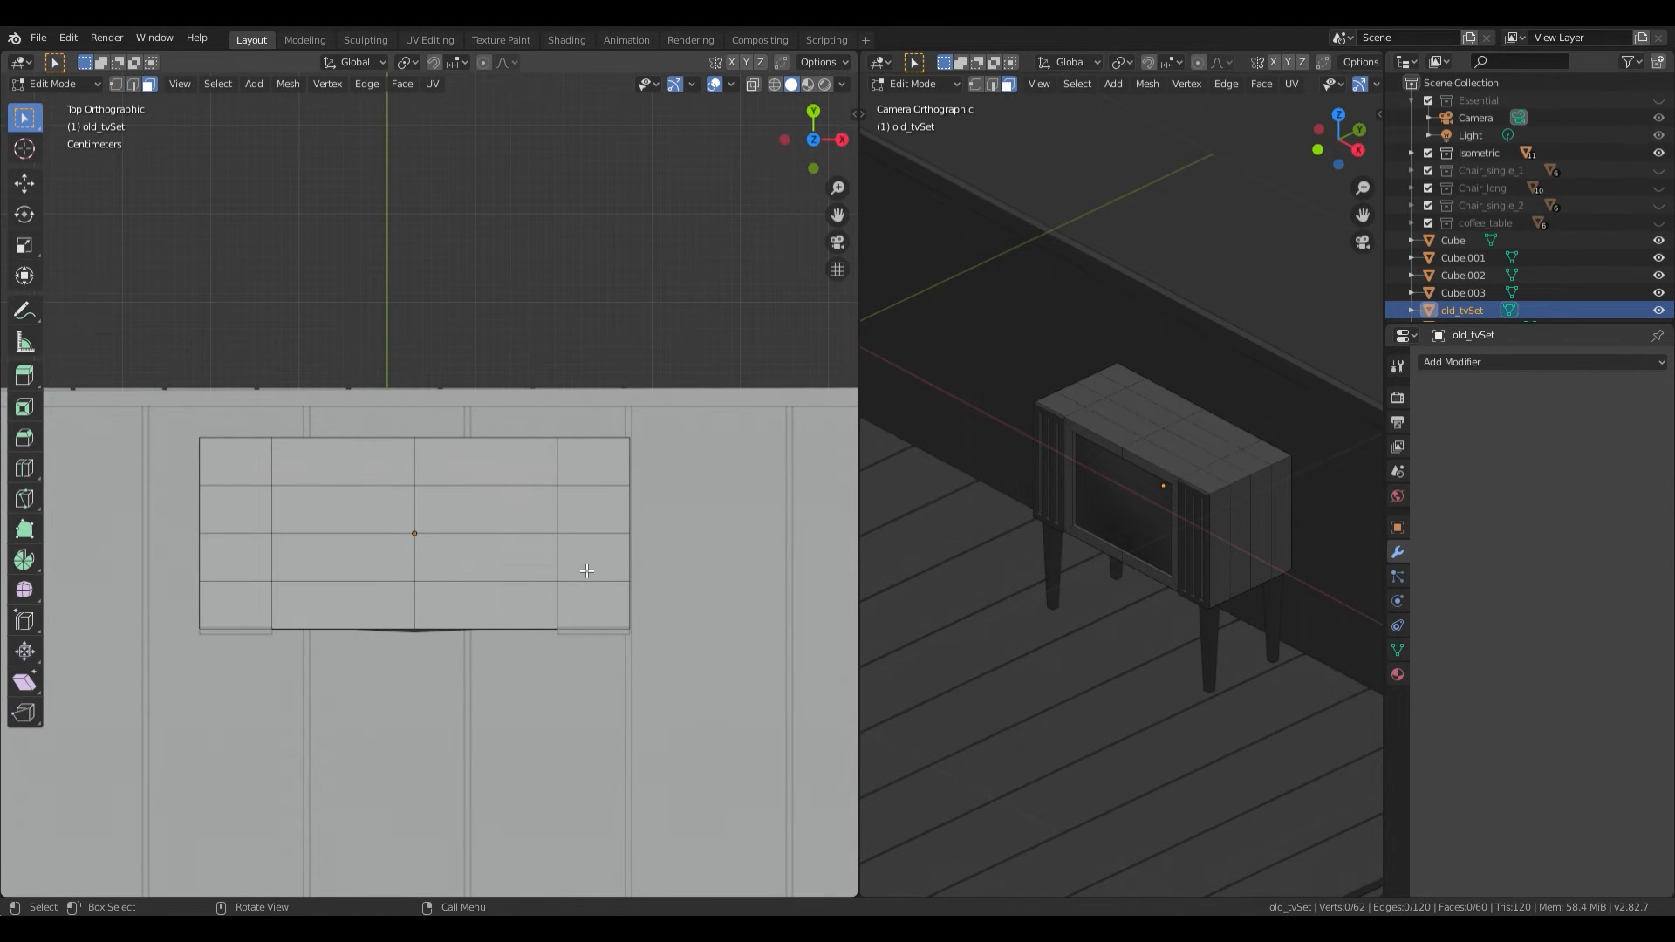
{"action": "left_click", "coordinate": [587, 571]}
{"action": "left_click", "coordinate": [585, 514], "text": "shift"}
{"action": "left_click", "coordinate": [503, 520], "text": "shift"}
{"action": "left_click", "coordinate": [488, 563], "text": "shift"}
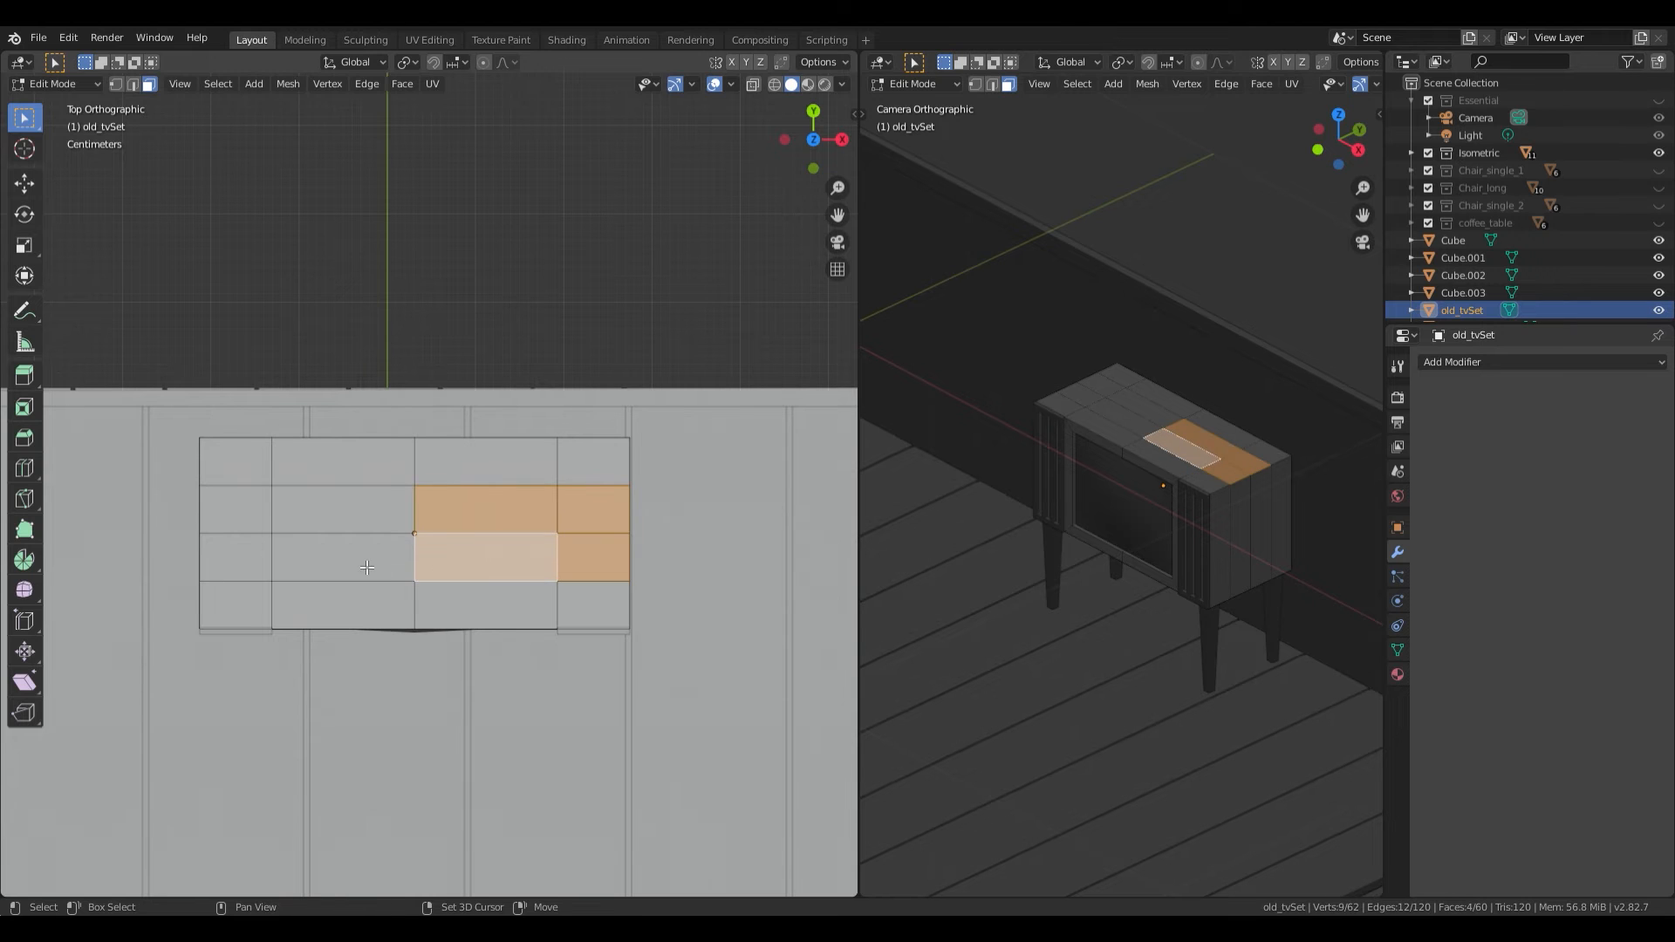
{"action": "left_click", "coordinate": [367, 568], "text": "shift"}
{"action": "left_click", "coordinate": [359, 519], "text": "shift"}
{"action": "left_click", "coordinate": [248, 519], "text": "shift"}
{"action": "left_click", "coordinate": [246, 560], "text": "shift"}
{"action": "middle_click_drag", "start_coordinate": [455, 602], "coordinate": [441, 506], "text": "shift"}
{"action": "scroll", "coordinate": [441, 506], "scroll_direction": "up", "scroll_amount": 1}
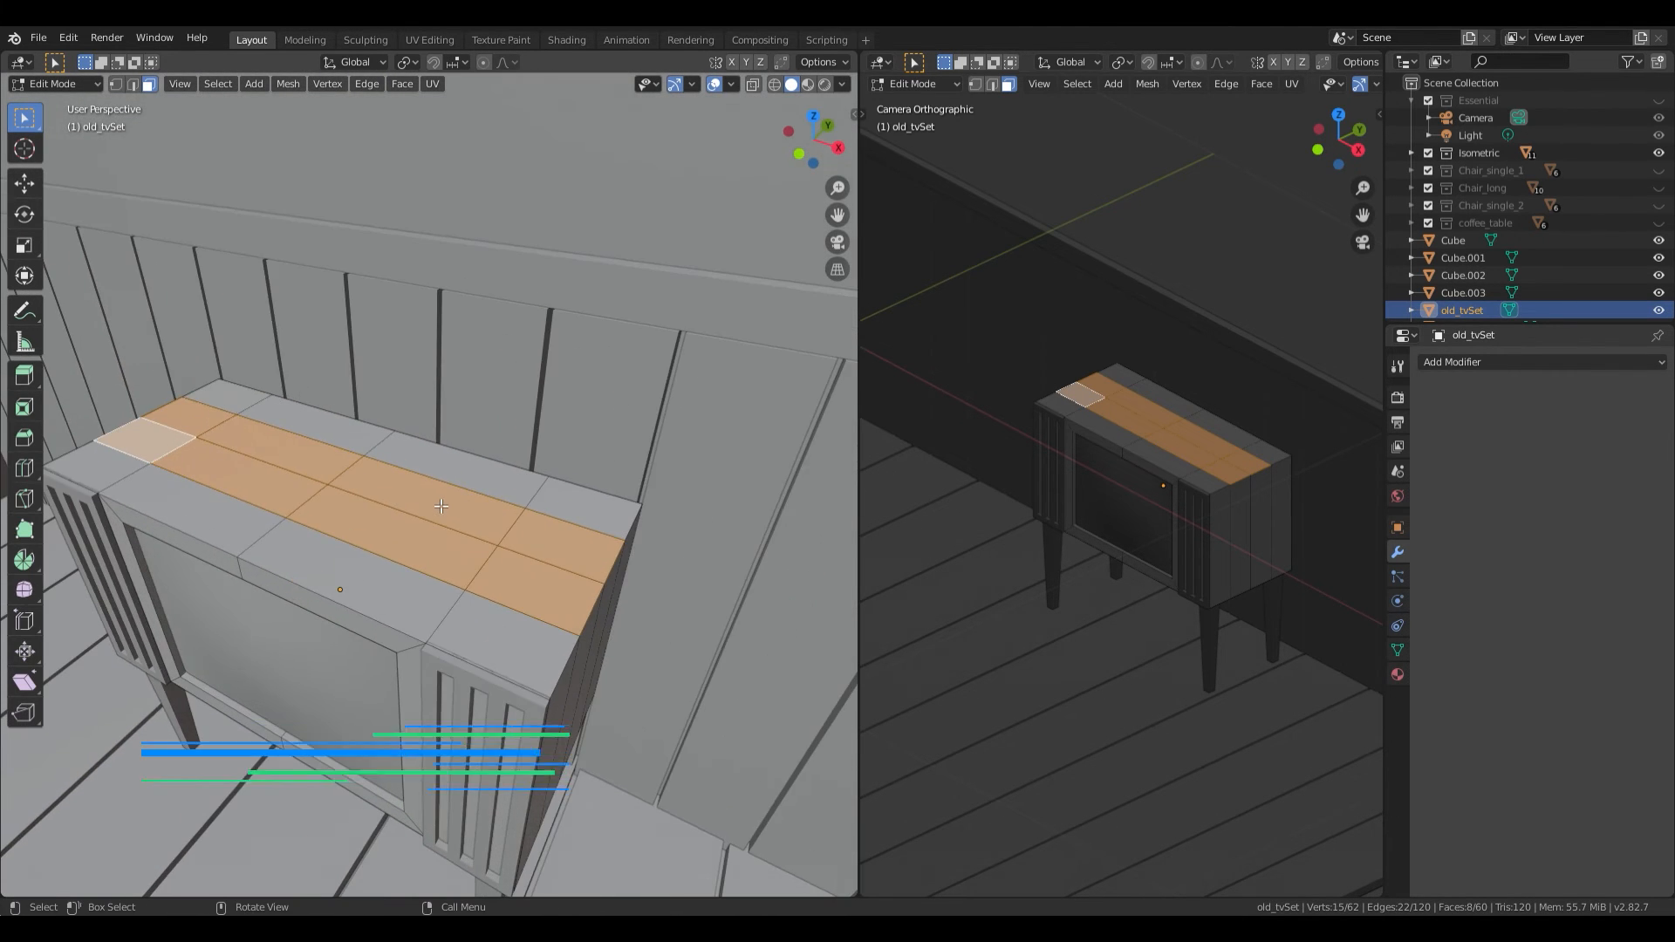
{"action": "scroll", "coordinate": [441, 506], "scroll_direction": "down", "scroll_amount": 1}
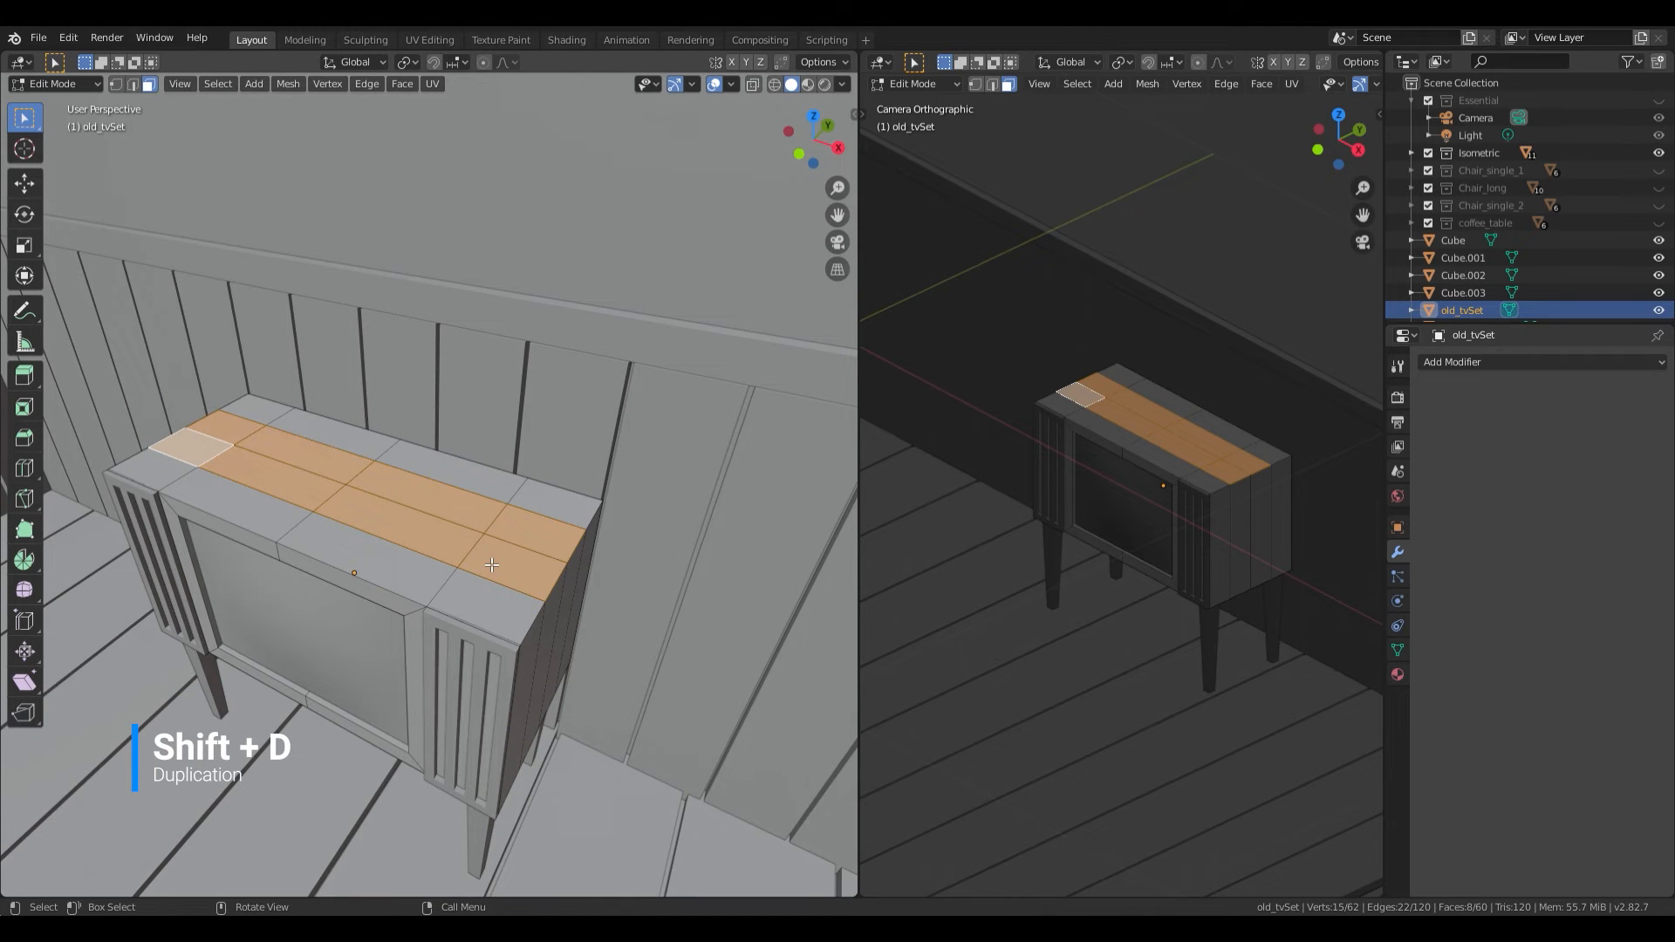
{"action": "key", "text": "shift+d"}
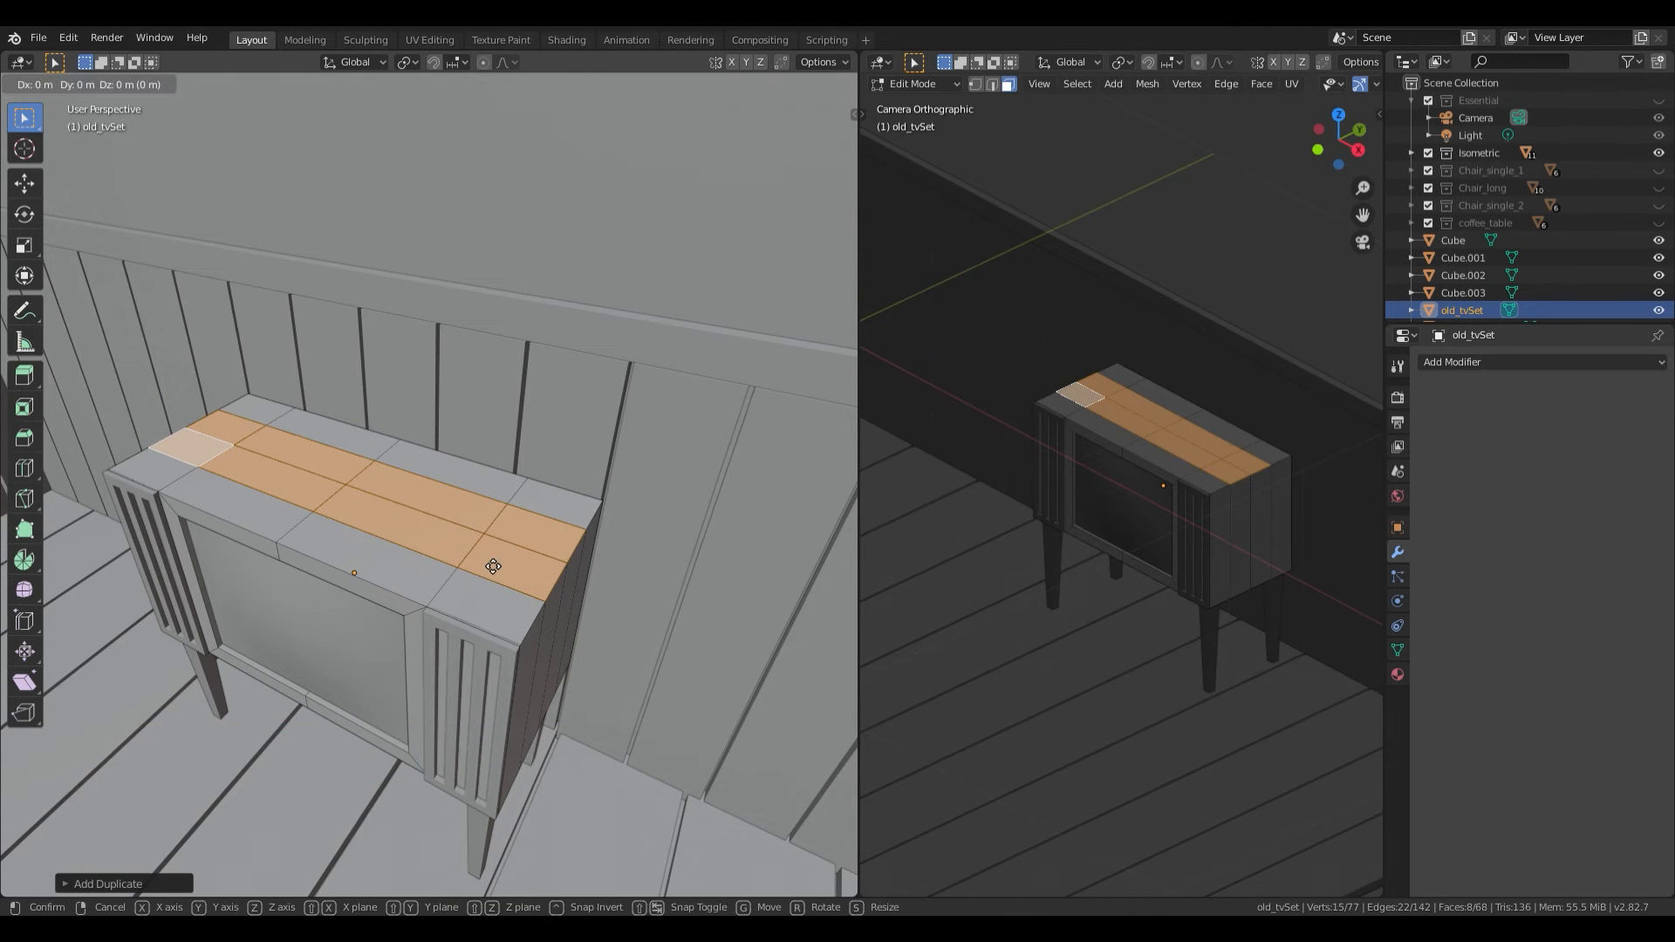
{"action": "key", "text": "z"}
{"action": "left_click", "coordinate": [494, 567]}
Step: Lower the duplicated strip along Z by about 0.0012 m so it sits just above the cabinet top
{"action": "middle_click_drag", "start_coordinate": [493, 567], "coordinate": [458, 521]}
{"action": "scroll", "coordinate": [566, 496], "scroll_direction": "up", "scroll_amount": 3}
{"action": "key", "text": "KP_1"}
{"action": "scroll", "coordinate": [593, 565], "scroll_direction": "up", "scroll_amount": 4}
{"action": "scroll", "coordinate": [458, 521], "scroll_direction": "up", "scroll_amount": 2}
{"action": "key", "text": "g"}
{"action": "key", "text": "z"}
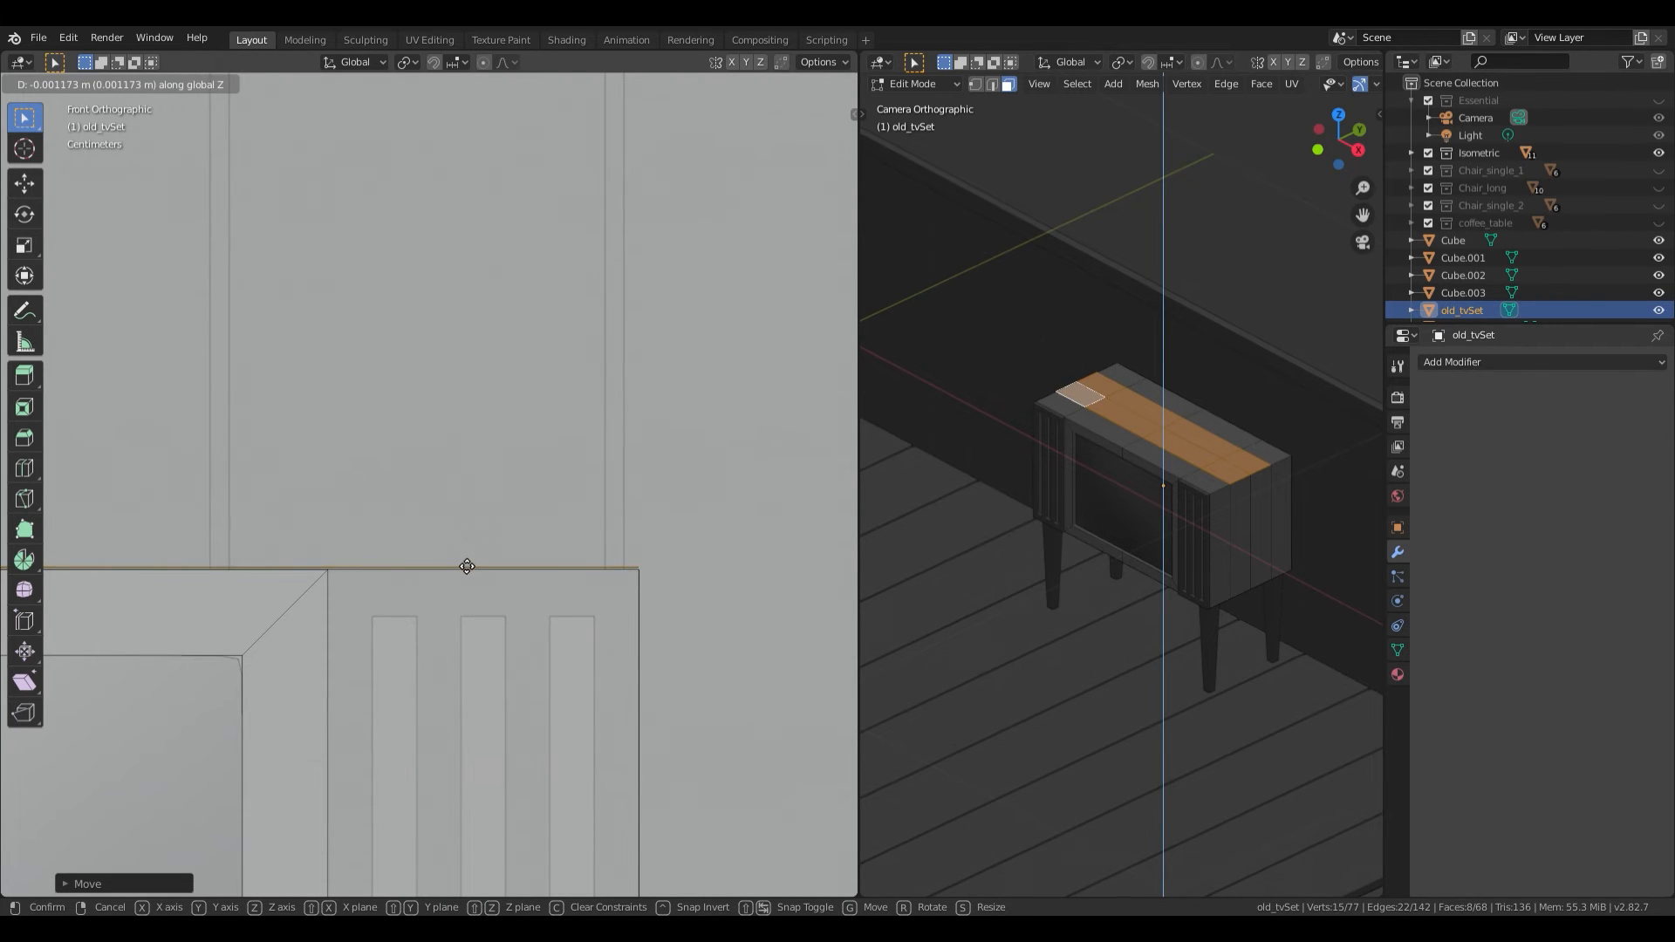
{"action": "left_click", "coordinate": [466, 566]}
Step: Select the strip's edges at both short ends and scale them along X to about 1.003, slightly past the cabinet sides
{"action": "middle_click_drag", "start_coordinate": [466, 566], "coordinate": [561, 561]}
{"action": "scroll", "coordinate": [480, 563], "scroll_direction": "down", "scroll_amount": 5}
{"action": "key", "text": "KP_7"}
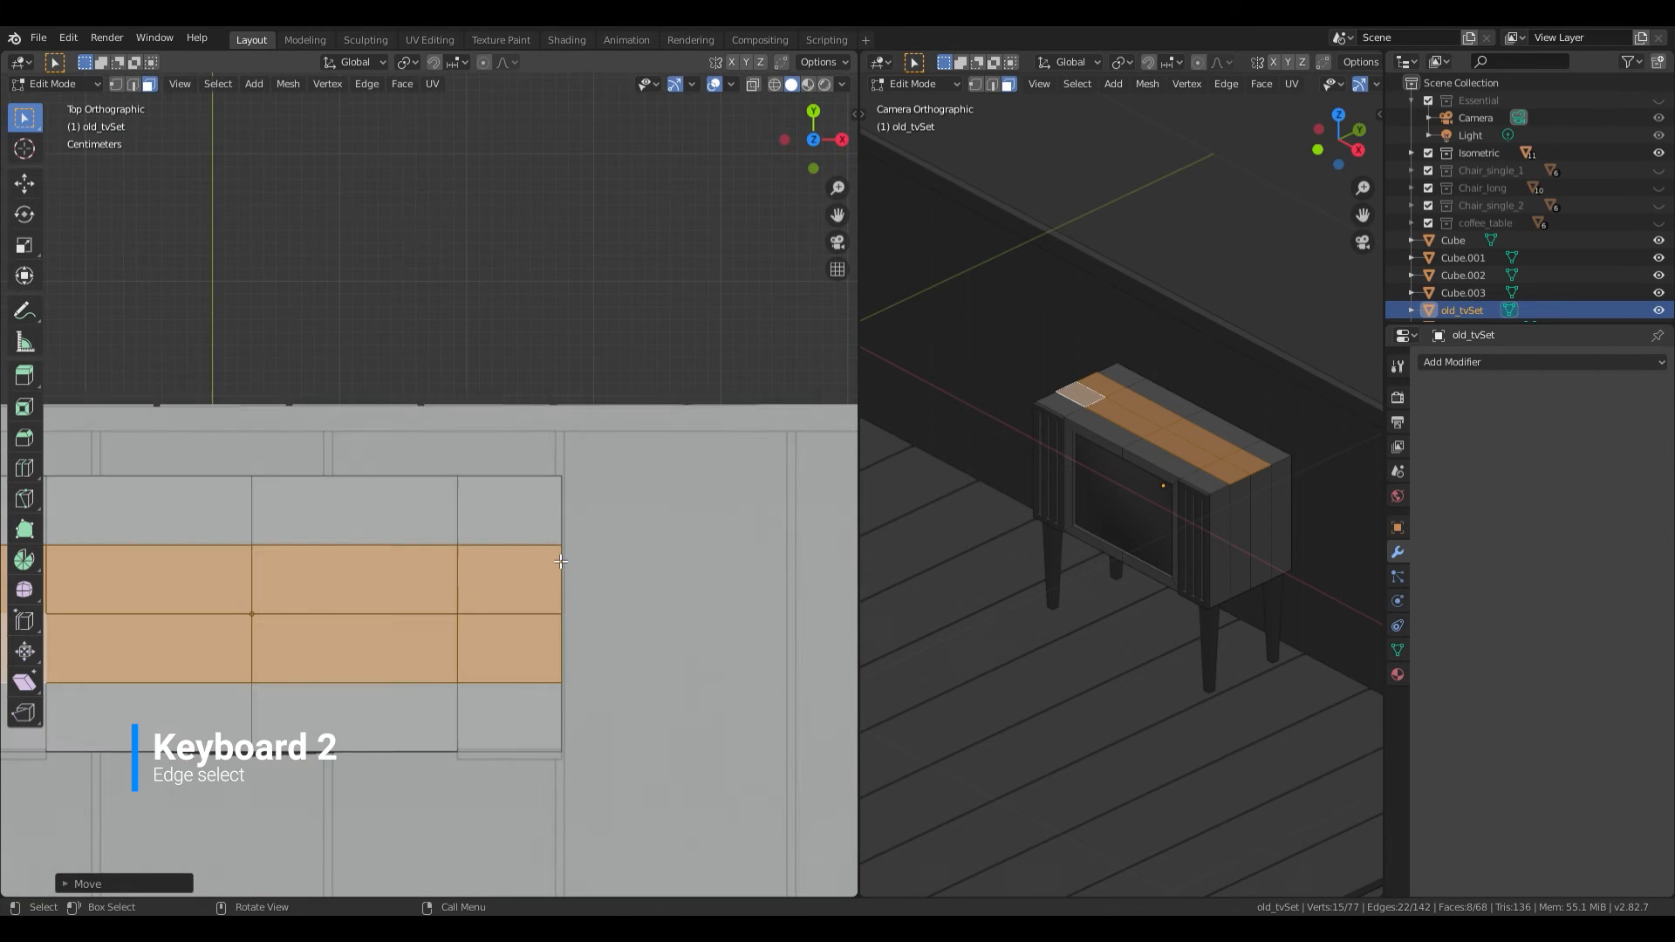
{"action": "scroll", "coordinate": [561, 561], "scroll_direction": "up", "scroll_amount": 3}
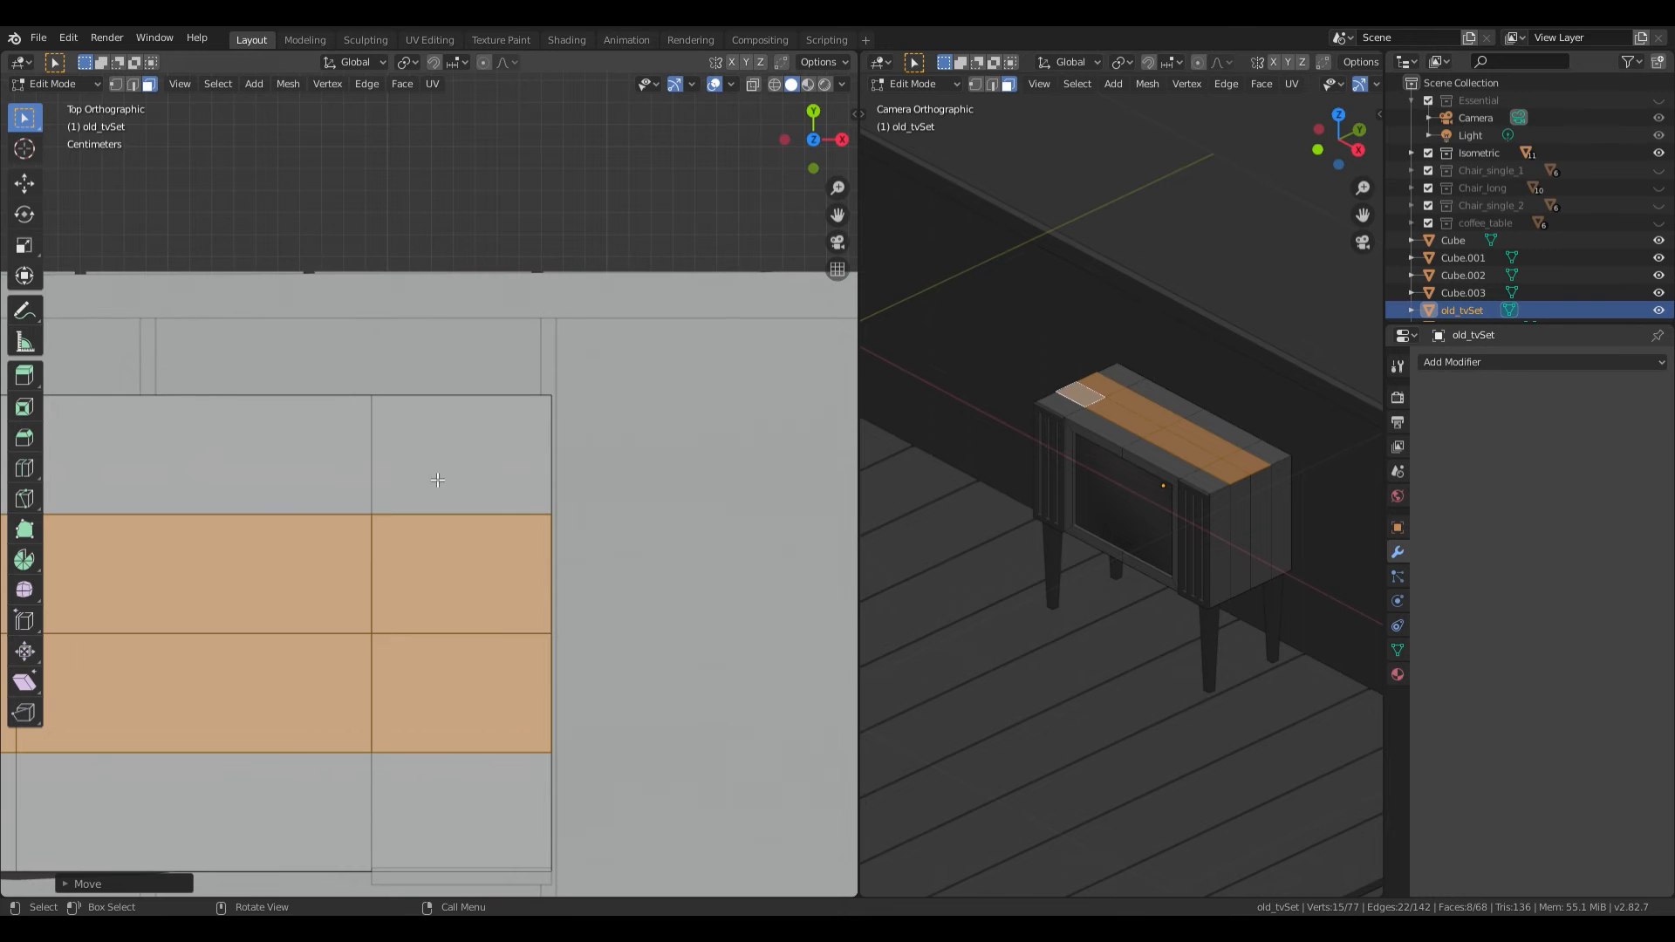
{"action": "key", "text": "2"}
{"action": "left_click", "coordinate": [553, 588]}
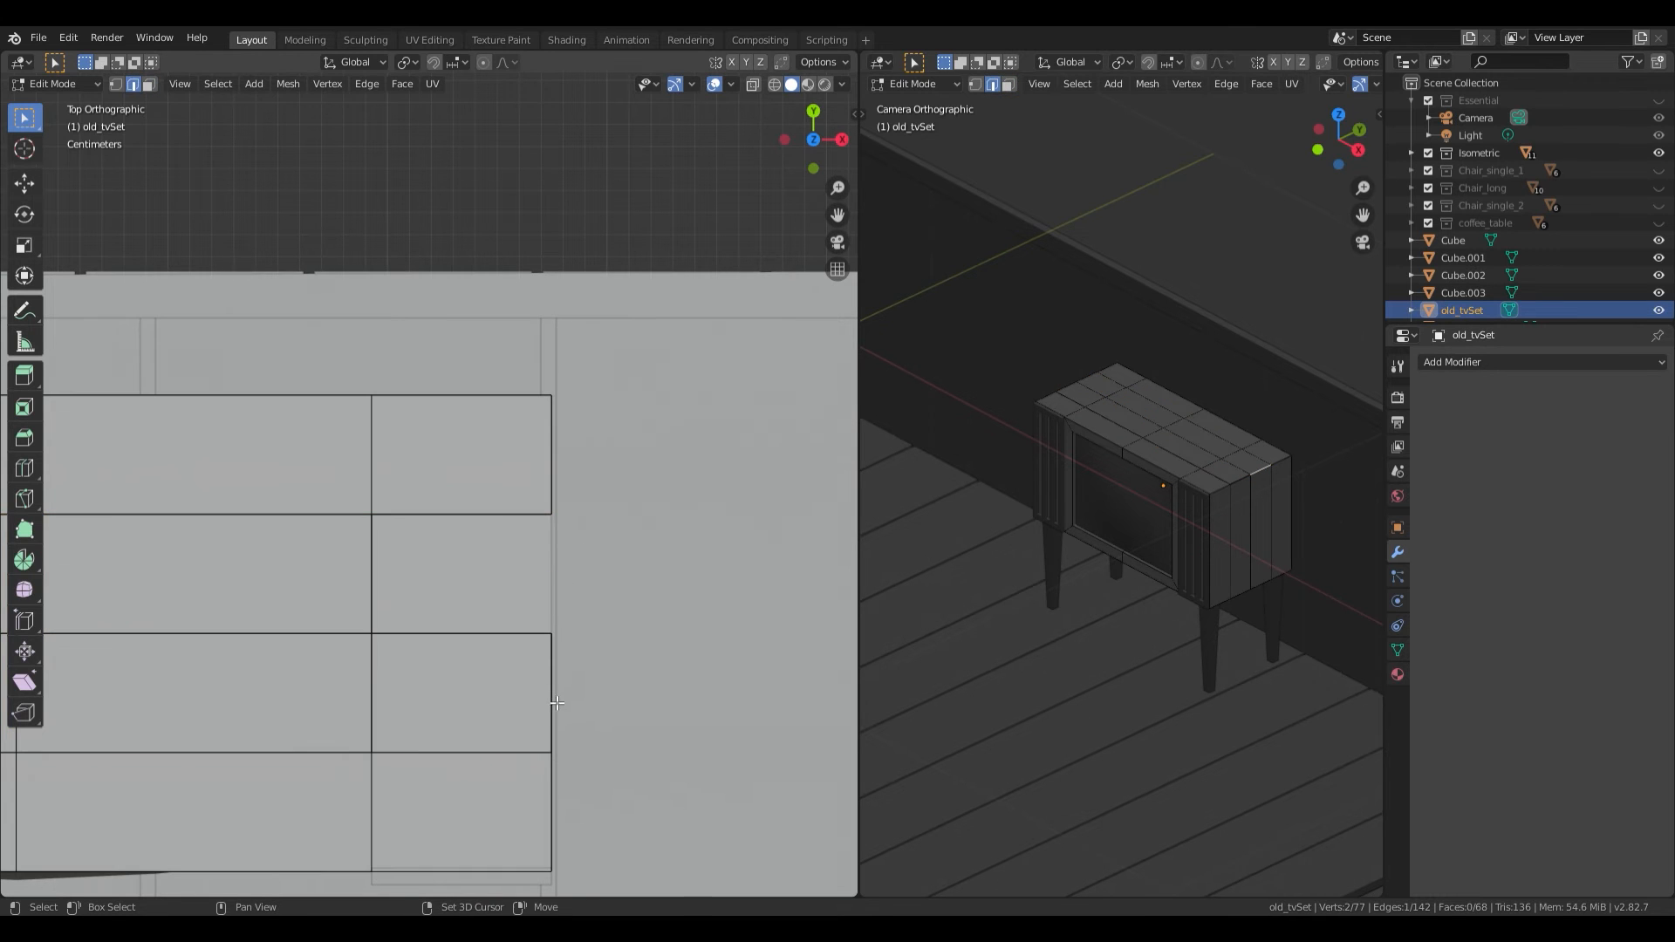
{"action": "scroll", "coordinate": [710, 657], "scroll_direction": "down", "scroll_amount": 3}
{"action": "middle_click_drag", "start_coordinate": [710, 657], "coordinate": [1144, 633], "text": "shift"}
{"action": "scroll", "coordinate": [386, 587], "scroll_direction": "up", "scroll_amount": 5}
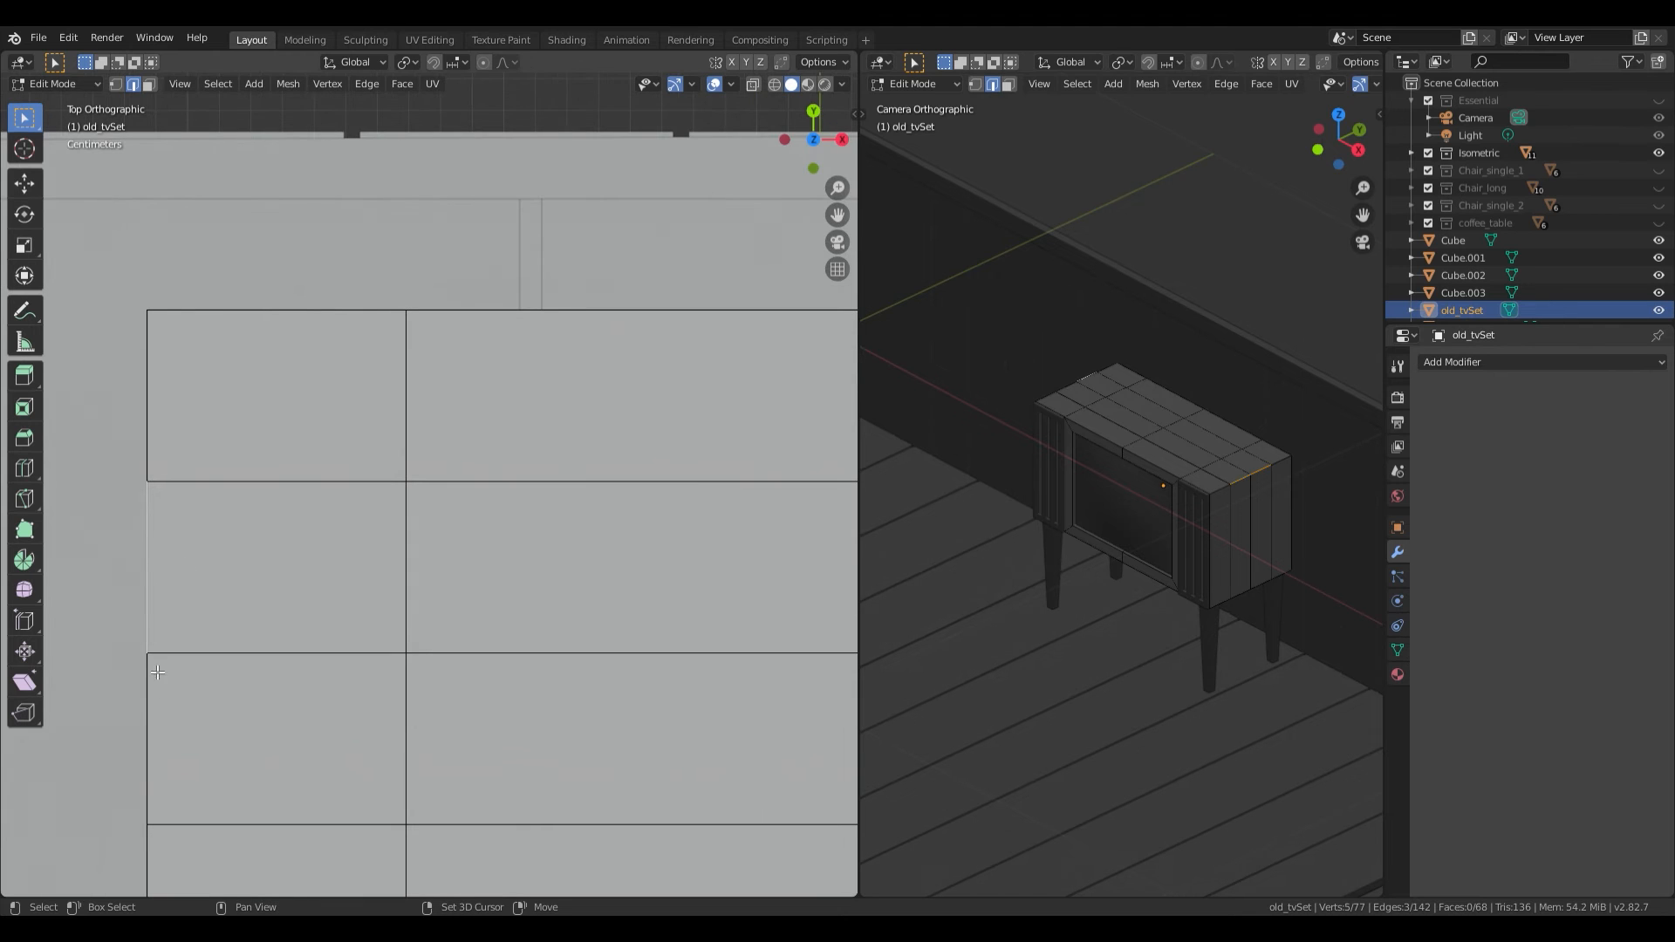
{"action": "middle_click_drag", "start_coordinate": [416, 656], "coordinate": [464, 441]}
{"action": "key", "text": "KP_1"}
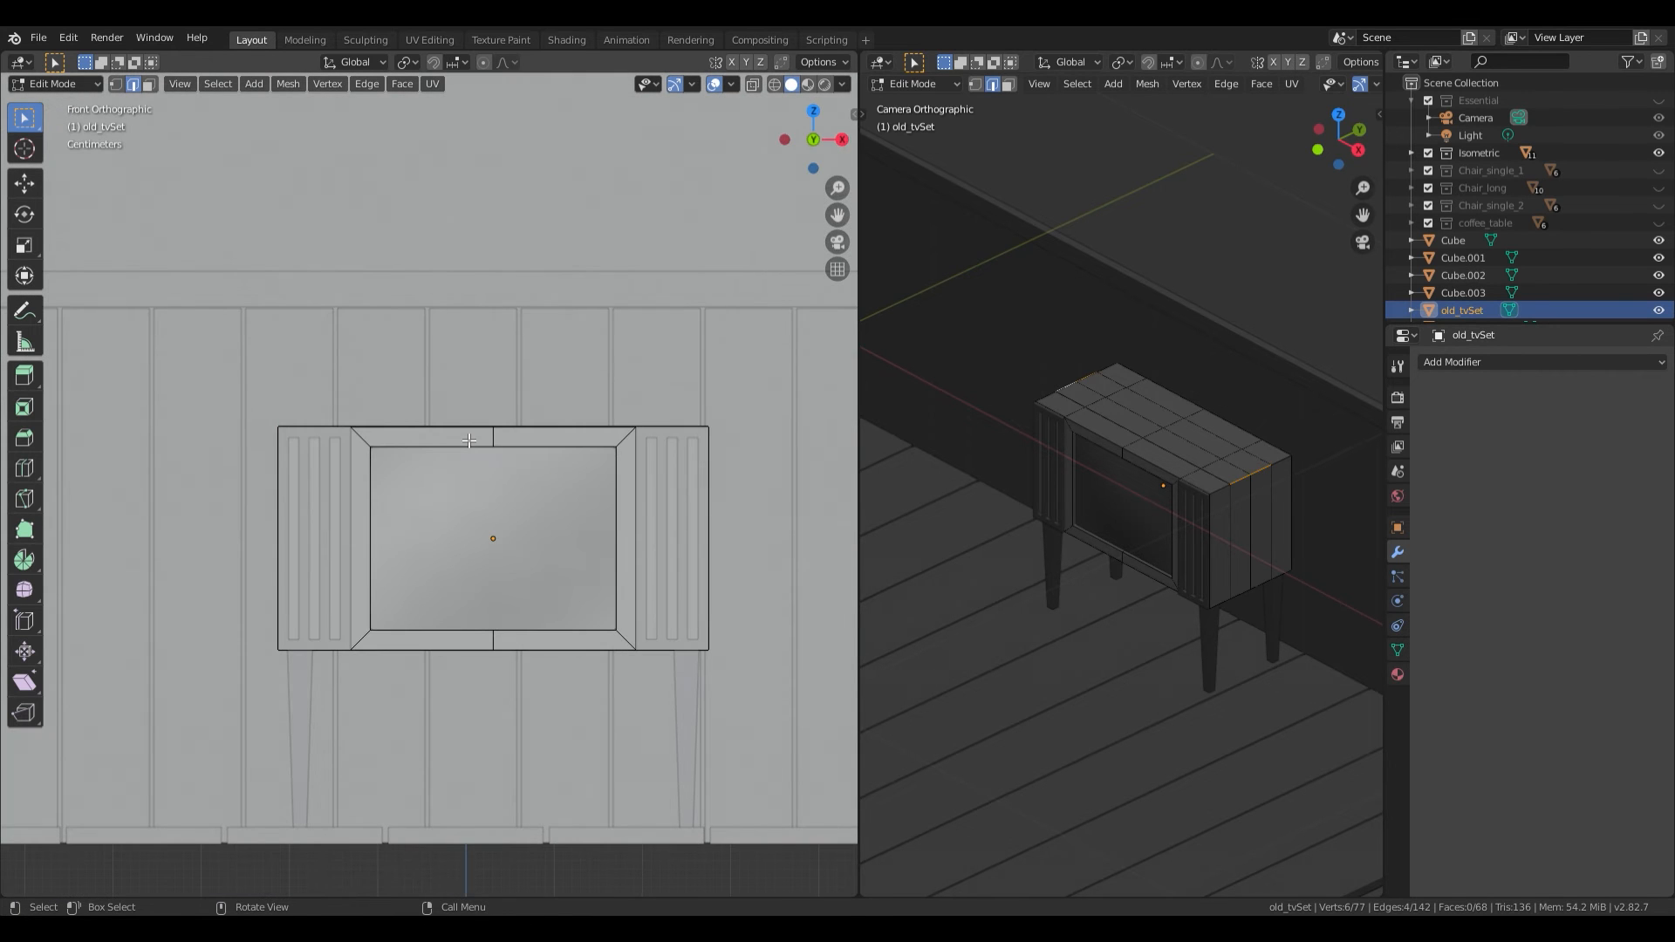
{"action": "middle_click_drag", "start_coordinate": [577, 444], "coordinate": [267, 470], "text": "shift"}
{"action": "scroll", "coordinate": [268, 470], "scroll_direction": "up", "scroll_amount": 7}
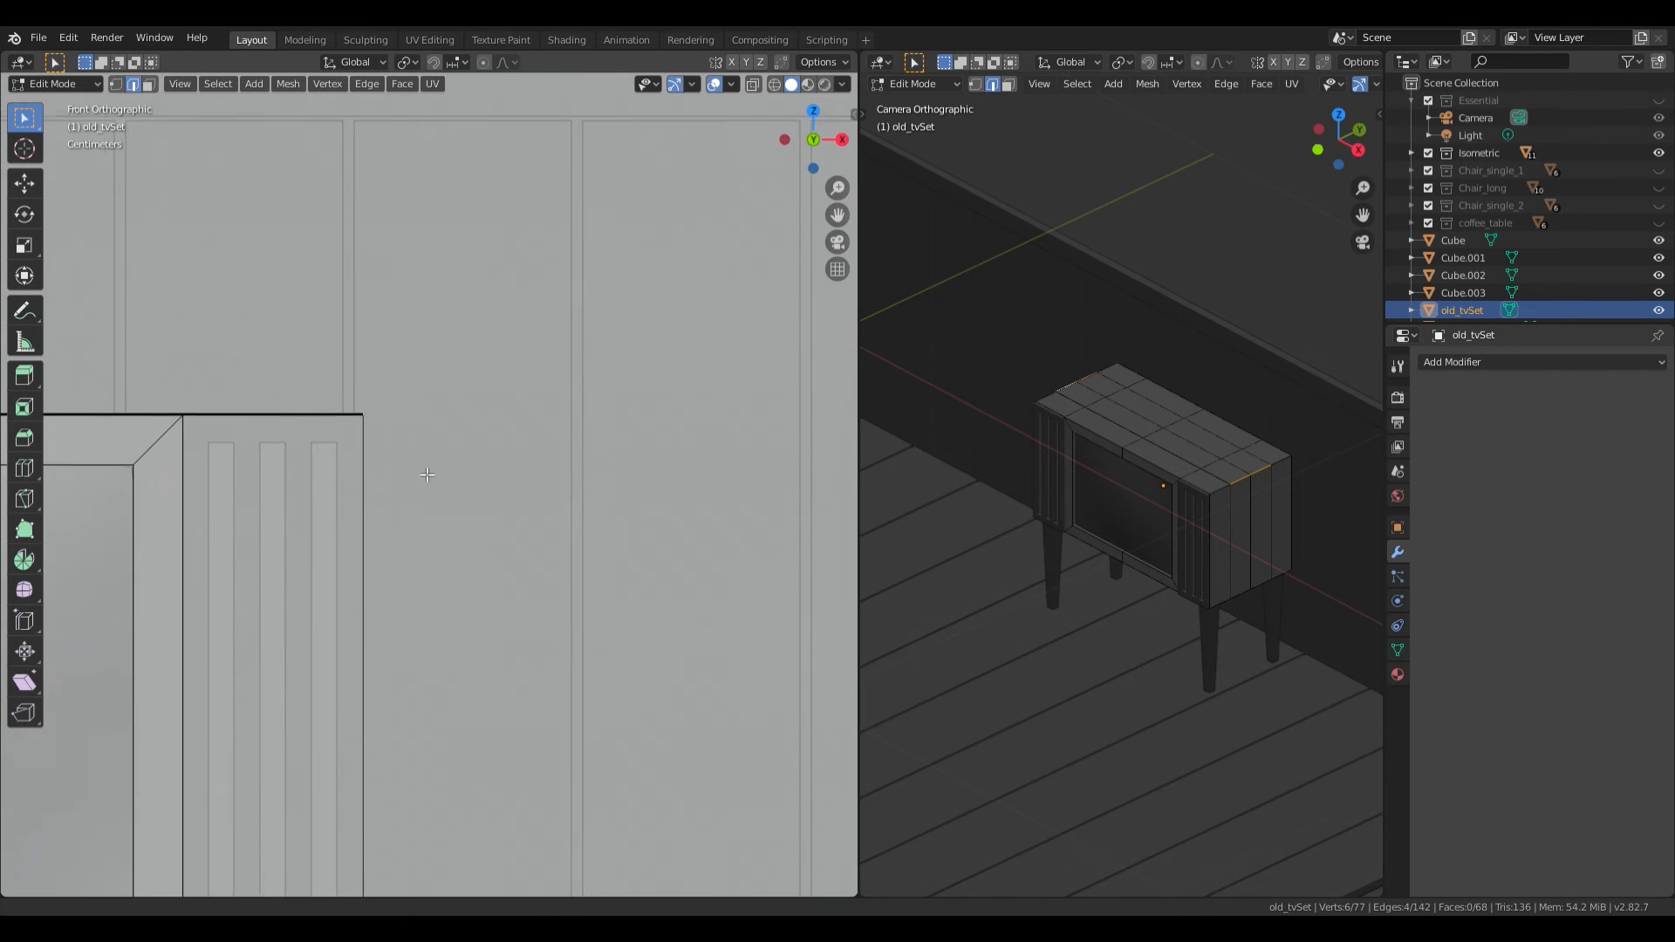
{"action": "middle_click_drag", "start_coordinate": [404, 455], "coordinate": [456, 495], "text": "shift"}
{"action": "scroll", "coordinate": [456, 496], "scroll_direction": "up", "scroll_amount": 2}
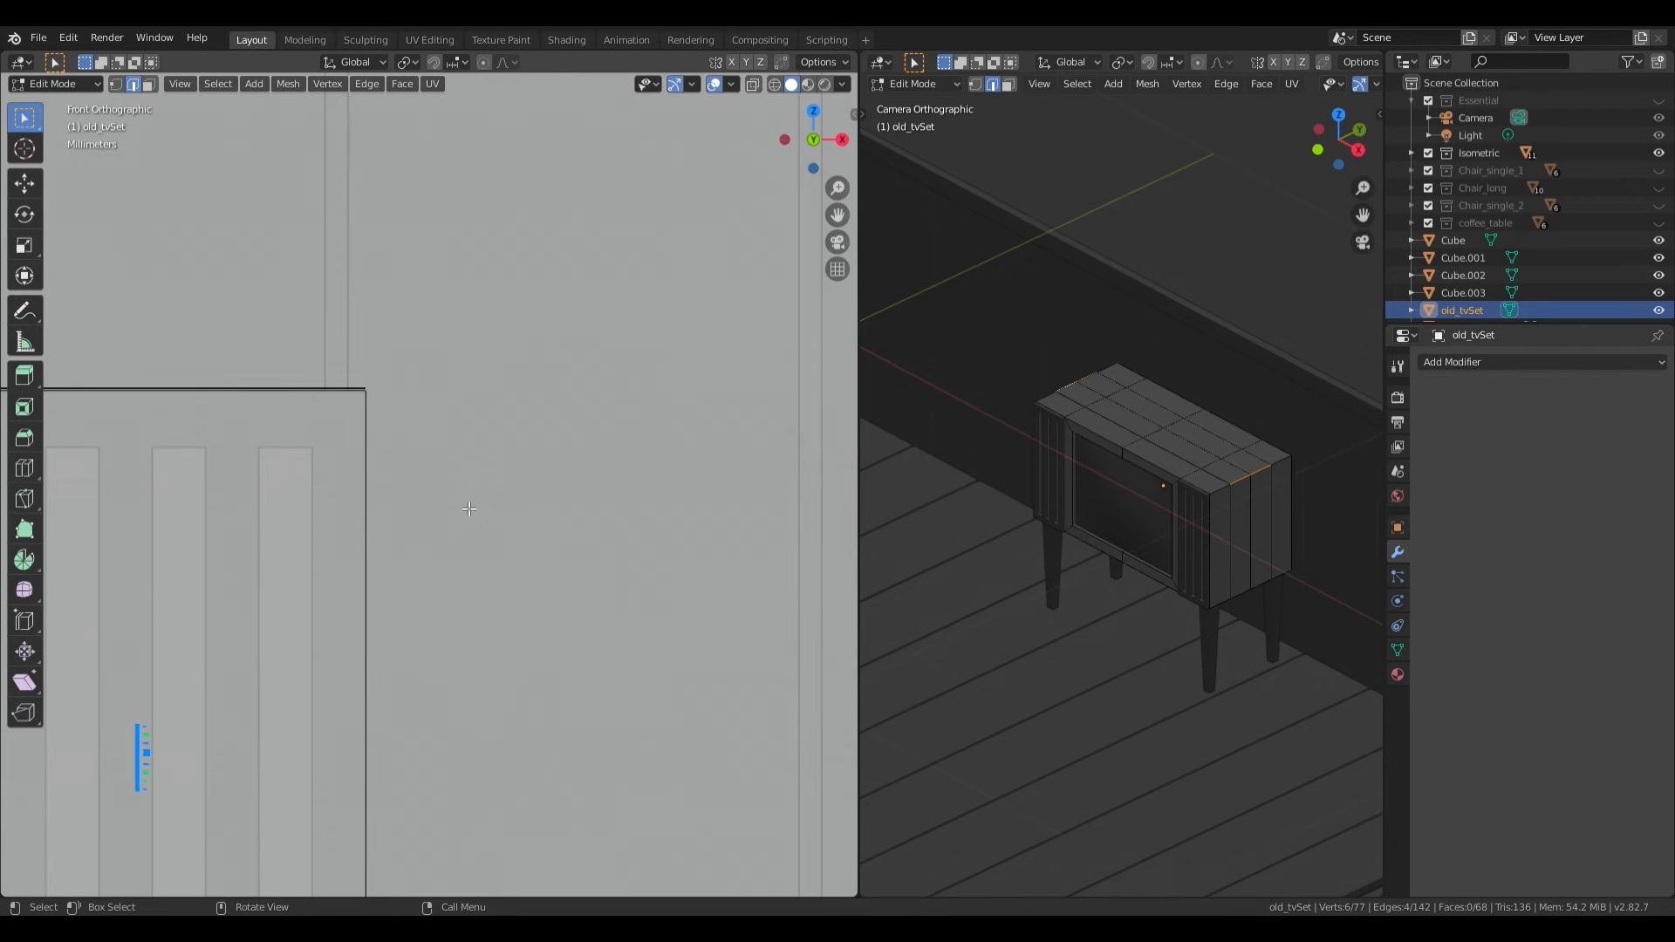
{"action": "key", "text": "s"}
{"action": "key", "text": "x"}
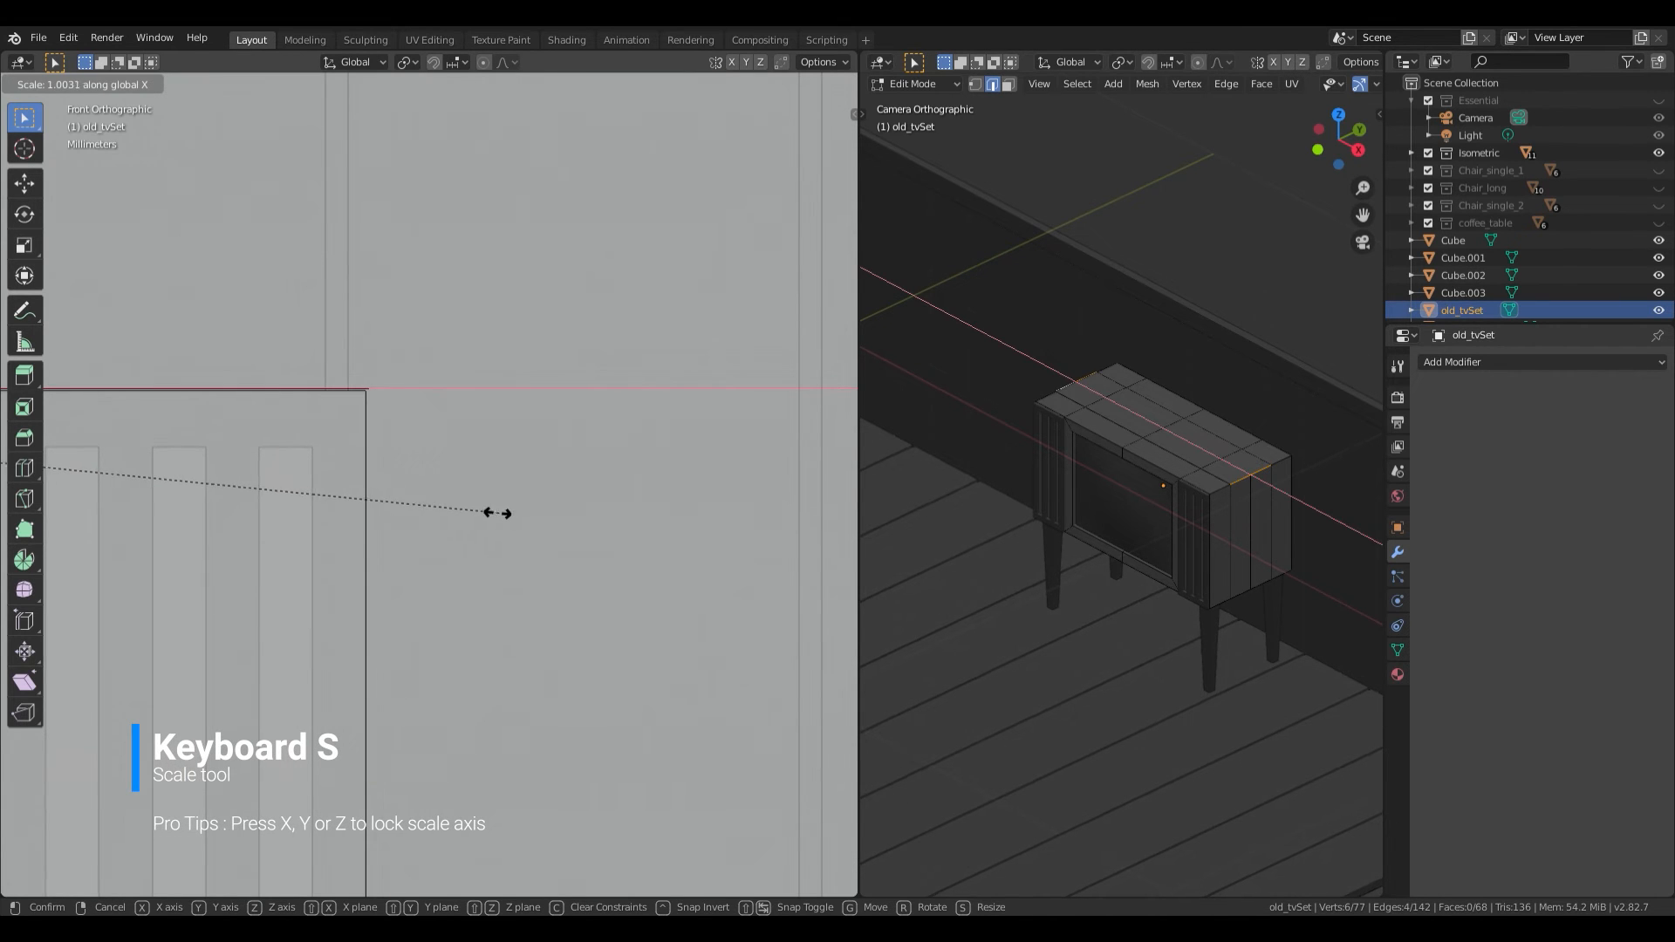
{"action": "left_click", "coordinate": [493, 515]}
Step: Extrude the strip's end edges downward along Z so that cloth flaps hang over both sides of the cabinet
{"action": "middle_click_drag", "start_coordinate": [405, 420], "coordinate": [469, 506], "text": "shift"}
{"action": "scroll", "coordinate": [469, 506], "scroll_direction": "up", "scroll_amount": 8}
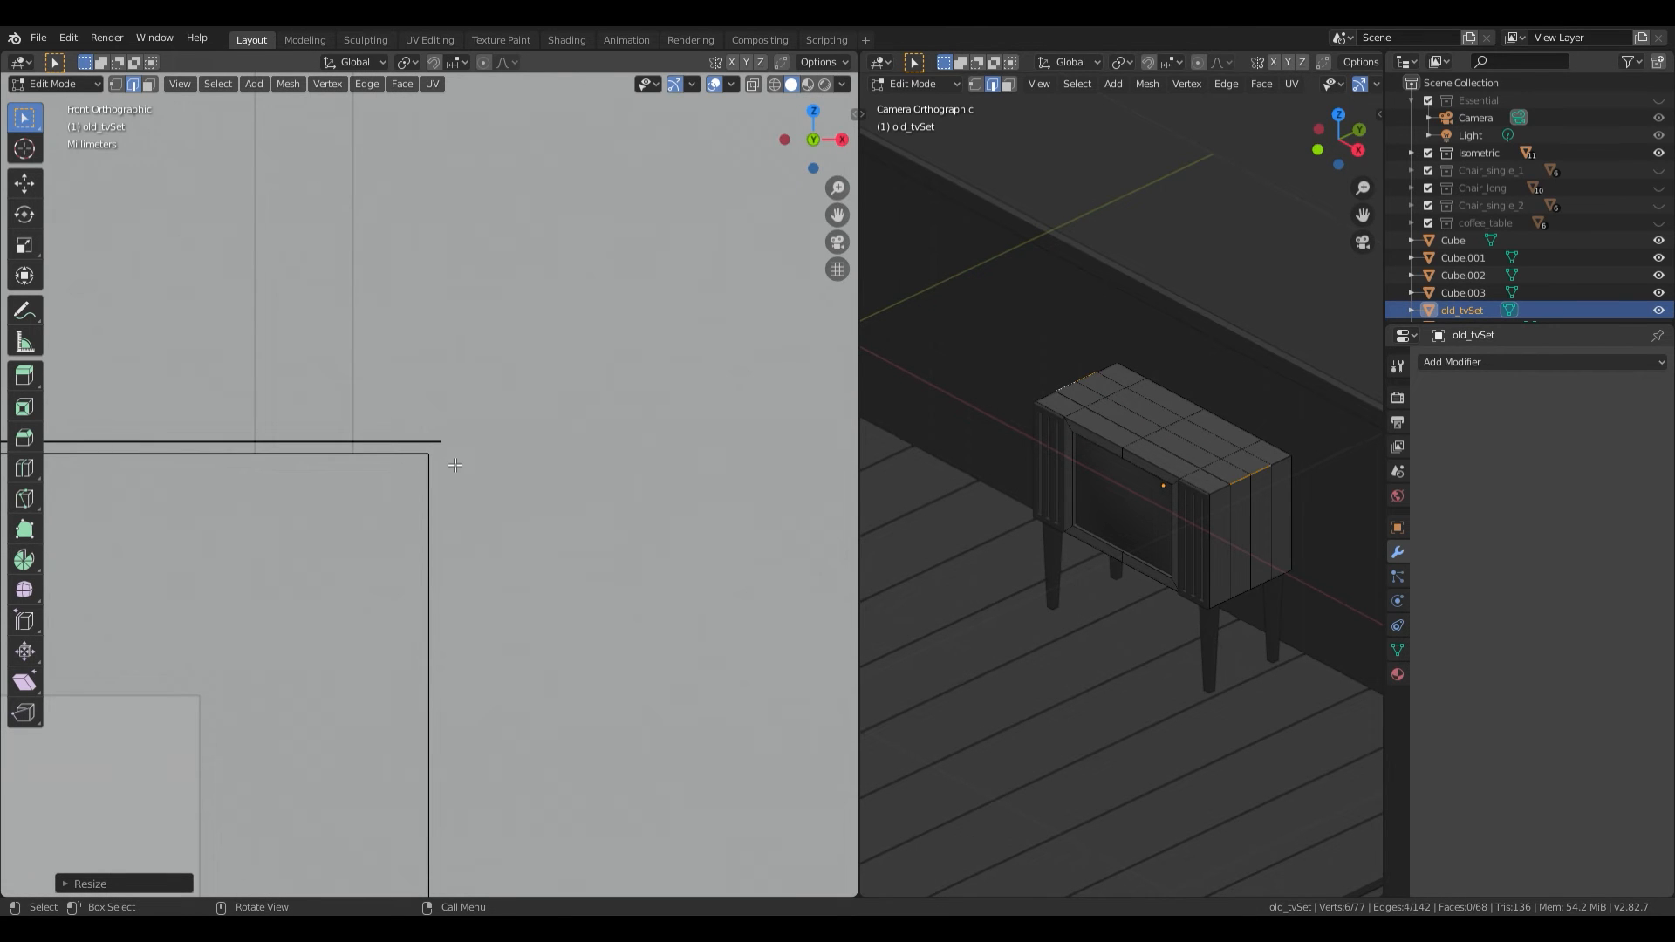
{"action": "key", "text": "e"}
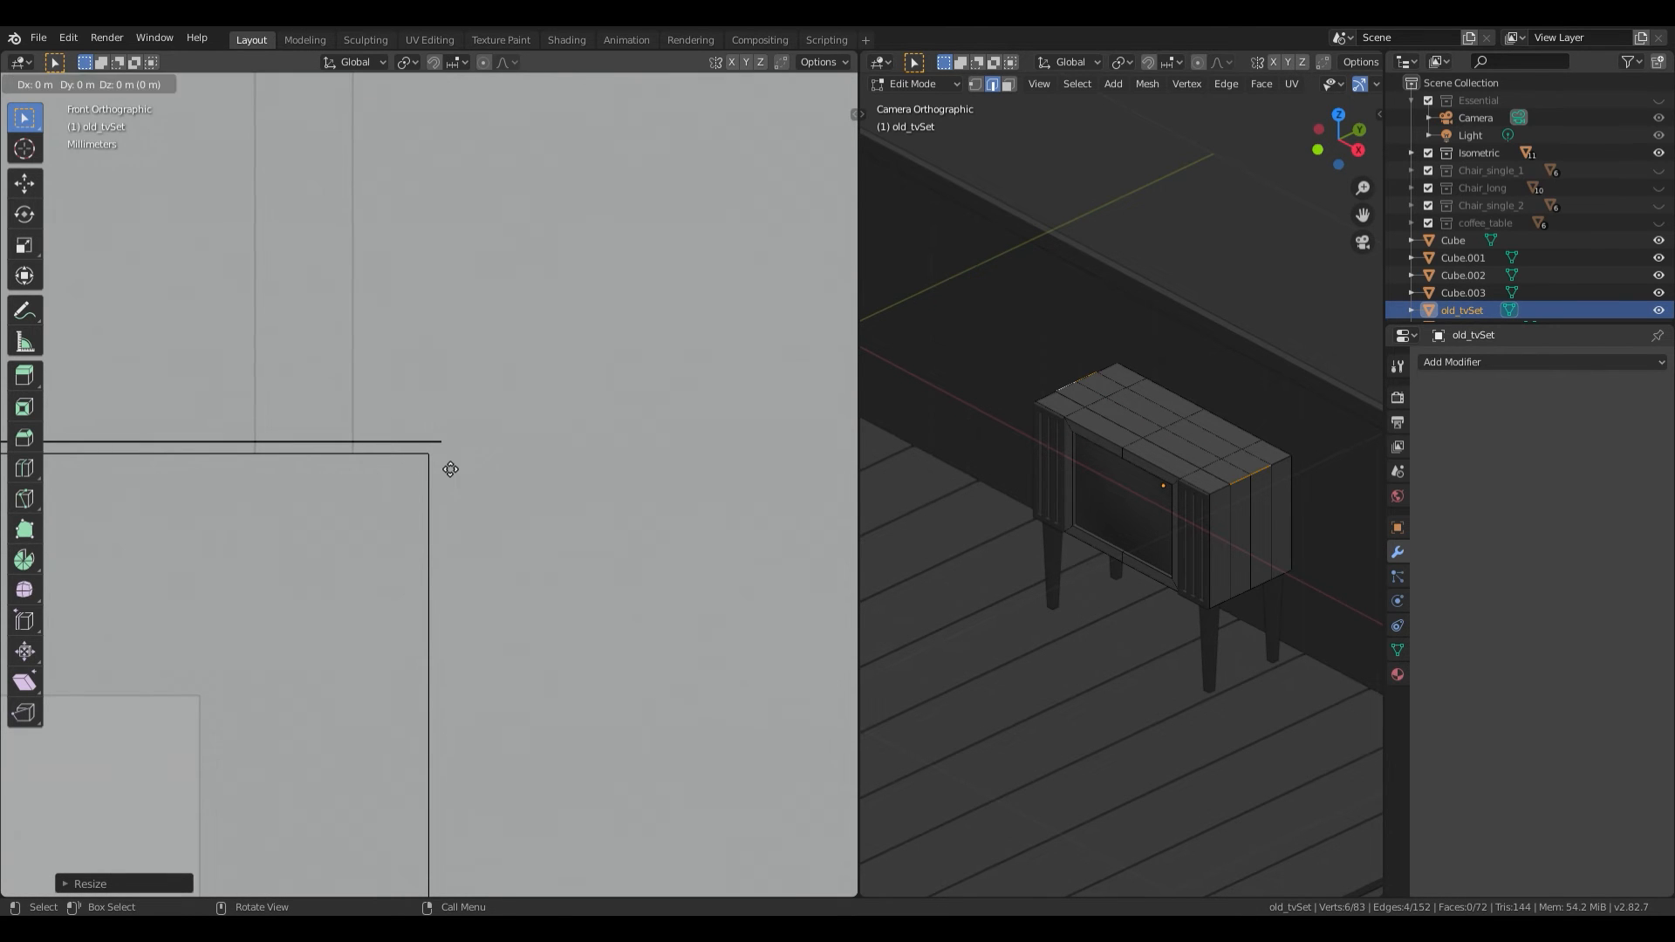
{"action": "key", "text": "z"}
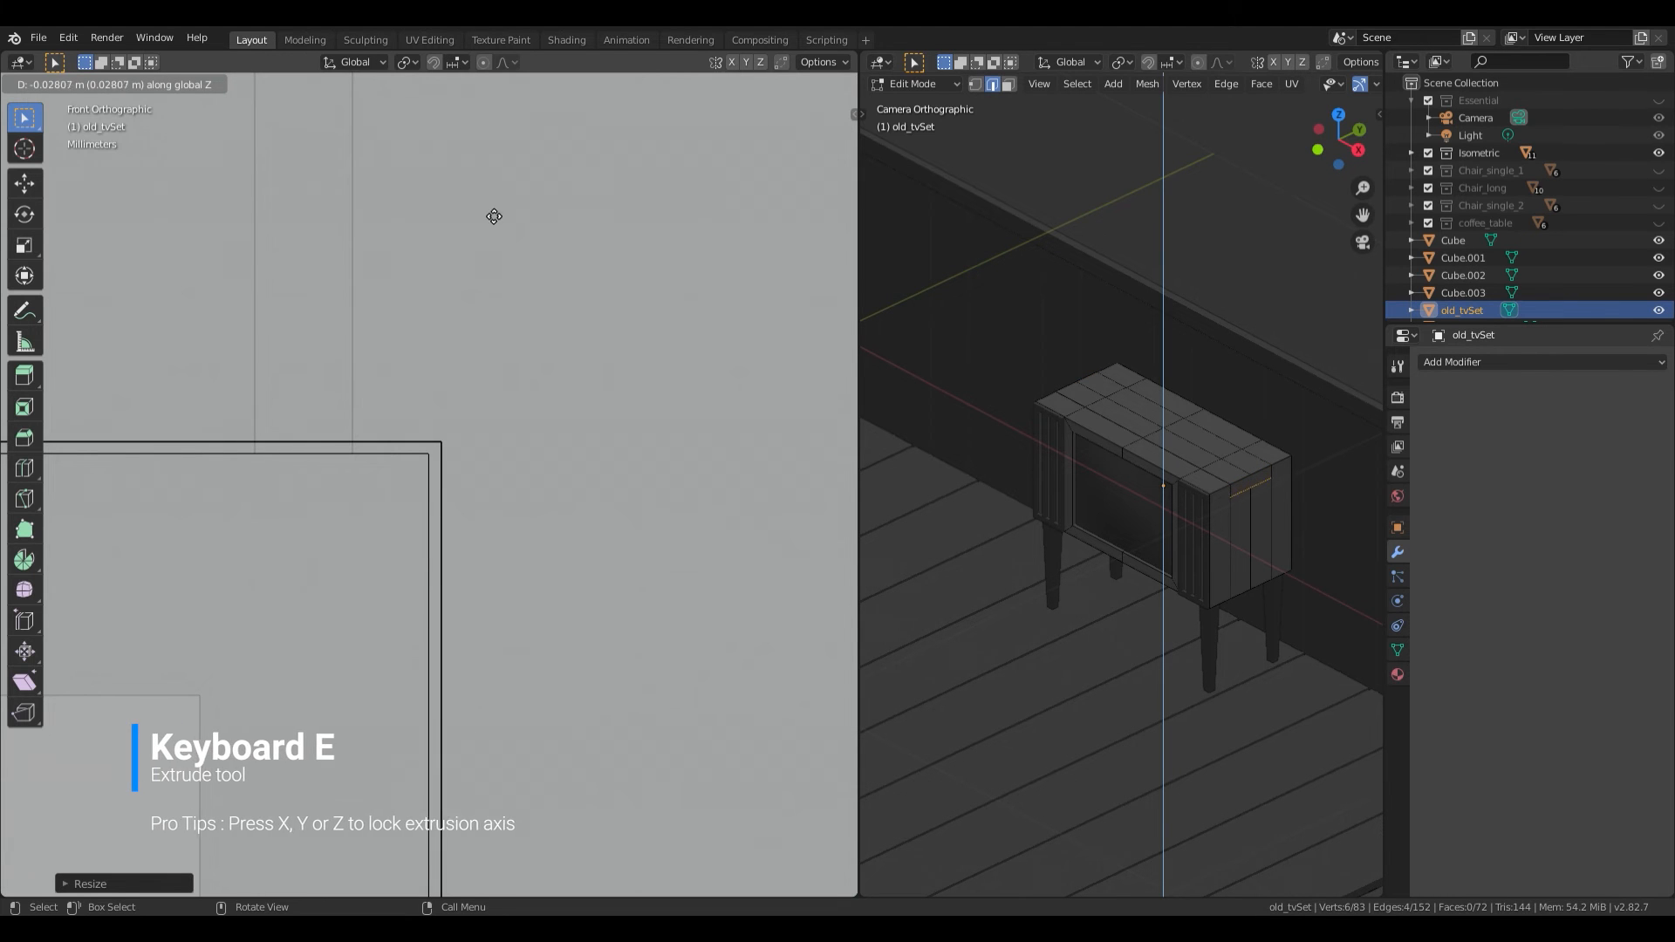
{"action": "left_click", "coordinate": [524, 774]}
{"action": "scroll", "coordinate": [520, 629], "scroll_direction": "down", "scroll_amount": 6}
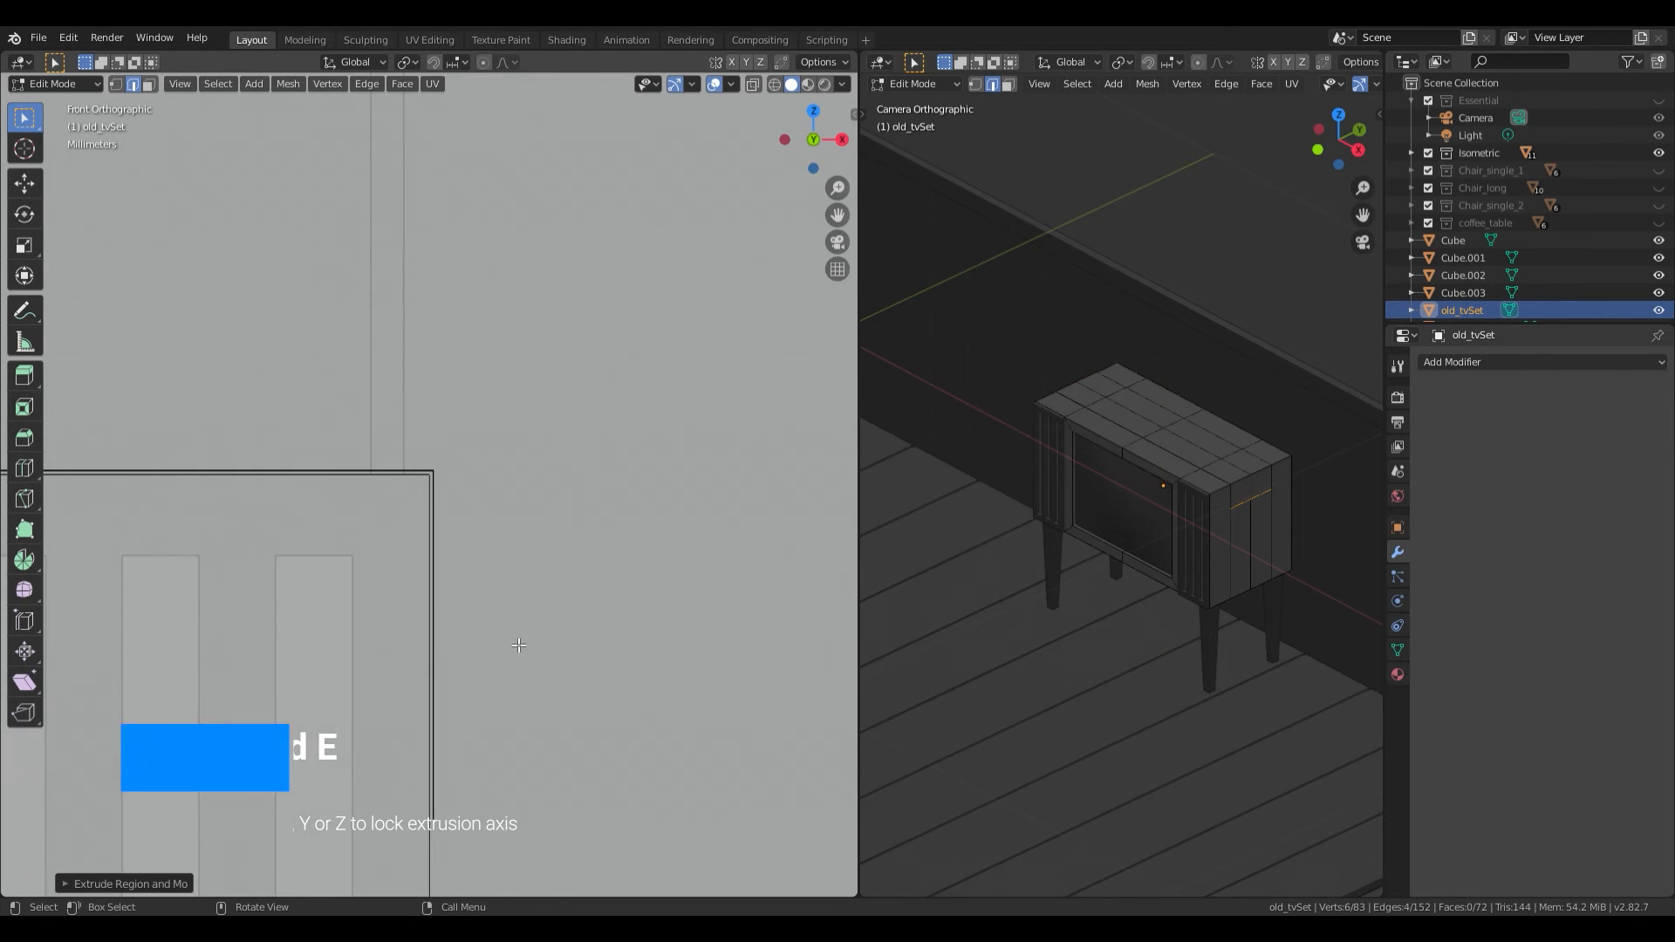
{"action": "middle_click_drag", "start_coordinate": [516, 708], "coordinate": [538, 580], "text": "shift"}
{"action": "scroll", "coordinate": [539, 579], "scroll_direction": "down", "scroll_amount": 2}
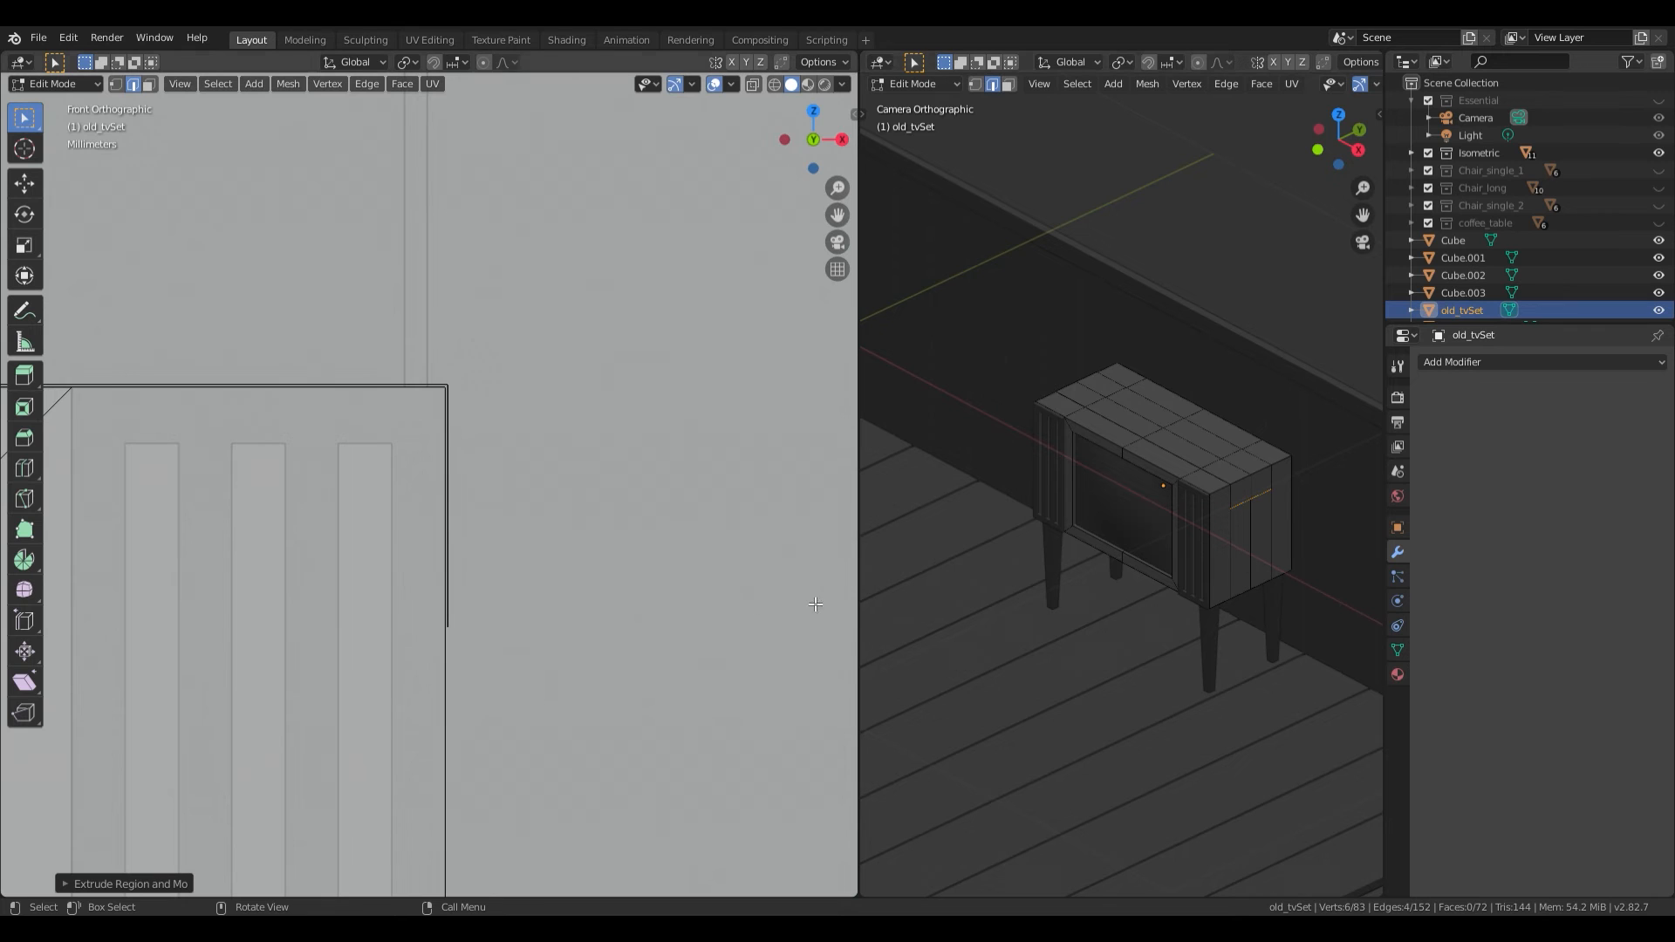
Step: Move the lower edges of both cloth flaps further down along Z, past the middle of the cabinet sides
{"action": "key", "text": "g"}
{"action": "key", "text": "z"}
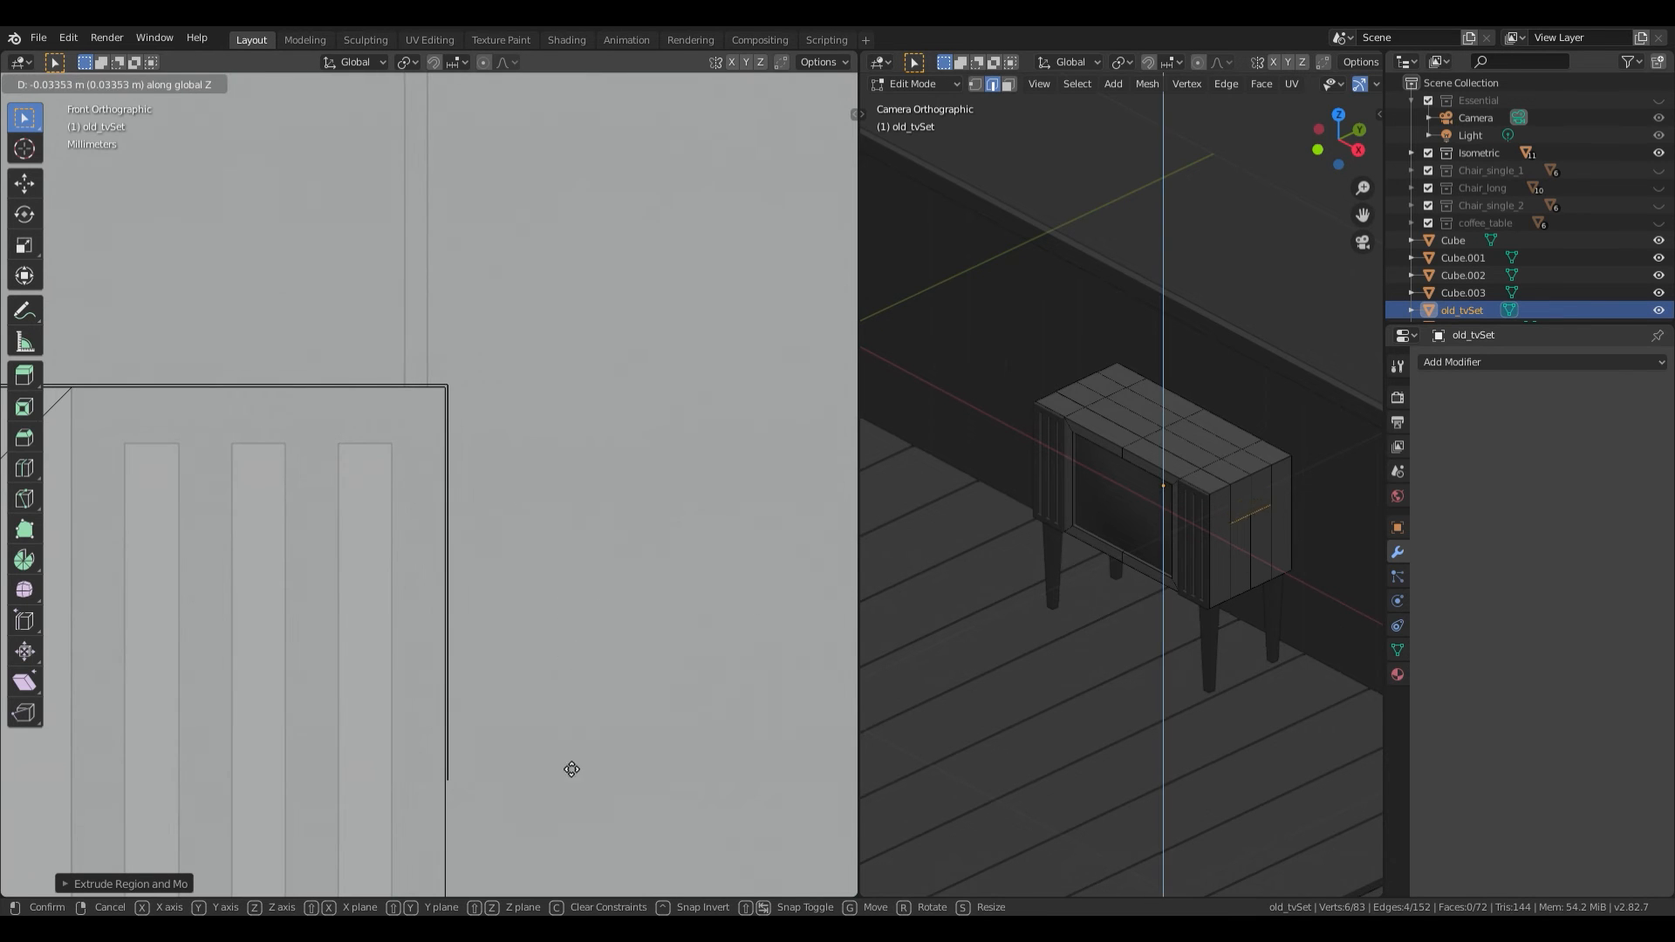
{"action": "left_click", "coordinate": [631, 224]}
{"action": "scroll", "coordinate": [568, 452], "scroll_direction": "down", "scroll_amount": 9}
{"action": "middle_click_drag", "start_coordinate": [535, 409], "coordinate": [474, 408]}
{"action": "middle_click_drag", "start_coordinate": [455, 428], "coordinate": [464, 419]}
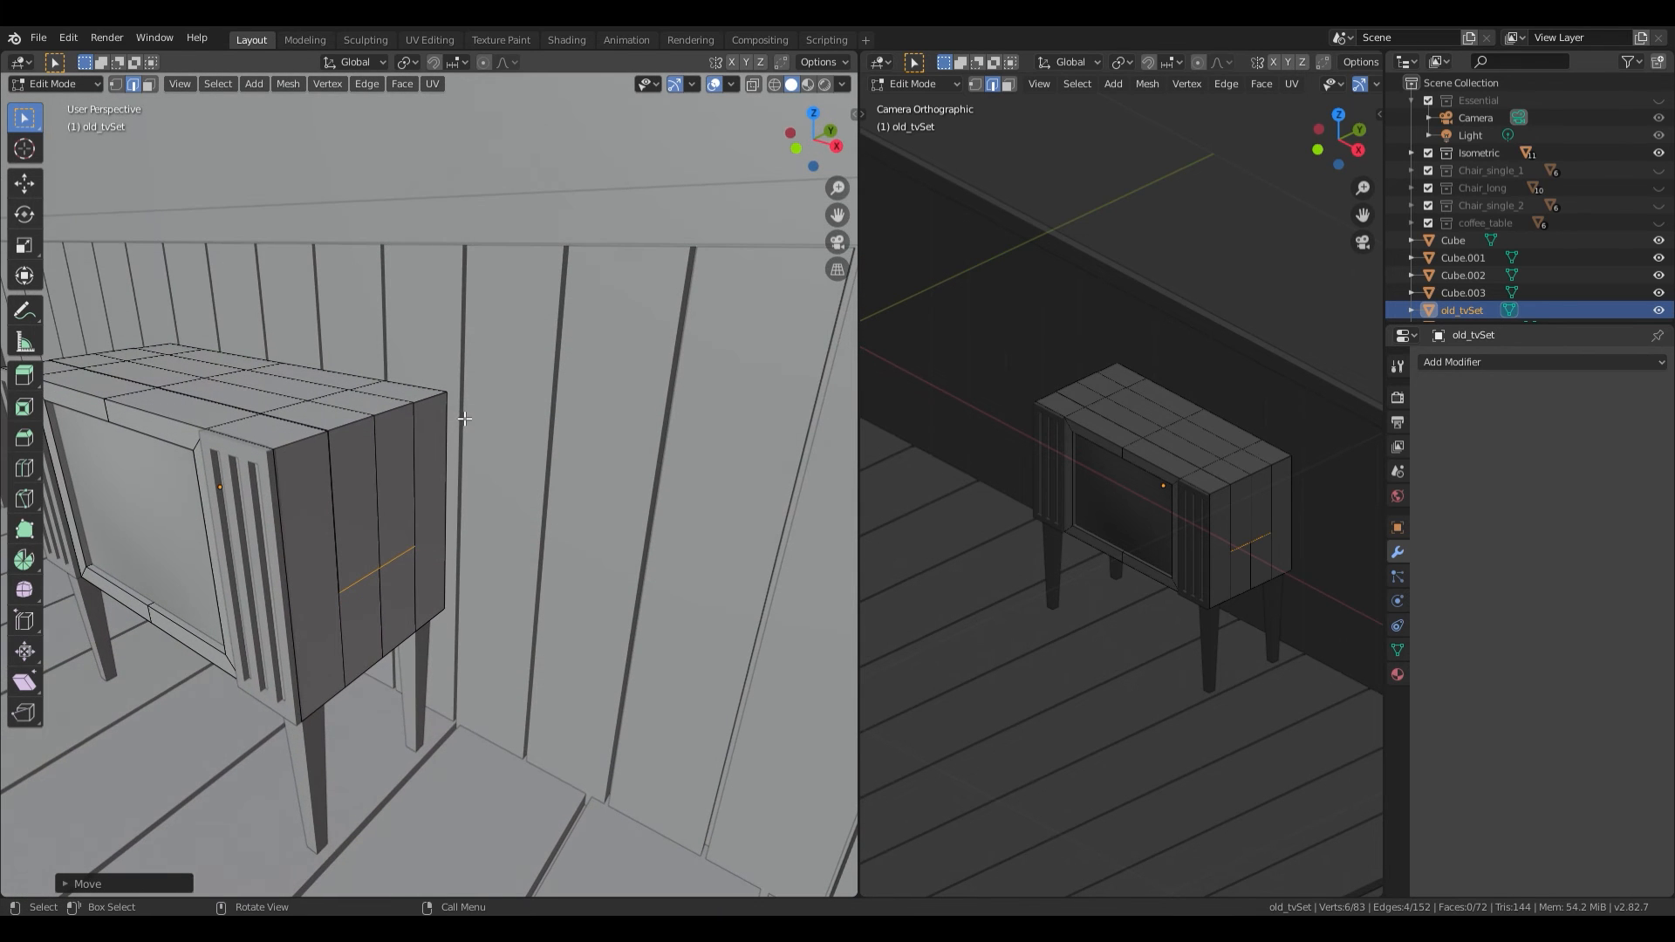
Step: Pull the middle bottom vertex of both cloth flaps down along Z into a point, and return to Object Mode
{"action": "key", "text": "1"}
{"action": "left_click", "coordinate": [385, 575]}
{"action": "scroll", "coordinate": [364, 598], "scroll_direction": "down", "scroll_amount": 4}
{"action": "middle_click_drag", "start_coordinate": [290, 565], "coordinate": [475, 545], "text": "shift"}
{"action": "scroll", "coordinate": [436, 550], "scroll_direction": "up", "scroll_amount": 2}
{"action": "left_click", "coordinate": [286, 578], "text": "shift"}
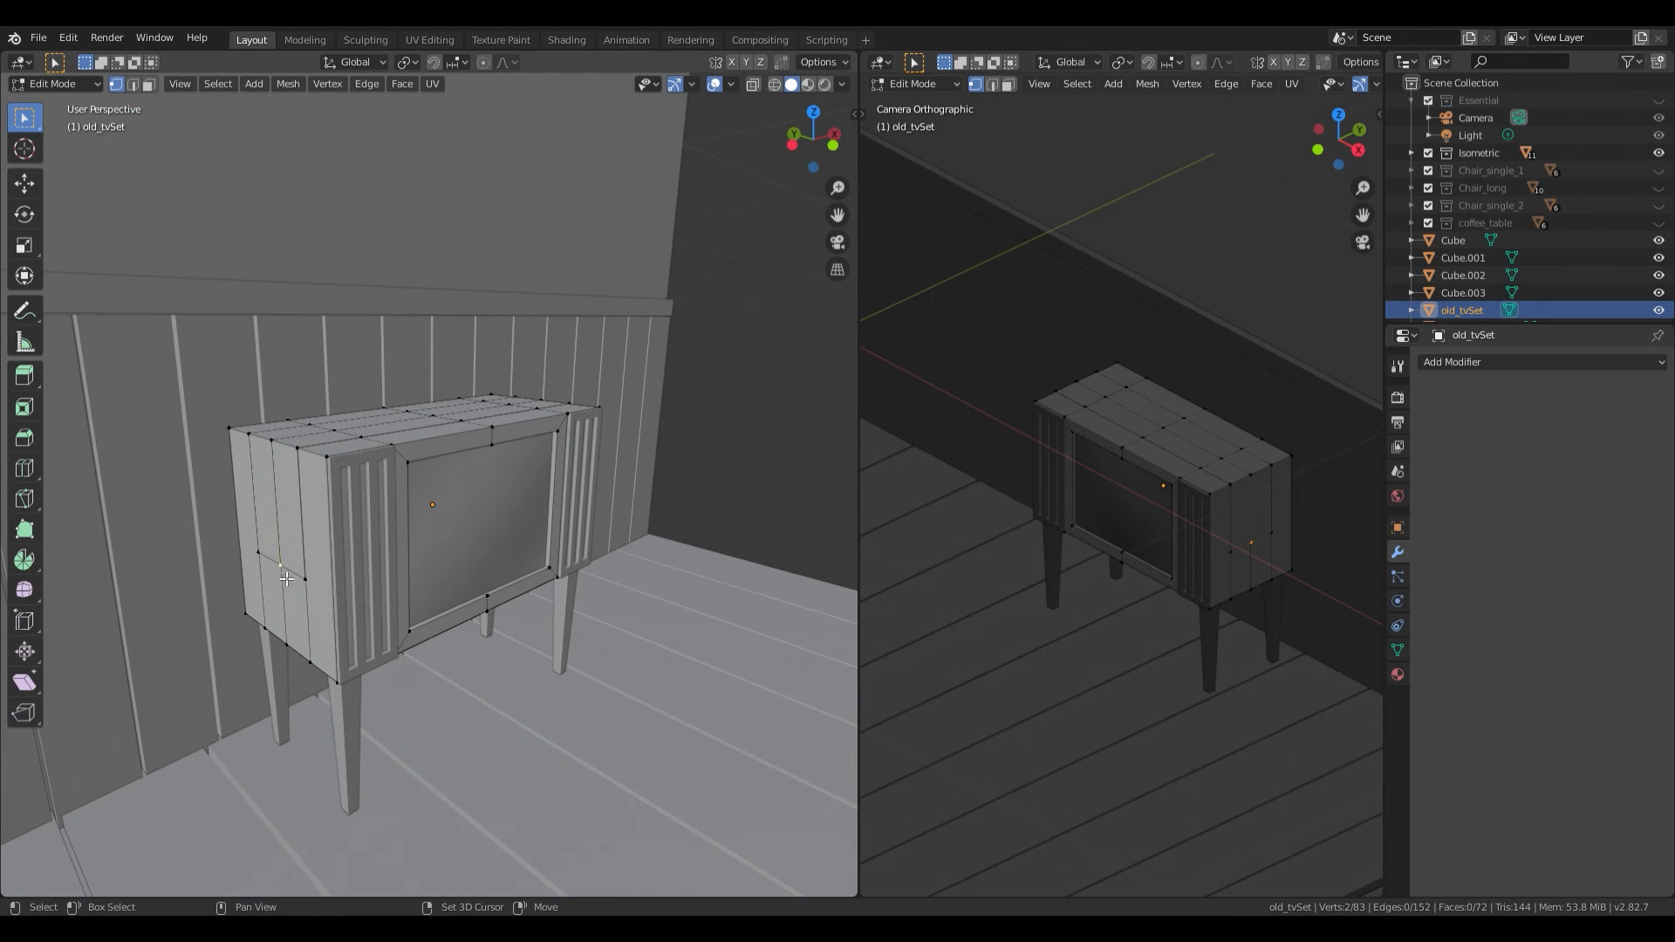
{"action": "scroll", "coordinate": [286, 578], "scroll_direction": "up", "scroll_amount": 5}
{"action": "key", "text": "g"}
{"action": "key", "text": "z"}
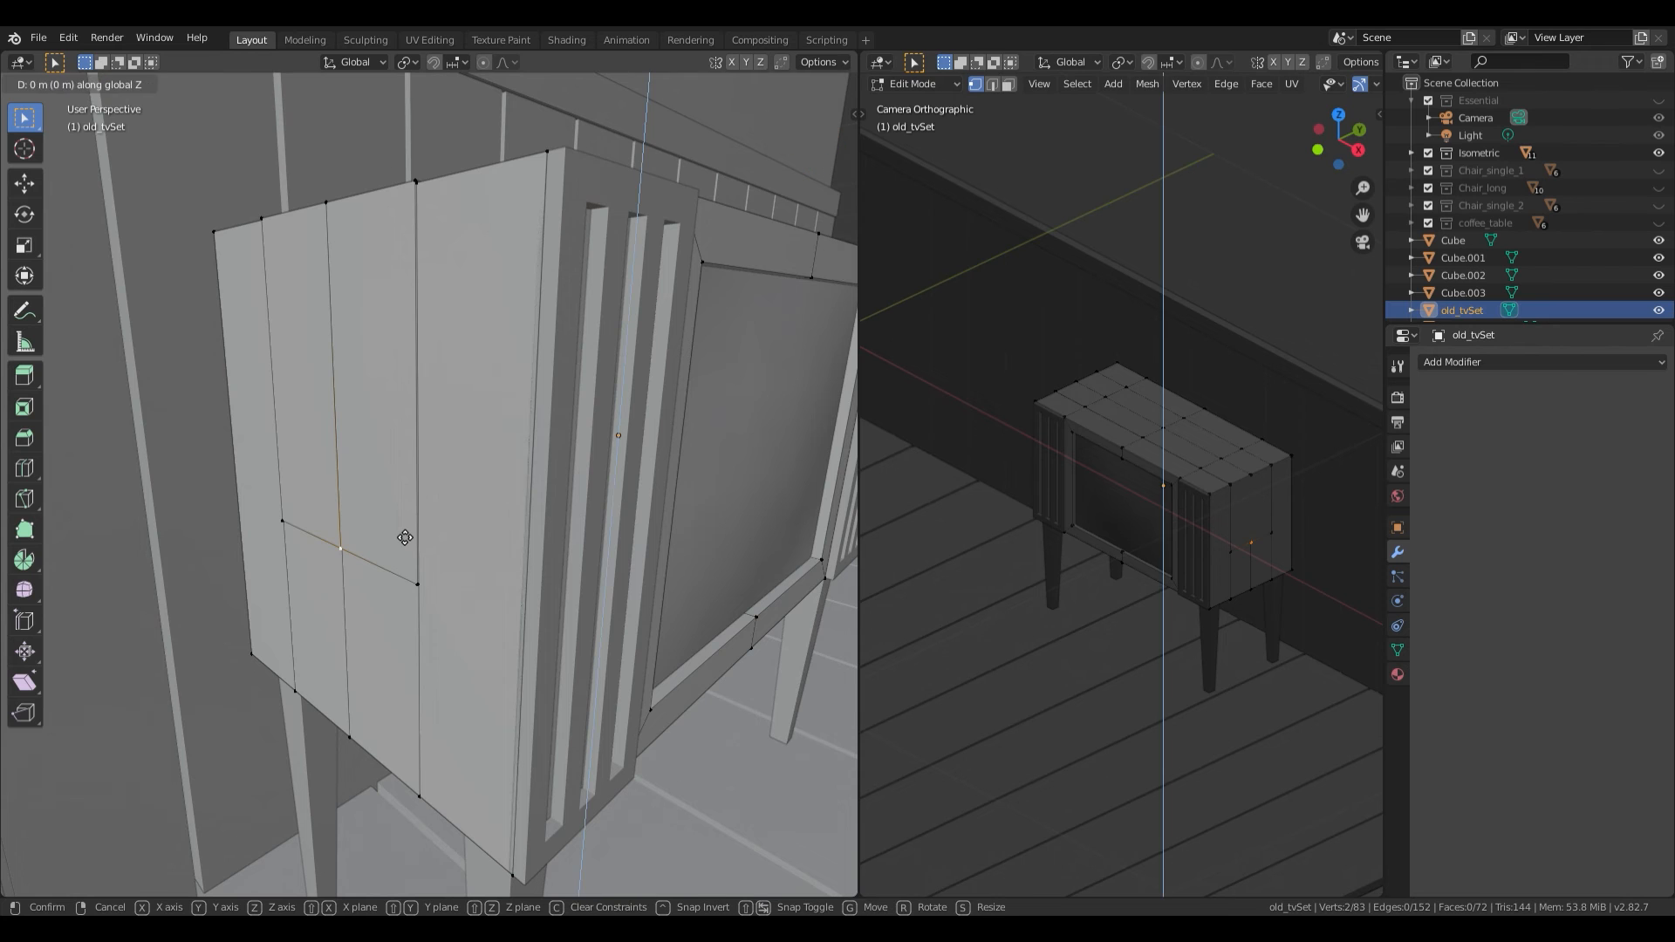
{"action": "left_click", "coordinate": [405, 592]}
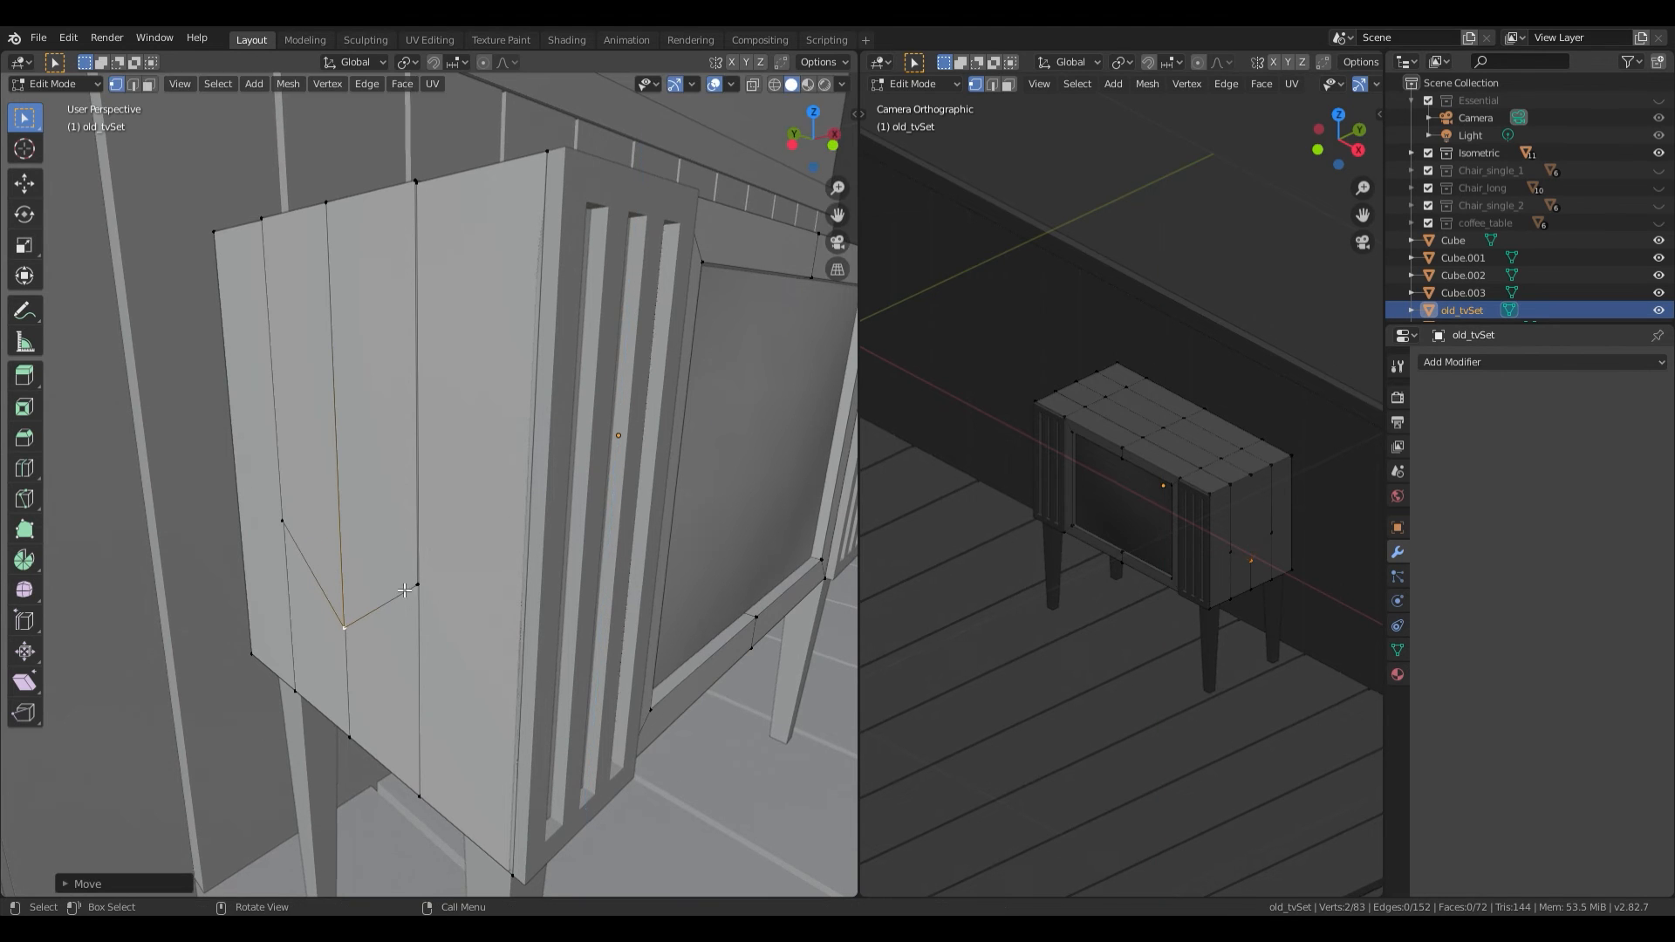
{"action": "key", "text": "Tab"}
{"action": "scroll", "coordinate": [563, 595], "scroll_direction": "down", "scroll_amount": 5}
{"action": "middle_click_drag", "start_coordinate": [548, 589], "coordinate": [332, 577]}
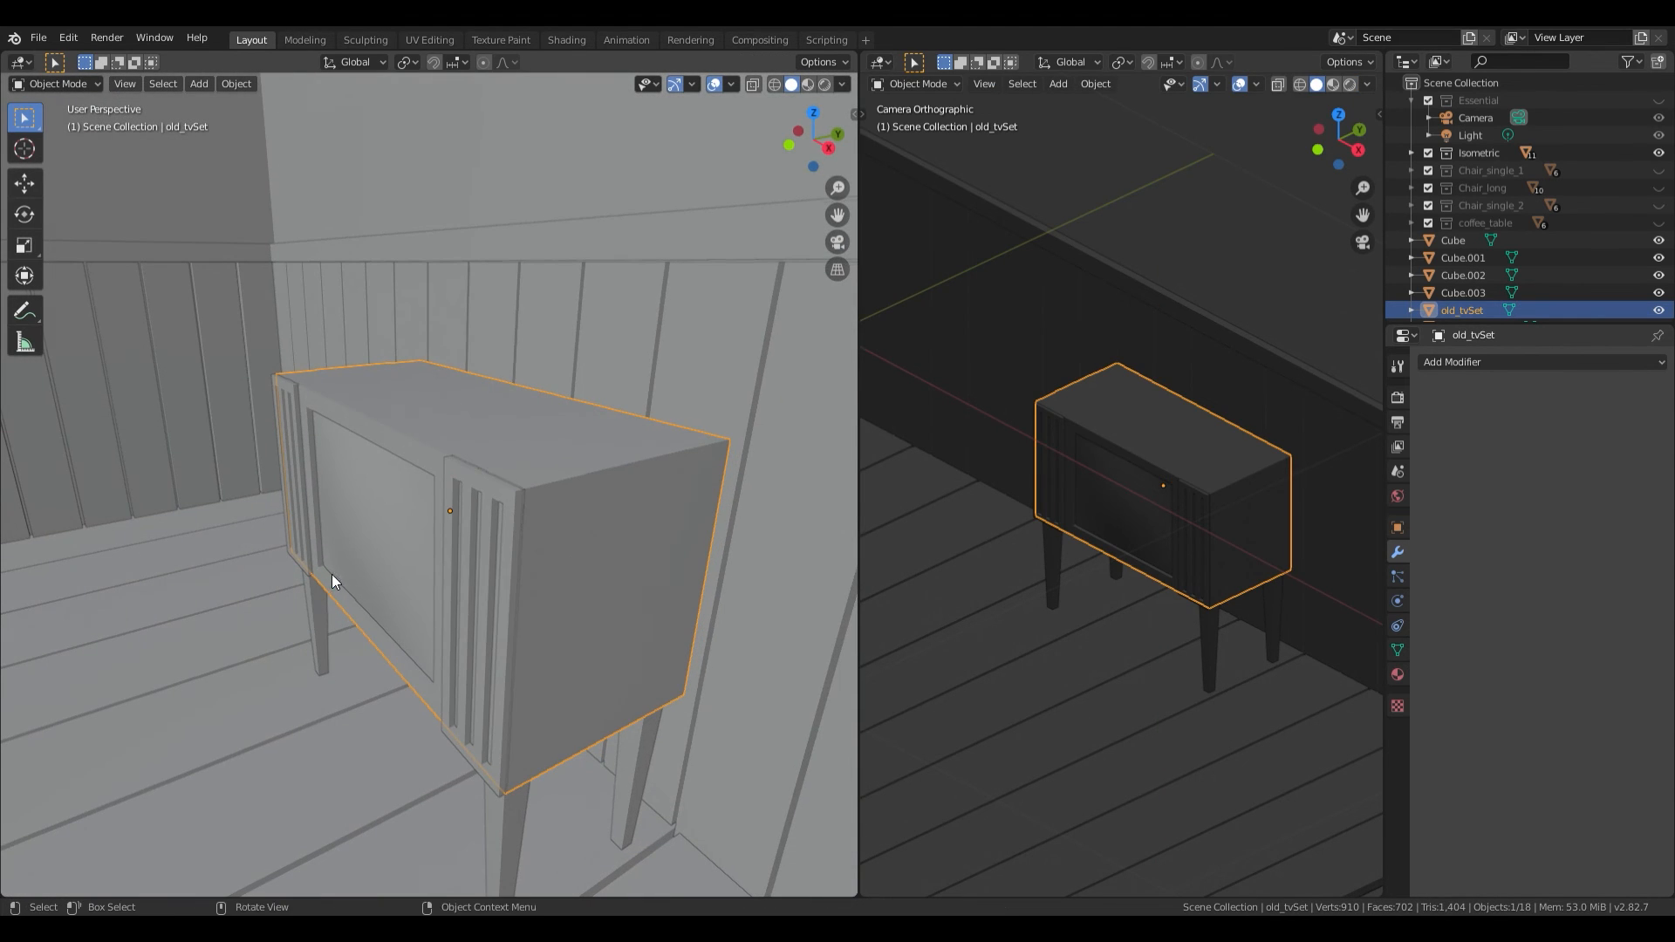
Step: Select the linked faces of the cloth runner in the cabinet mesh and separate them into their own object
{"action": "key", "text": "Tab"}
{"action": "middle_click_drag", "start_coordinate": [628, 554], "coordinate": [546, 564]}
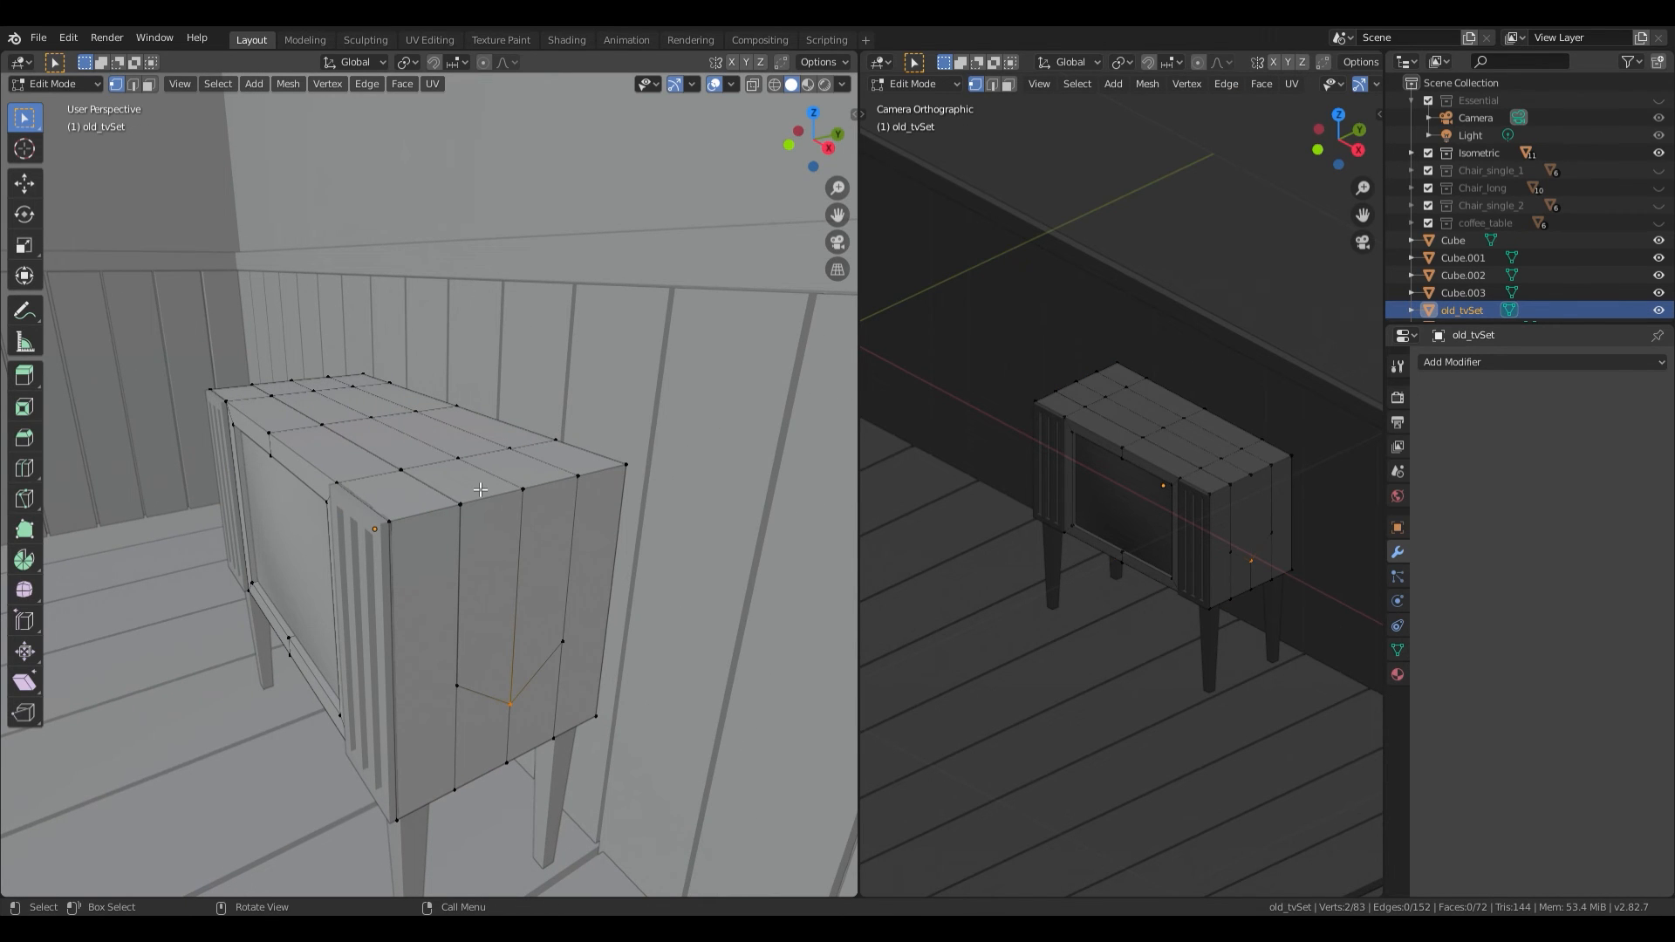
{"action": "key", "text": "3"}
{"action": "key", "text": "l"}
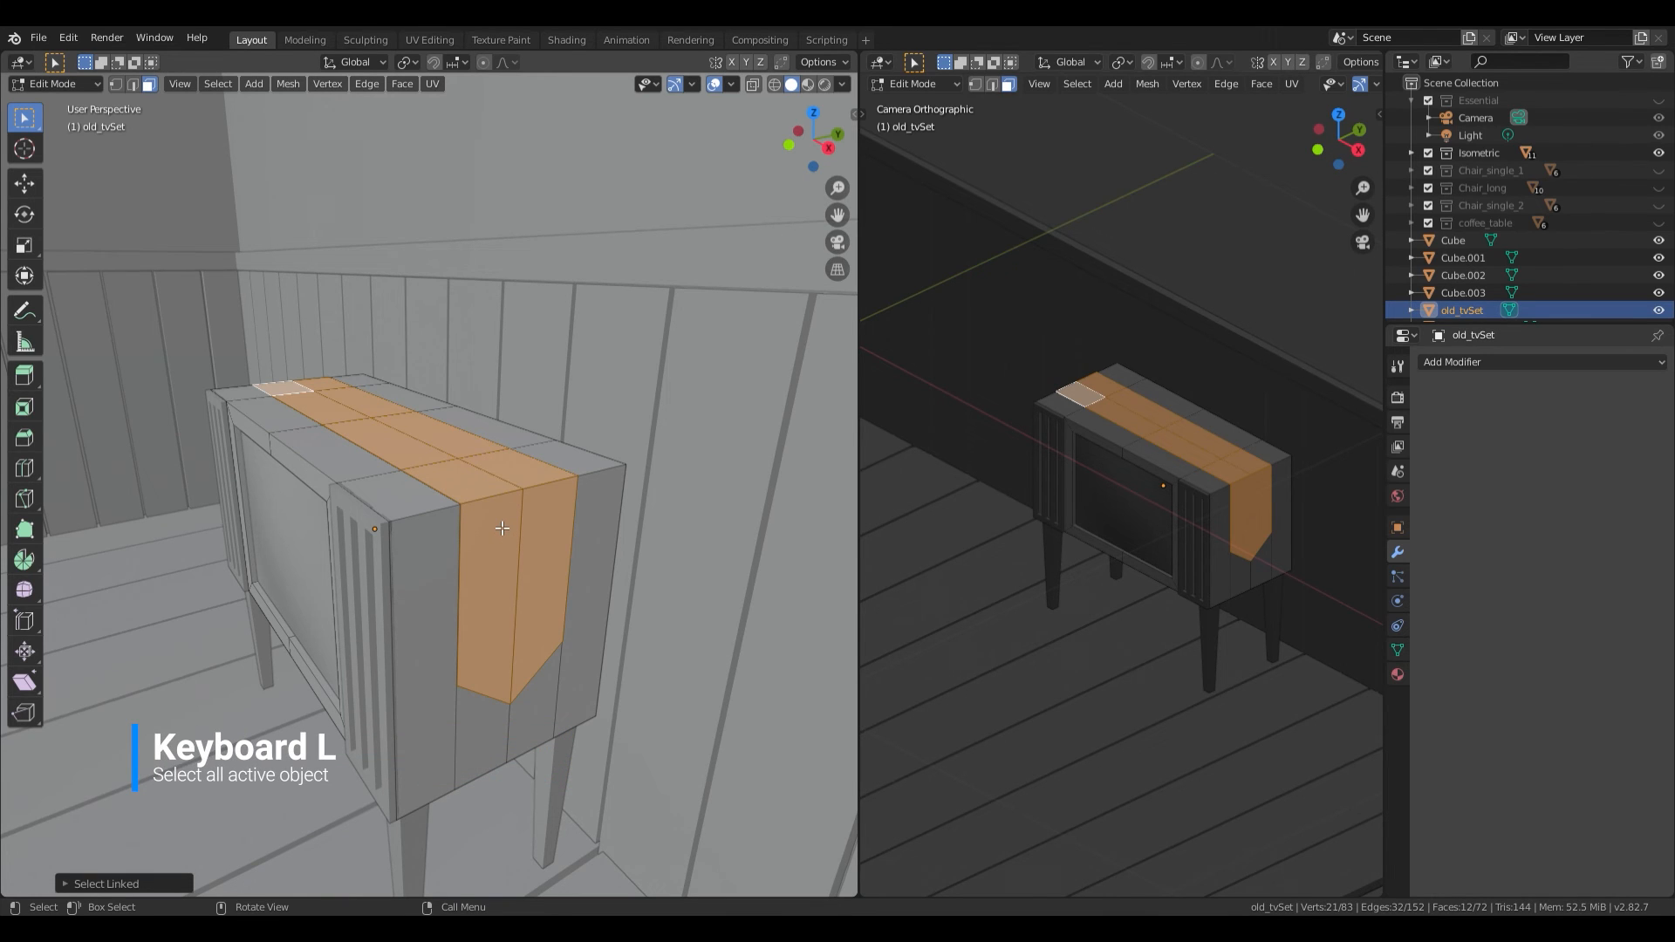
{"action": "key", "text": "p"}
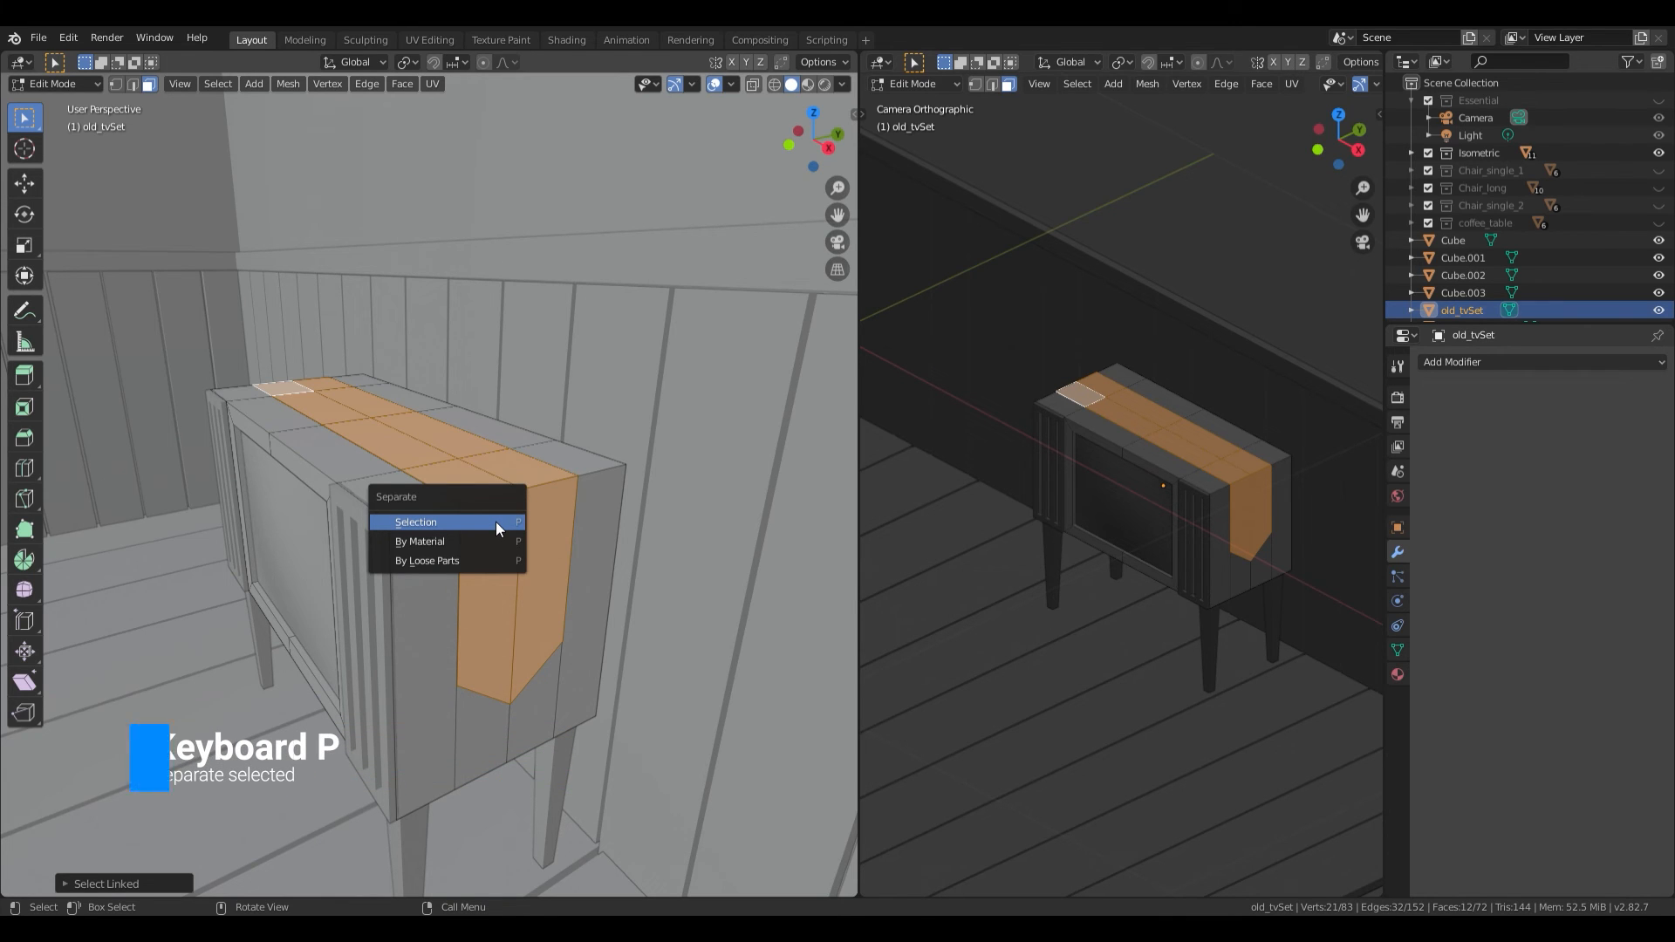
{"action": "left_click", "coordinate": [496, 522]}
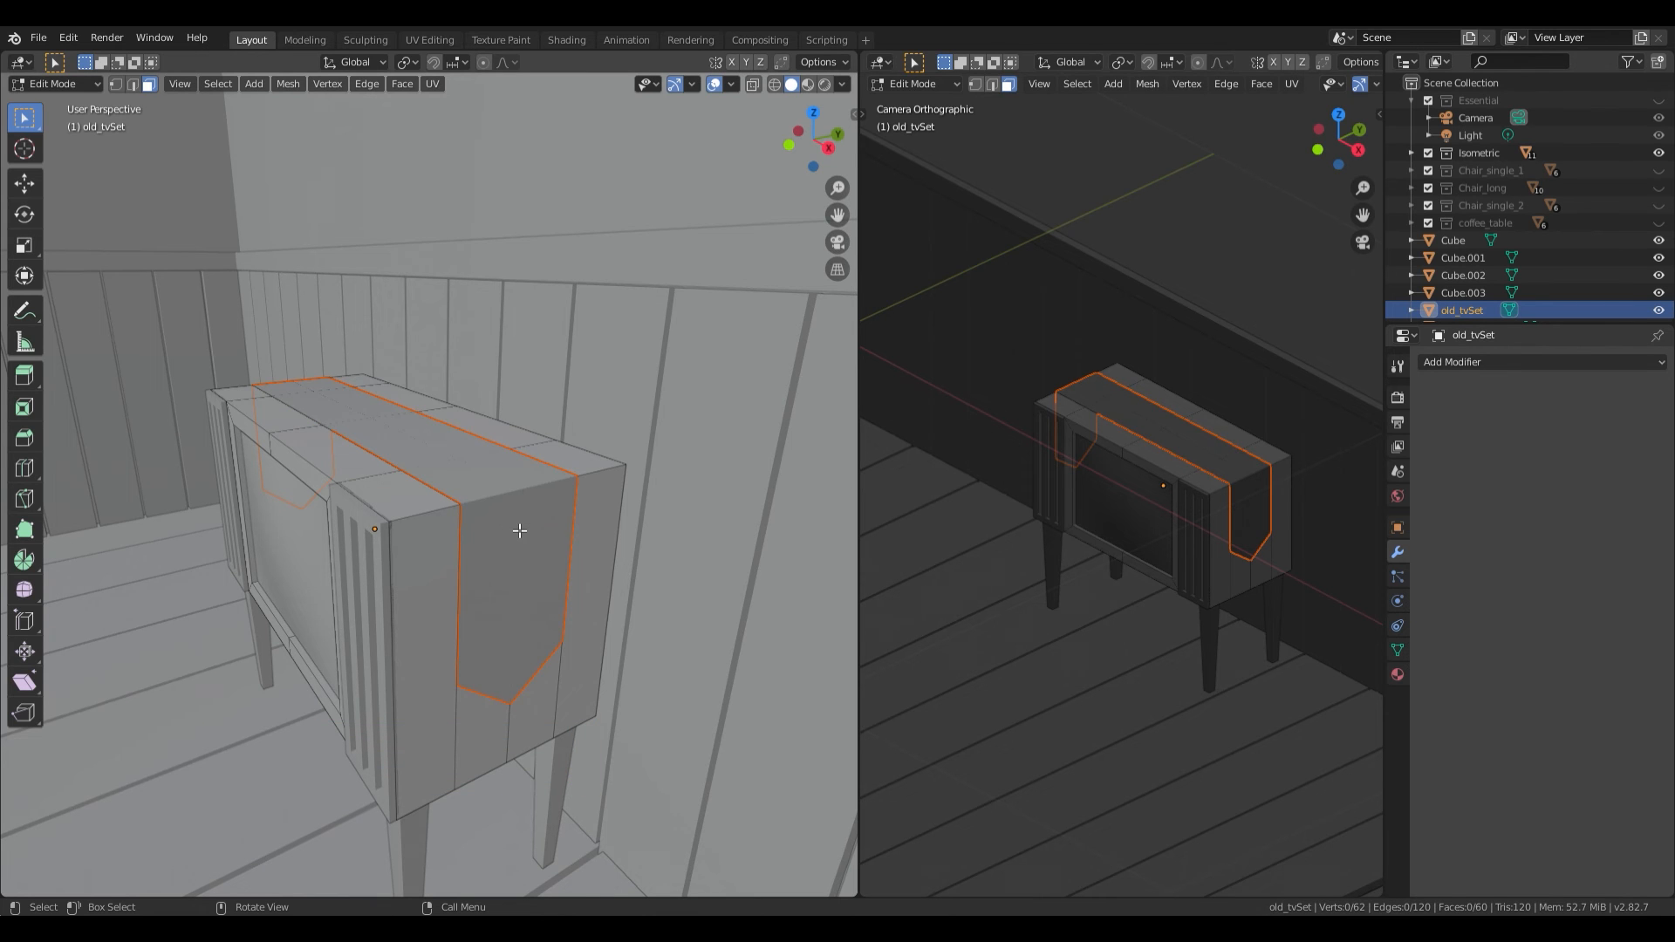
{"action": "key", "text": "Tab"}
{"action": "left_click", "coordinate": [500, 532]}
{"action": "mouse_move", "coordinate": [501, 532]}
{"action": "middle_mouse_down"}
{"action": "mouse_move", "coordinate": [495, 547]}
{"action": "mouse_move", "coordinate": [493, 525]}
{"action": "middle_mouse_up"}
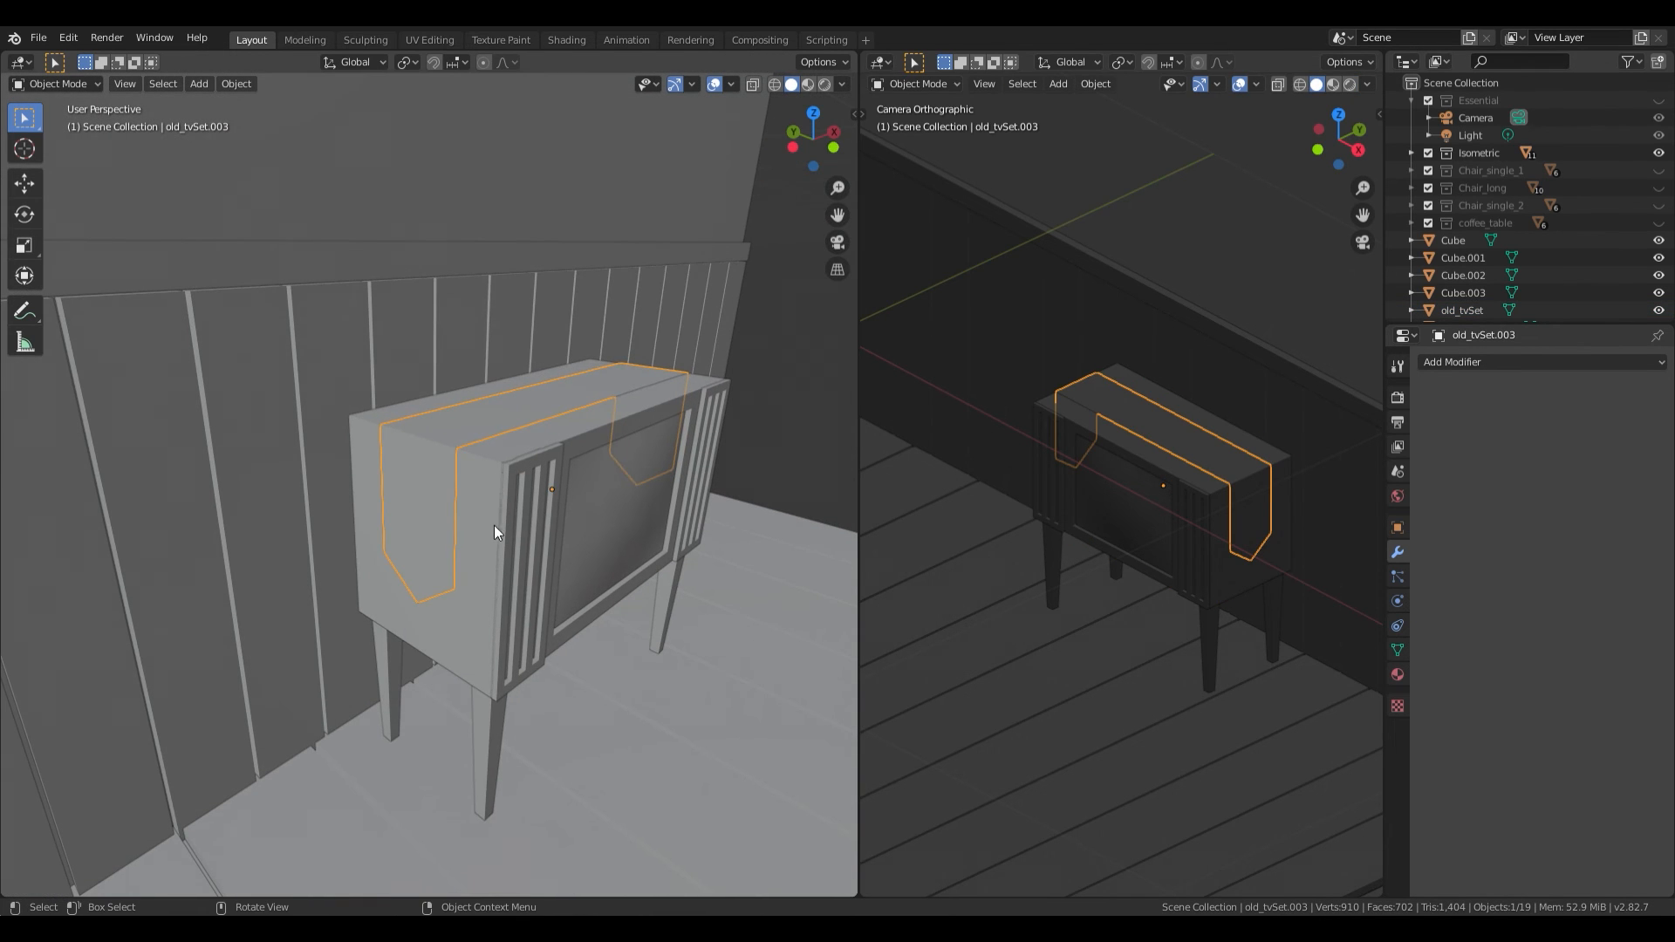
Step: Examine the TV set from several angles, selecting its parts and legs one by one to check they are separate objects
{"action": "left_click", "coordinate": [531, 528]}
{"action": "left_click", "coordinate": [530, 527]}
{"action": "middle_click_drag", "start_coordinate": [676, 527], "coordinate": [621, 656]}
{"action": "left_click", "coordinate": [471, 545]}
{"action": "left_click", "coordinate": [641, 664]}
{"action": "left_click", "coordinate": [667, 673]}
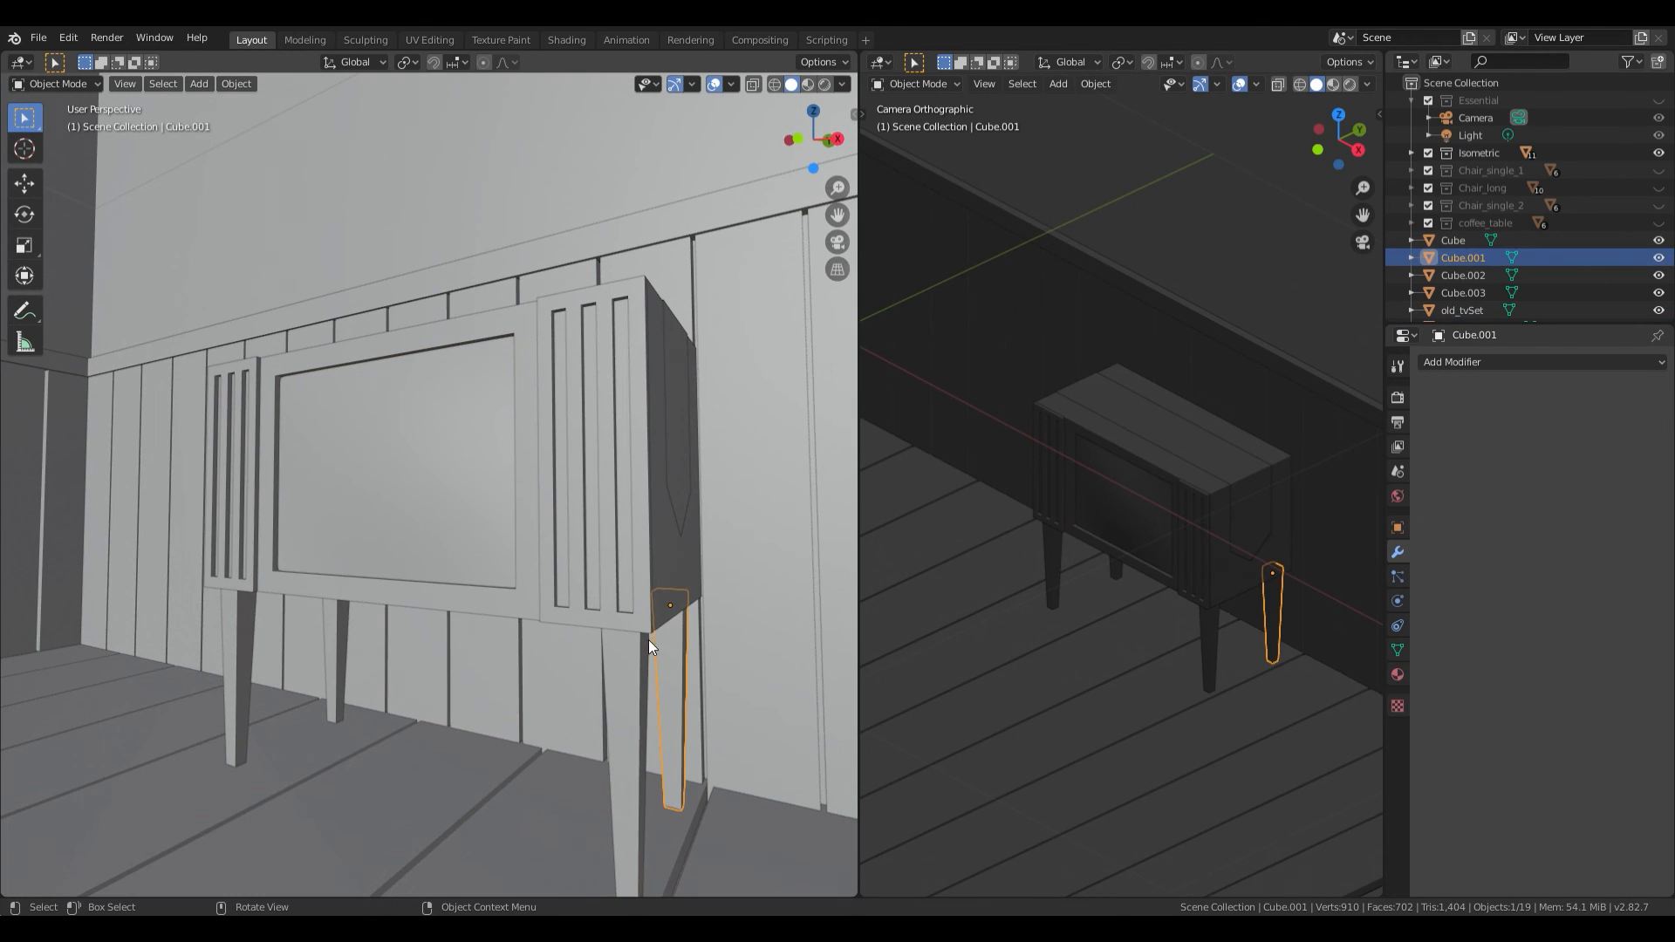
{"action": "left_click", "coordinate": [337, 663]}
{"action": "left_click", "coordinate": [239, 657]}
{"action": "middle_click_drag", "start_coordinate": [239, 657], "coordinate": [436, 541]}
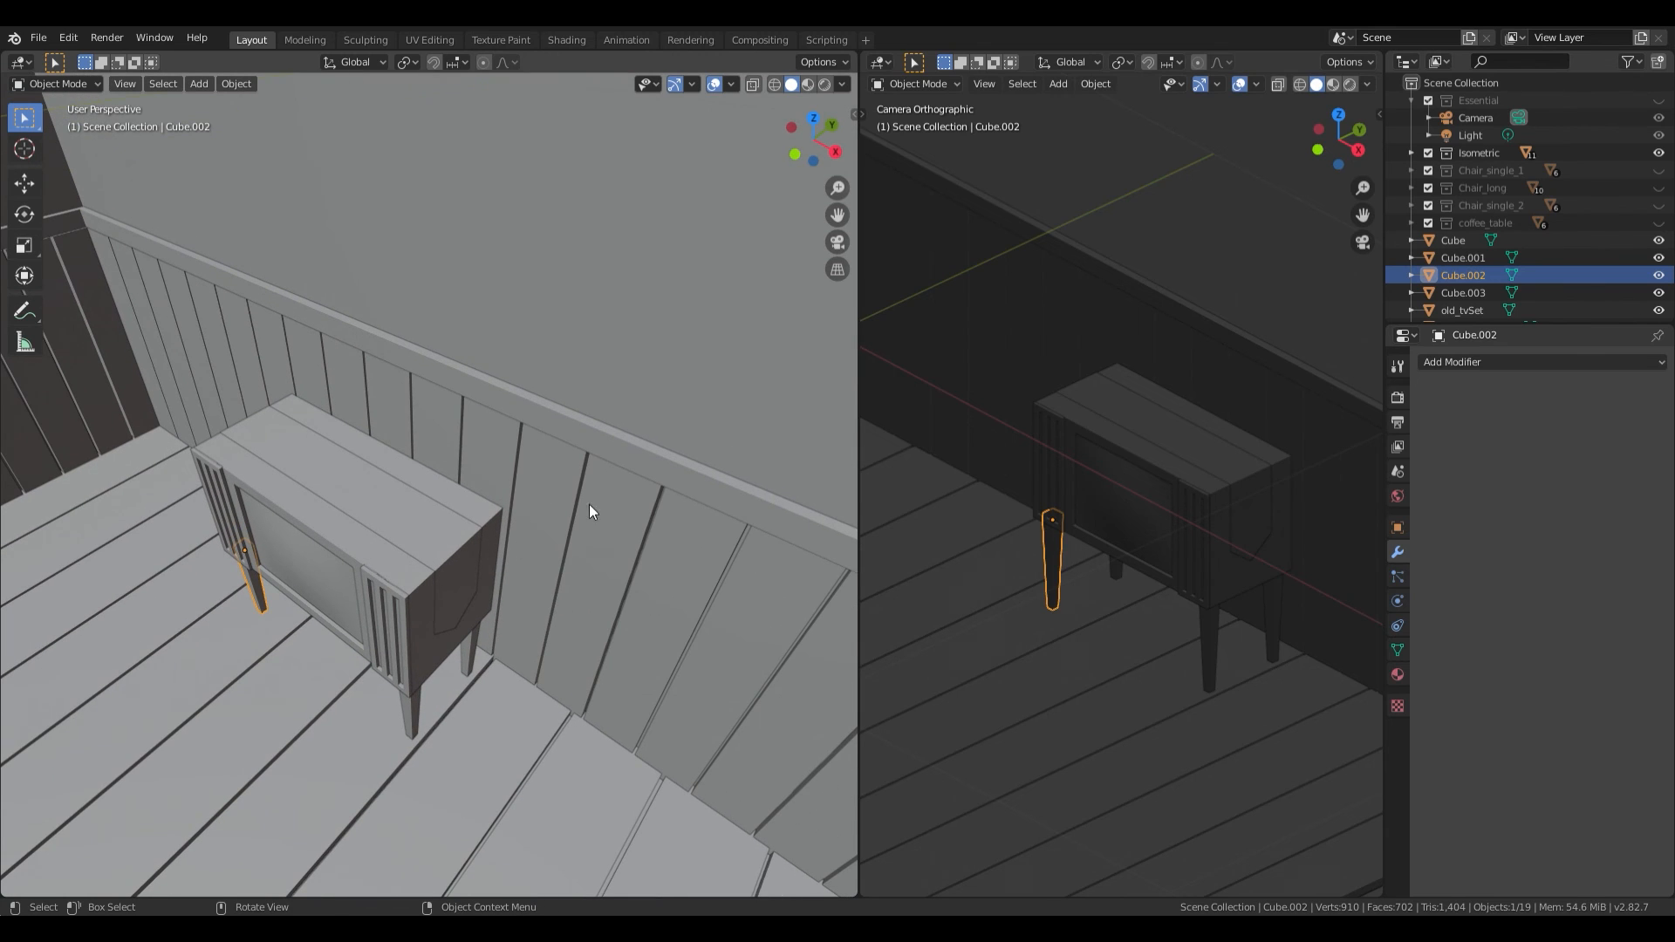
Step: Create a new collection in the scene and name it old_tvSet
{"action": "scroll", "coordinate": [1497, 255], "scroll_direction": "down", "scroll_amount": 3}
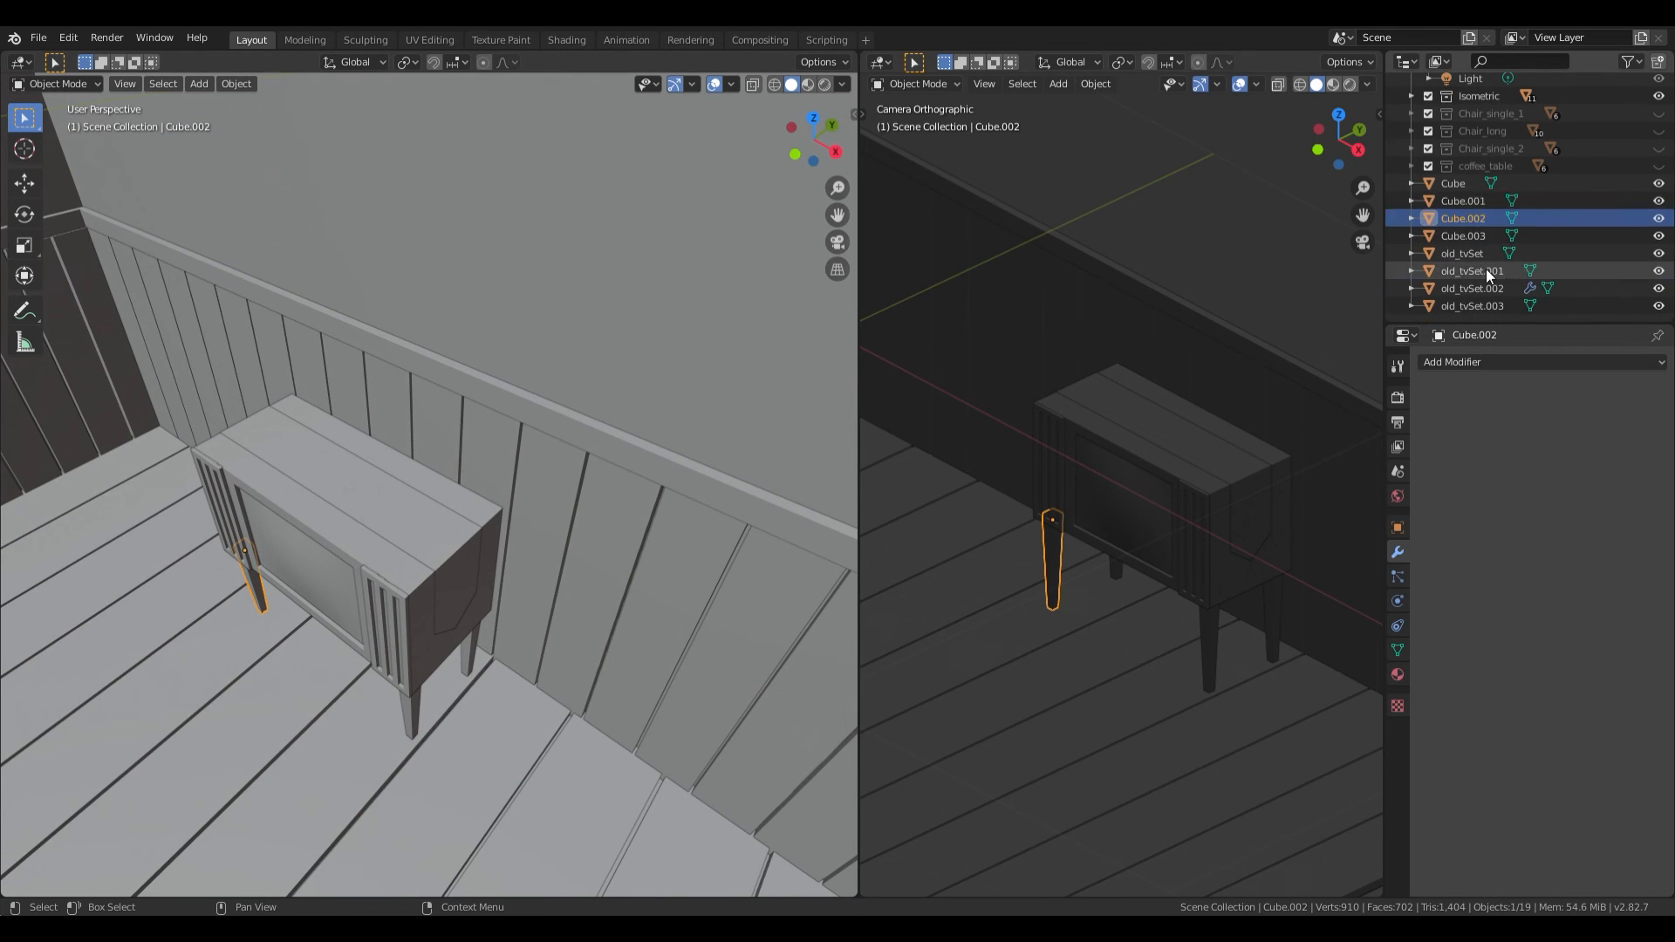
{"action": "right_click", "coordinate": [1396, 295]}
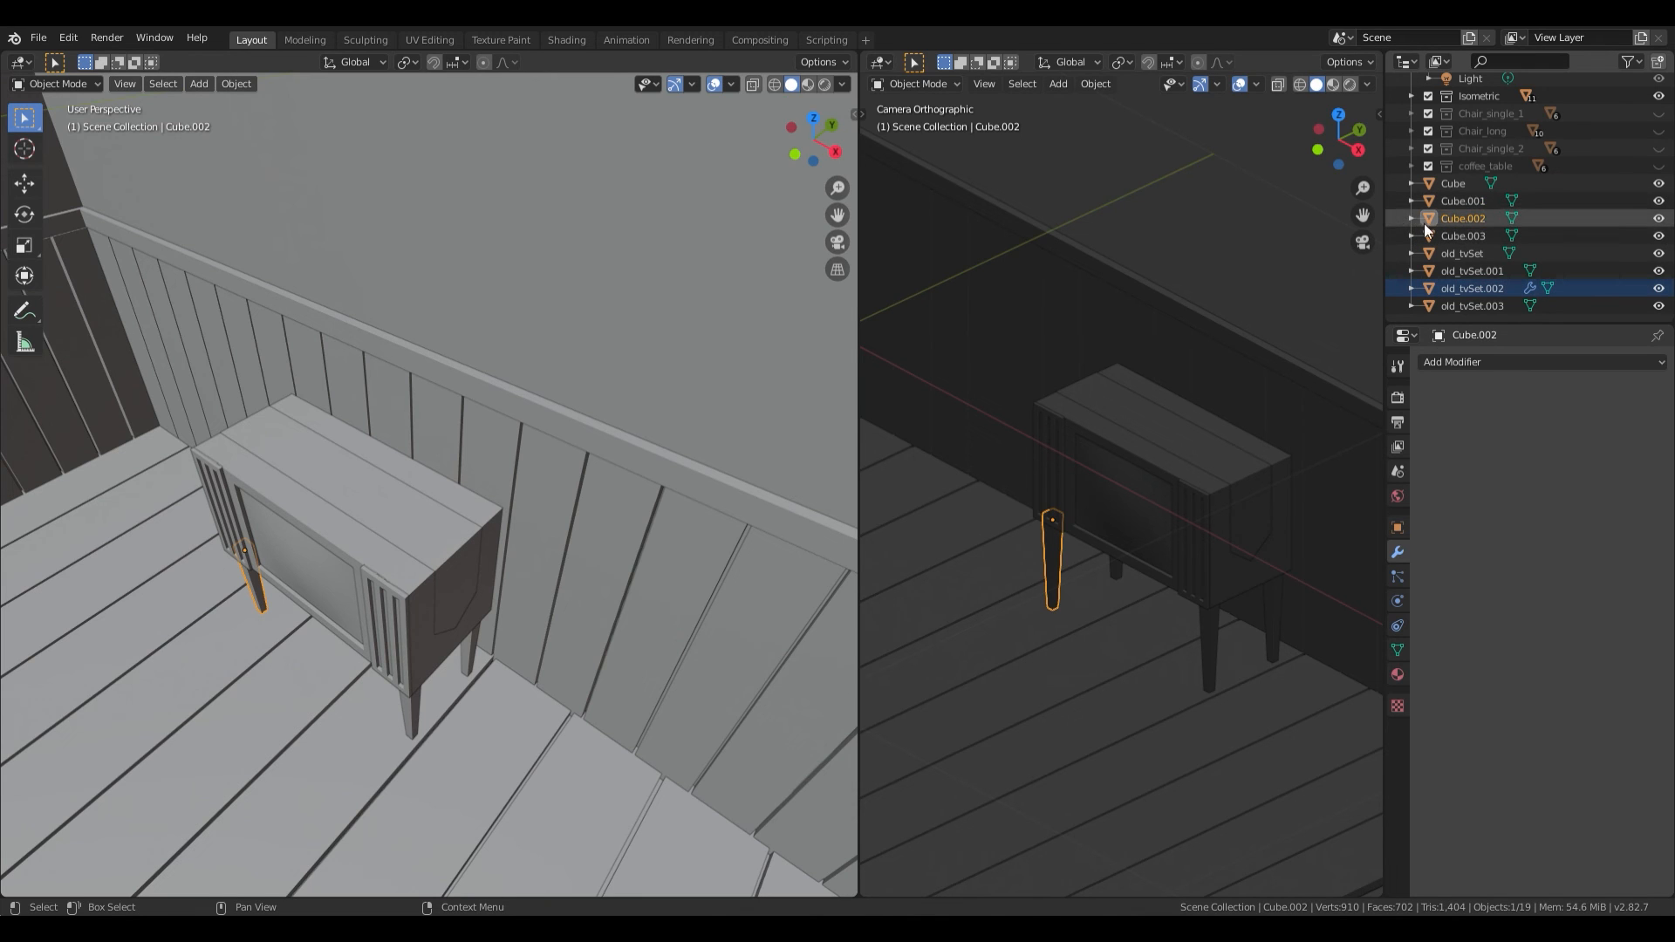
{"action": "right_click", "coordinate": [1464, 316]}
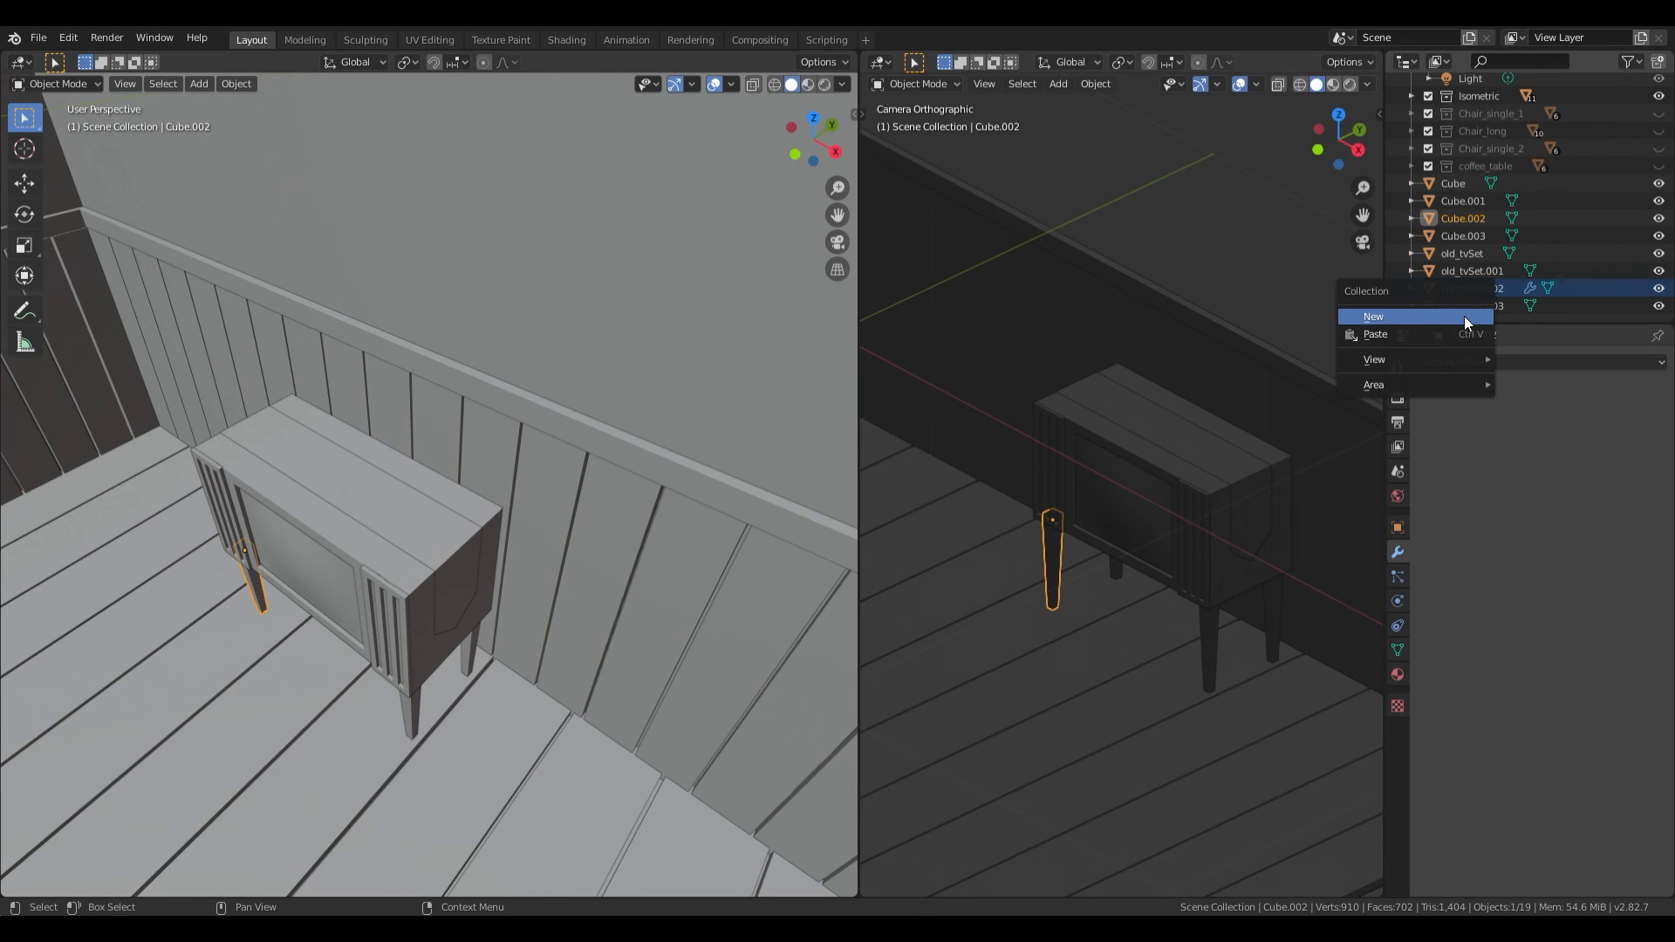
{"action": "left_click", "coordinate": [1453, 316]}
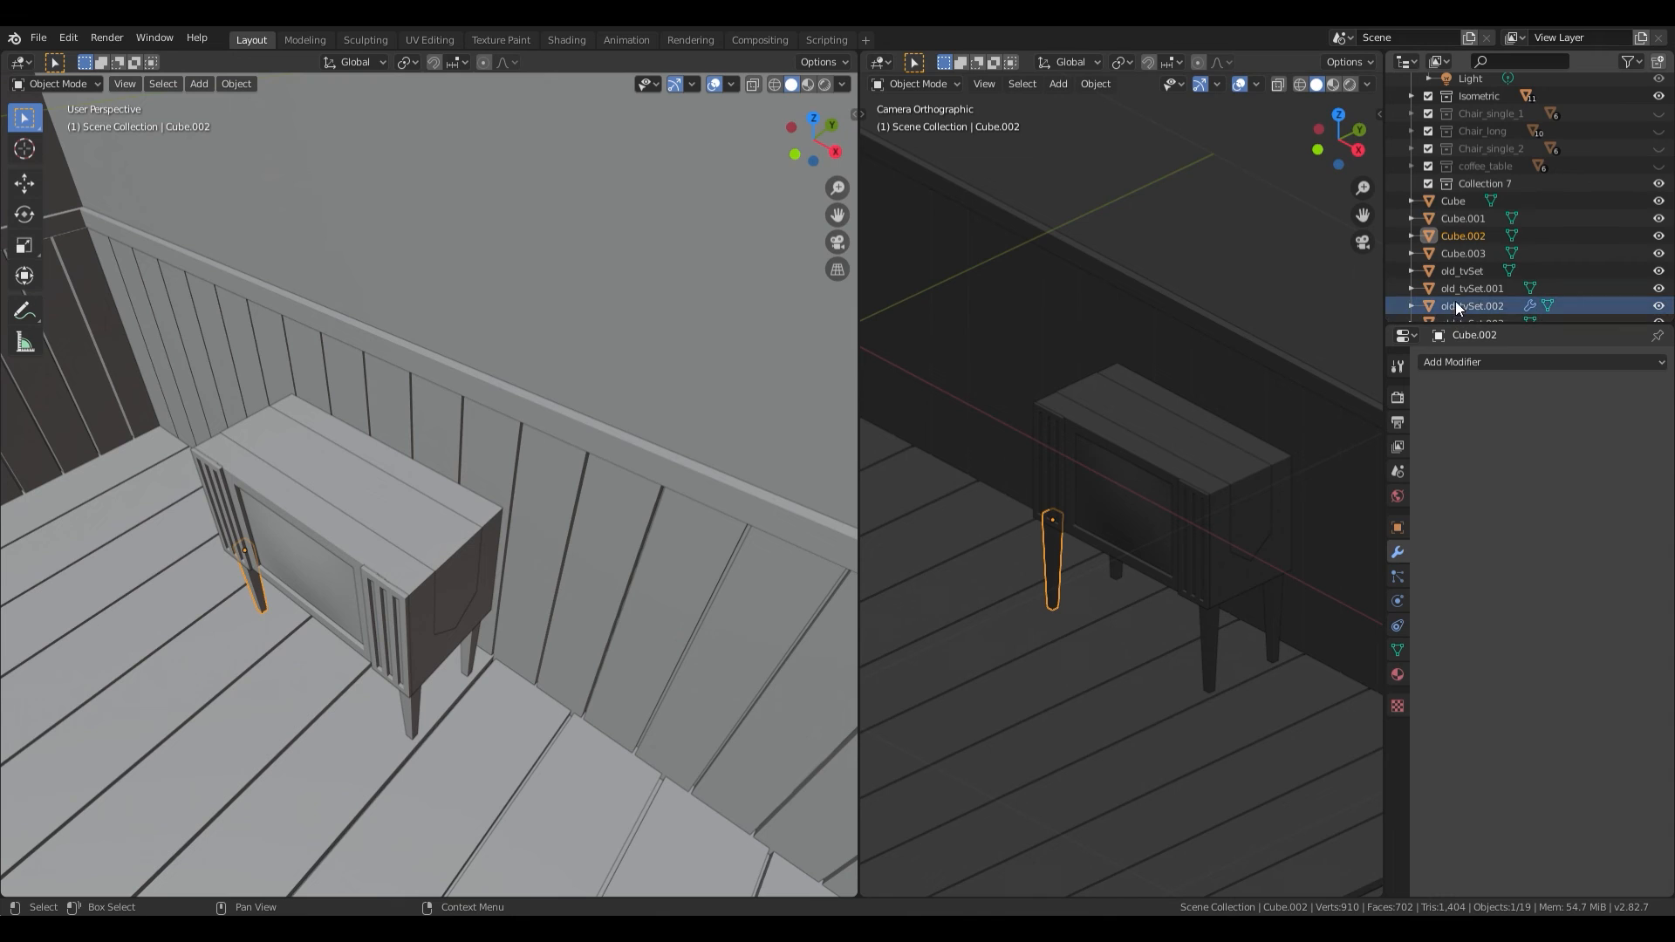
{"action": "scroll", "coordinate": [1512, 234], "scroll_direction": "down", "scroll_amount": 1}
{"action": "scroll", "coordinate": [1500, 233], "scroll_direction": "up", "scroll_amount": 2}
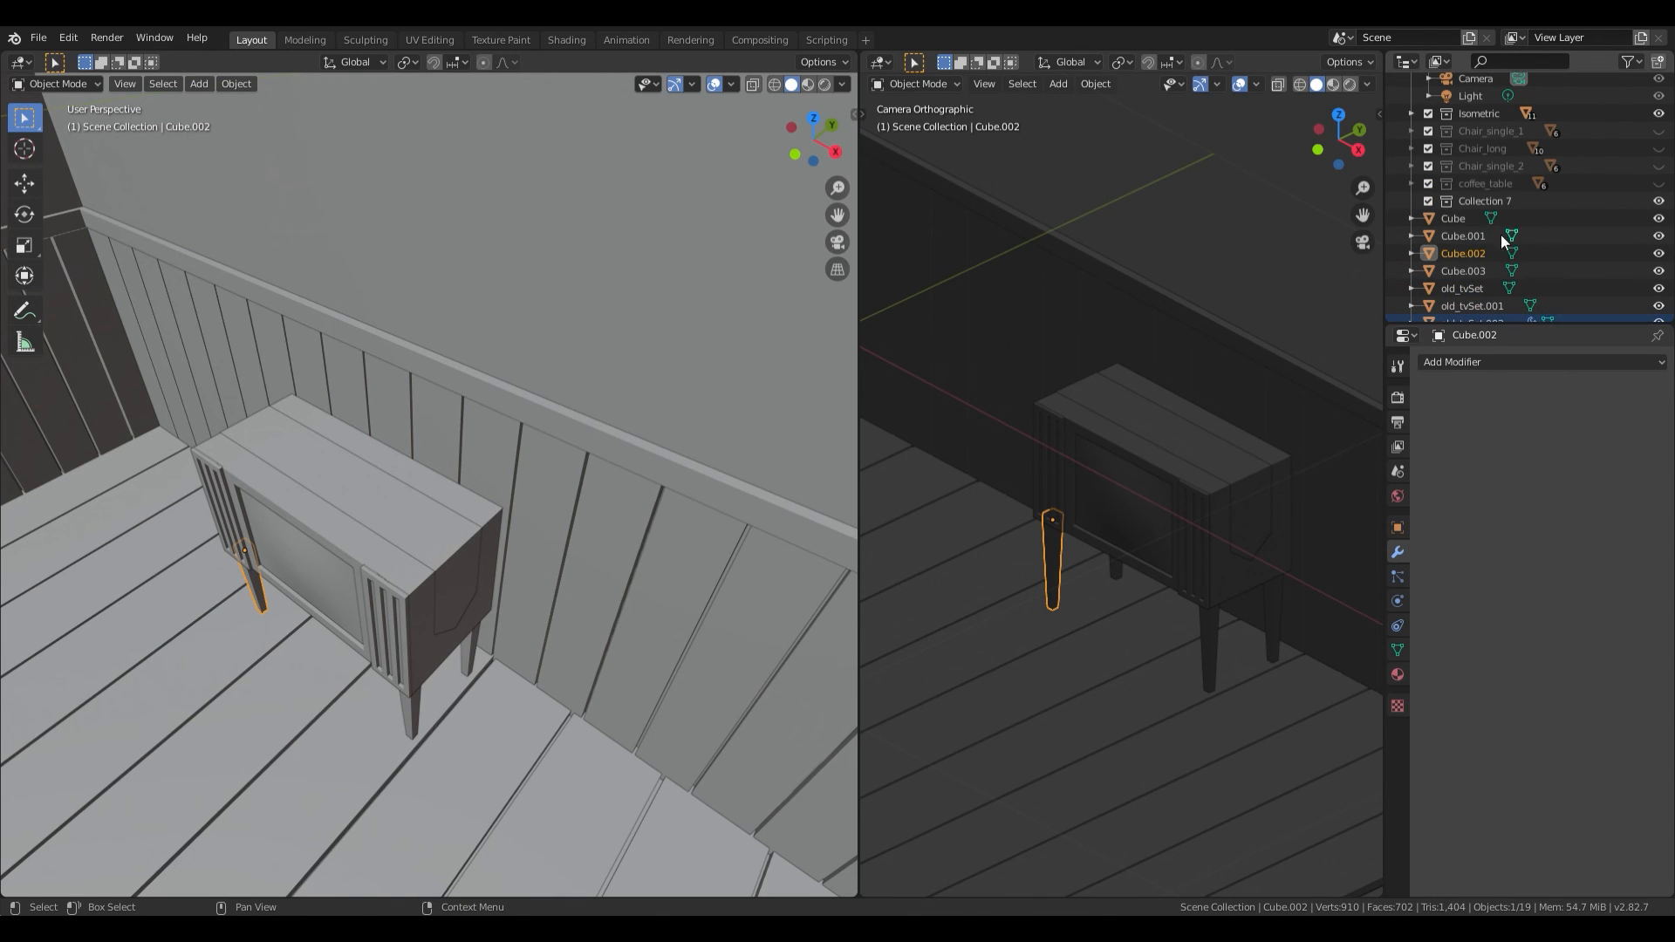
{"action": "double_click", "coordinate": [1481, 200]}
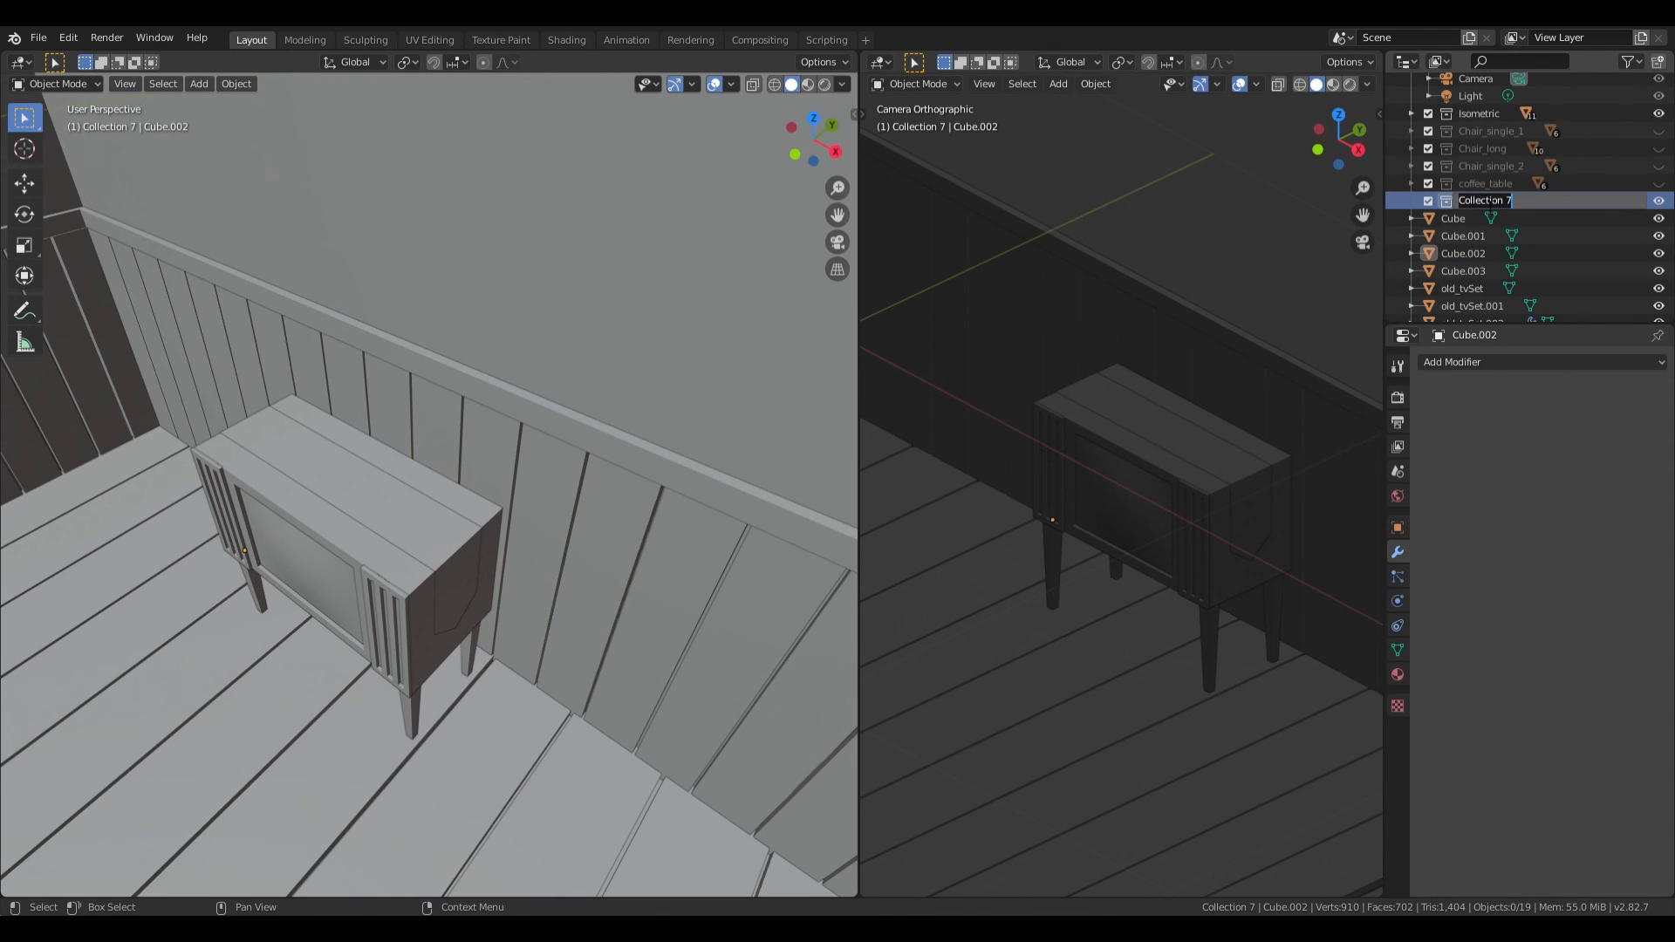
{"action": "type", "text": "old_tvSet"}
{"action": "key", "text": "Return"}
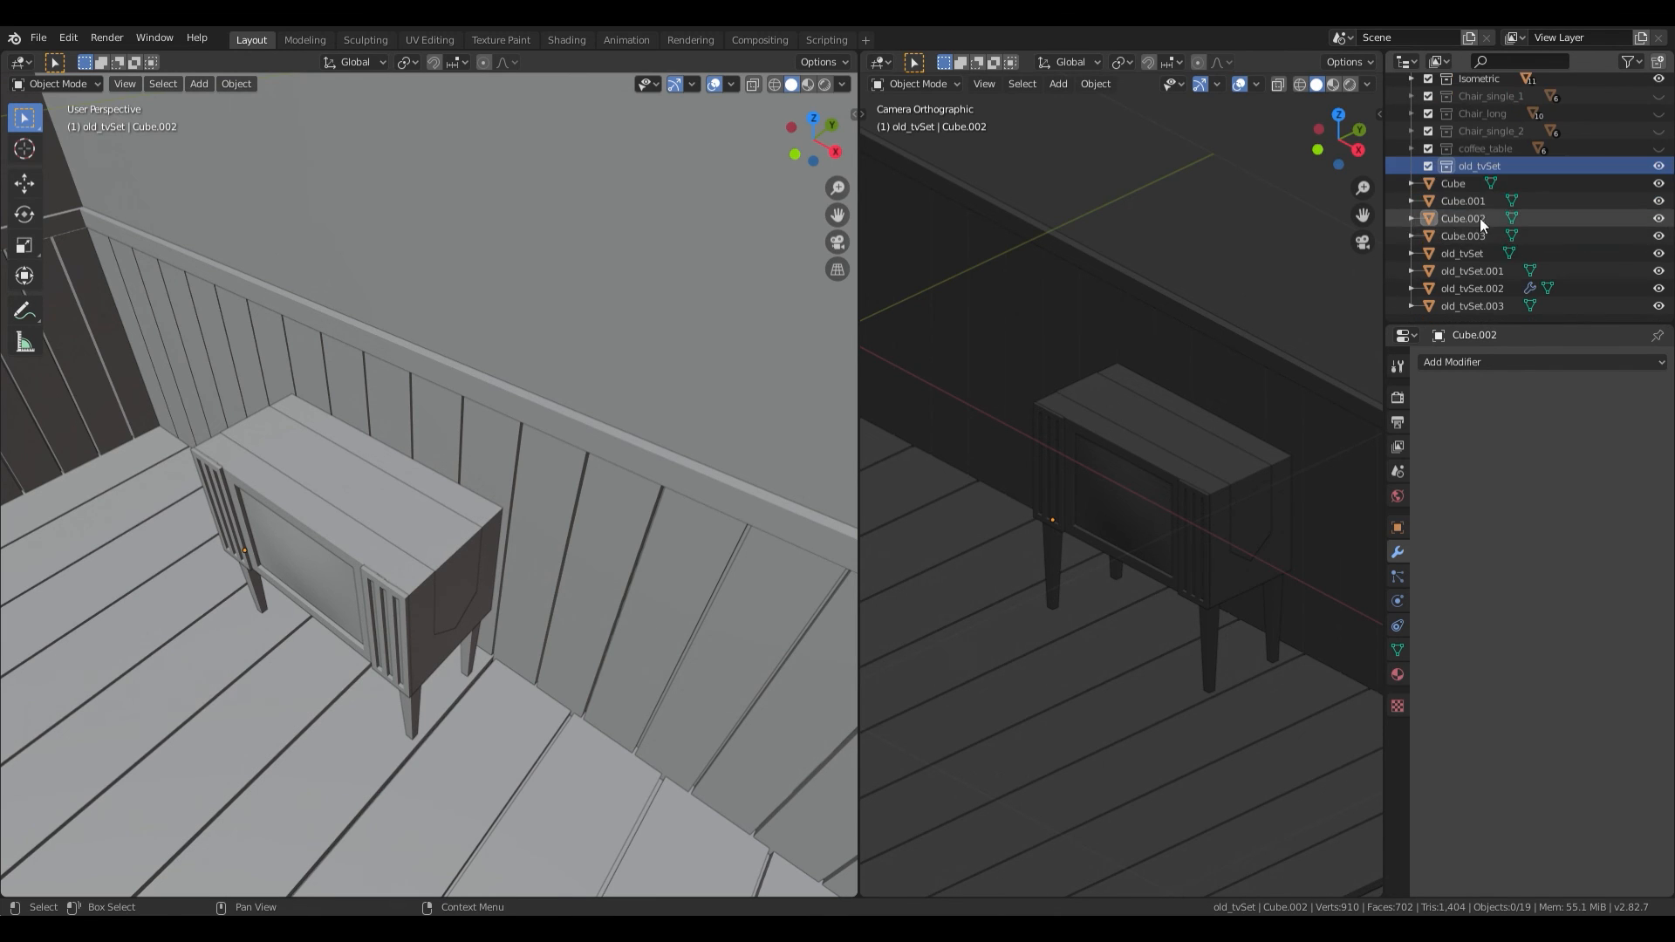
Step: Move all loose TV objects, from Cube through old_tvSet.003, into the old_tvSet collection
{"action": "left_click", "coordinate": [1454, 183]}
{"action": "left_click", "coordinate": [1465, 305], "text": "shift"}
{"action": "left_click_drag", "start_coordinate": [1443, 194], "coordinate": [1472, 169]}
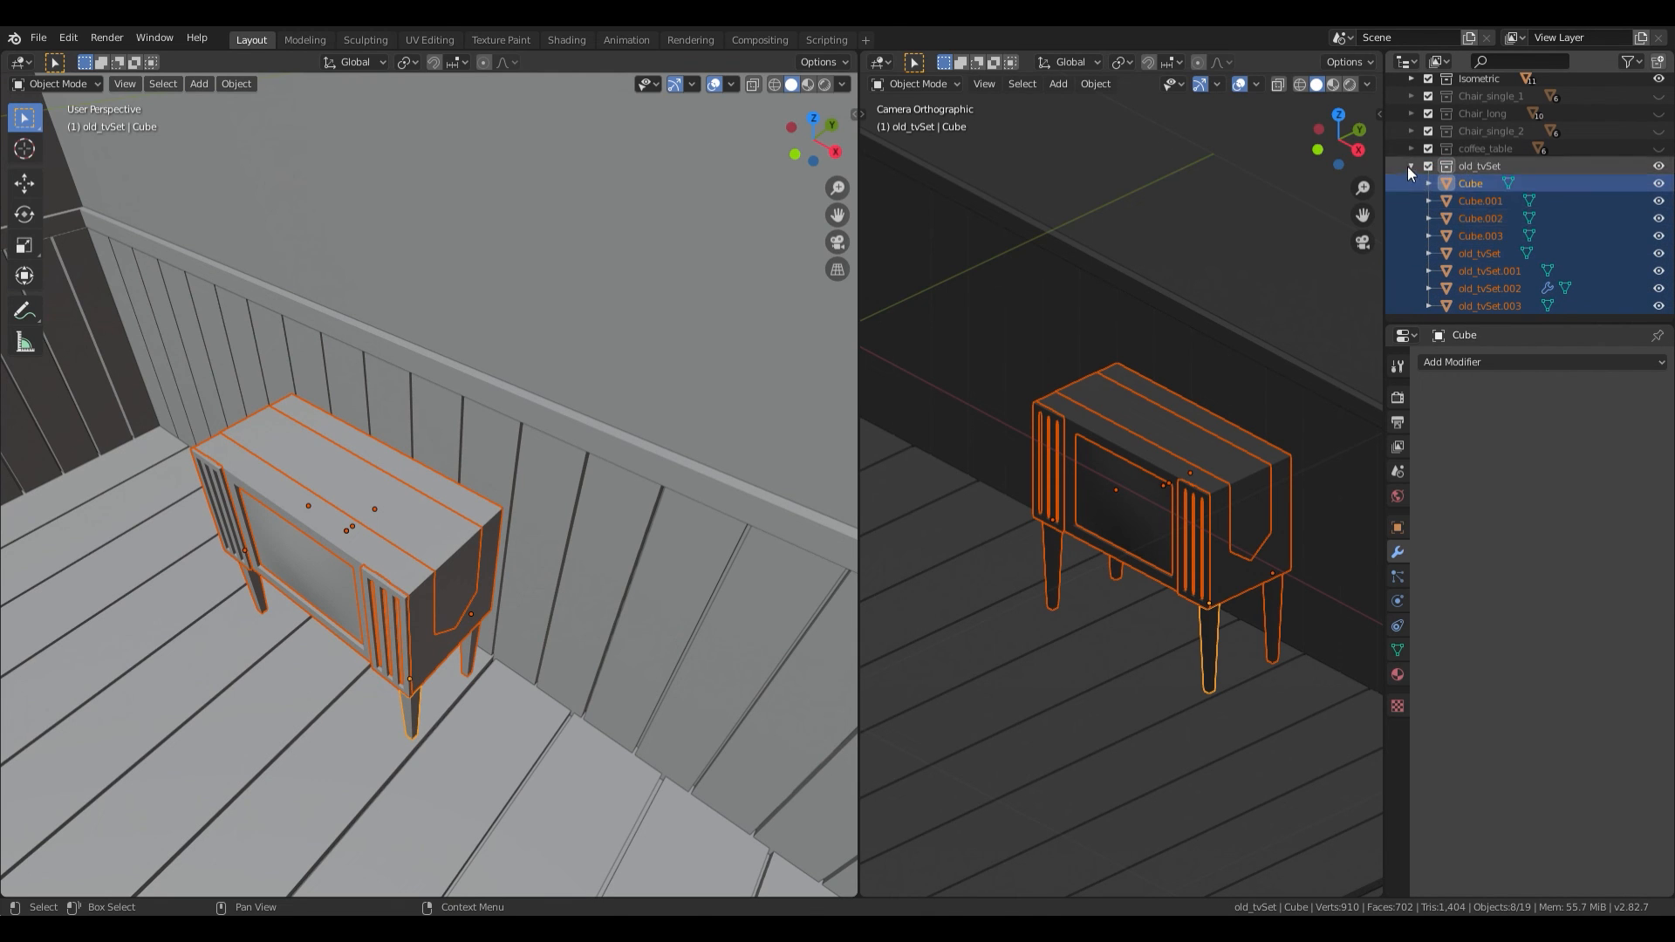
{"action": "left_click", "coordinate": [1398, 218]}
{"action": "left_click", "coordinate": [1484, 288]}
{"action": "left_click", "coordinate": [1486, 257]}
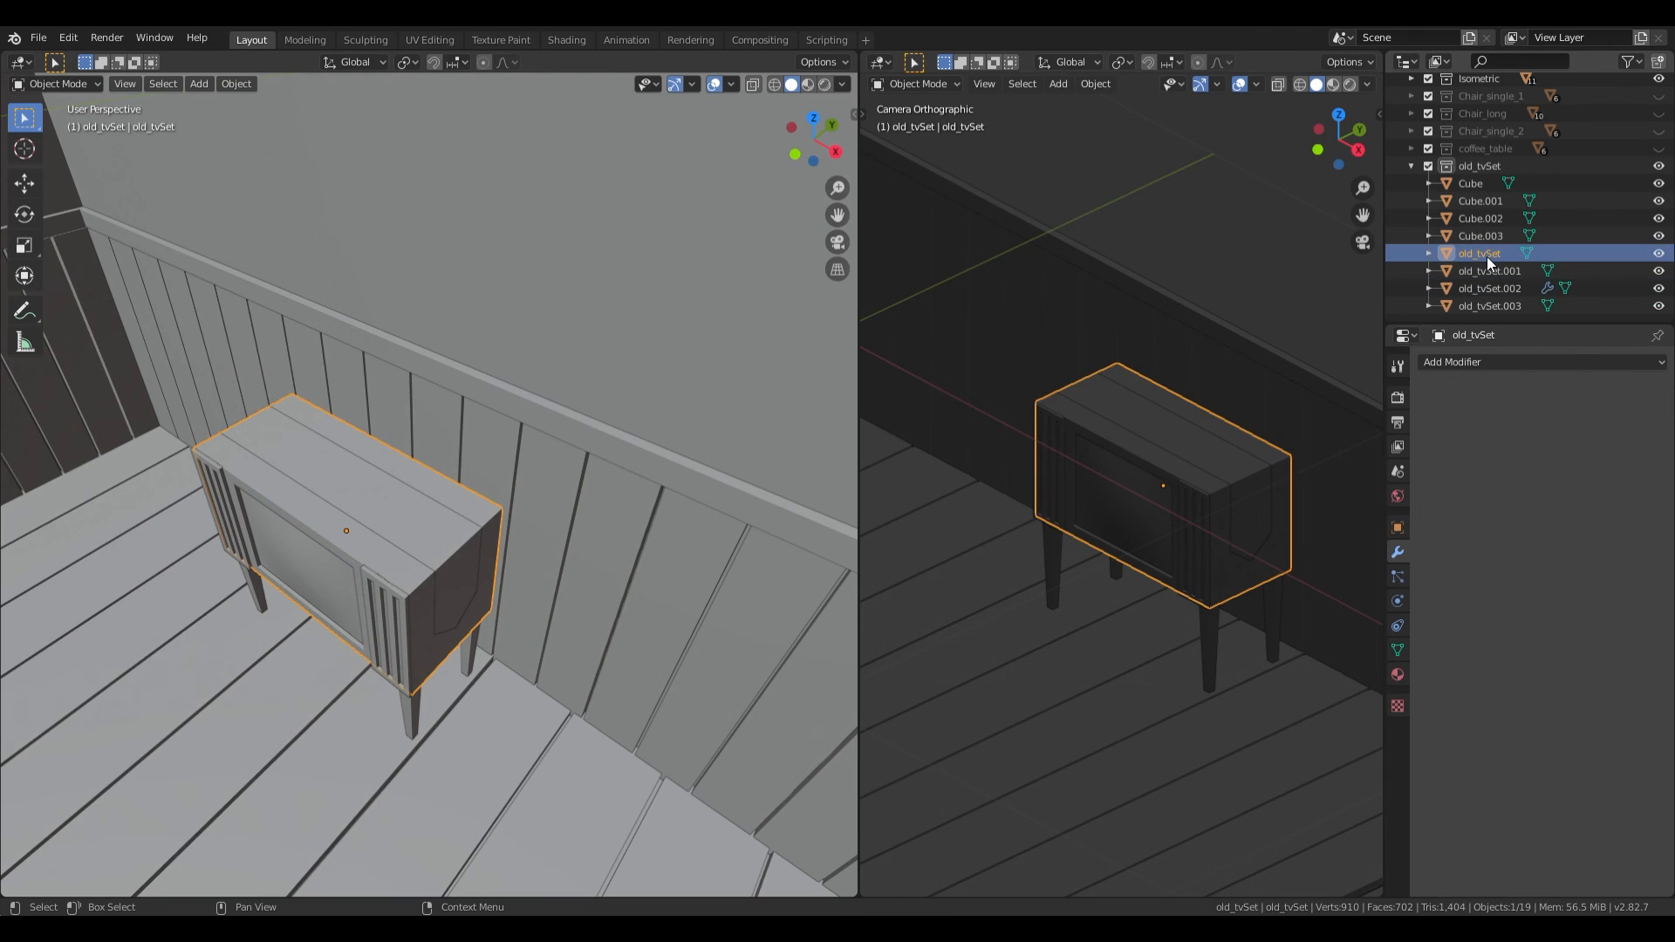
Step: Rename the slatted speaker object old_tvSet.001 as old_tvSet_speaker
{"action": "left_click", "coordinate": [1485, 273]}
{"action": "double_click", "coordinate": [1484, 272]}
{"action": "left_click_drag", "start_coordinate": [1521, 276], "coordinate": [1511, 276]}
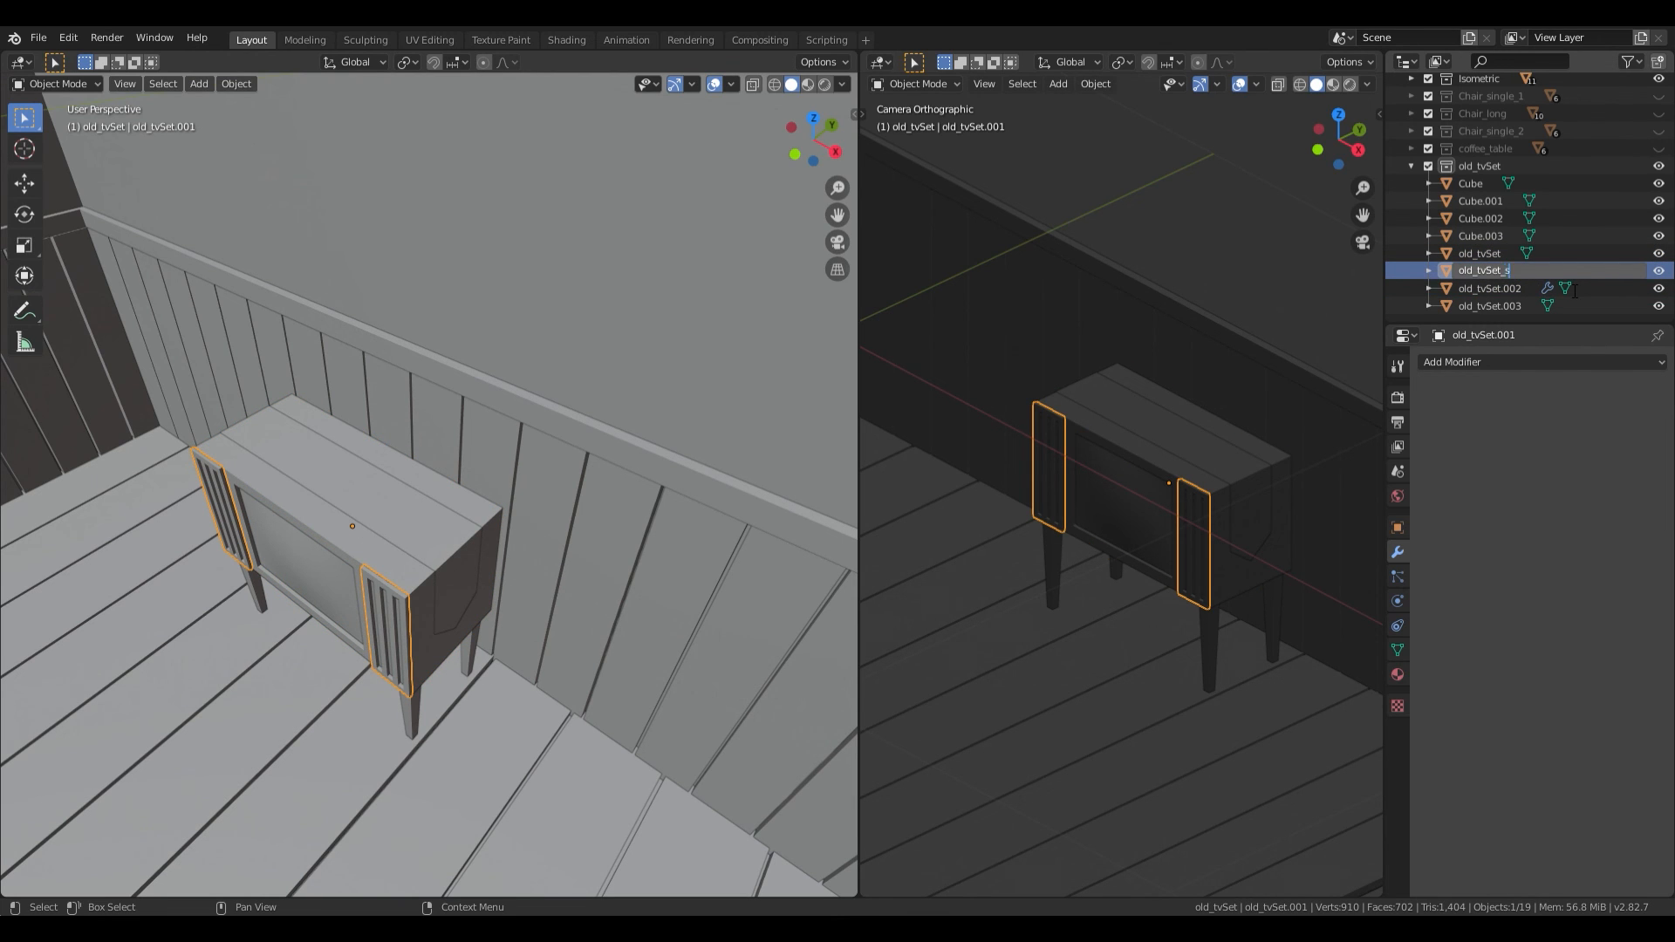
{"action": "key", "text": "Return"}
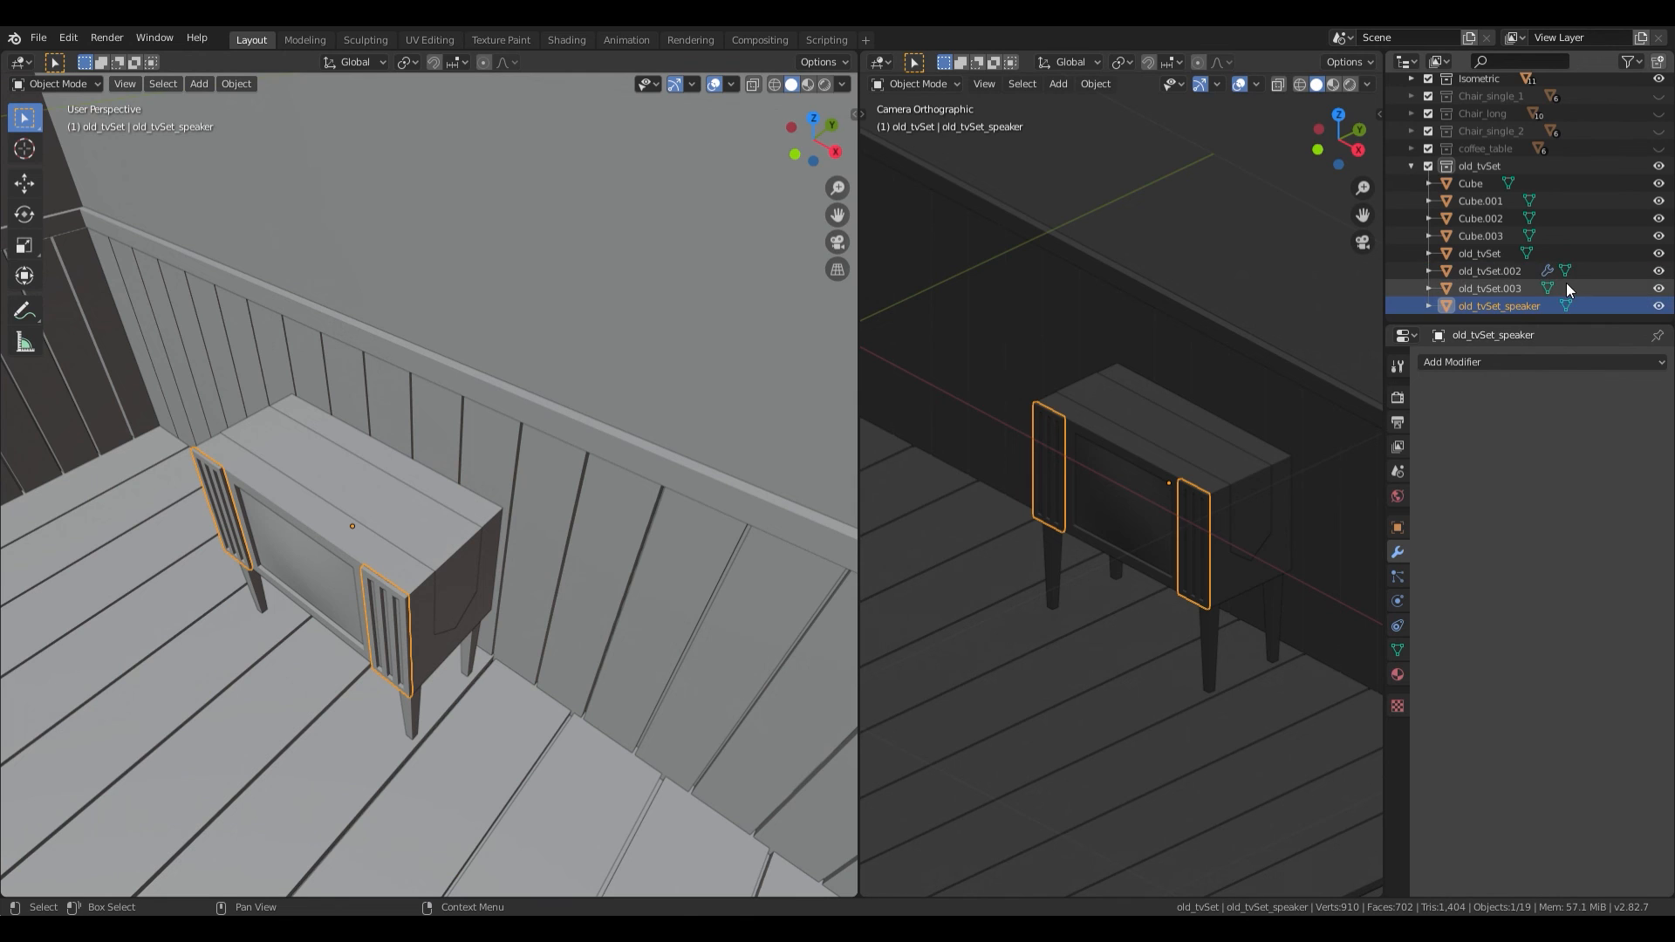
Step: Rename the screen object old_tvSet.002 as old_tvSet_screen
{"action": "left_click", "coordinate": [1514, 276]}
{"action": "double_click", "coordinate": [1514, 274]}
{"action": "left_click", "coordinate": [1538, 277]}
{"action": "key", "text": "BackSpace"}
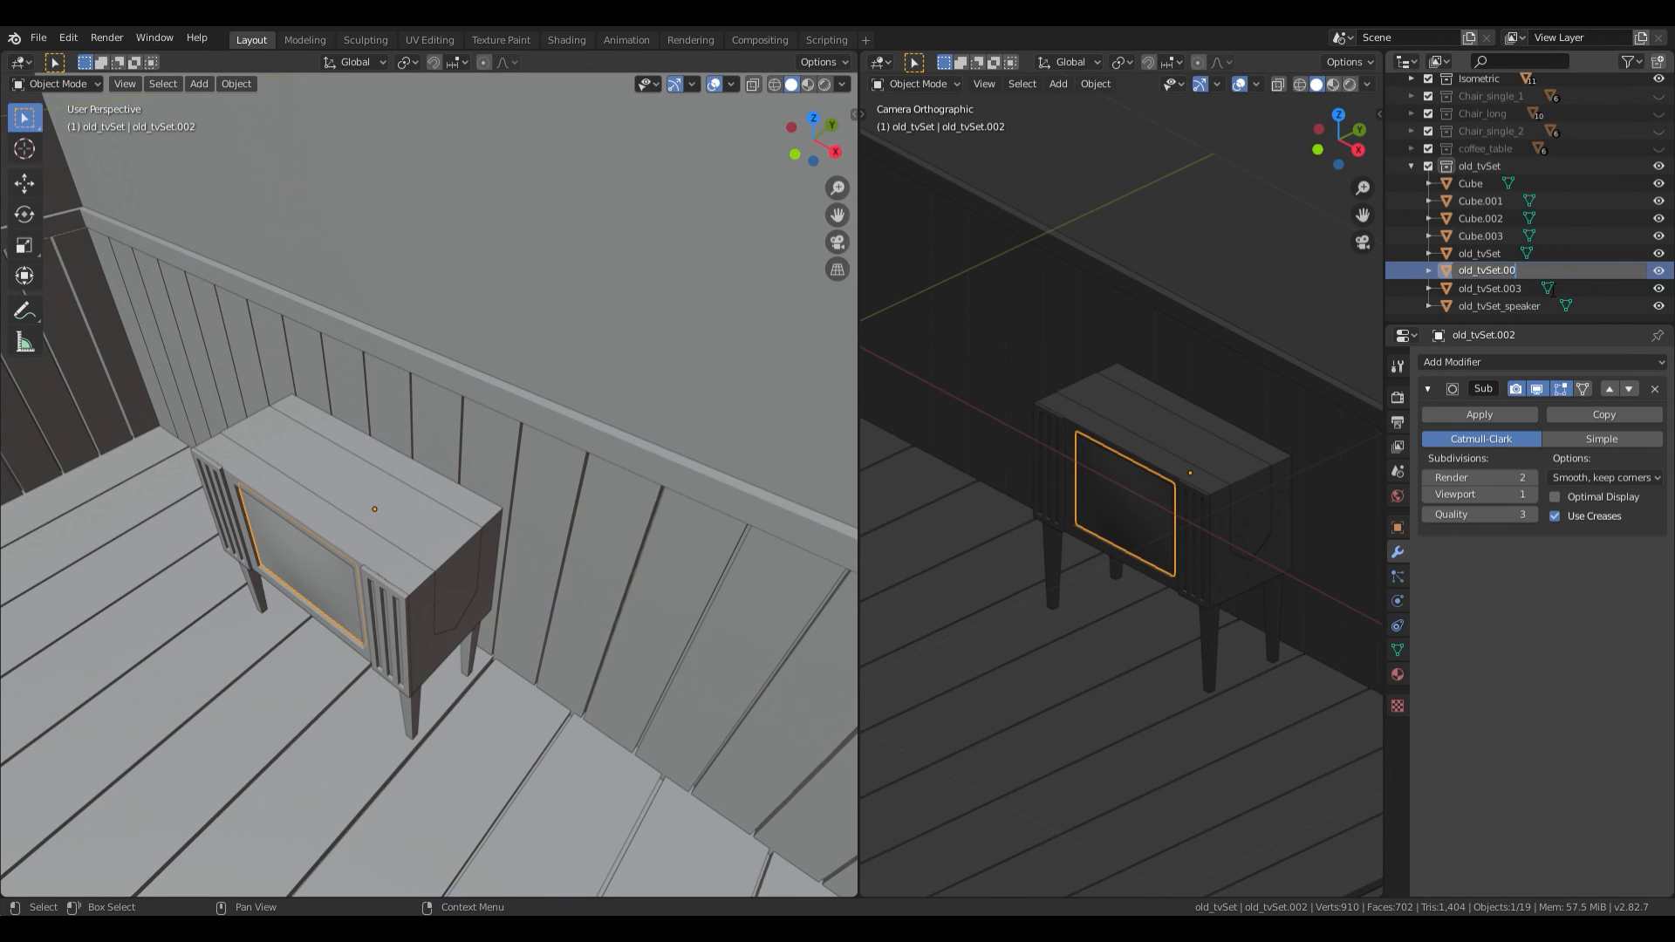
{"action": "type", "text": "_screen"}
{"action": "key", "text": "Return"}
Step: Rename the cloth runner object old_tvSet.003 as old_tvSet_cloth
{"action": "left_click", "coordinate": [1536, 272]}
{"action": "double_click", "coordinate": [1535, 273]}
{"action": "left_click", "coordinate": [1537, 277]}
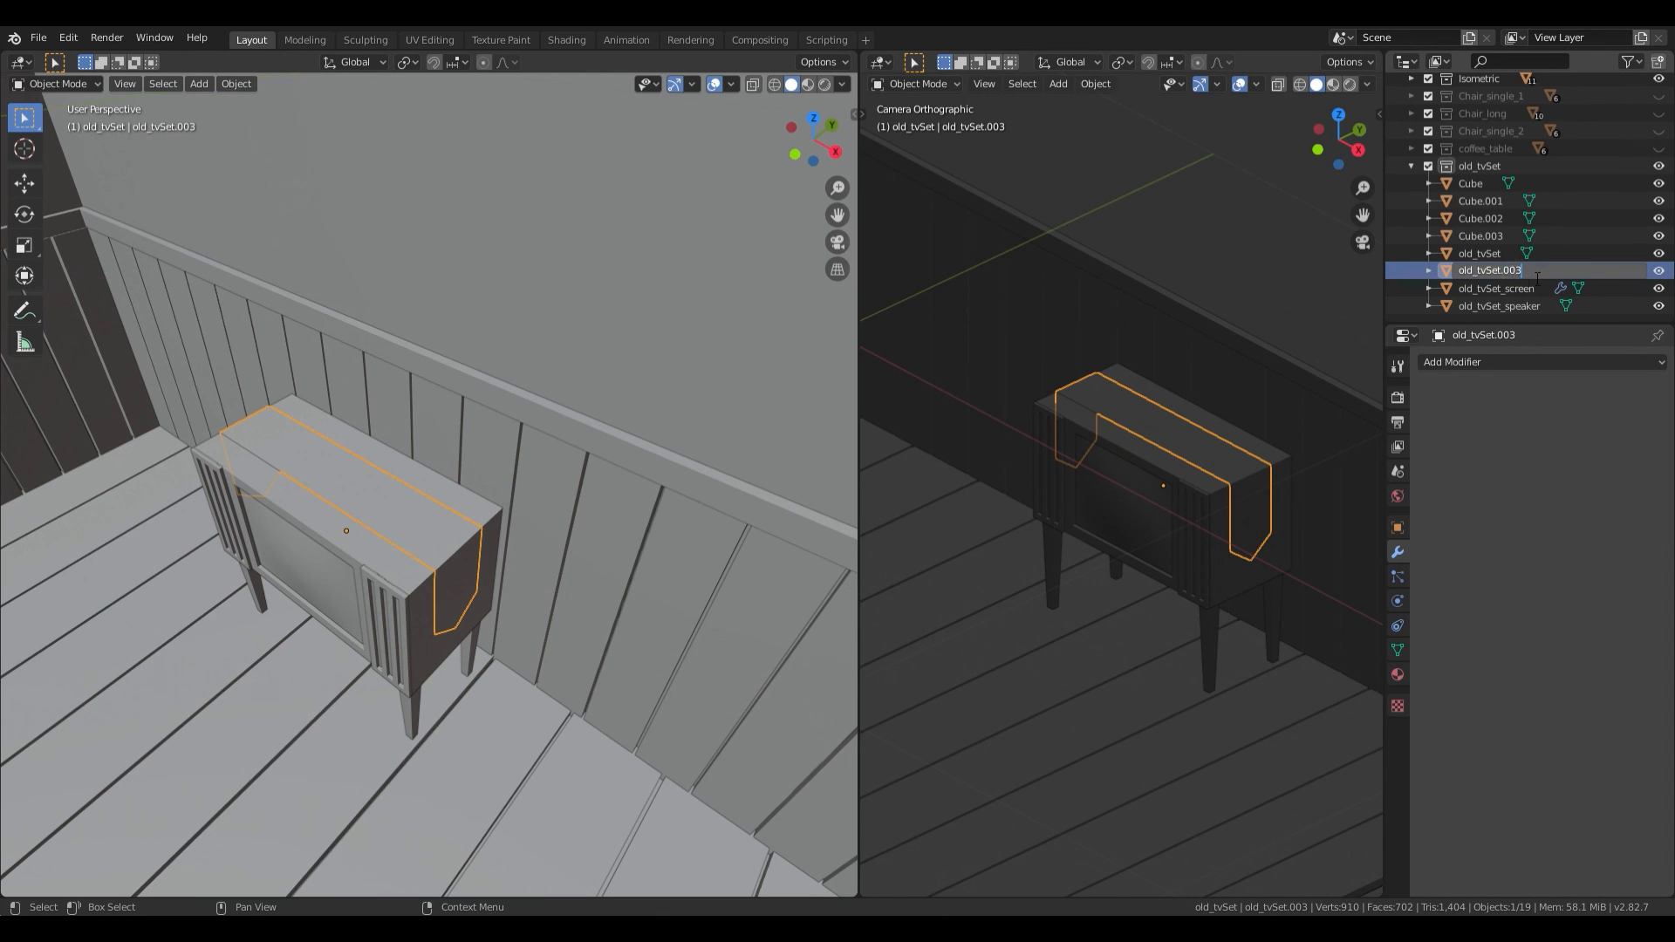
{"action": "key", "text": "shift+Left"}
{"action": "key", "text": "shift+Left"}
{"action": "key", "text": "shift+Left"}
{"action": "key", "text": "shift+Left"}
{"action": "type", "text": "_cloth"}
{"action": "key", "text": "Return"}
Step: Rename the TV leg object Cube as tv_leg1
{"action": "left_click", "coordinate": [1489, 237]}
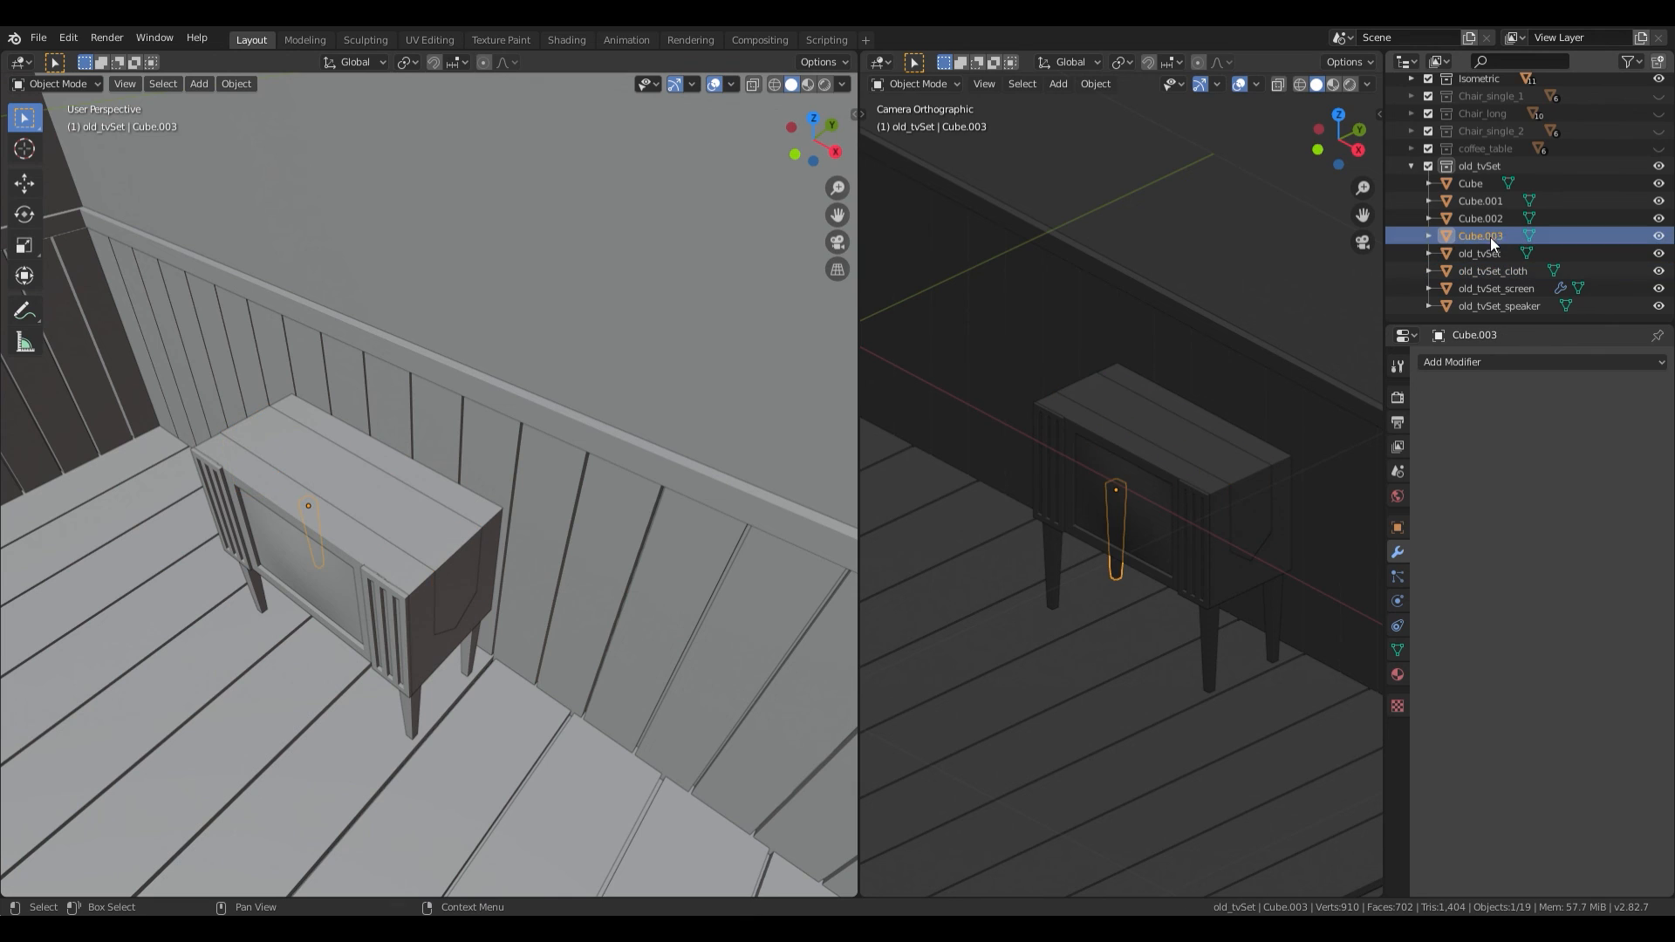
{"action": "left_click", "coordinate": [1474, 183]}
{"action": "double_click", "coordinate": [1477, 185]}
{"action": "type", "text": "tv"}
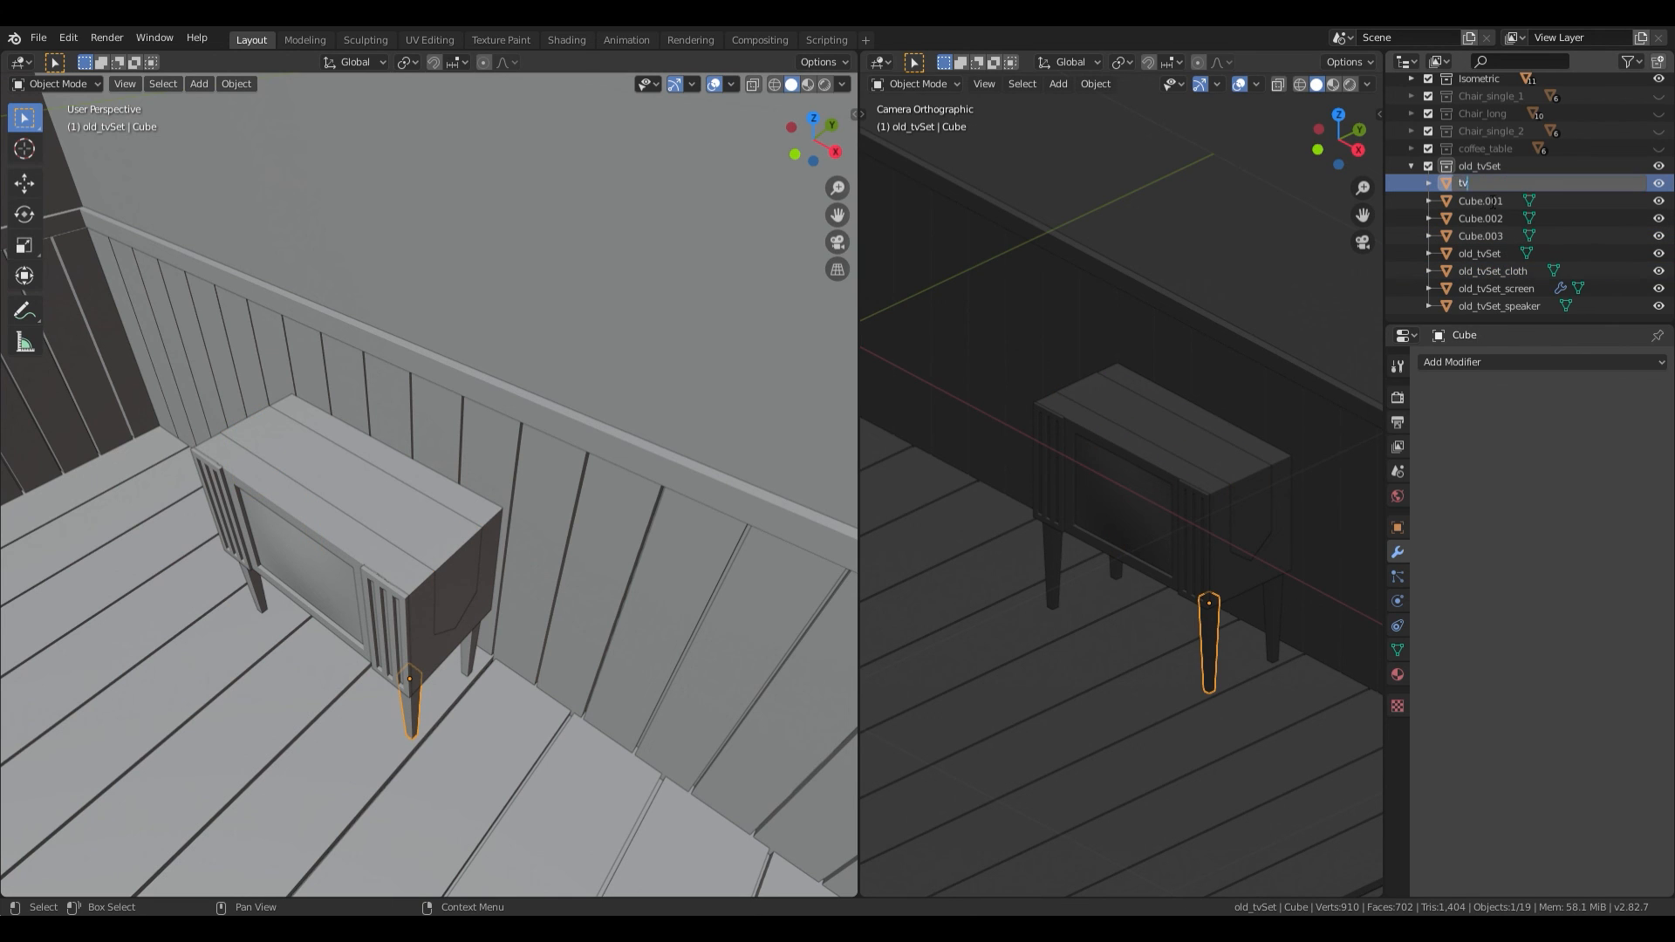
{"action": "type", "text": "_leg1"}
{"action": "key", "text": "Return"}
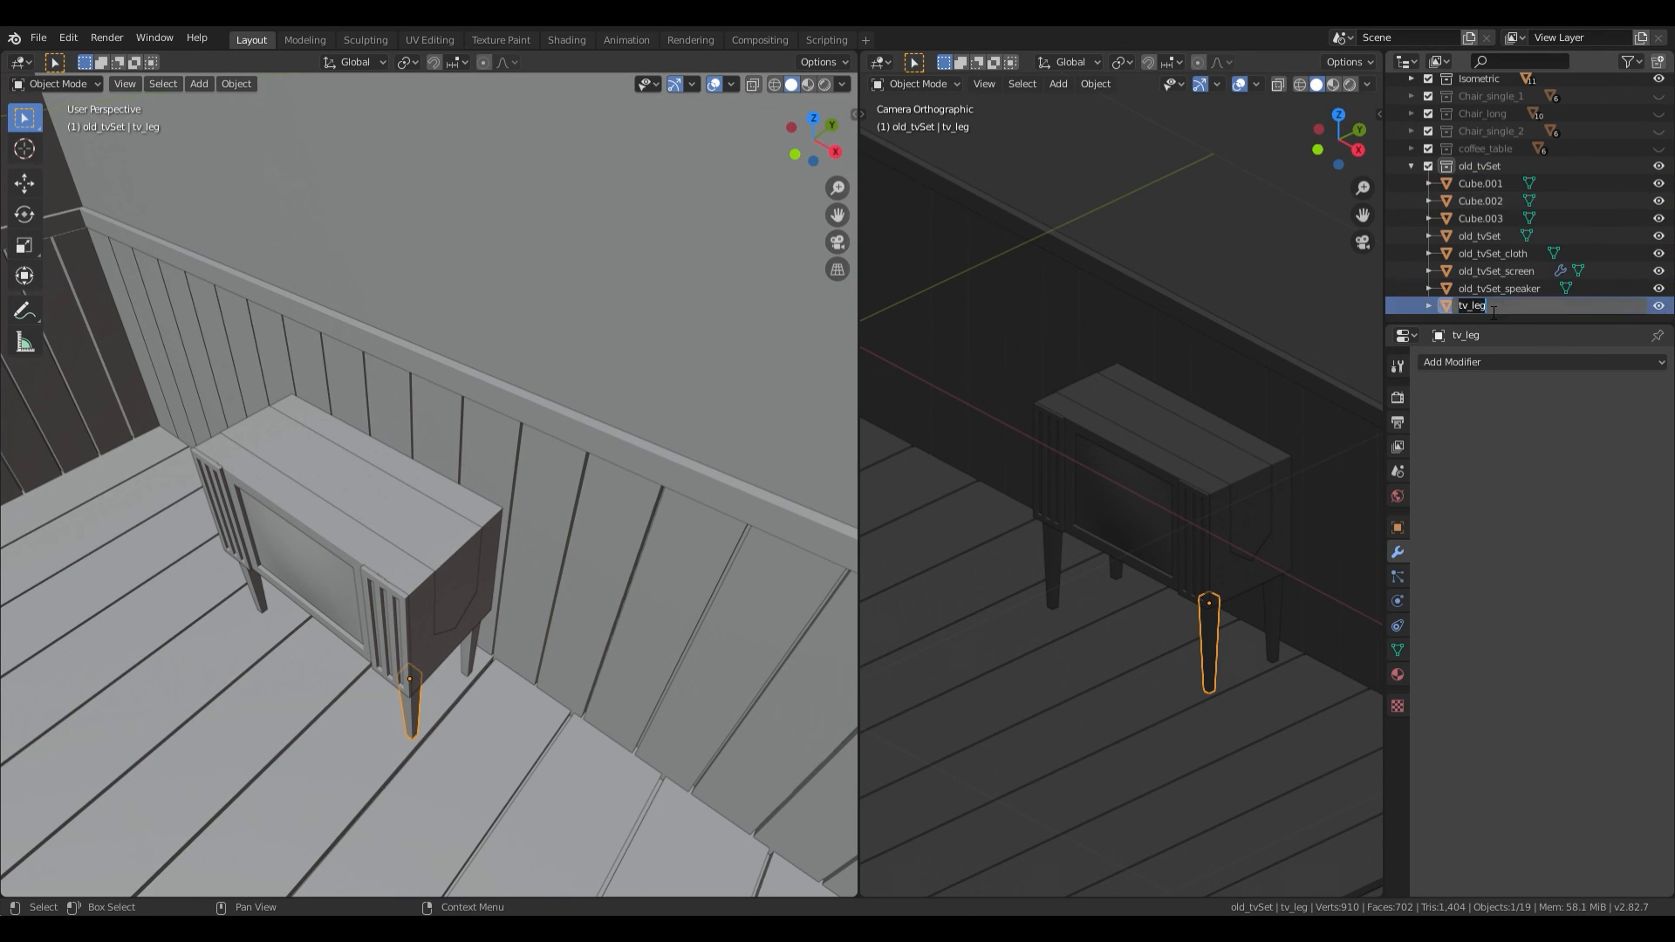
Step: Rename the leg objects Cube.001 and Cube.002 as tv_leg2 and tv_leg3
{"action": "left_click", "coordinate": [1483, 181]}
{"action": "double_click", "coordinate": [1483, 183]}
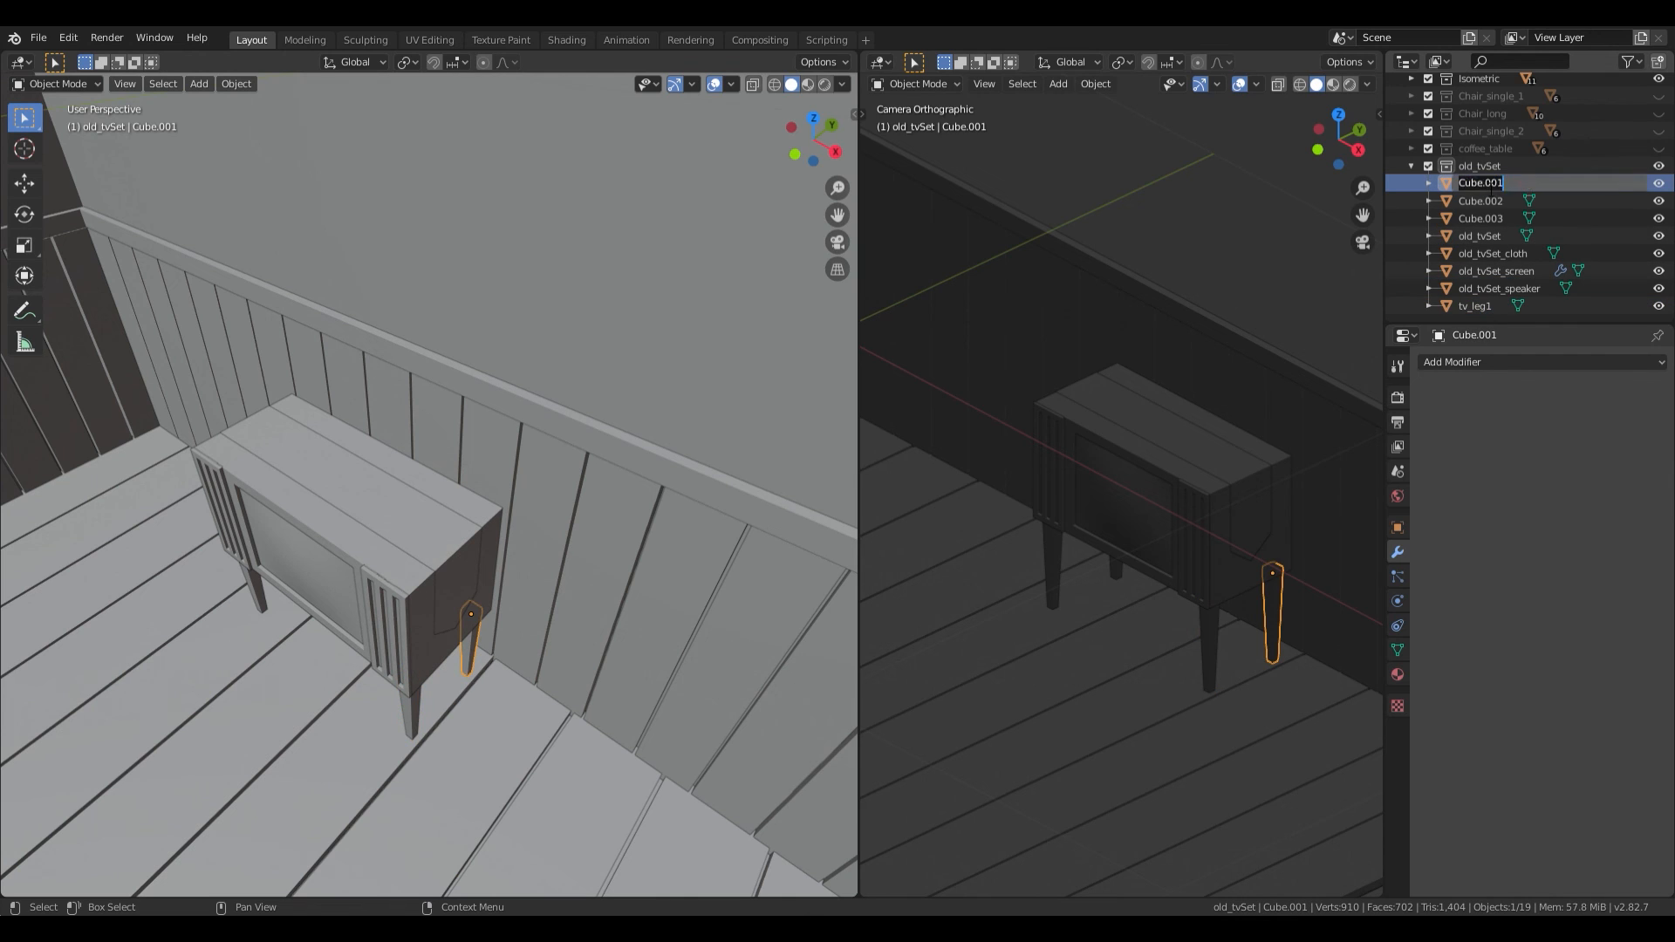
{"action": "type", "text": "tv_leg2"}
{"action": "key", "text": "Return"}
{"action": "double_click", "coordinate": [1483, 182]}
{"action": "type", "text": "tv_leg3"}
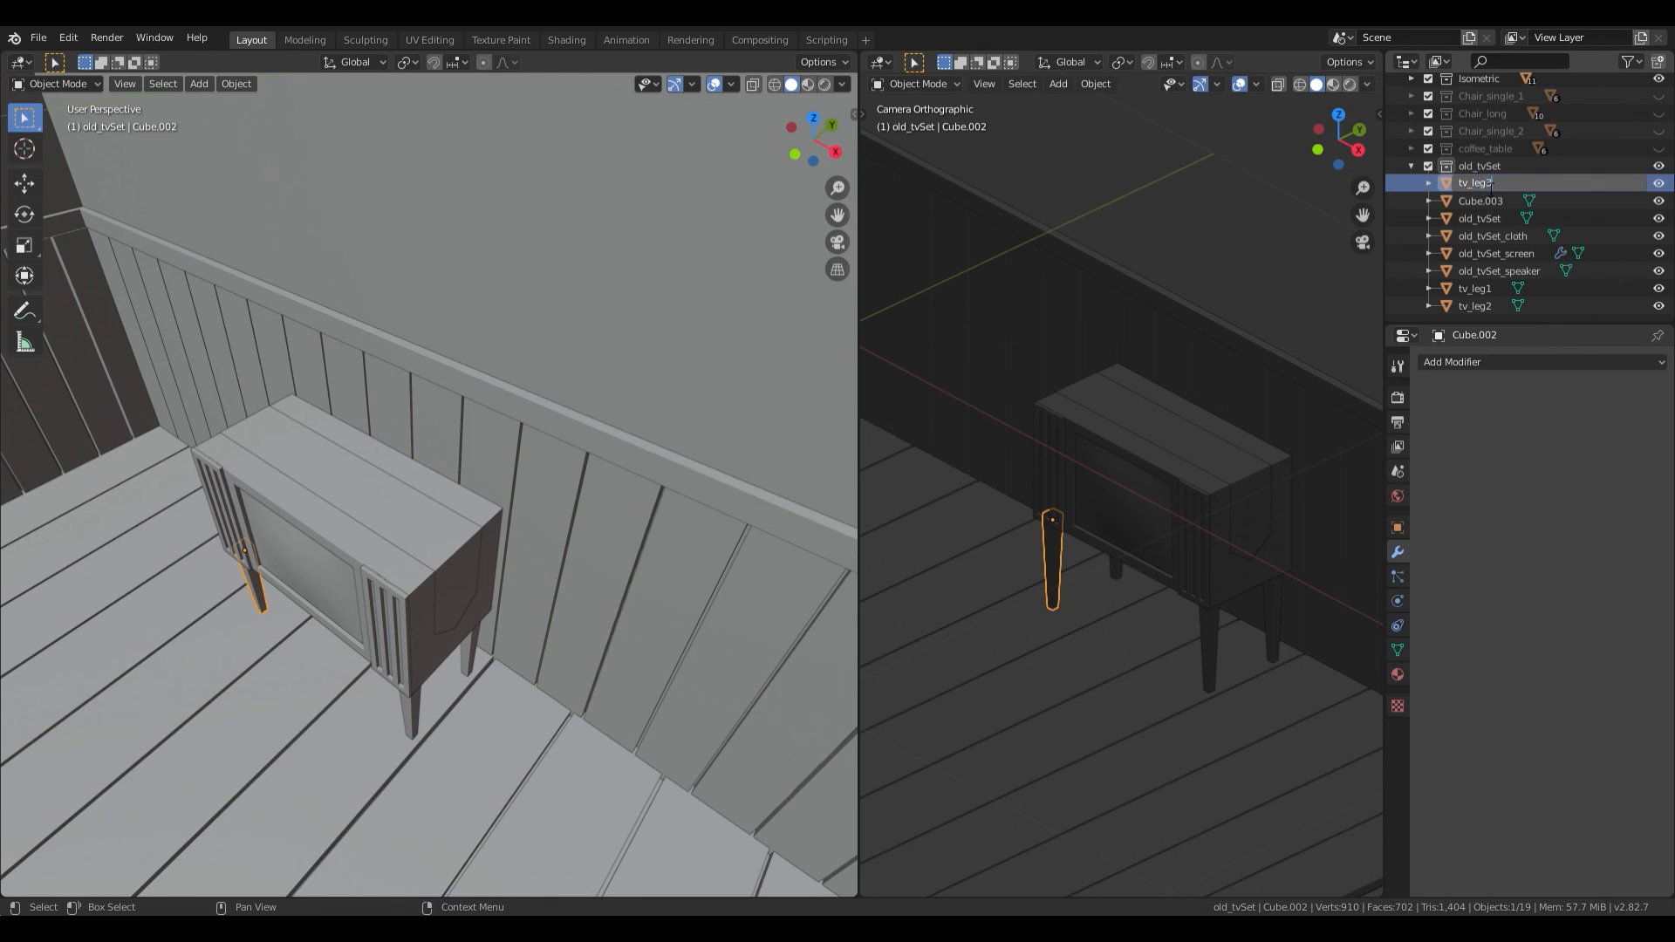
{"action": "key", "text": "Return"}
Step: Rename the last leg object, Cube.003, as tv_leg4 and collapse the old_tvSet collection
{"action": "left_click", "coordinate": [1483, 182]}
{"action": "double_click", "coordinate": [1482, 182]}
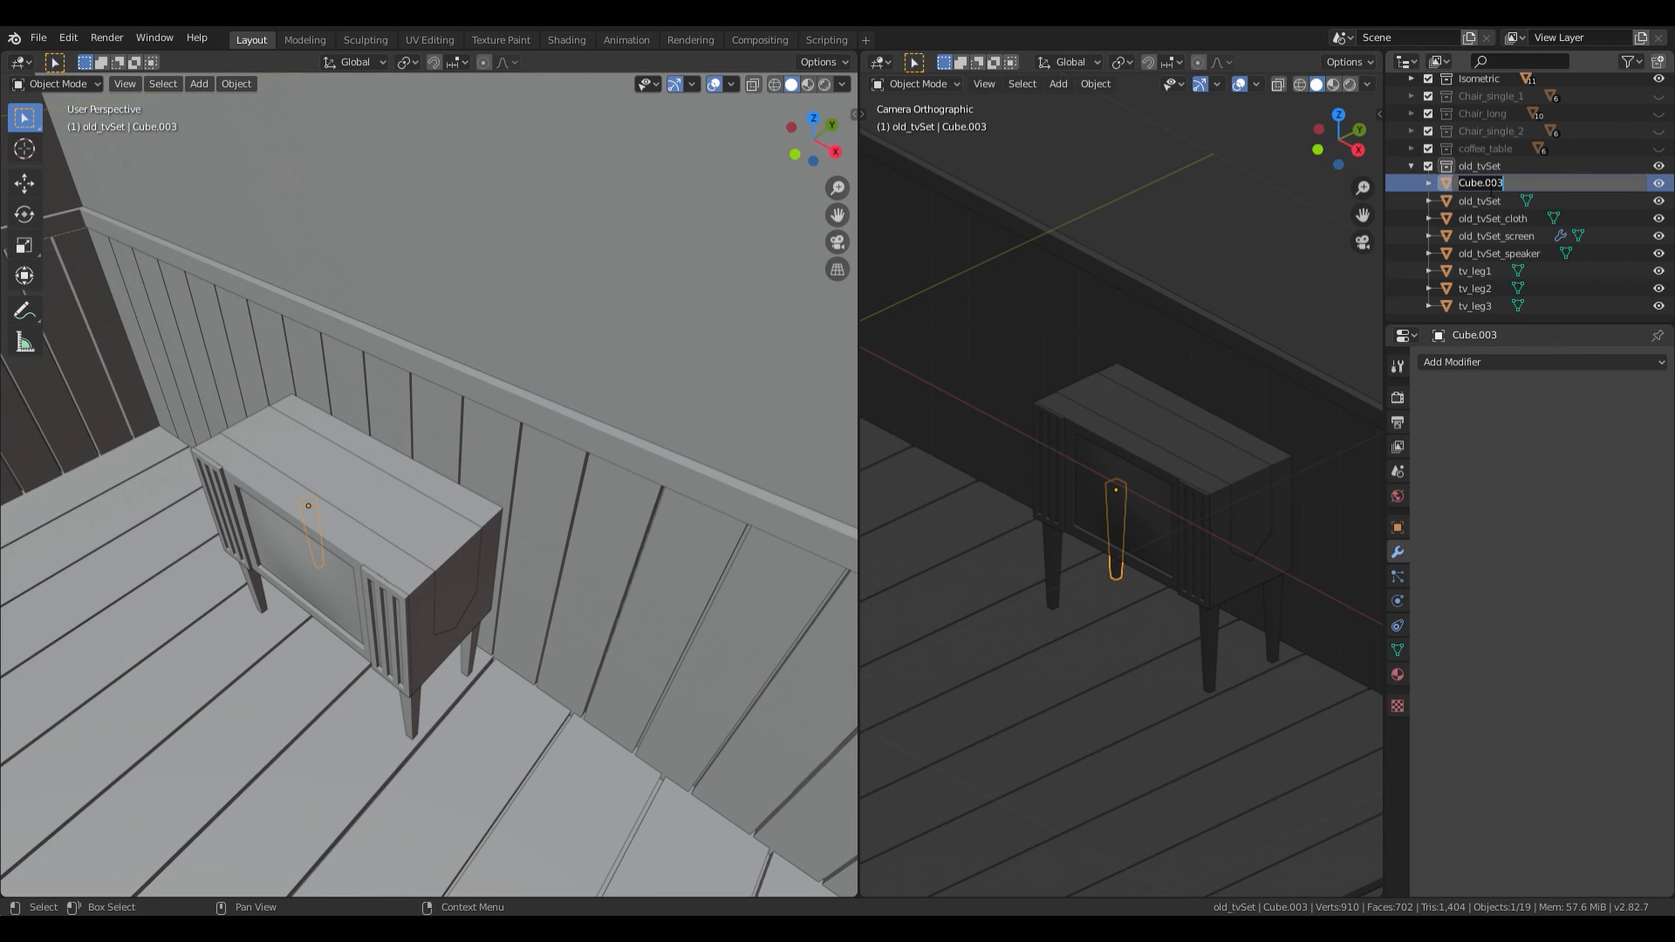
{"action": "type", "text": "tv_leg4"}
{"action": "key", "text": "Return"}
{"action": "left_click", "coordinate": [1412, 166]}
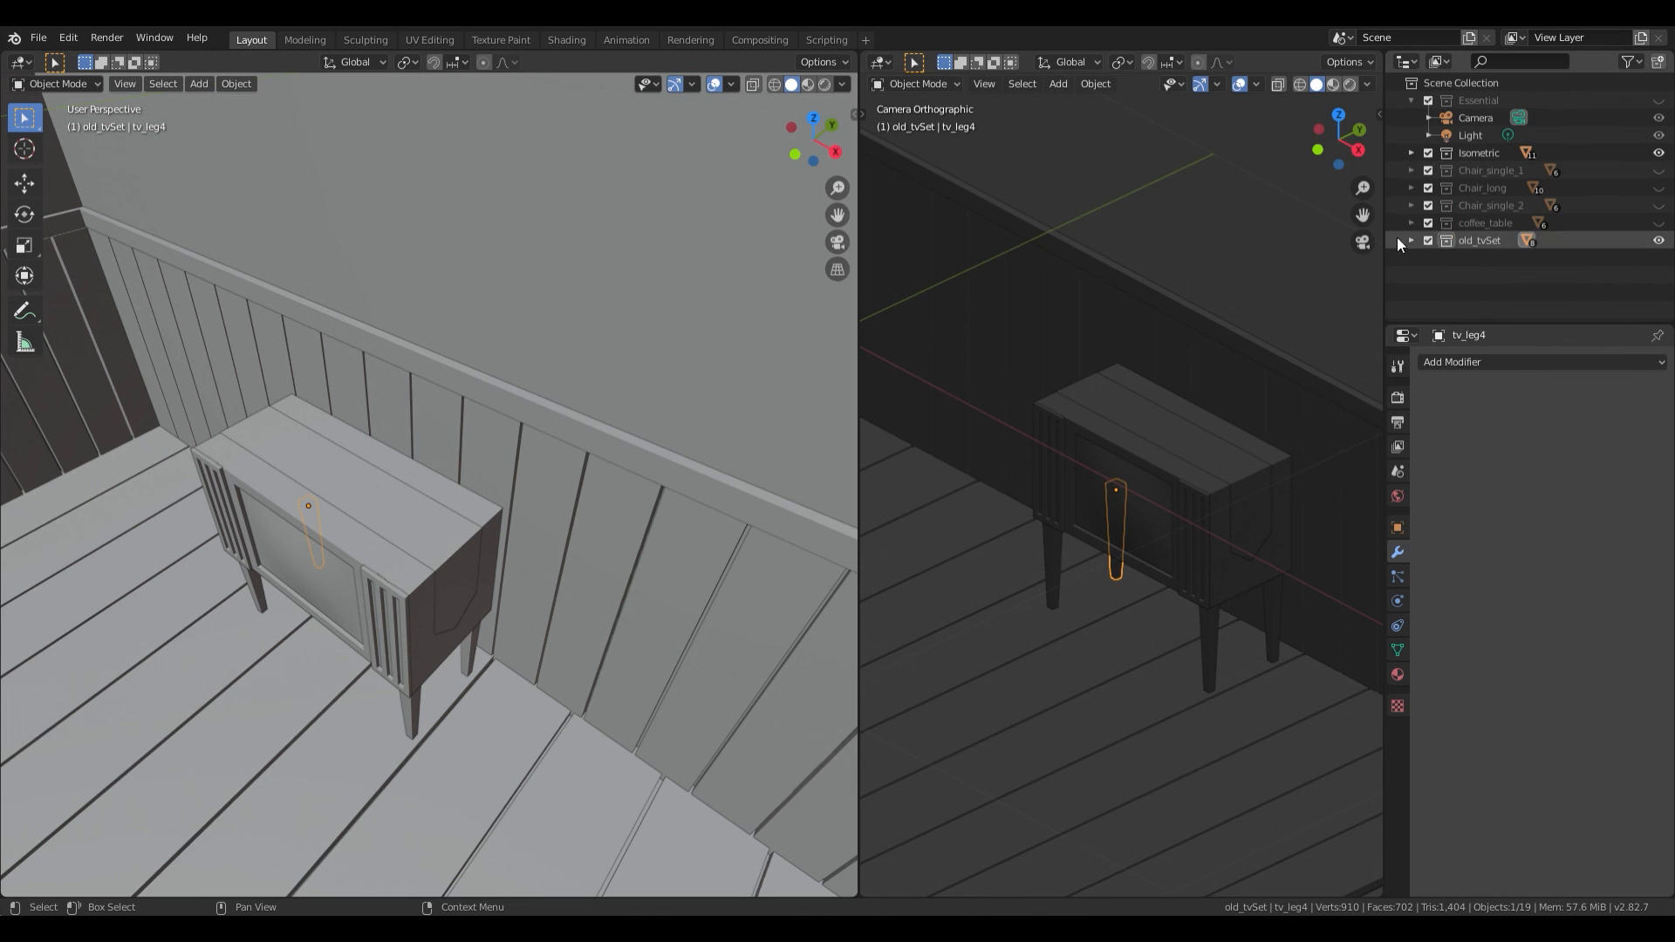
Step: Unhide the Chair_single_1, Chair_long, Chair_single_2 and coffee_table collections to show the whole room, and save the file
{"action": "scroll", "coordinate": [516, 532], "scroll_direction": "down", "scroll_amount": 10}
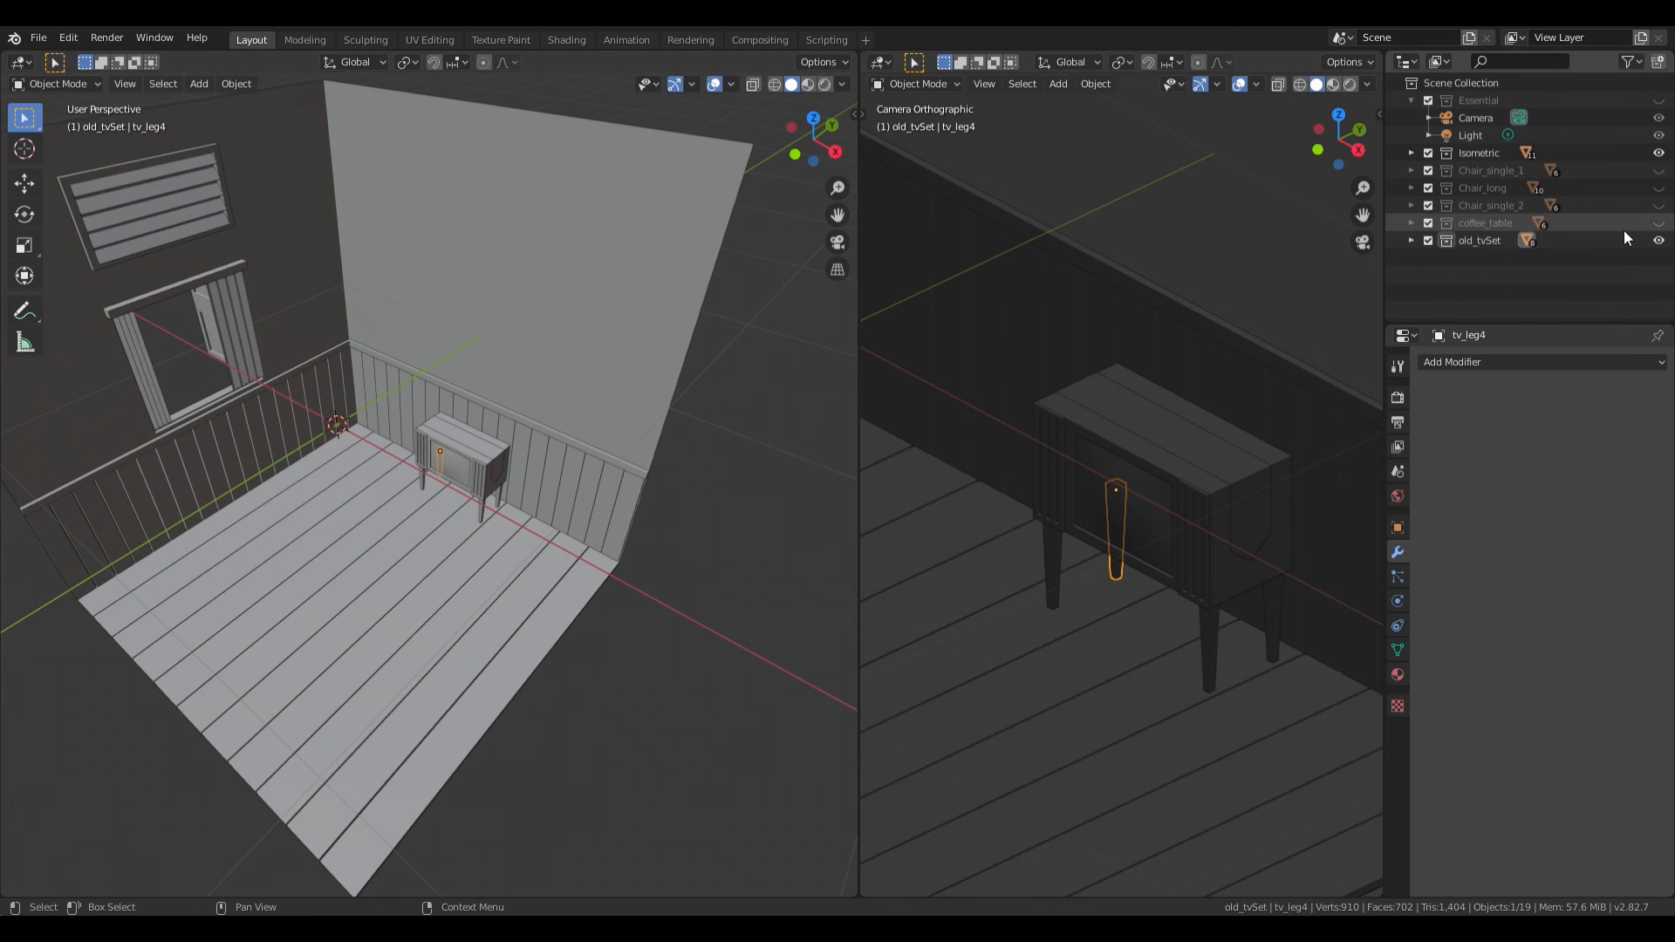
{"action": "left_click_drag", "start_coordinate": [1658, 223], "coordinate": [1658, 170]}
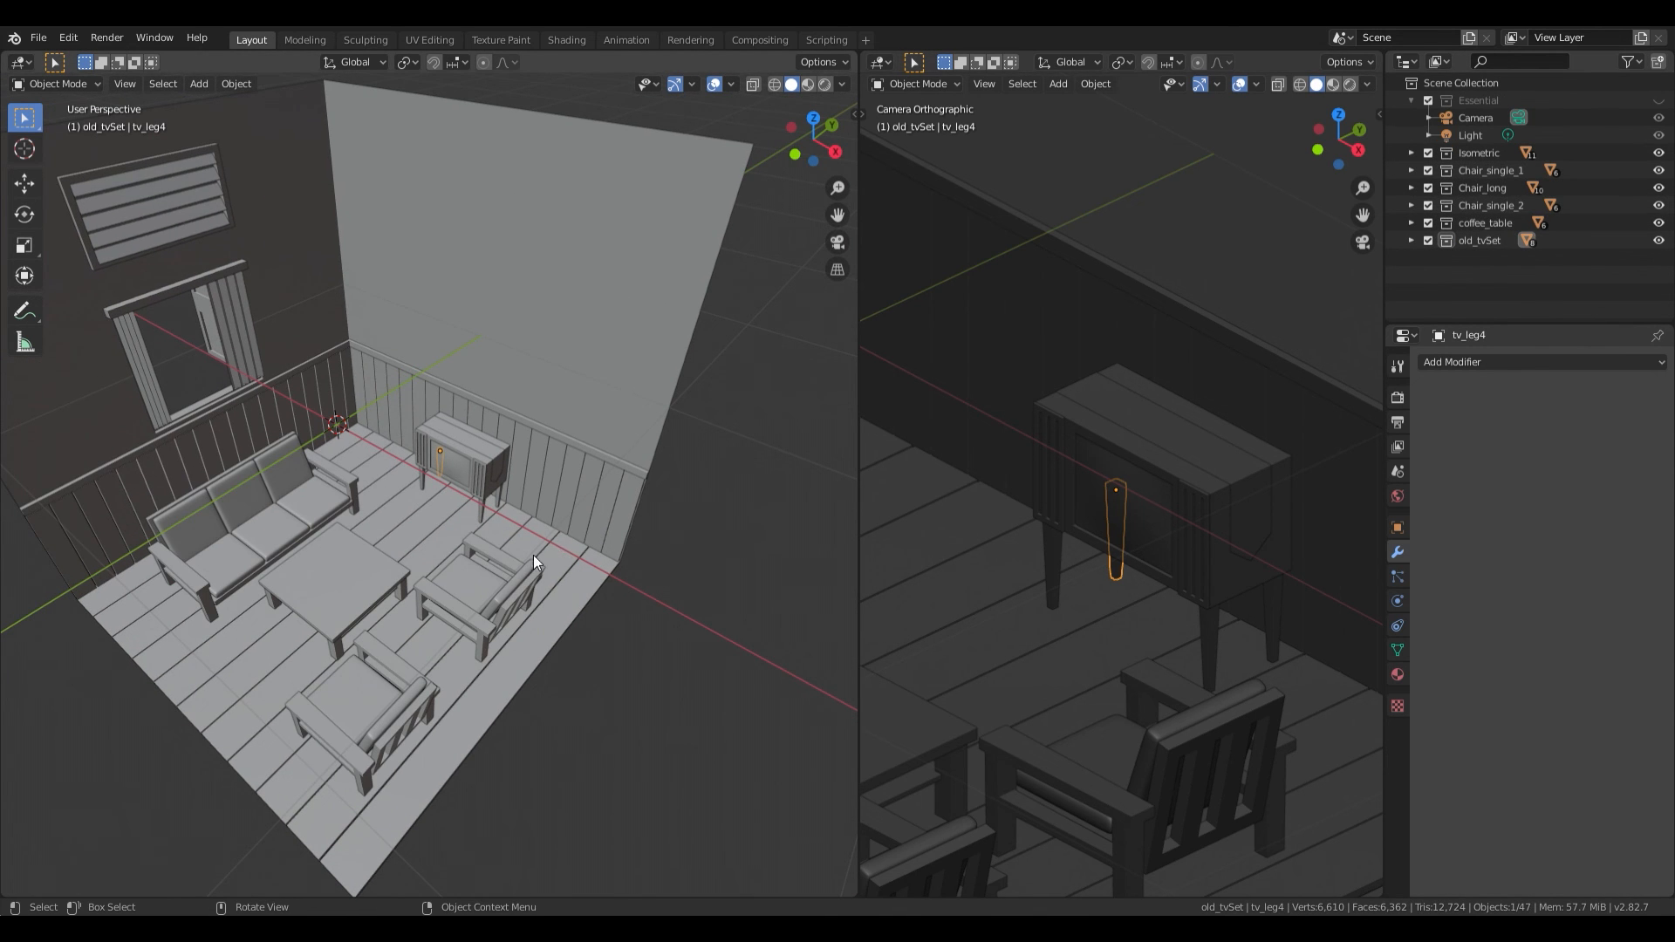
{"action": "middle_click_drag", "start_coordinate": [534, 560], "coordinate": [625, 518]}
{"action": "key", "text": "alt+a"}
{"action": "scroll", "coordinate": [601, 540], "scroll_direction": "up", "scroll_amount": 3}
{"action": "scroll", "coordinate": [1066, 575], "scroll_direction": "down", "scroll_amount": 5}
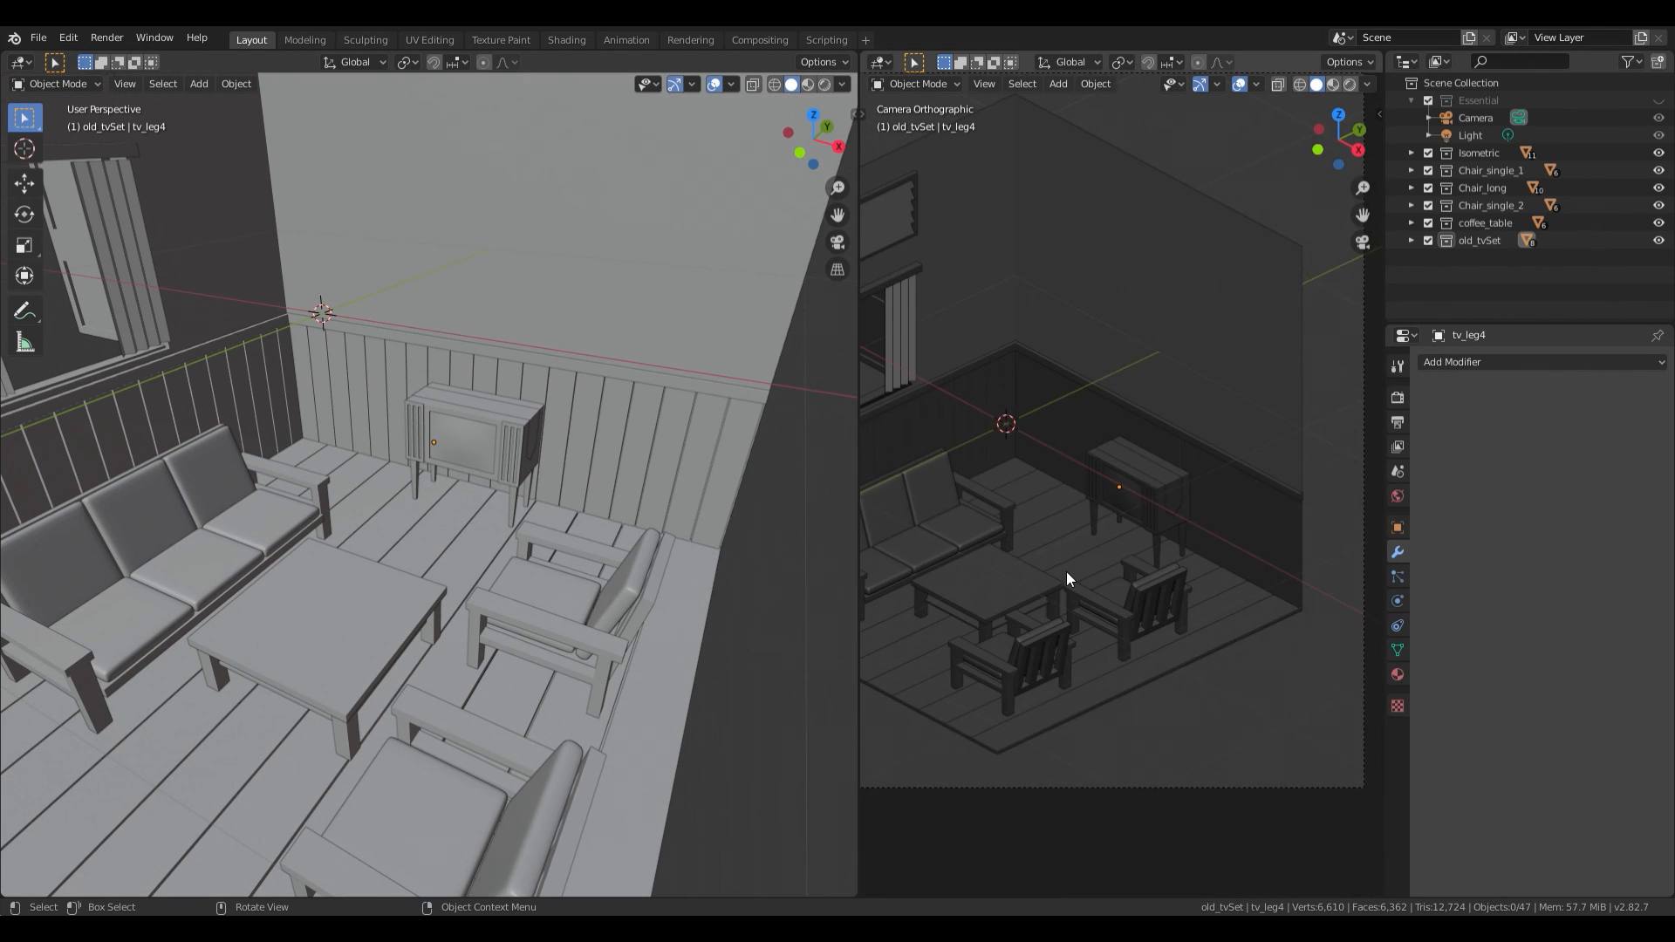
{"action": "middle_click_drag", "start_coordinate": [1065, 572], "coordinate": [1218, 574], "text": "shift"}
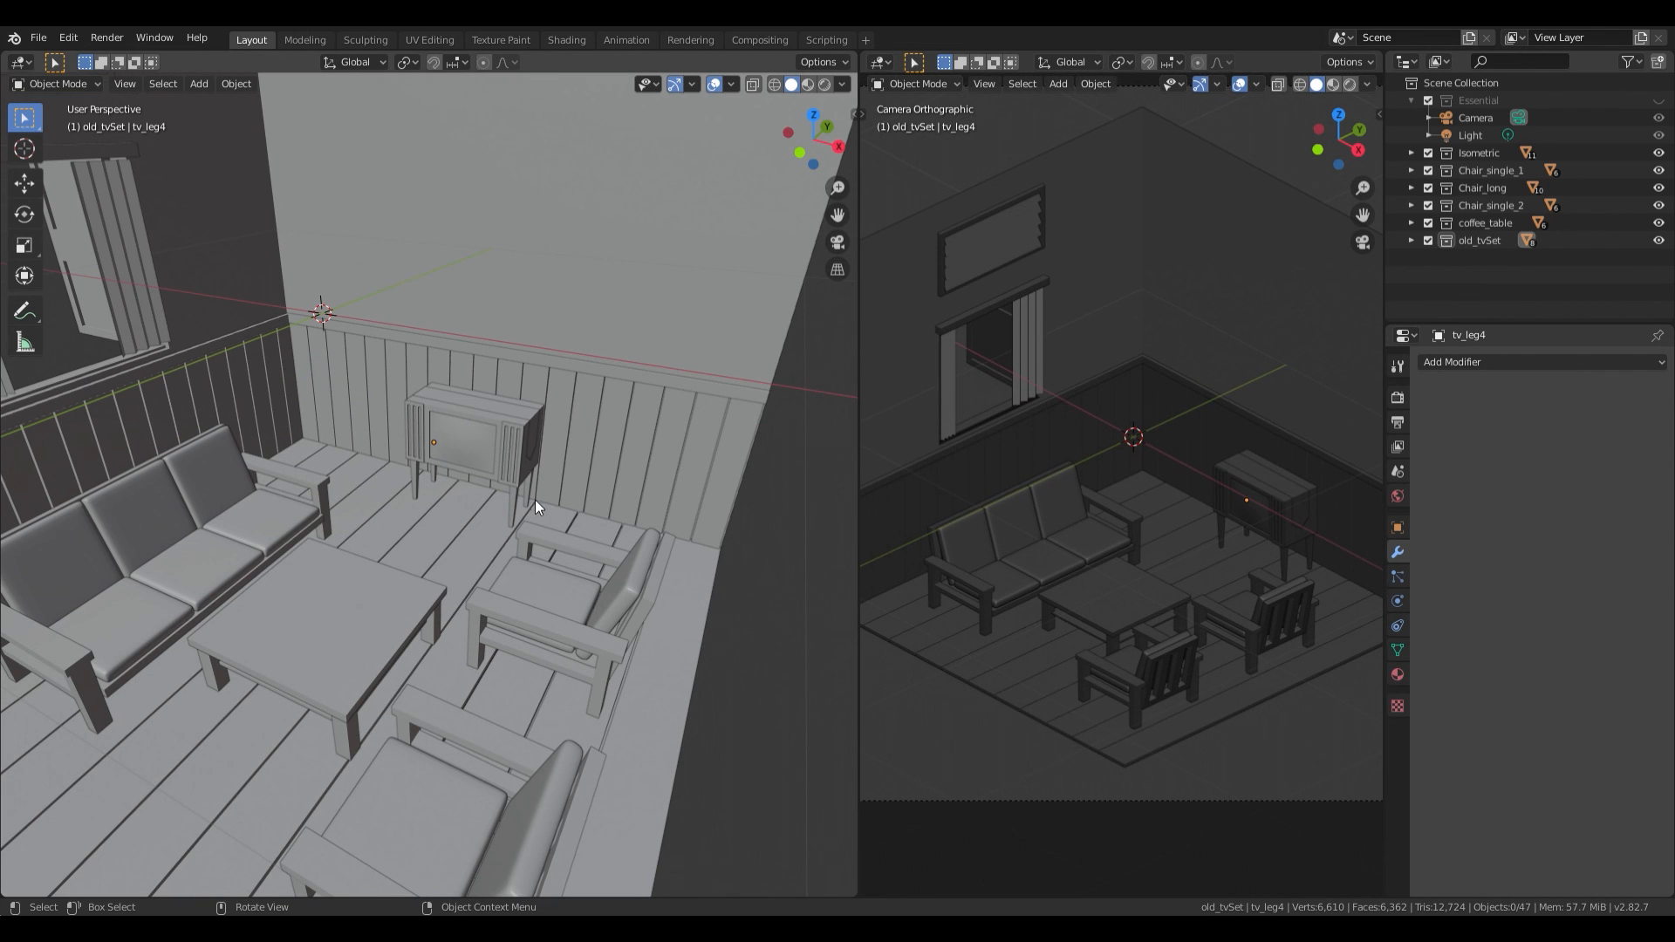
{"action": "left_click", "coordinate": [38, 37]}
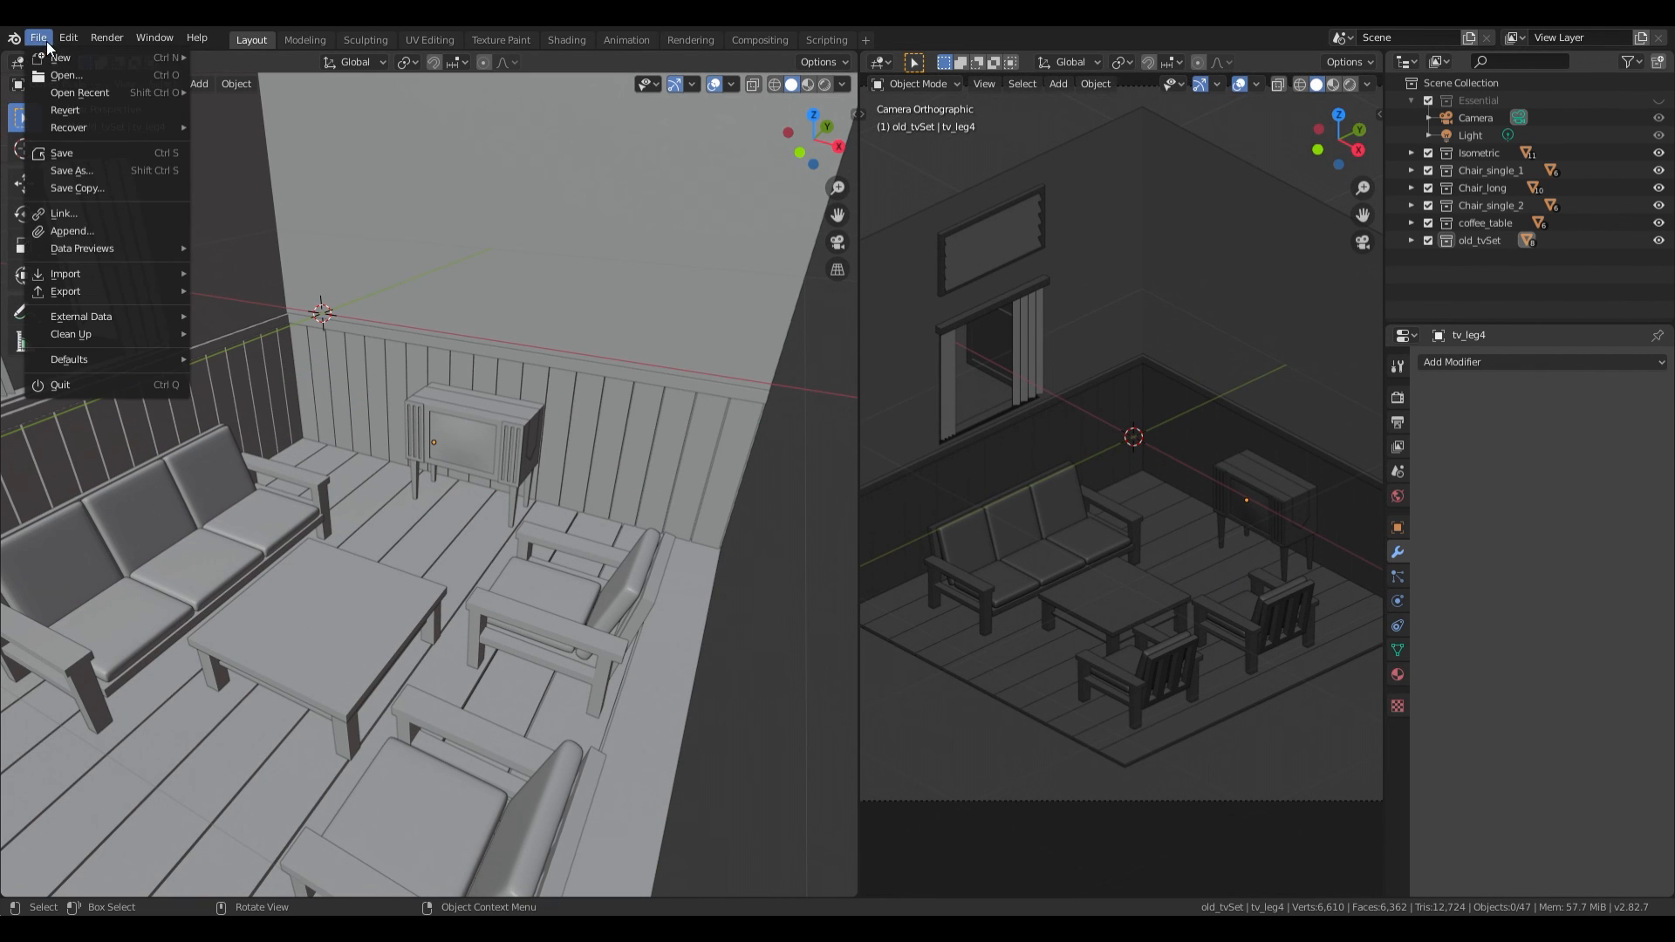
{"action": "left_click", "coordinate": [70, 155]}
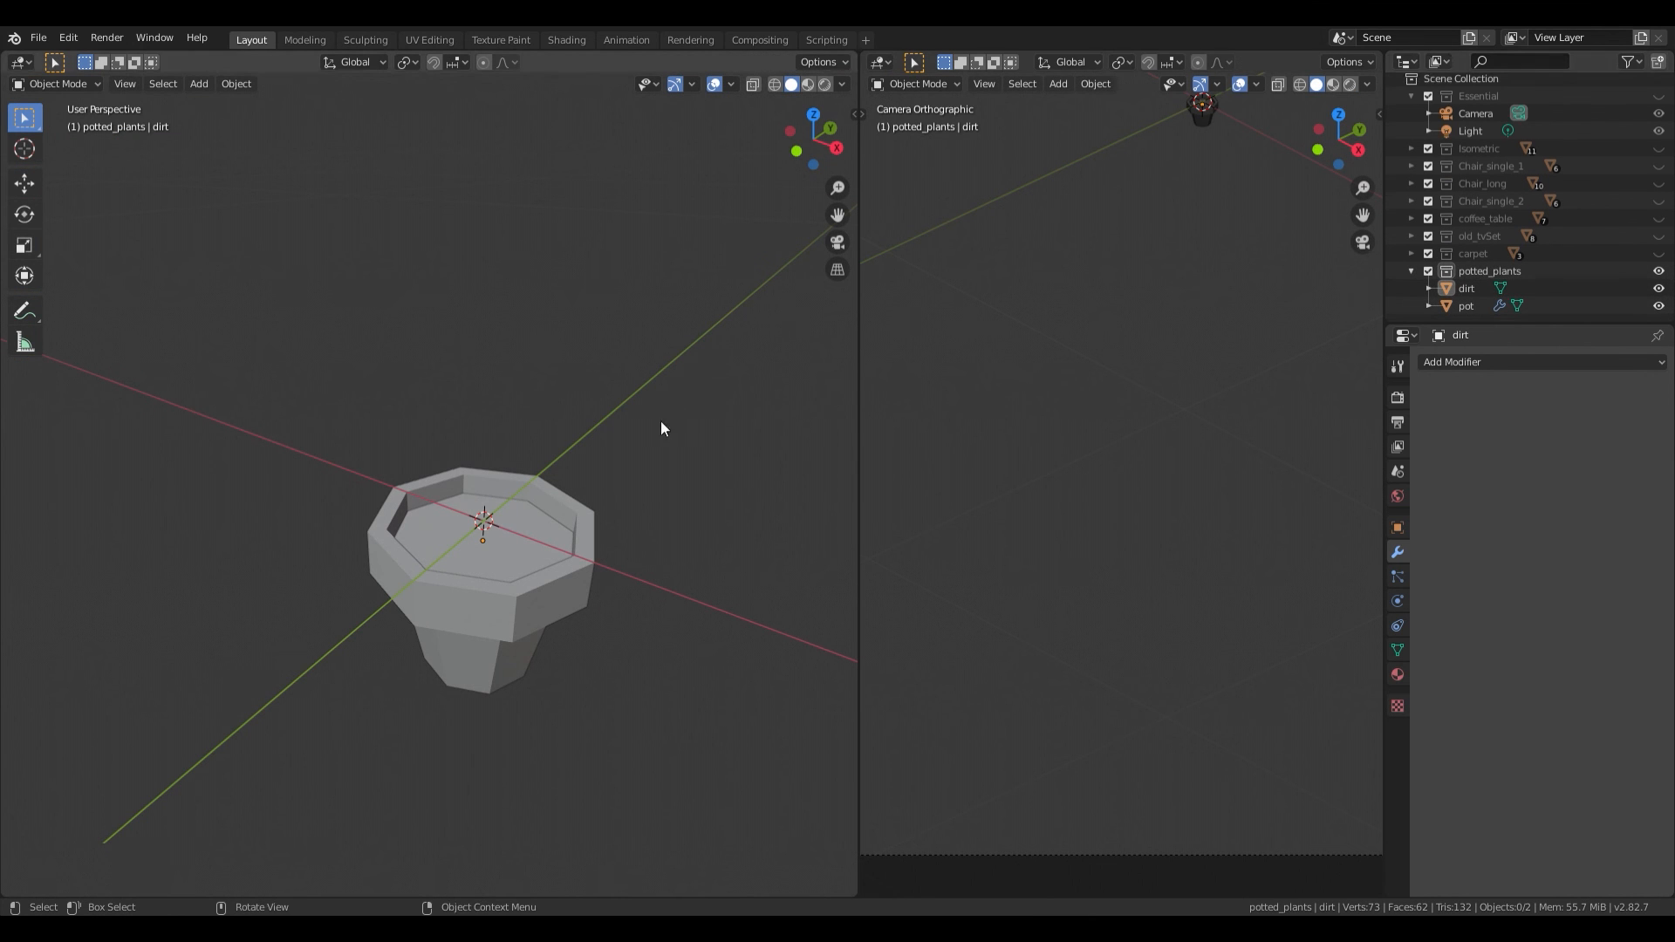
{"action": "middle_click_drag", "start_coordinate": [645, 521], "coordinate": [631, 506], "text": "shift"}
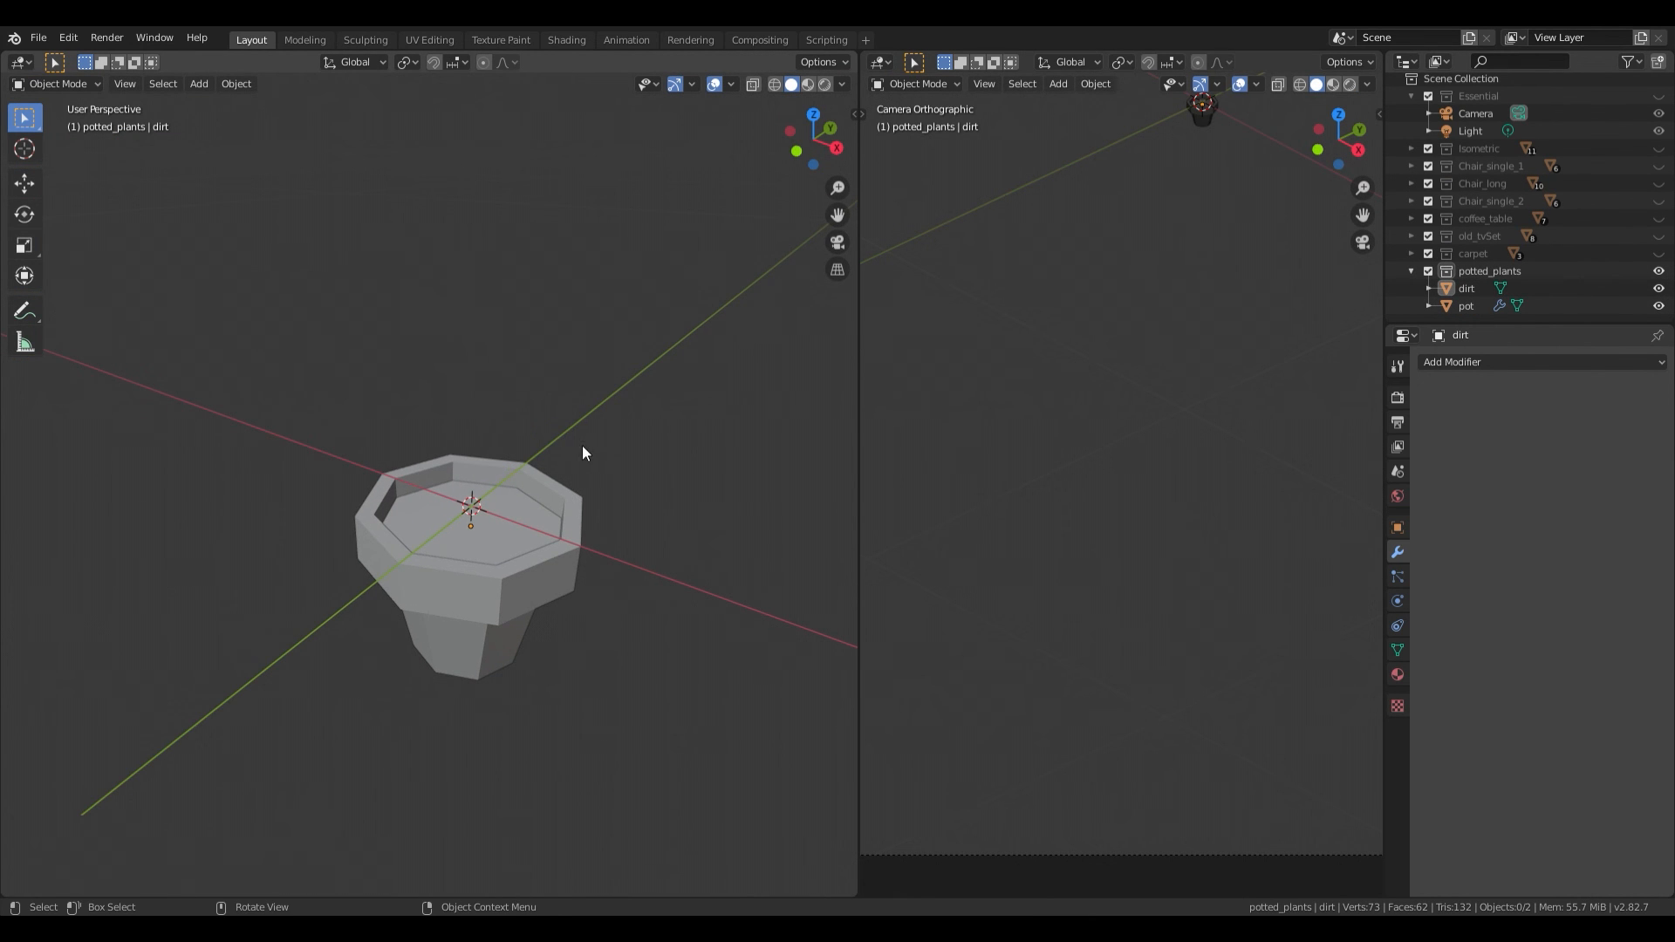
{"action": "key", "text": "shift+a"}
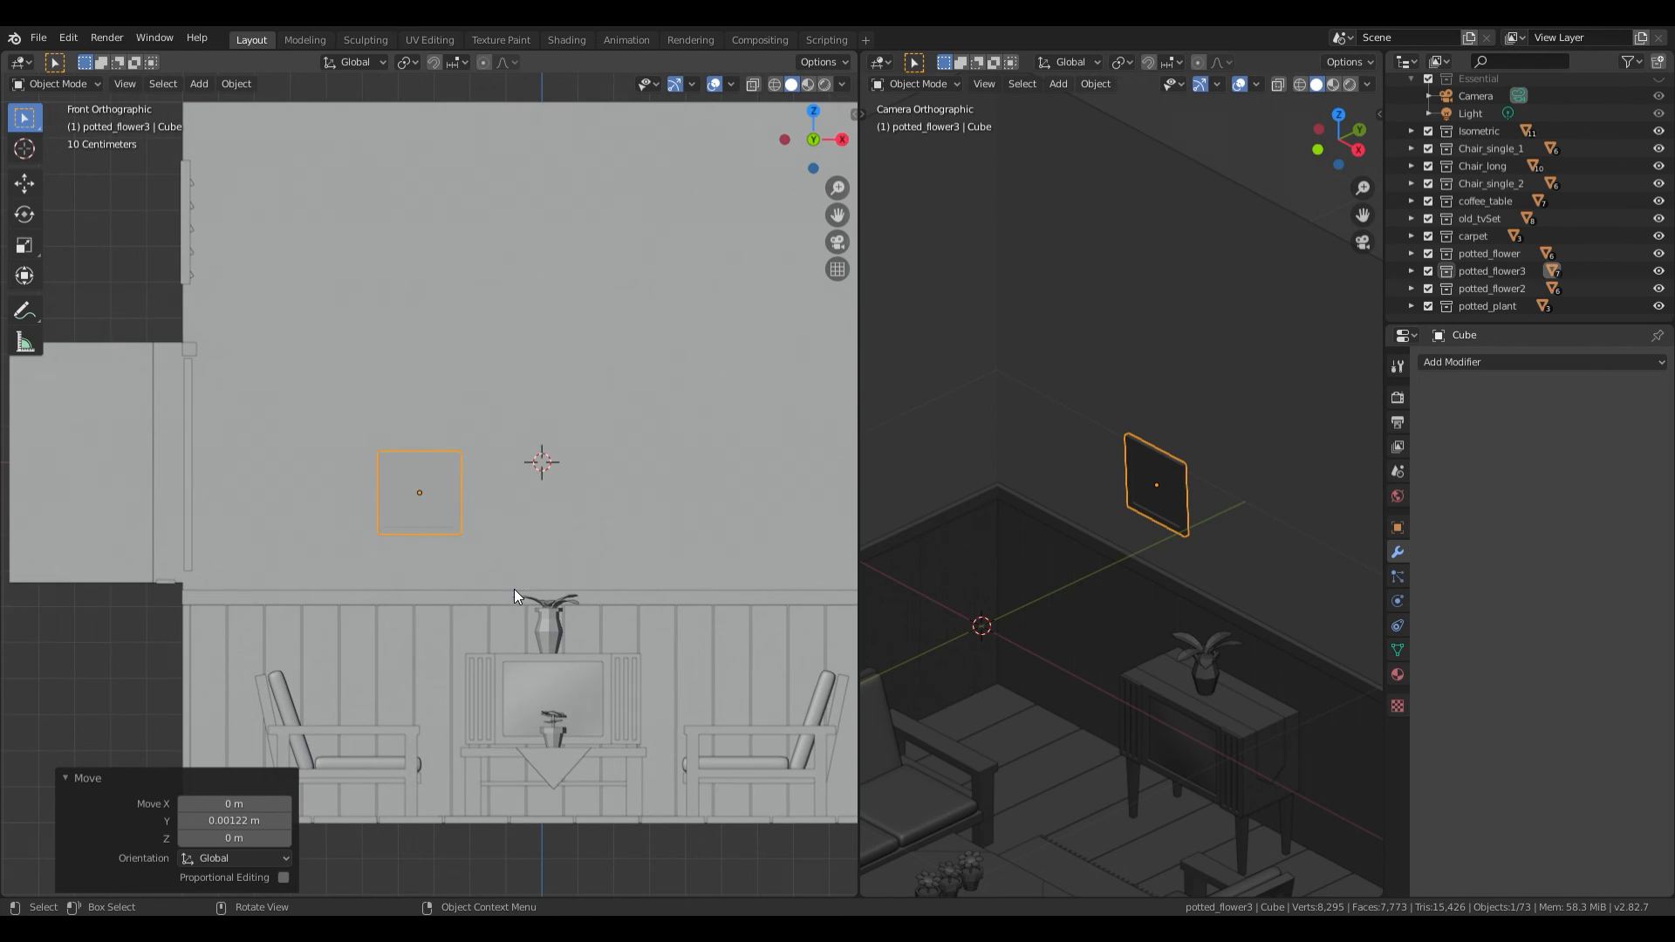
Step: Duplicate the thin square panel on the wall above the TV set
{"action": "scroll", "coordinate": [515, 589], "scroll_direction": "up", "scroll_amount": 2}
{"action": "middle_click_drag", "start_coordinate": [525, 574], "coordinate": [315, 572], "text": "shift"}
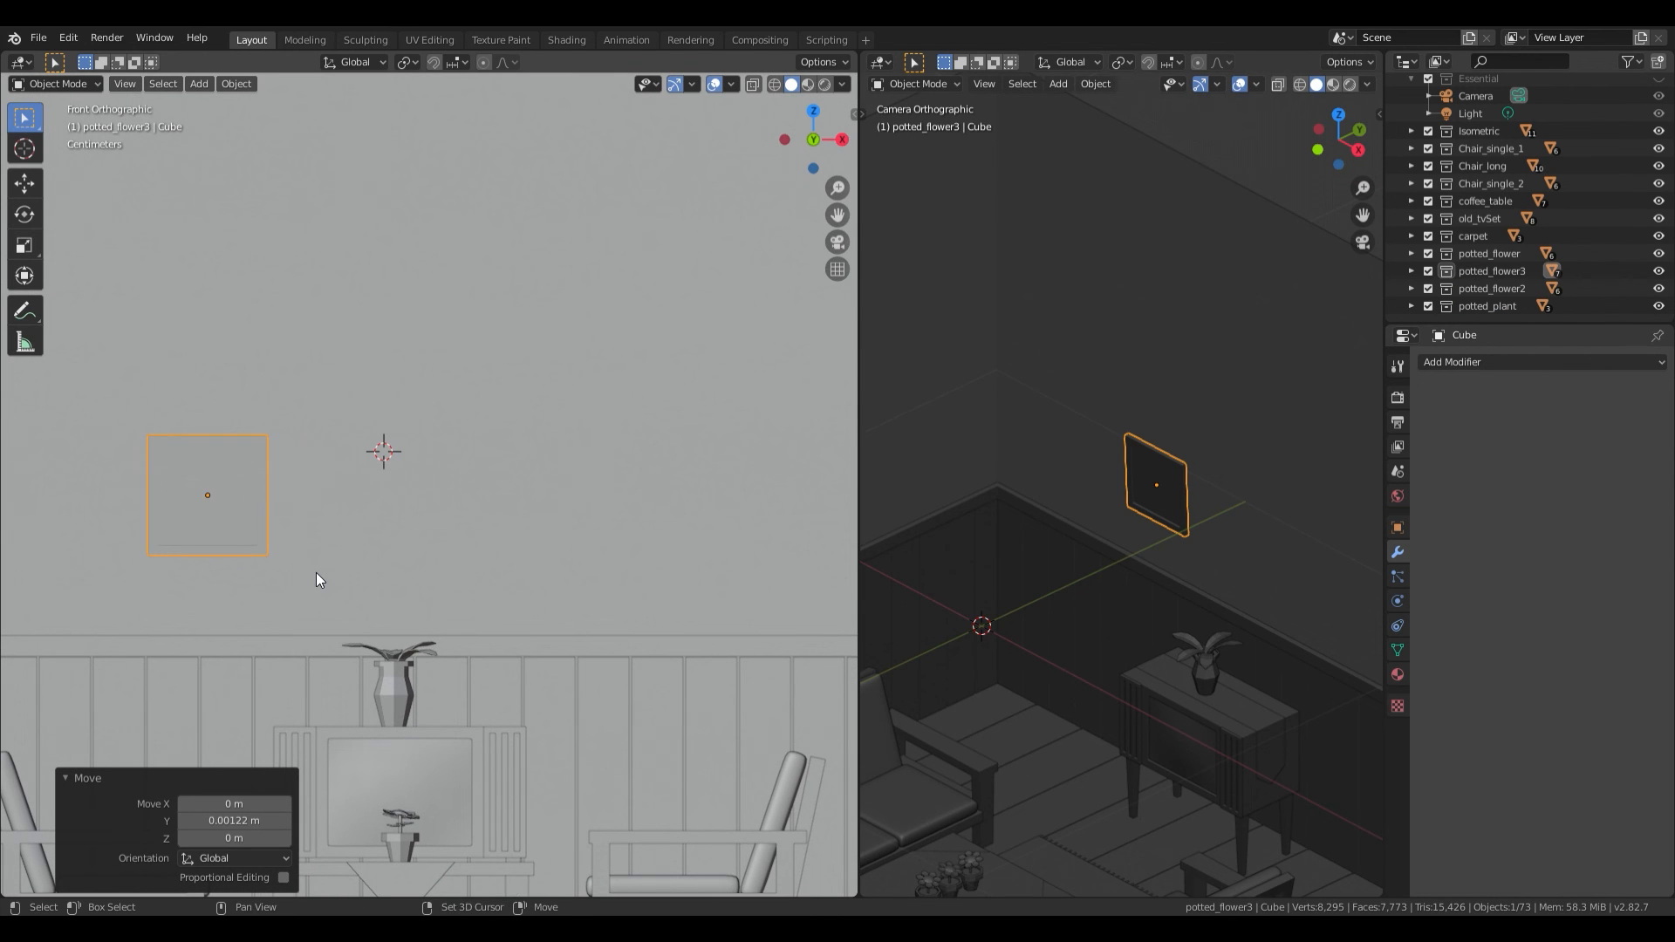
{"action": "key", "text": "shift+d"}
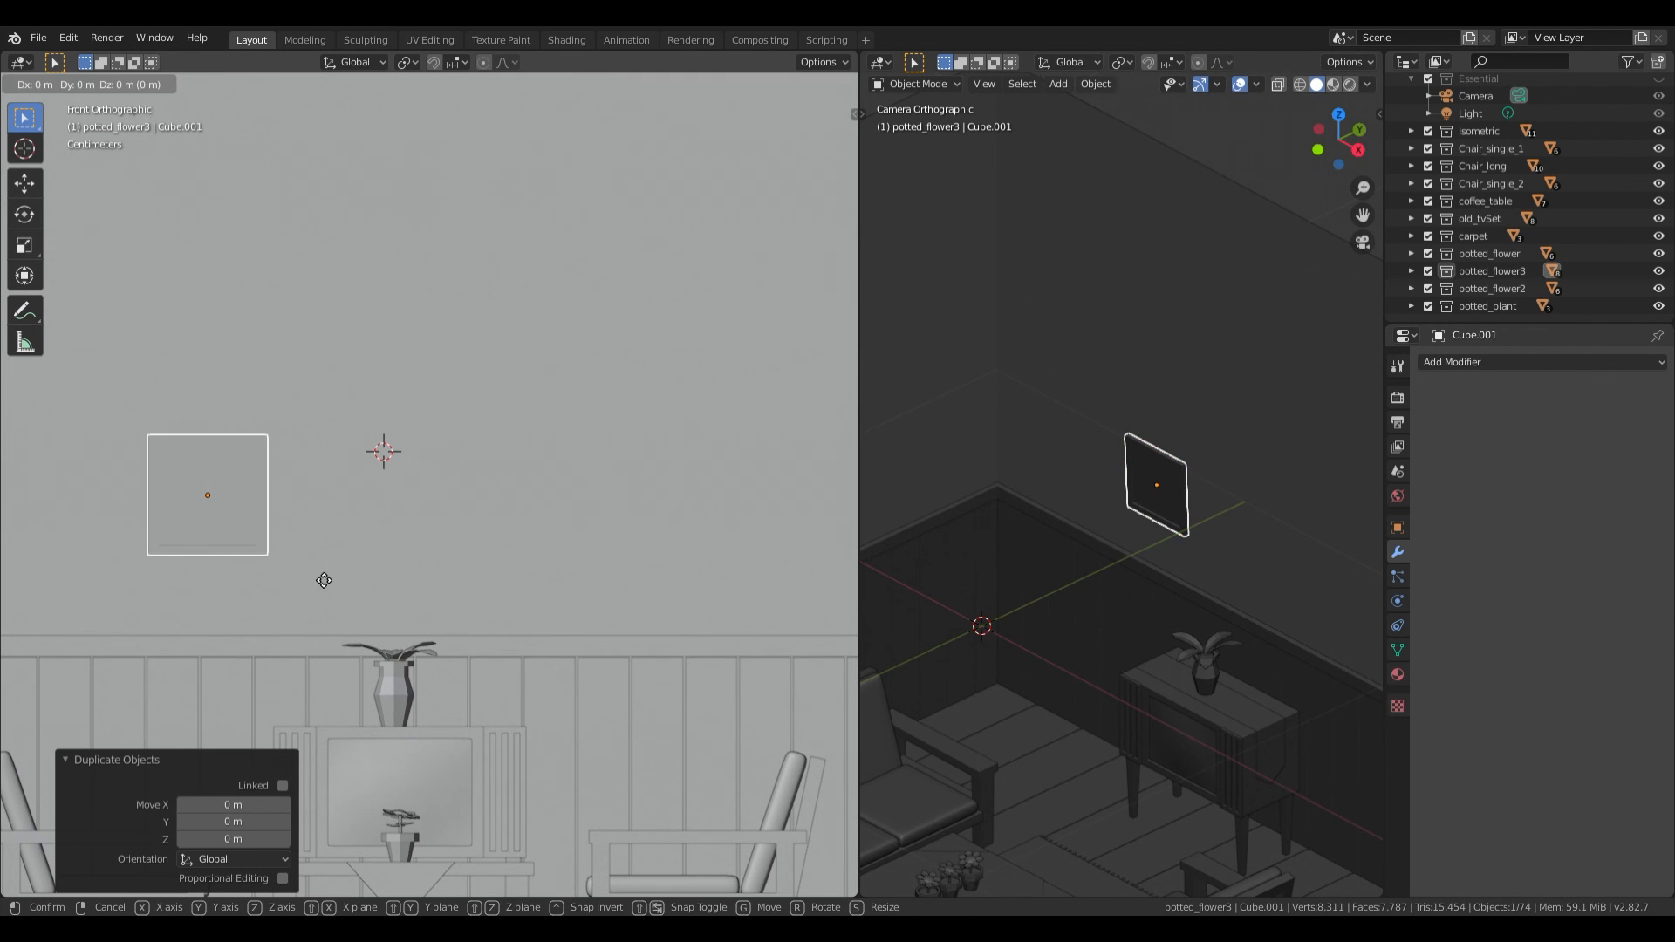